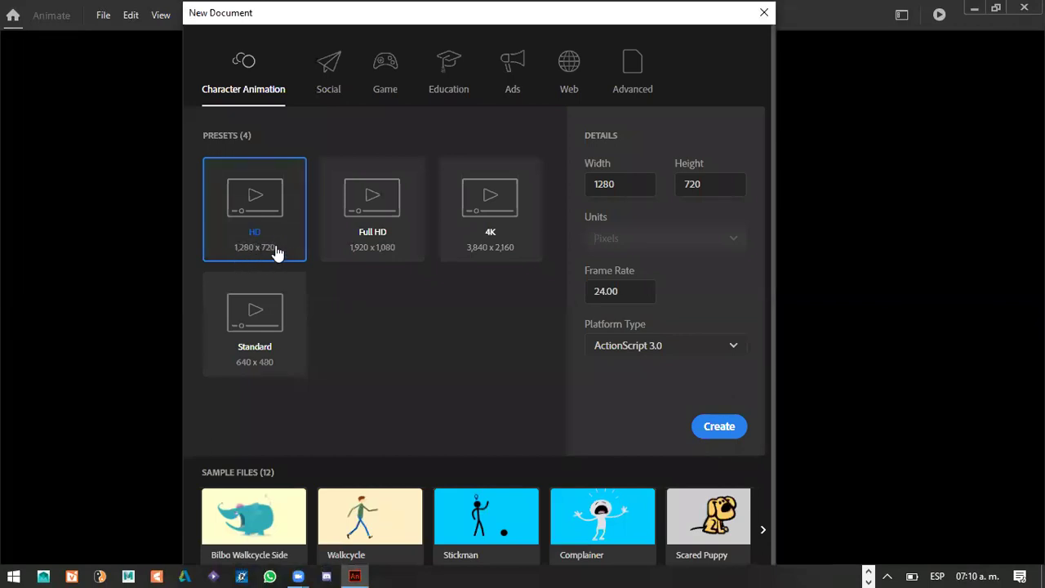
# Choose the Full HD preset for the new document and set its width to 960 and height to 540.
pyautogui.click(369, 251)
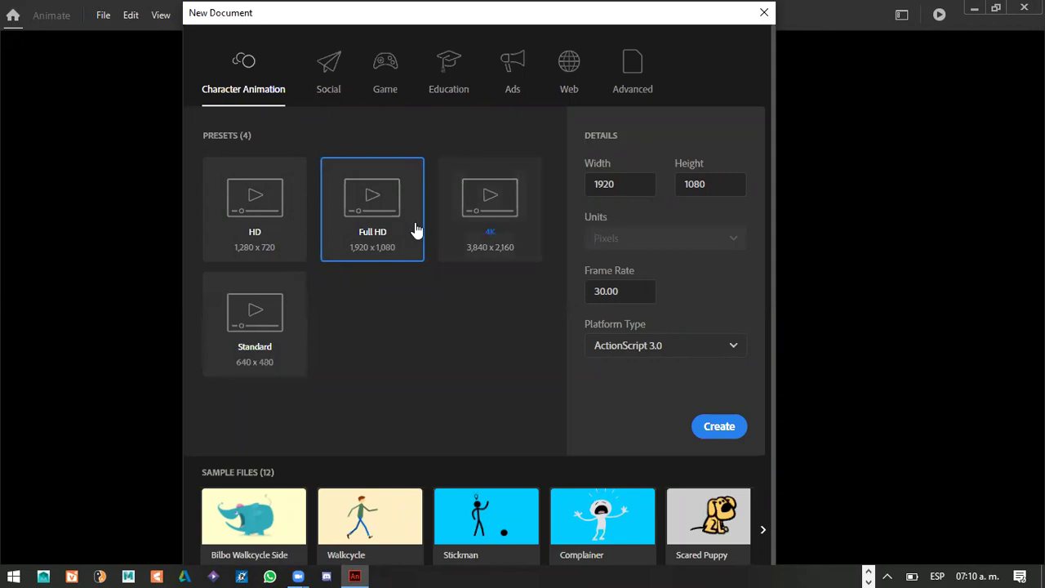
pyautogui.click(629, 184)
pyautogui.hotkey('ctrl', 'a')
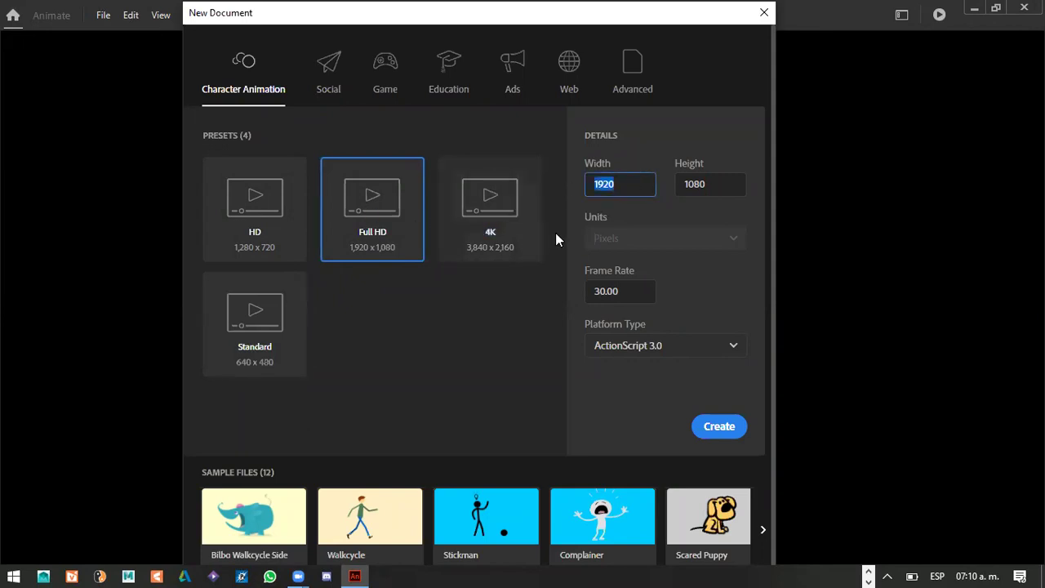
pyautogui.write('960')
pyautogui.click(713, 183)
pyautogui.hotkey('ctrl', 'a')
pyautogui.write('540')
# Set the frame rate to 24, keep ActionScript 3.0 as the platform type and create the document.
pyautogui.click(630, 291)
pyautogui.hotkey('ctrl', 'a')
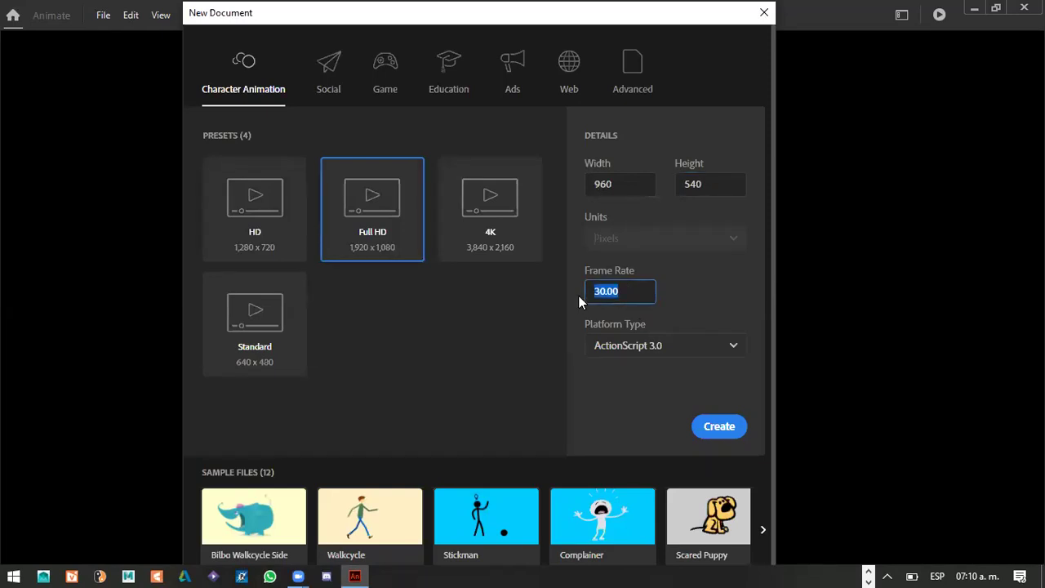
pyautogui.write('24')
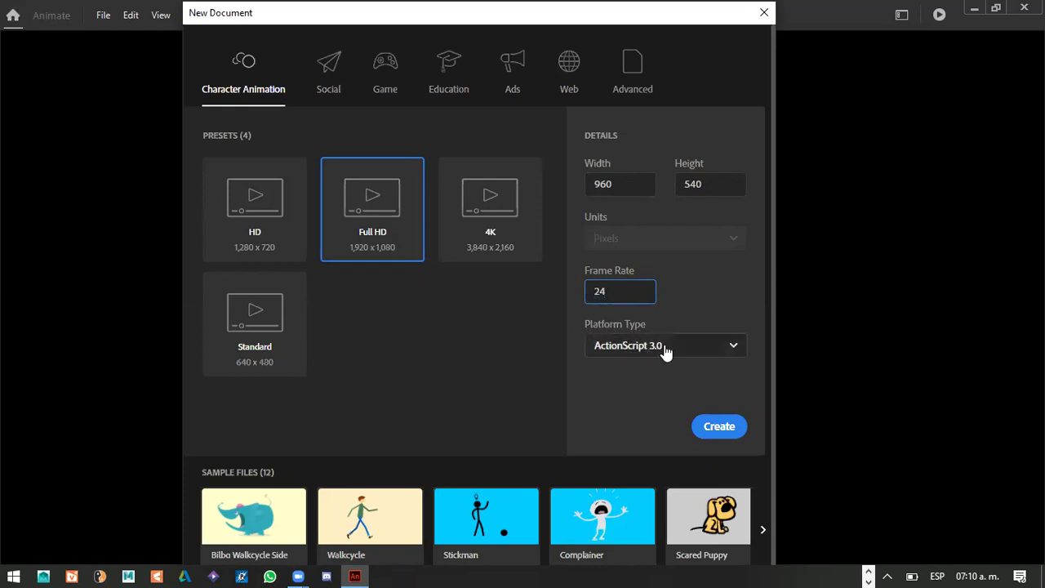
pyautogui.click(733, 352)
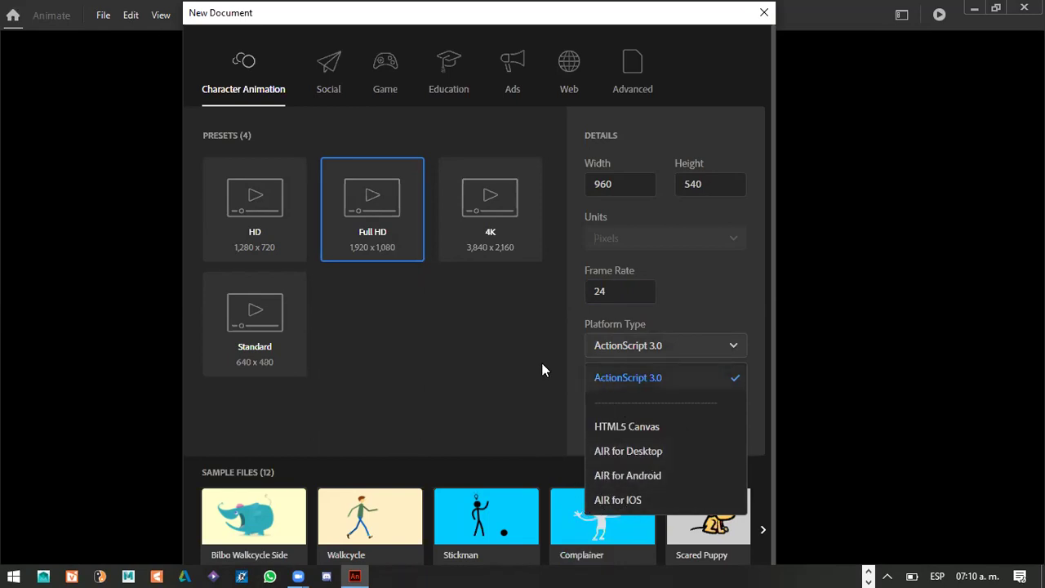
pyautogui.click(664, 375)
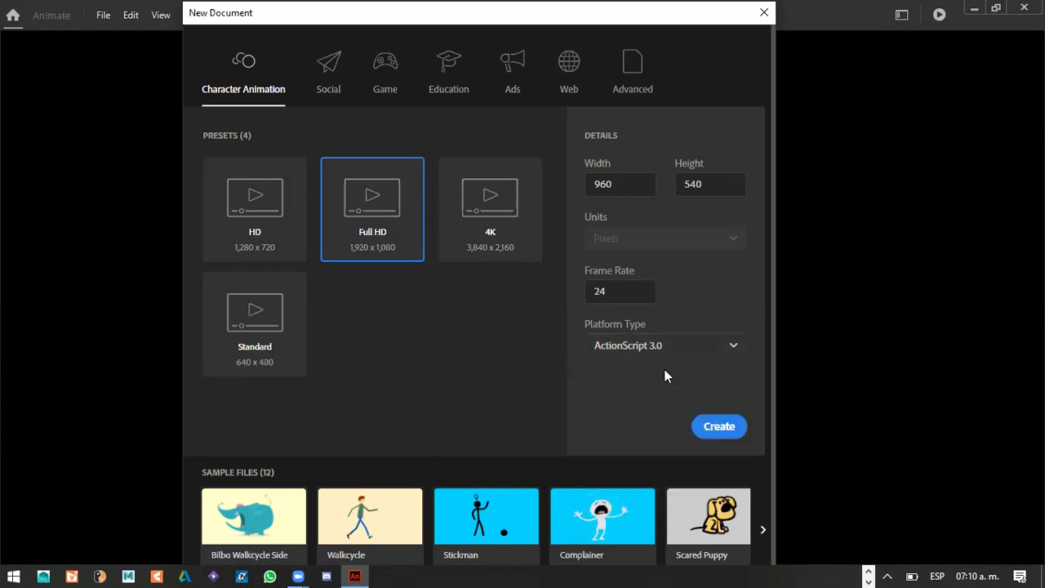
pyautogui.click(727, 431)
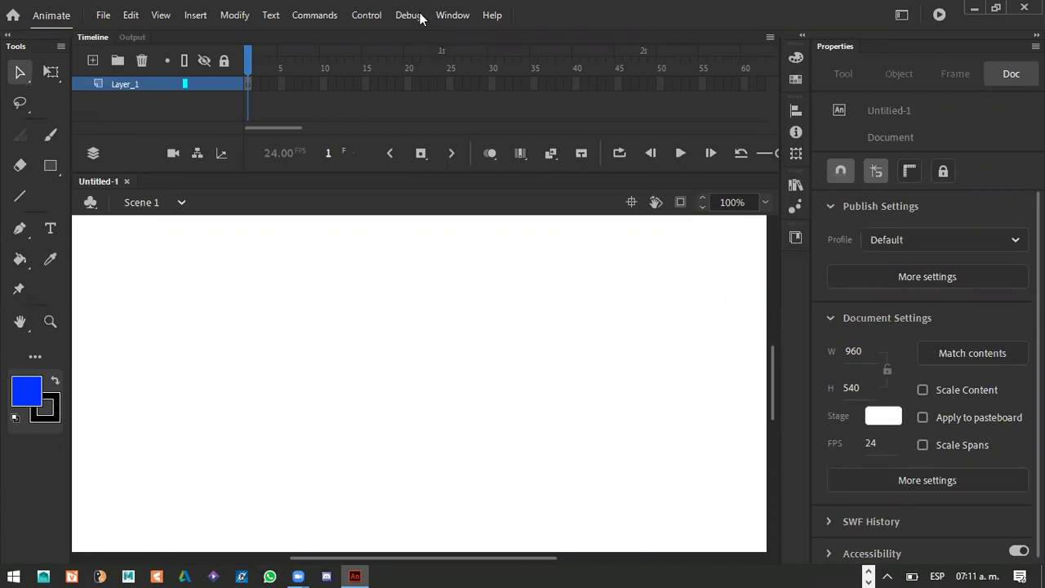
# Choose the Classic workspace layout.
pyautogui.click(452, 16)
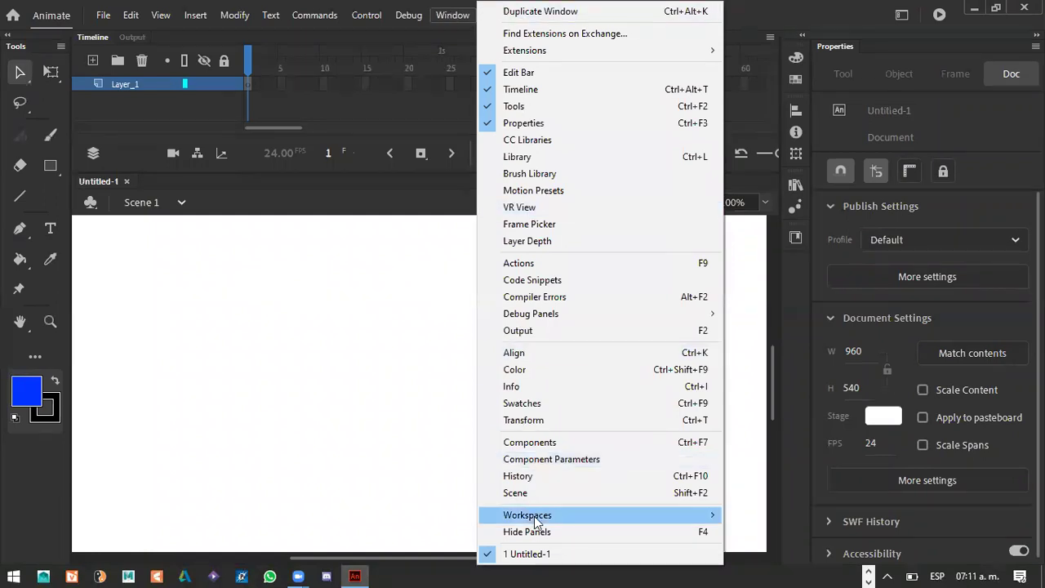
pyautogui.moveTo(537, 521)
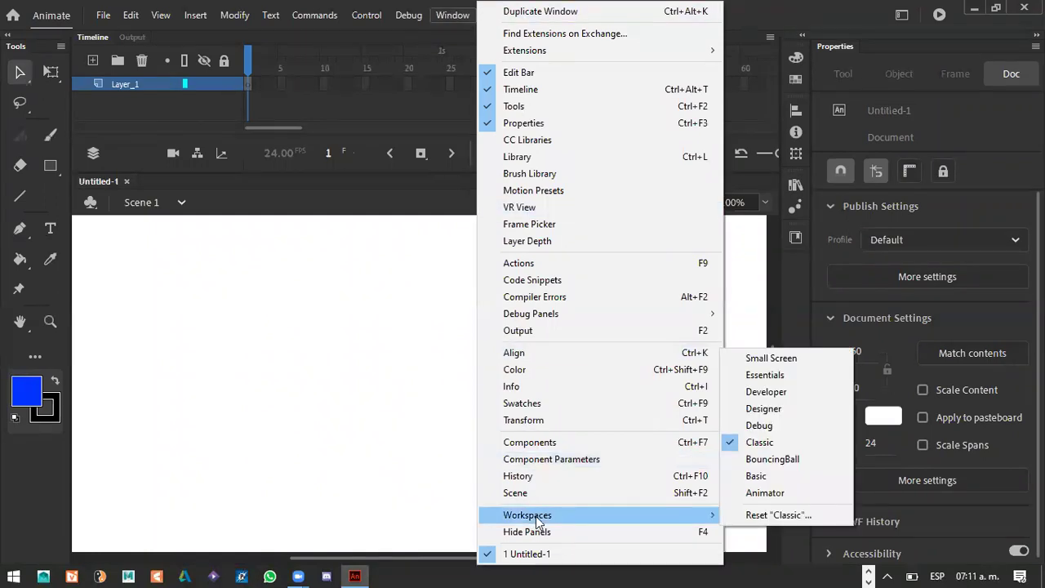
pyautogui.click(757, 442)
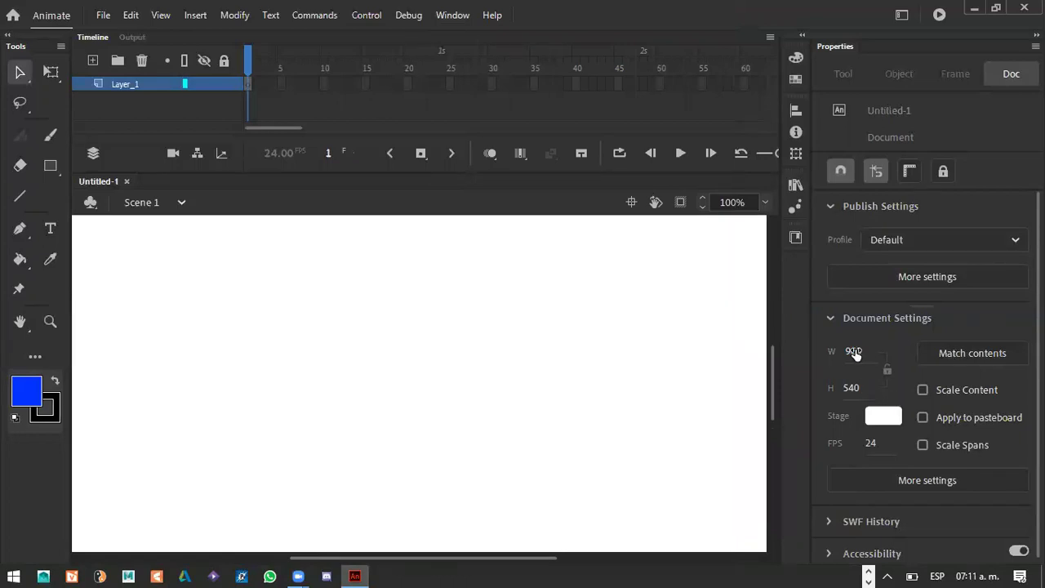
# Try a dark red stage color and set the stage back to white.
pyautogui.click(854, 351)
pyautogui.click(854, 390)
pyautogui.click(894, 422)
pyautogui.click(787, 327)
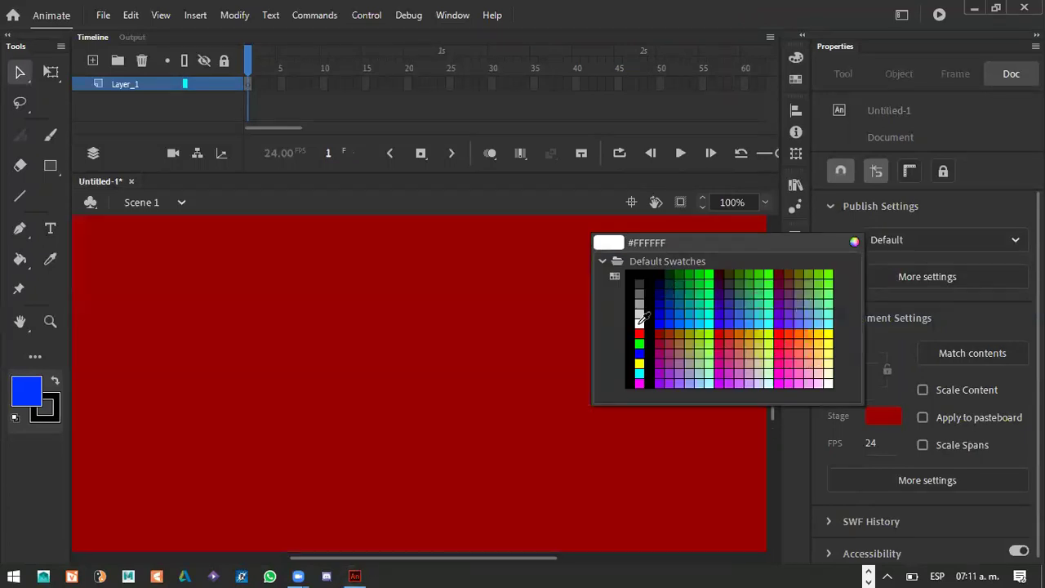
pyautogui.click(642, 319)
pyautogui.click(974, 359)
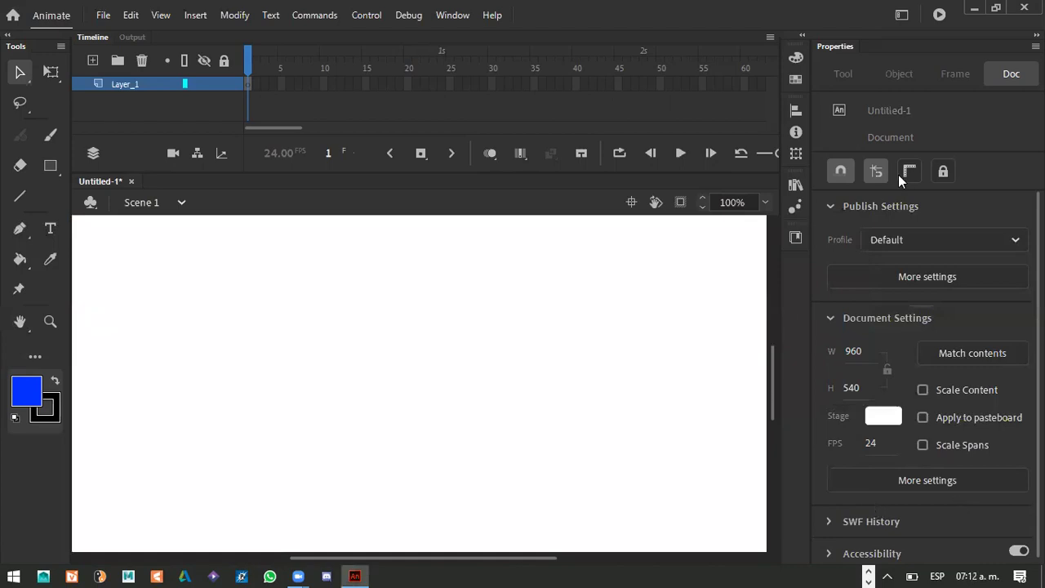
pyautogui.click(249, 85)
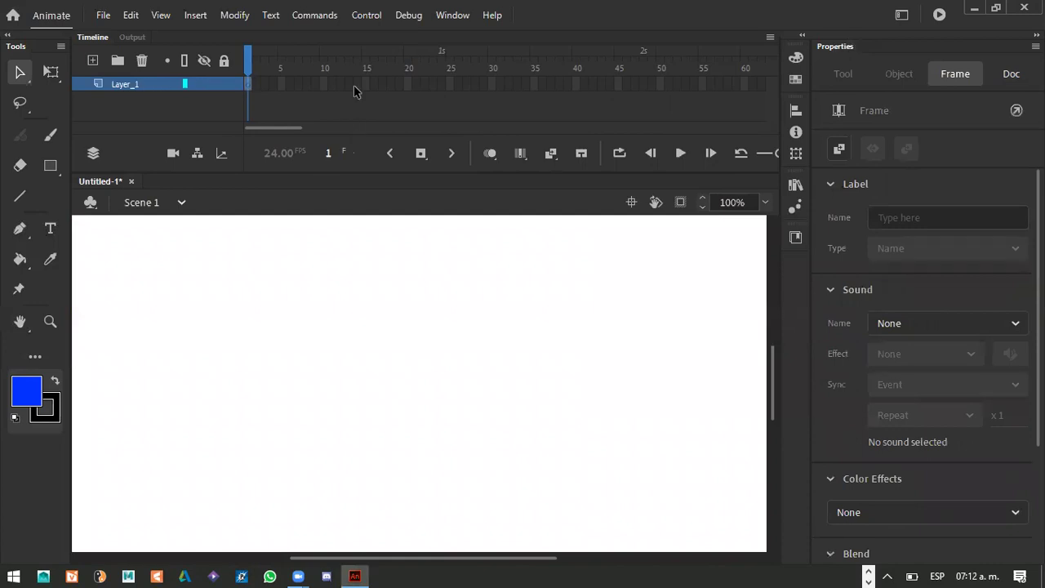
pyautogui.click(325, 84)
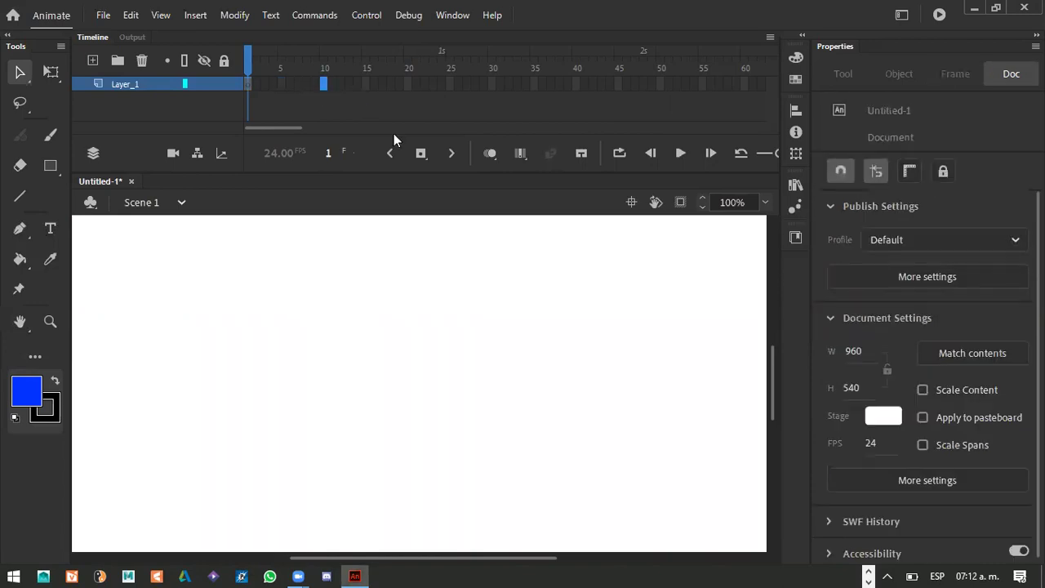
pyautogui.click(251, 85)
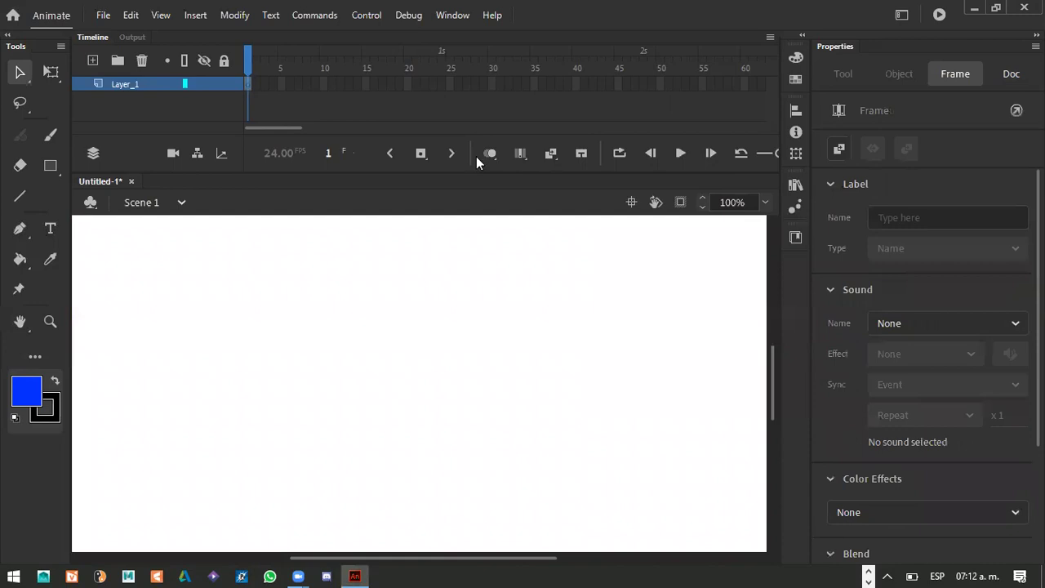
pyautogui.click(317, 85)
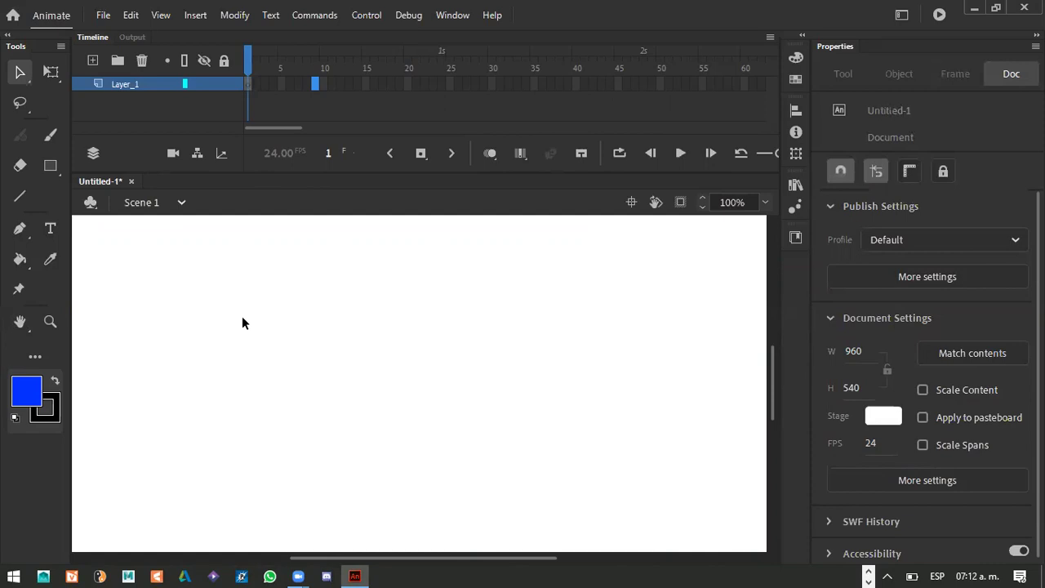
# Draw a blue circle about 71 px across with a black outline in the stage's left part and set its stroke size to 10.
pyautogui.press('o')
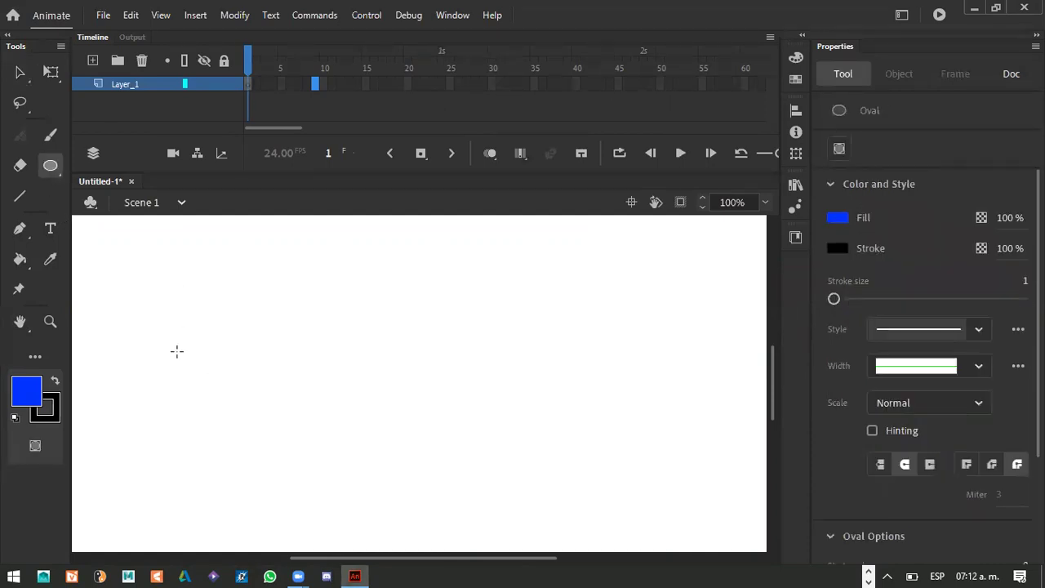
pyautogui.moveTo(177, 331); pyautogui.dragTo(229, 384)
pyautogui.click(20, 74)
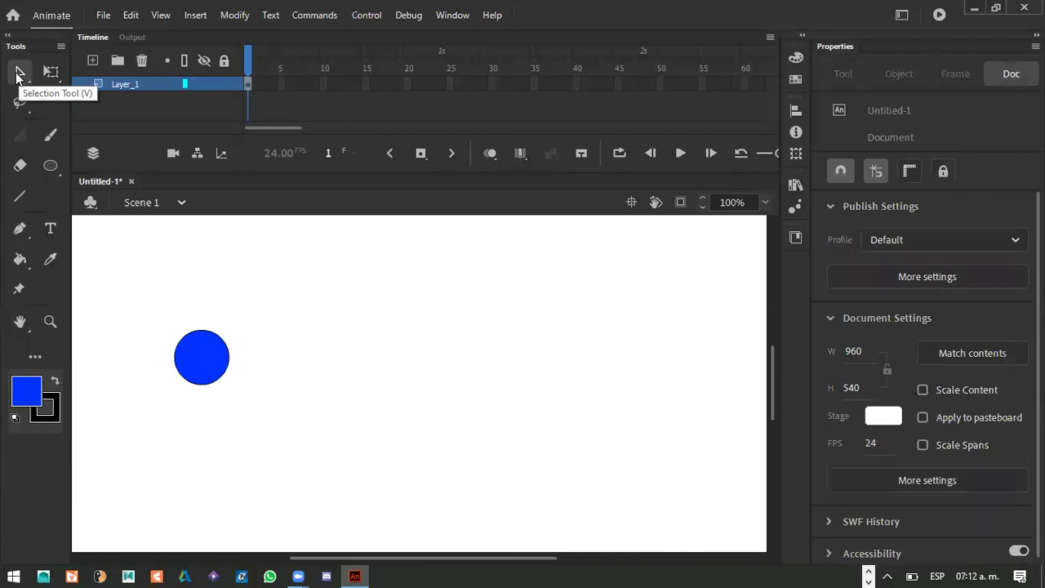
pyautogui.click(222, 381)
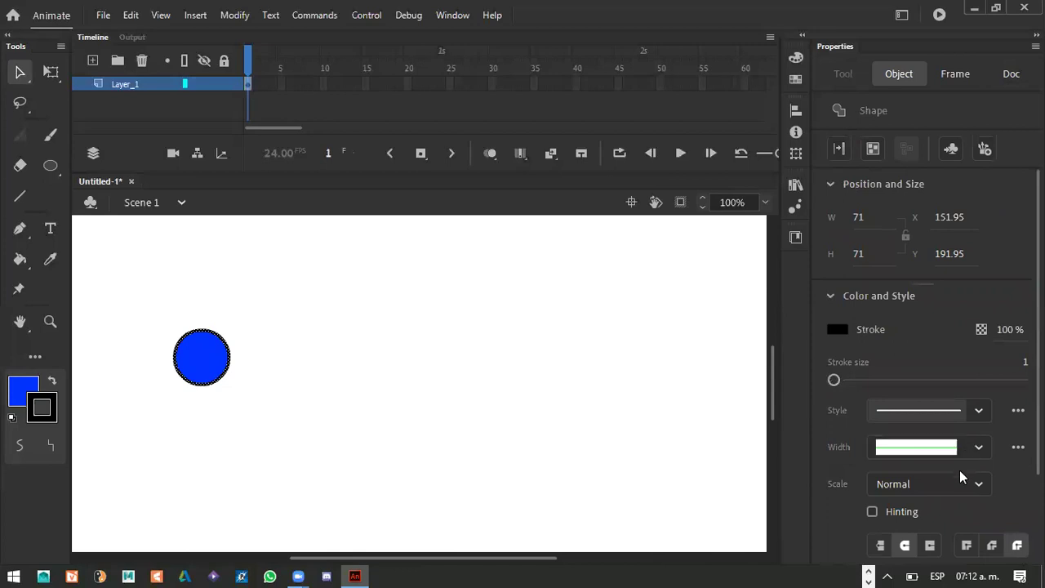
pyautogui.moveTo(839, 381); pyautogui.dragTo(849, 380)
pyautogui.click(350, 336)
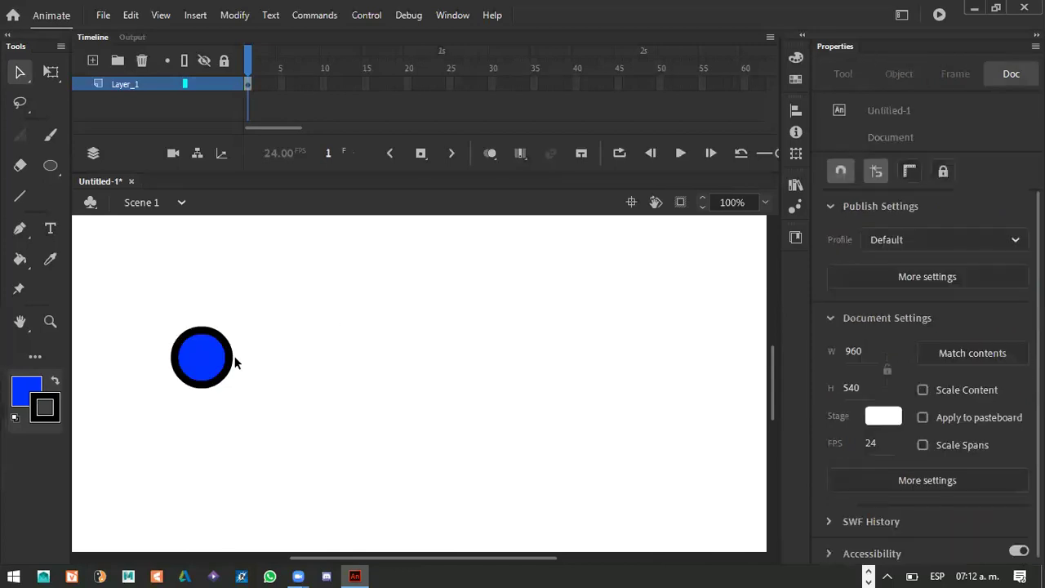
# Move the left part of the circle away from the rest and undo the move.
pyautogui.click(196, 378)
pyautogui.click(210, 354)
pyautogui.moveTo(150, 286); pyautogui.dragTo(196, 431)
pyautogui.moveTo(183, 373); pyautogui.dragTo(154, 298)
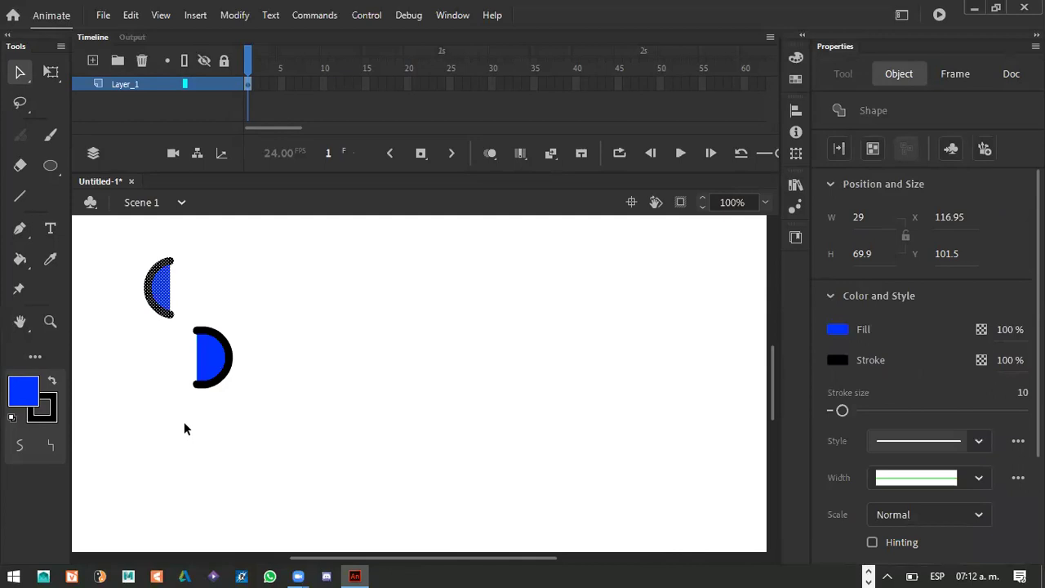
pyautogui.hotkey('ctrl', 'z')
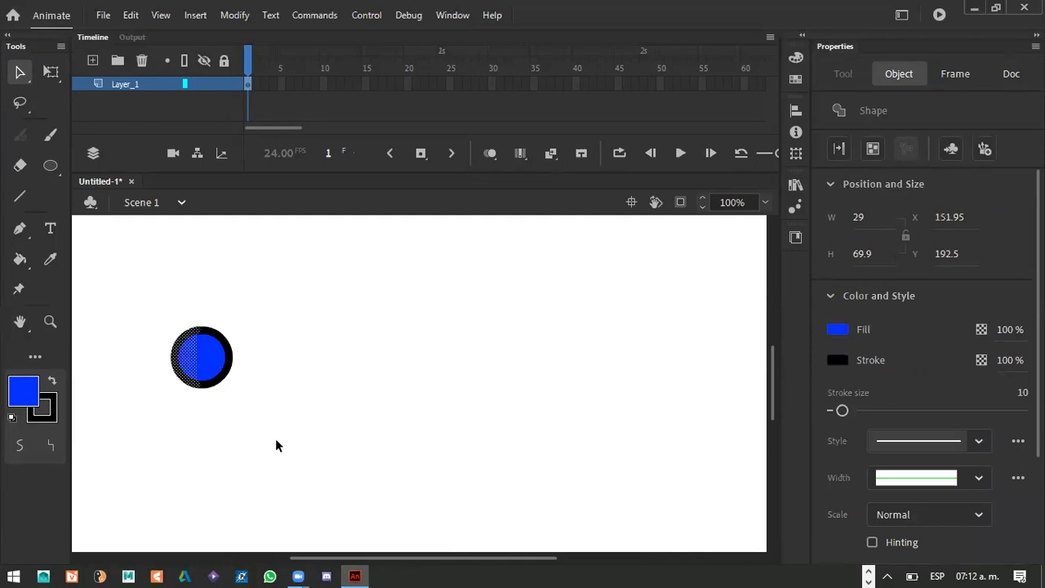
pyautogui.click(310, 420)
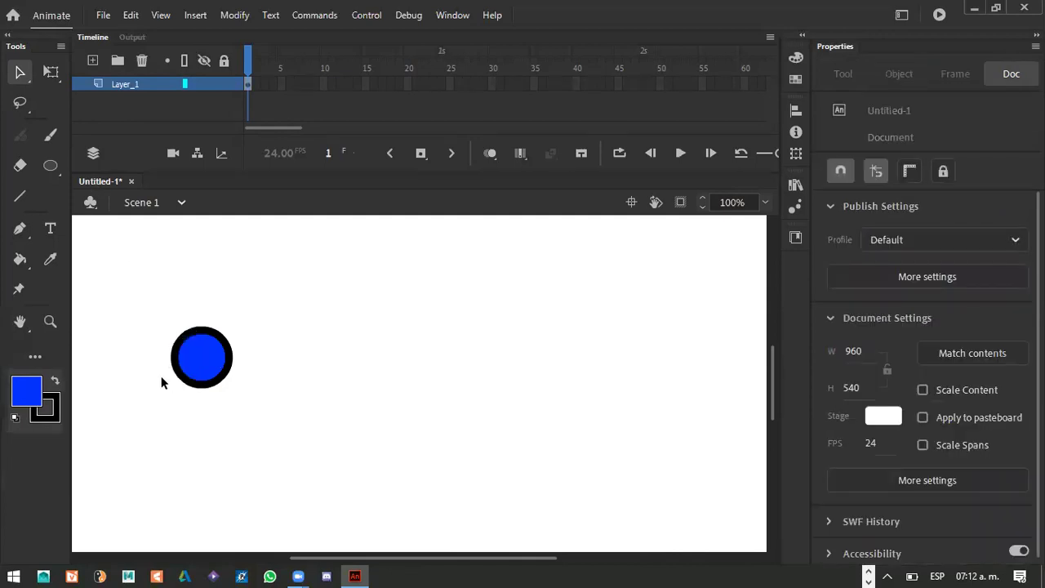
# Create a classic tween on Layer_1 starting at frame 1.
pyautogui.click(249, 86)
pyautogui.rightClick(249, 86)
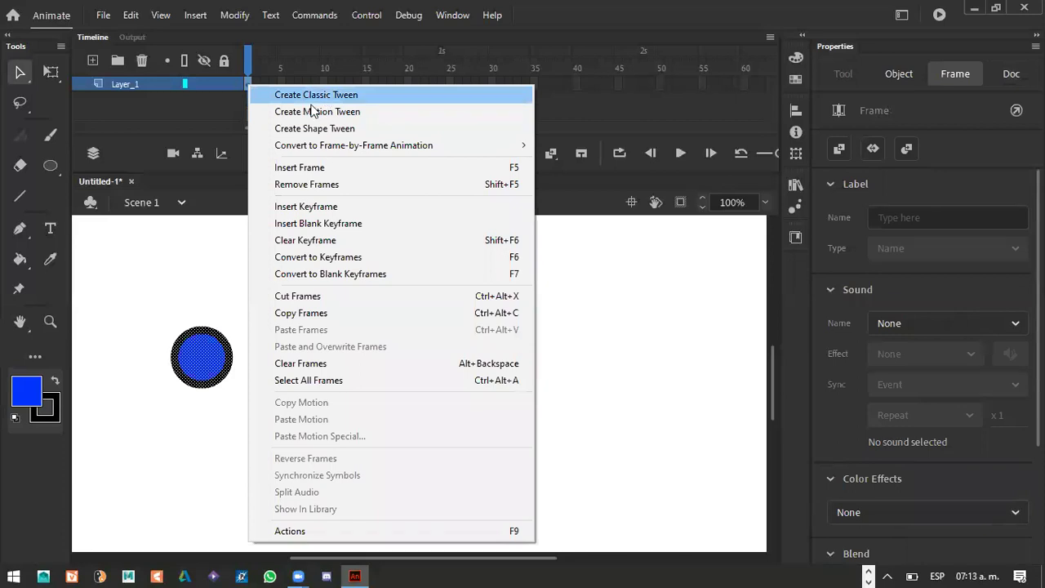
pyautogui.click(321, 95)
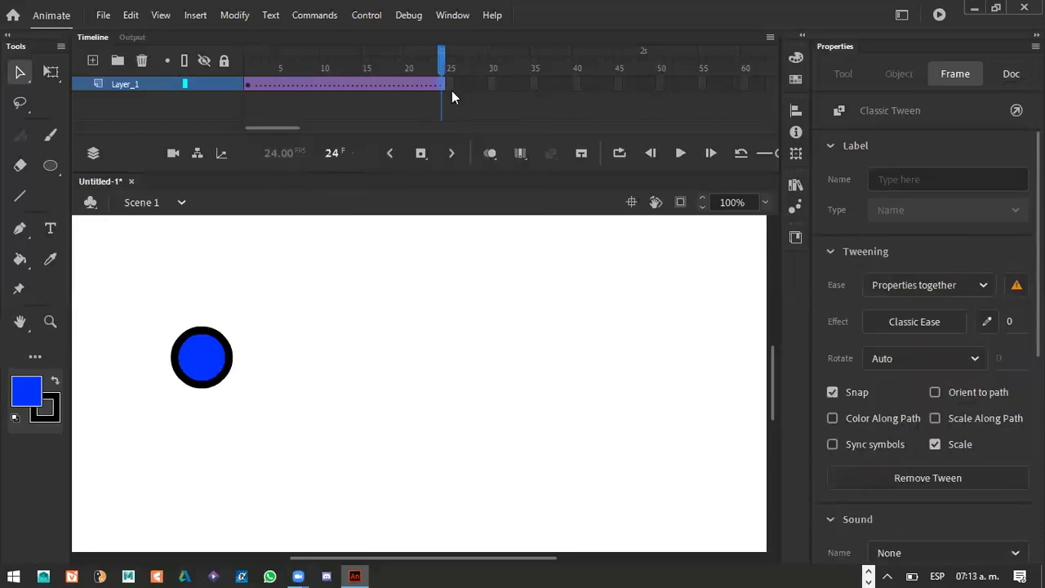
# Select the Layer_1 frames from frame 10 onward and look through the available commands for removing frames.
pyautogui.moveTo(442, 83); pyautogui.dragTo(324, 84)
pyautogui.click(483, 116)
pyautogui.moveTo(476, 85); pyautogui.dragTo(324, 86)
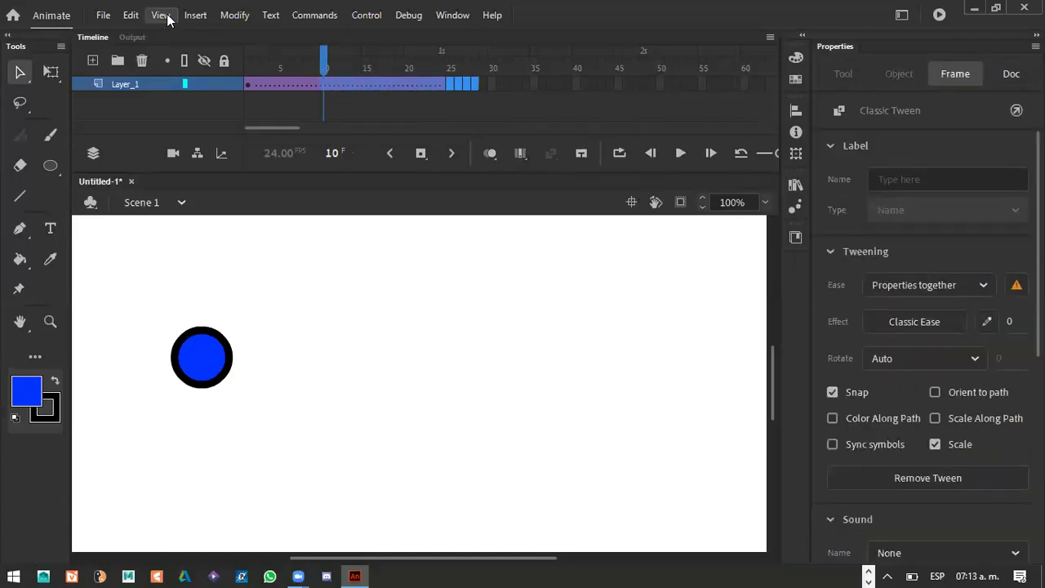
pyautogui.click(196, 18)
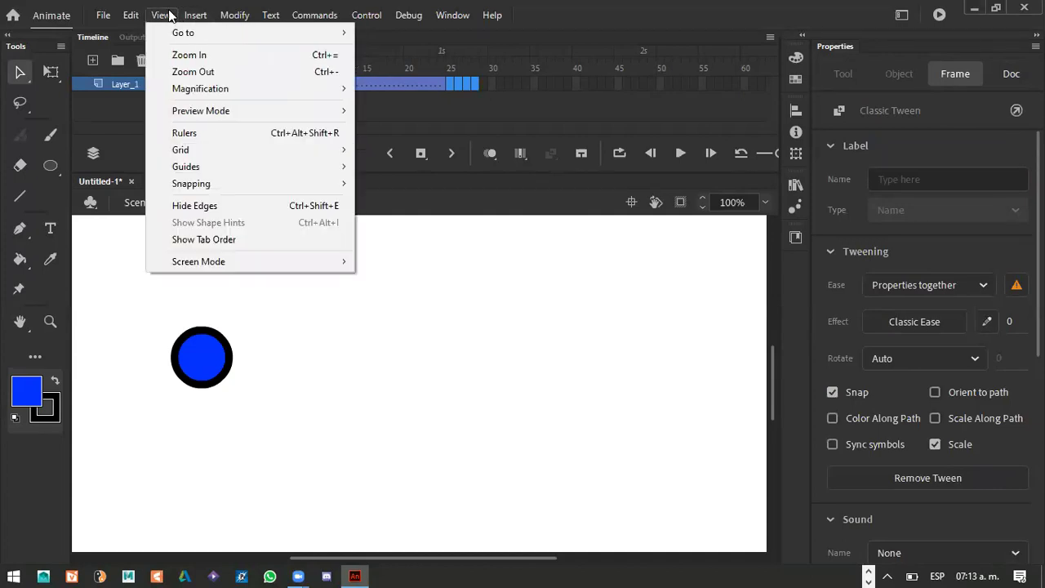
pyautogui.moveTo(136, 23)
pyautogui.moveTo(224, 23)
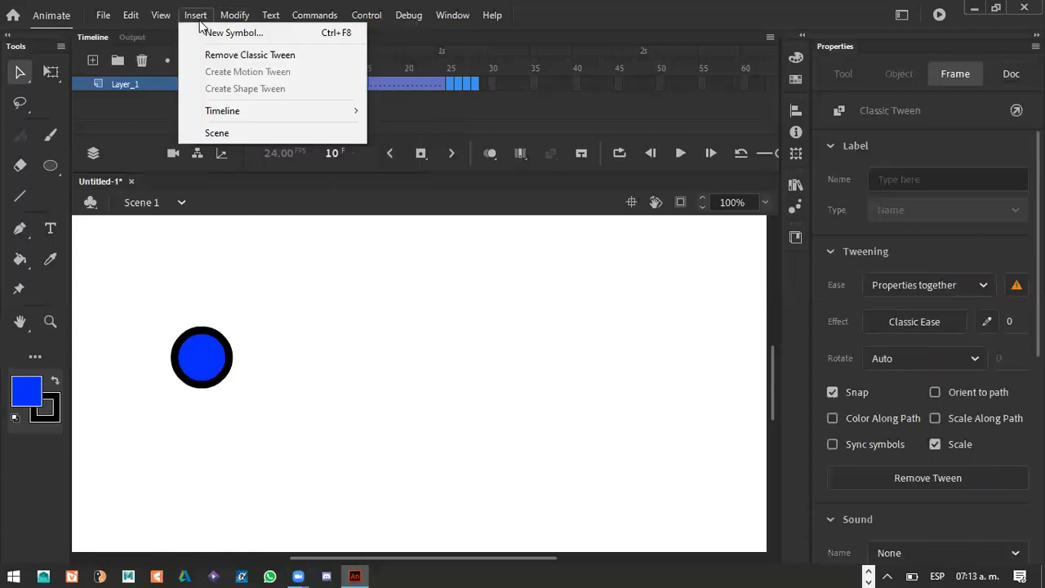
pyautogui.moveTo(230, 121)
pyautogui.moveTo(131, 16)
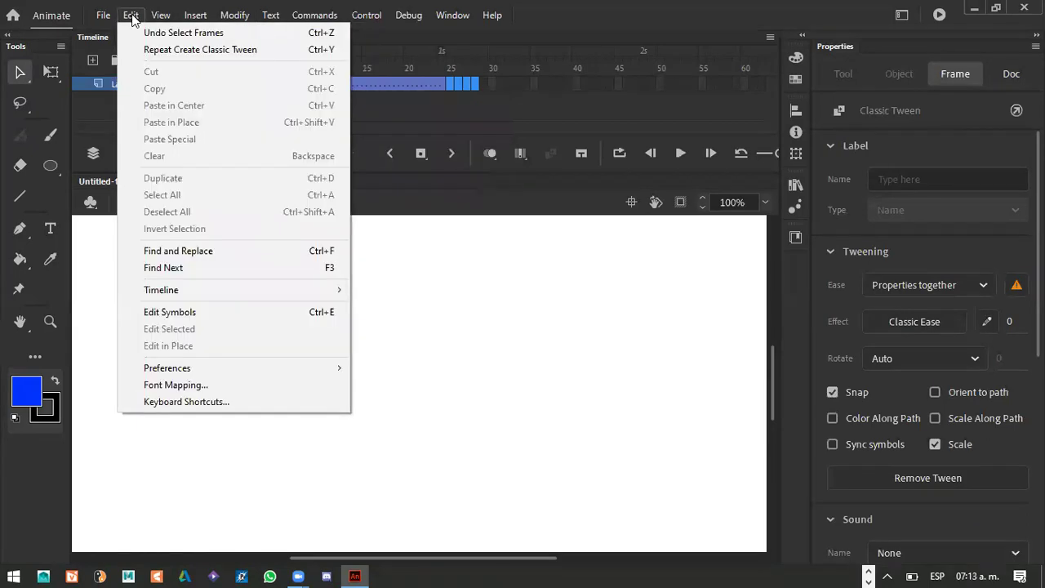
pyautogui.moveTo(169, 15)
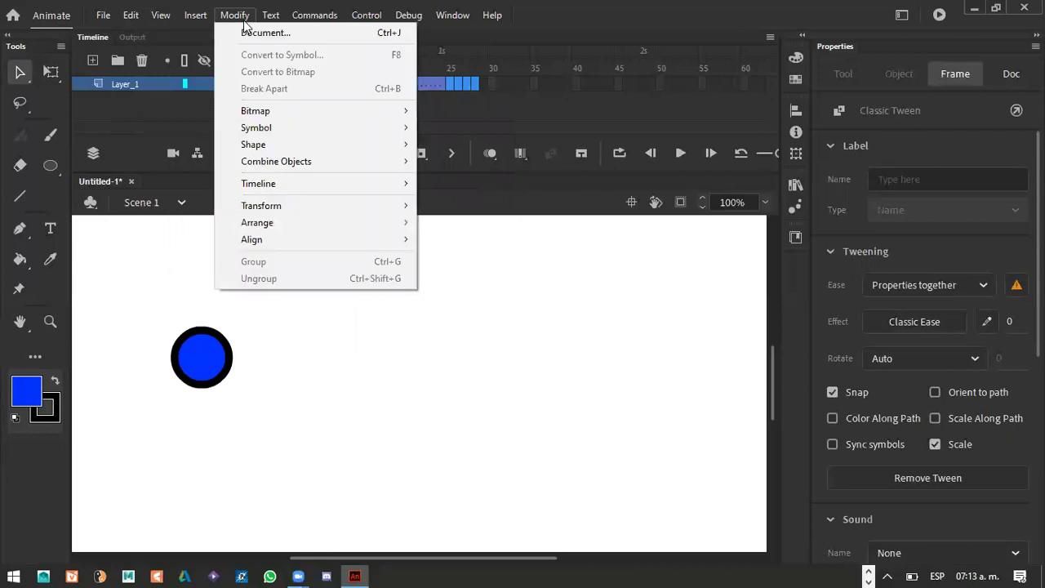
pyautogui.moveTo(266, 22)
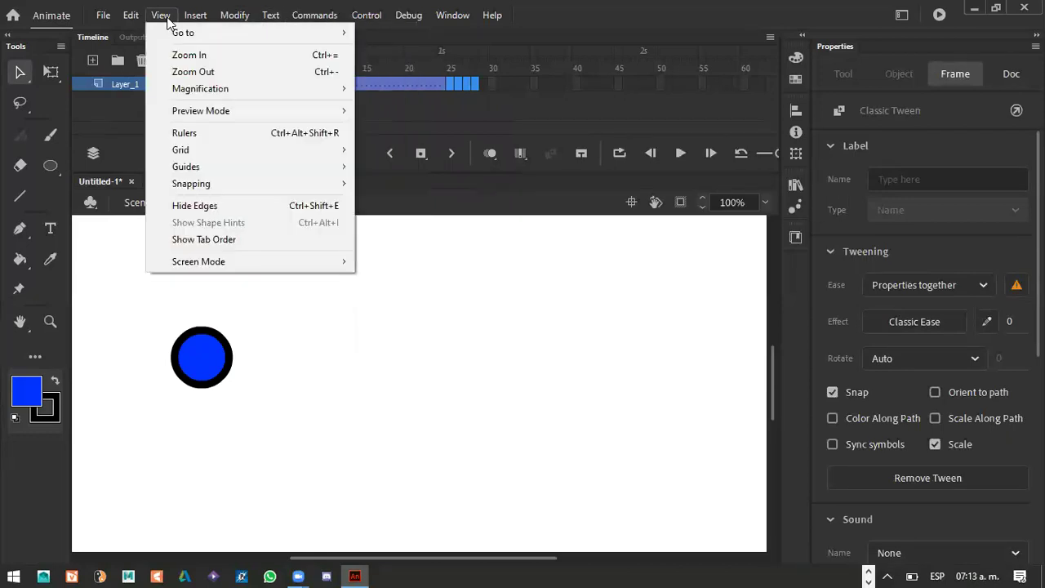
pyautogui.click(322, 328)
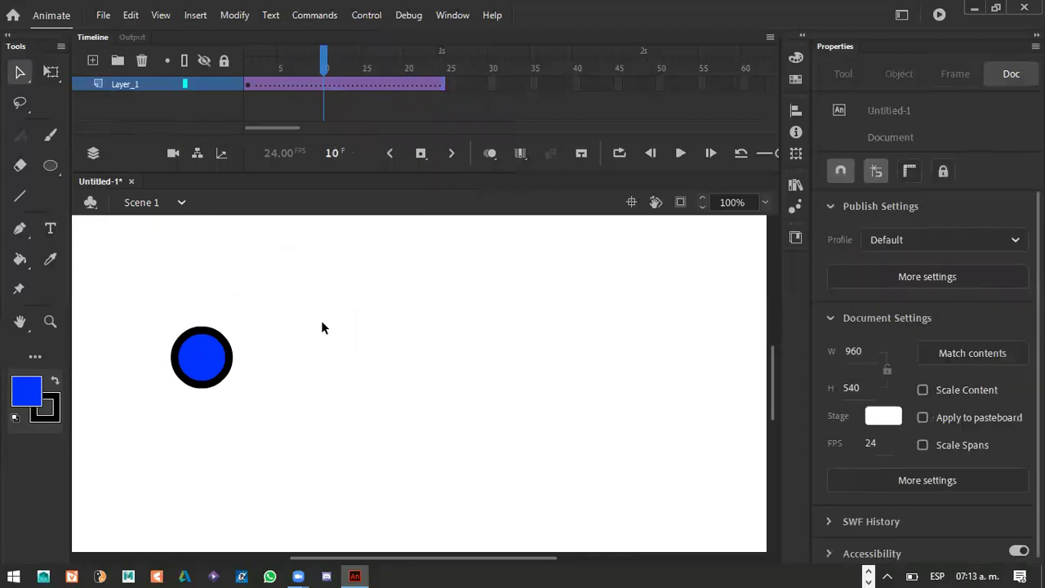
# Remove the Layer_1 frames after frame 10 and undo the removal.
pyautogui.moveTo(487, 91); pyautogui.dragTo(329, 90)
pyautogui.hotkey('shift', 'F5')
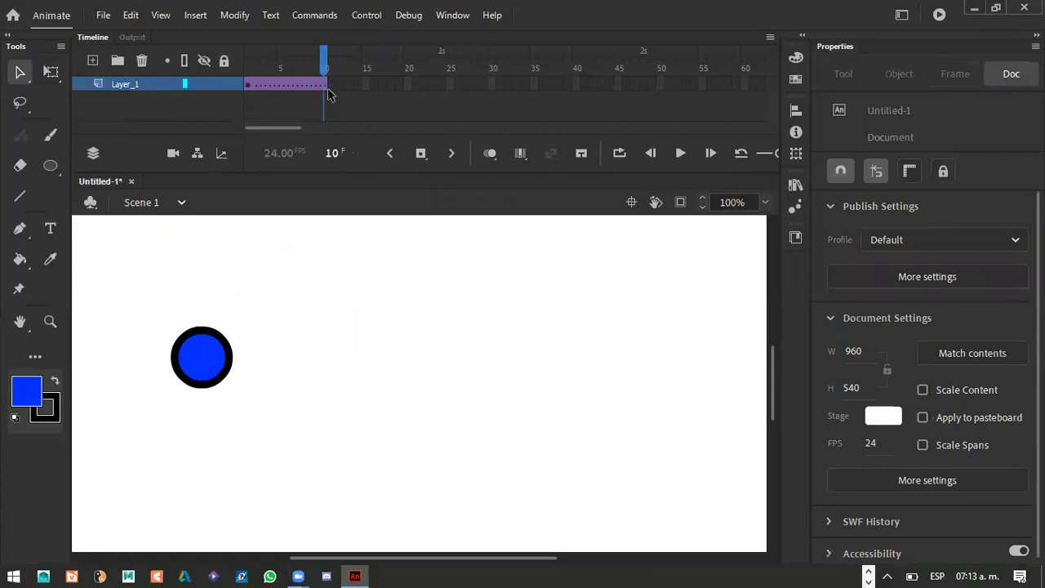
pyautogui.hotkey('ctrl', 'z')
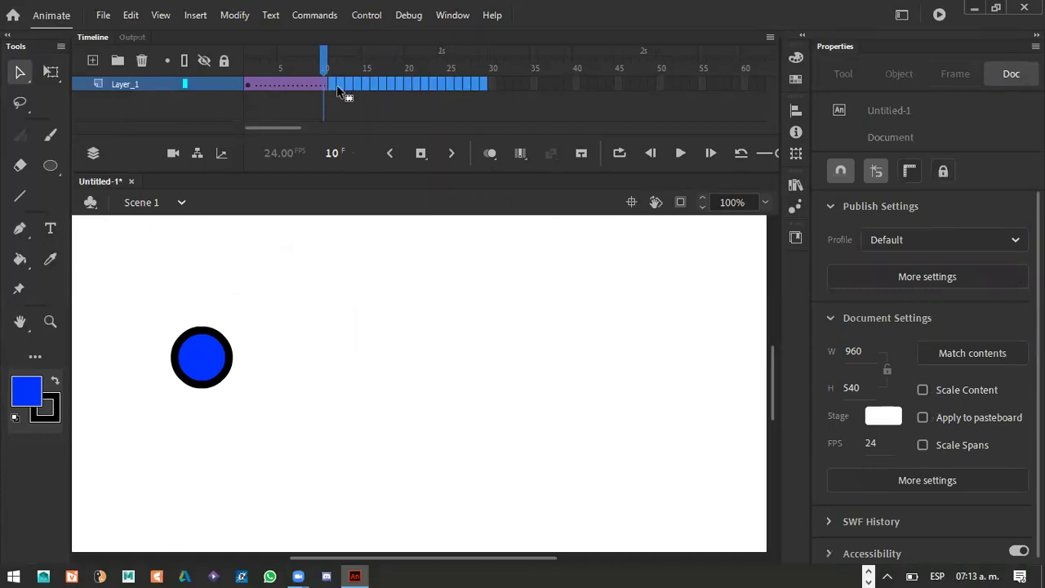
# Remove all Layer_1 frames from frame 11 onward so the classic tween ends at frame 10.
pyautogui.click(334, 96)
pyautogui.rightClick(342, 83)
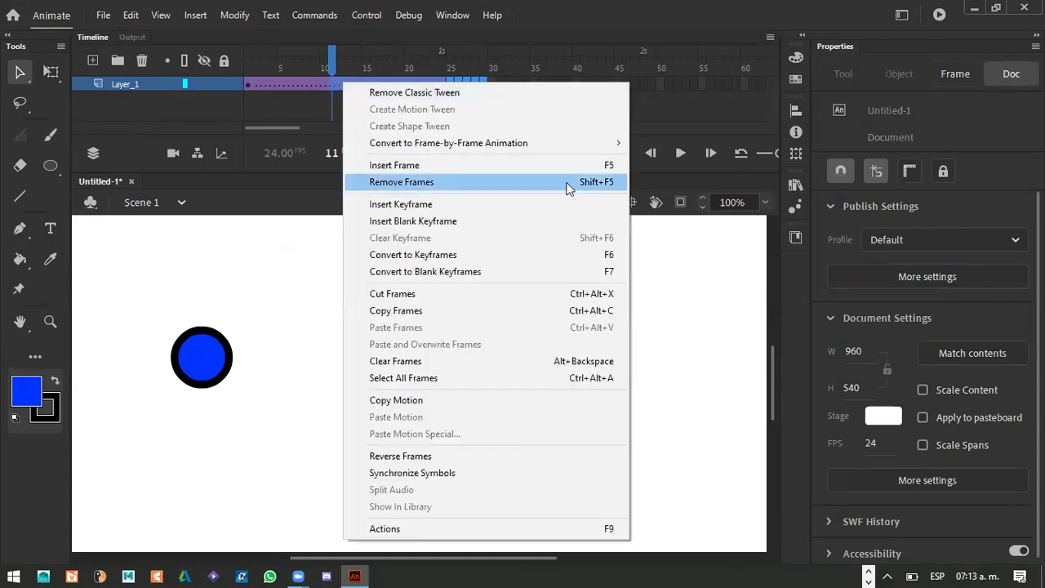
pyautogui.click(423, 185)
# Insert a keyframe at frame 10 of Layer_1 and move the circle horizontally across the stage to about X 883.
pyautogui.click(324, 87)
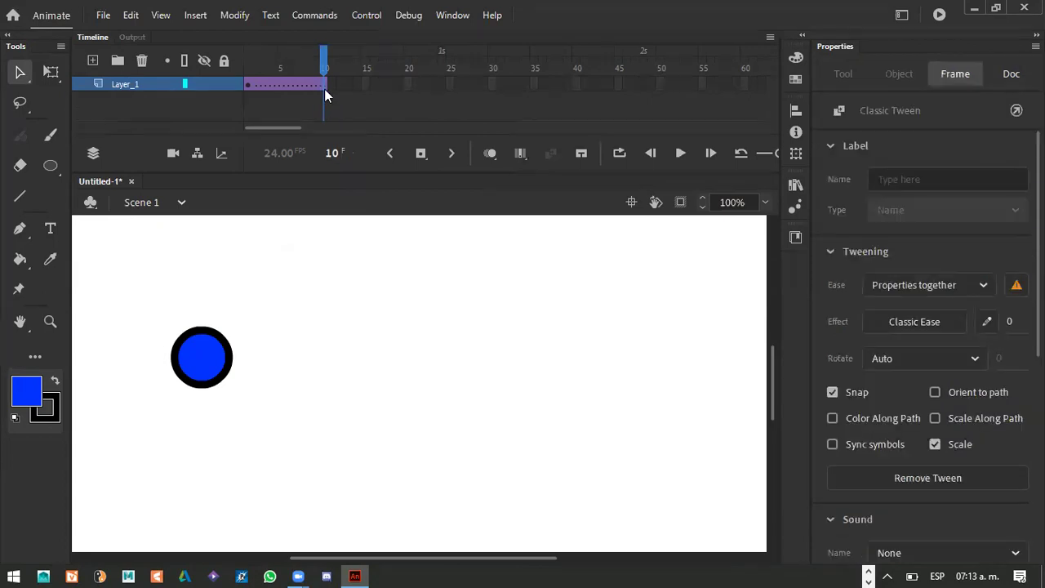
pyautogui.click(326, 86)
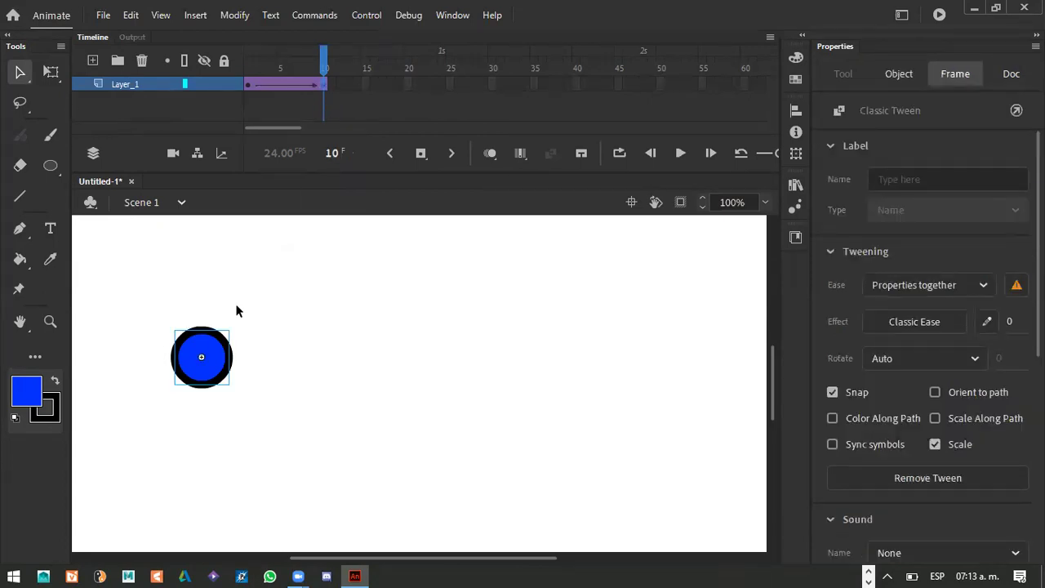
pyautogui.moveTo(210, 359); pyautogui.dragTo(744, 363)
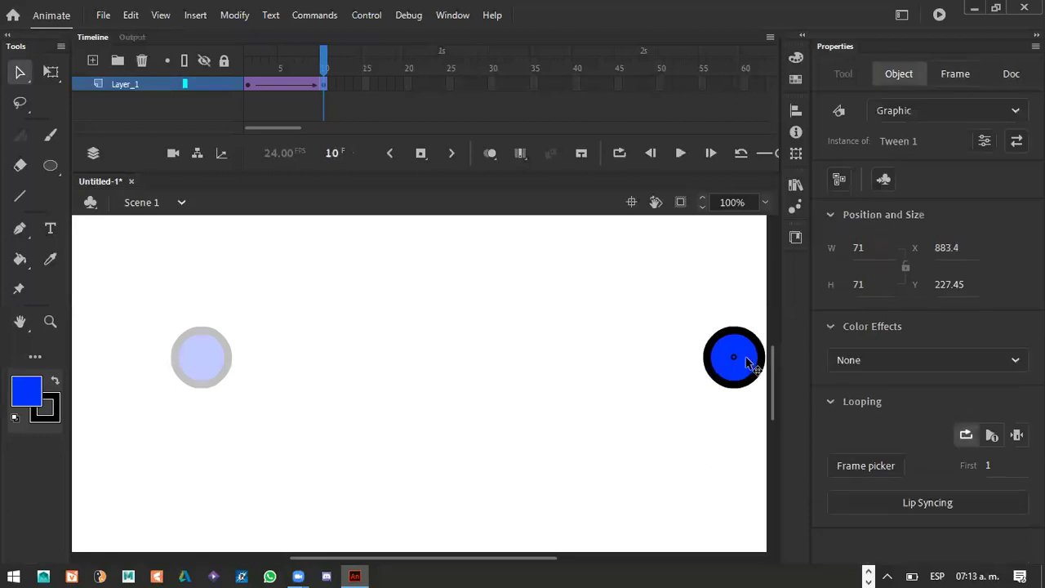
# Insert a keyframe at frame 20 and move the circle to the lower middle of the stage, about X 460, Y 425.
pyautogui.click(409, 84)
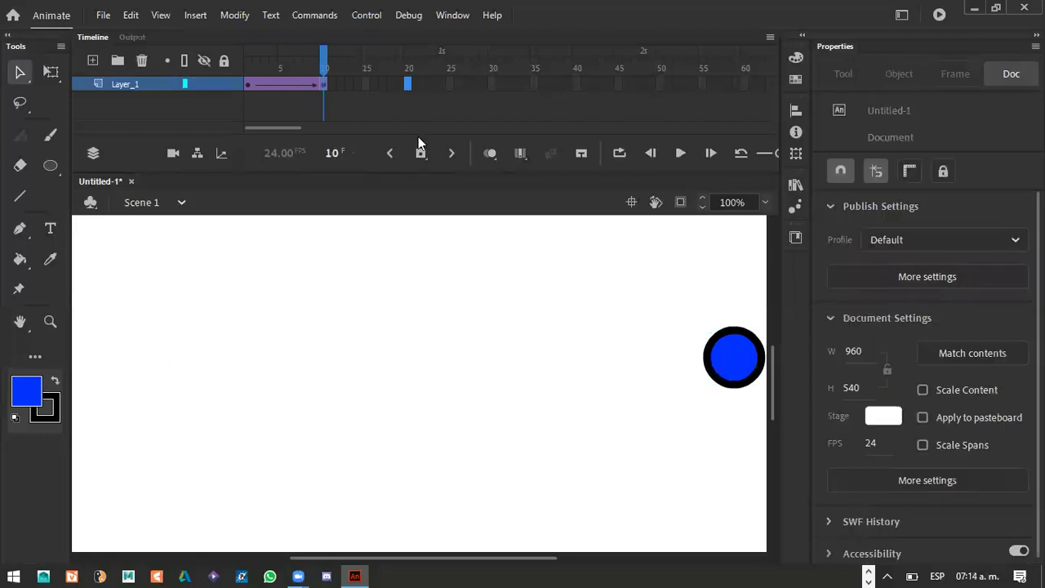
pyautogui.press('F6')
pyautogui.moveTo(735, 365); pyautogui.dragTo(414, 523)
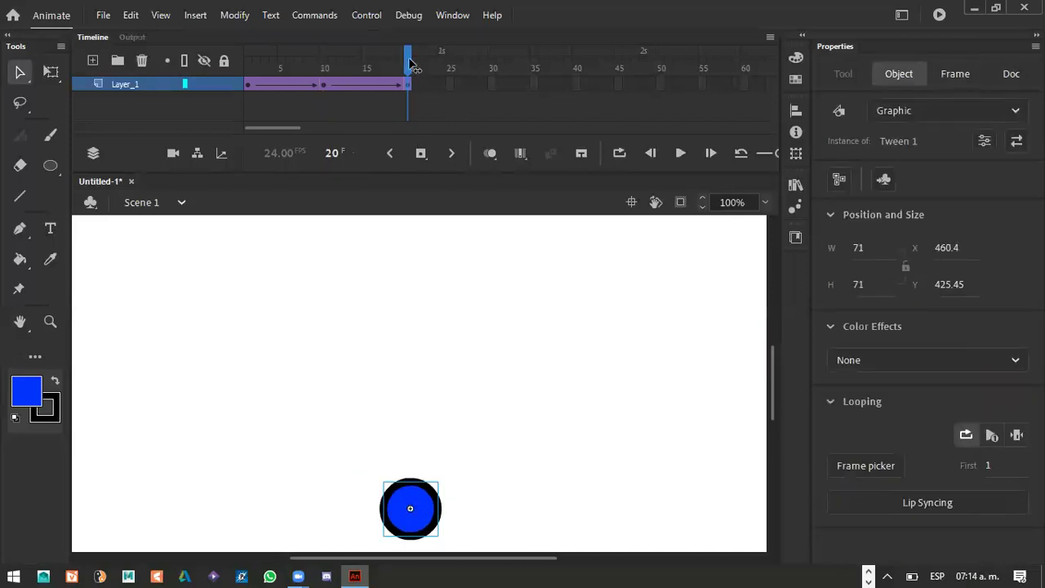
# Insert a keyframe at frame 30 and move the circle up to about X 471, Y 213.
pyautogui.click(493, 86)
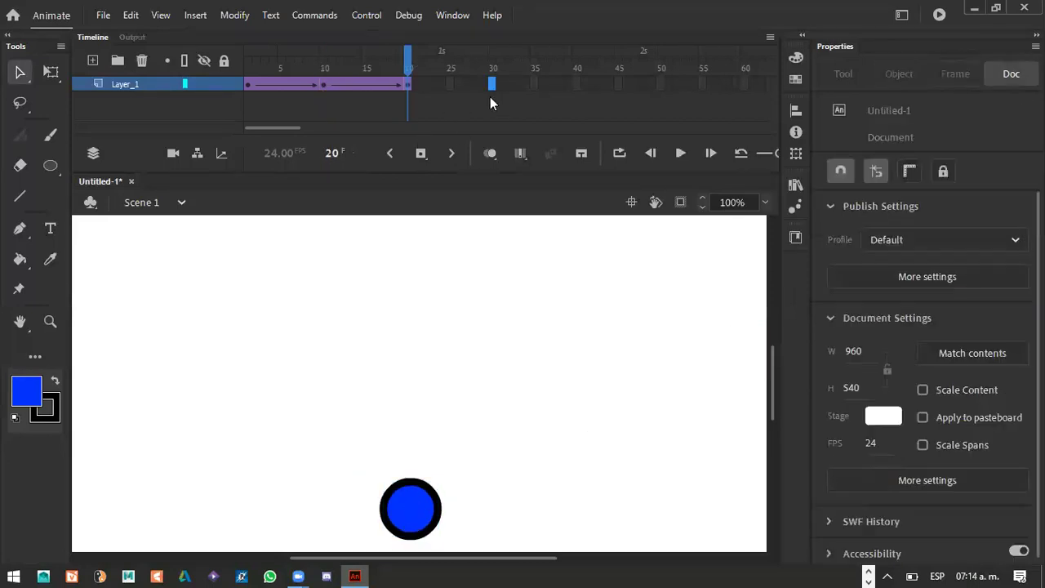
pyautogui.press('F6')
pyautogui.moveTo(412, 503); pyautogui.dragTo(421, 344)
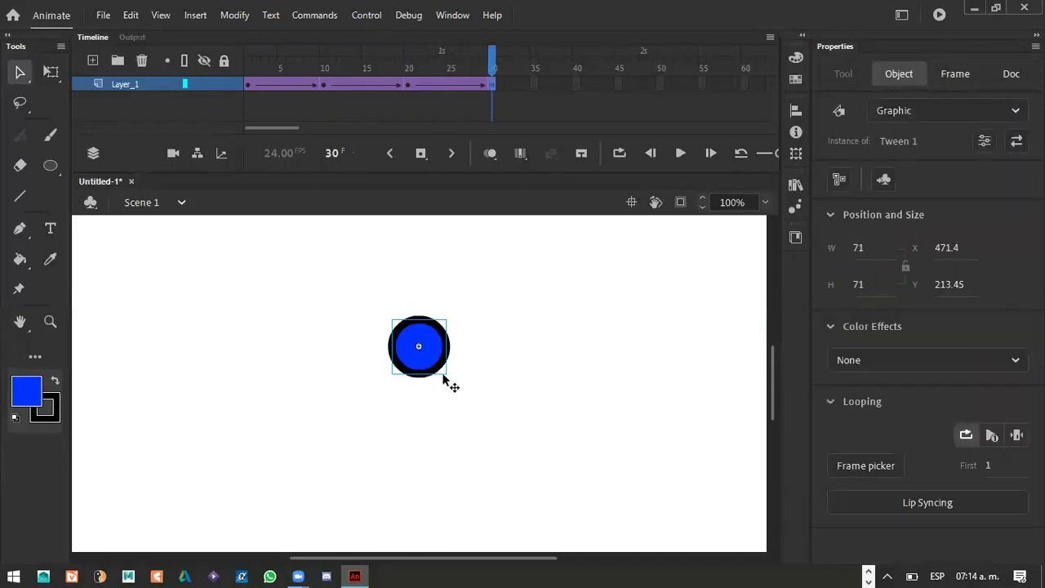
# Enlarge the circle at frame 30 with Free Transform to about 1692 x 981 so it covers the whole stage.
pyautogui.press('q')
pyautogui.moveTo(456, 379); pyautogui.dragTo(918, 570)
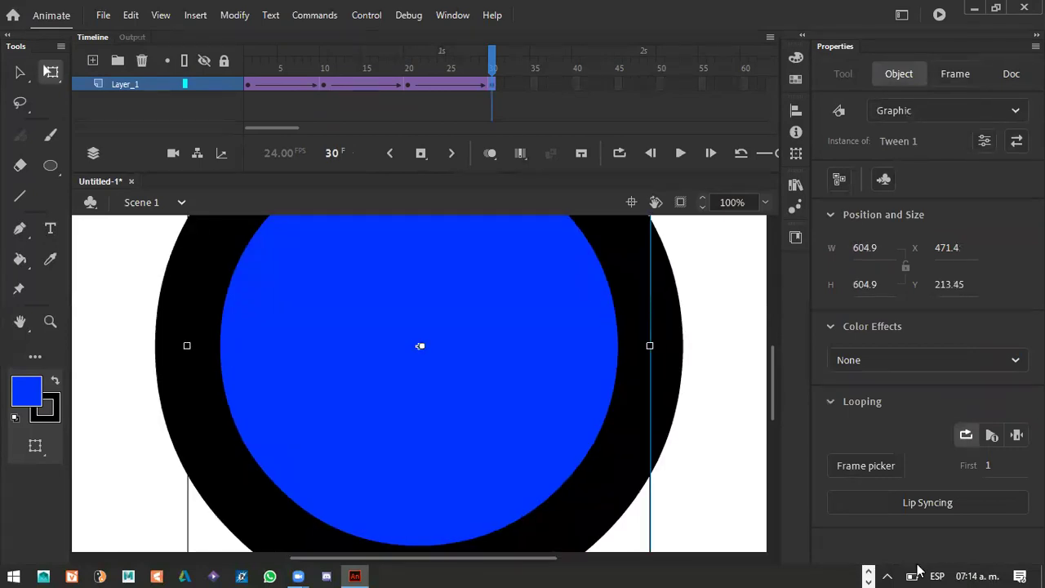
pyautogui.hotkey('ctrl', '-')
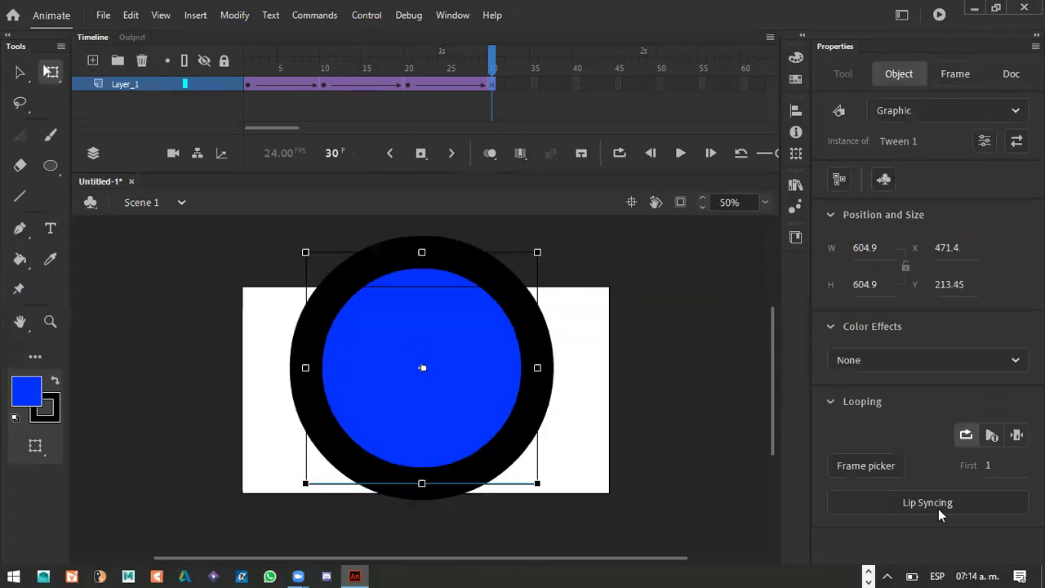
pyautogui.moveTo(537, 251); pyautogui.dragTo(741, 182)
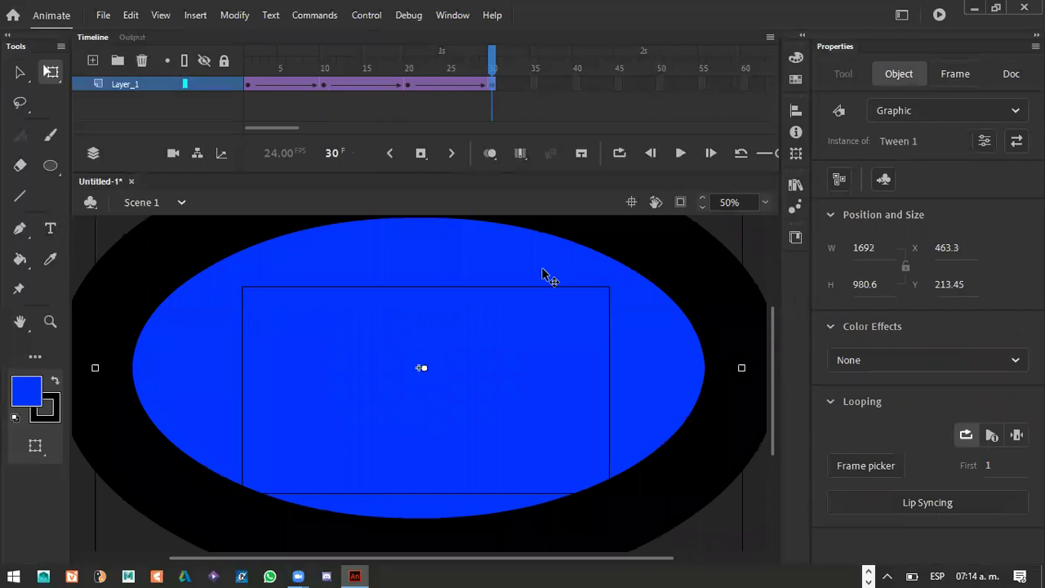
# Play the animation as a test movie, close the preview and scrub through the Layer_1 tweens to review the motion.
pyautogui.hotkey('ctrl', 'Return')
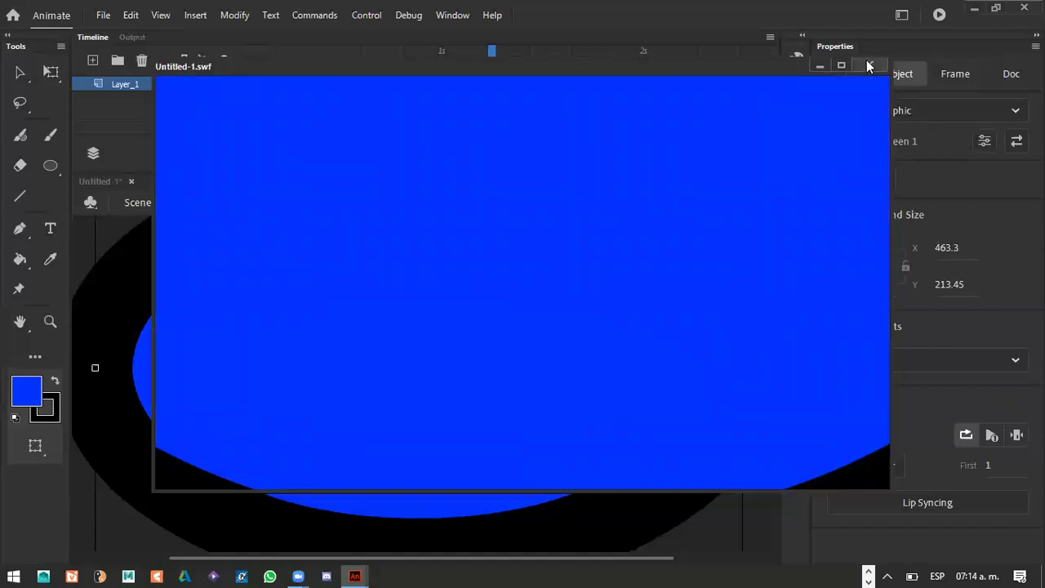
pyautogui.click(868, 66)
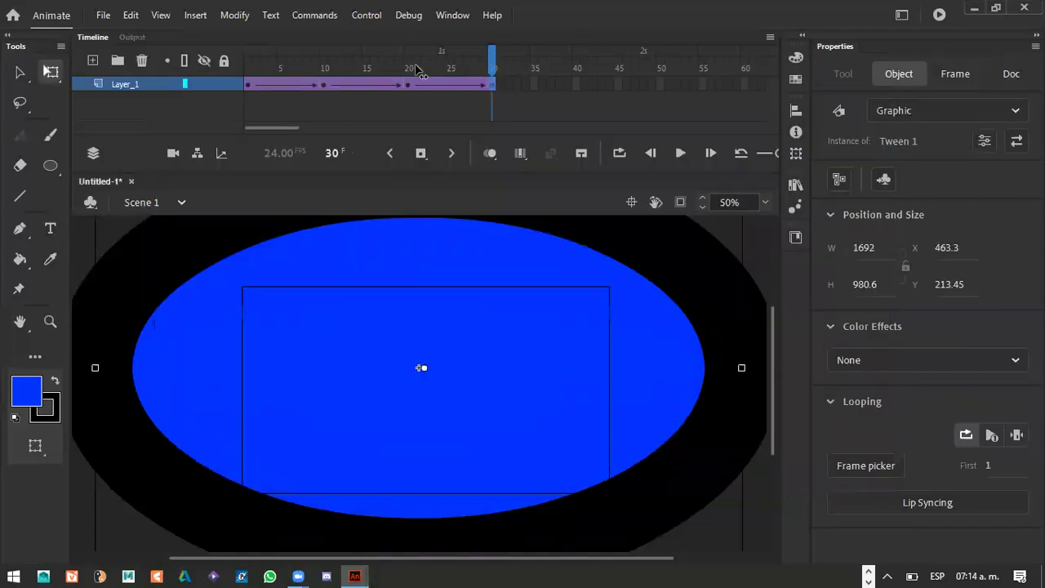
pyautogui.click(307, 78)
pyautogui.moveTo(207, 70)
pyautogui.mouseDown()
pyautogui.moveTo(523, 75)
pyautogui.moveTo(196, 74)
pyautogui.mouseUp()
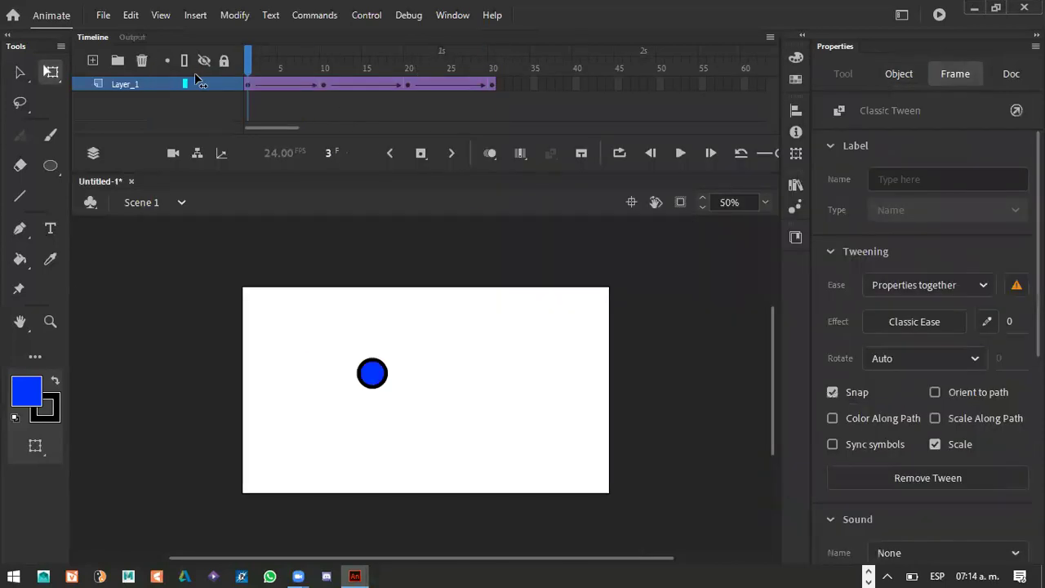
pyautogui.moveTo(244, 55)
pyautogui.mouseDown()
pyautogui.moveTo(497, 67)
pyautogui.moveTo(242, 69)
pyautogui.mouseUp()
pyautogui.click(264, 82)
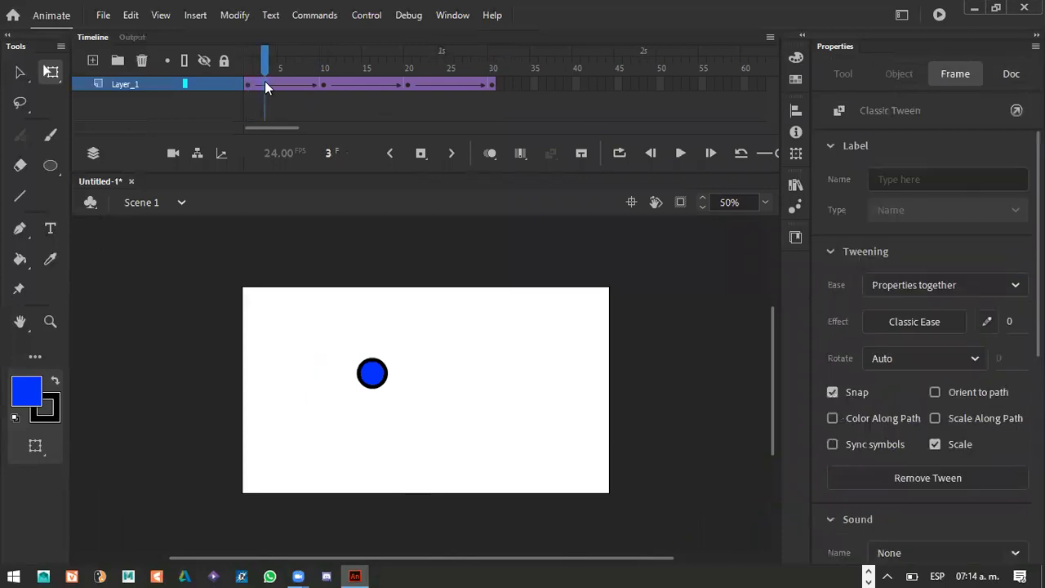
pyautogui.rightClick(265, 82)
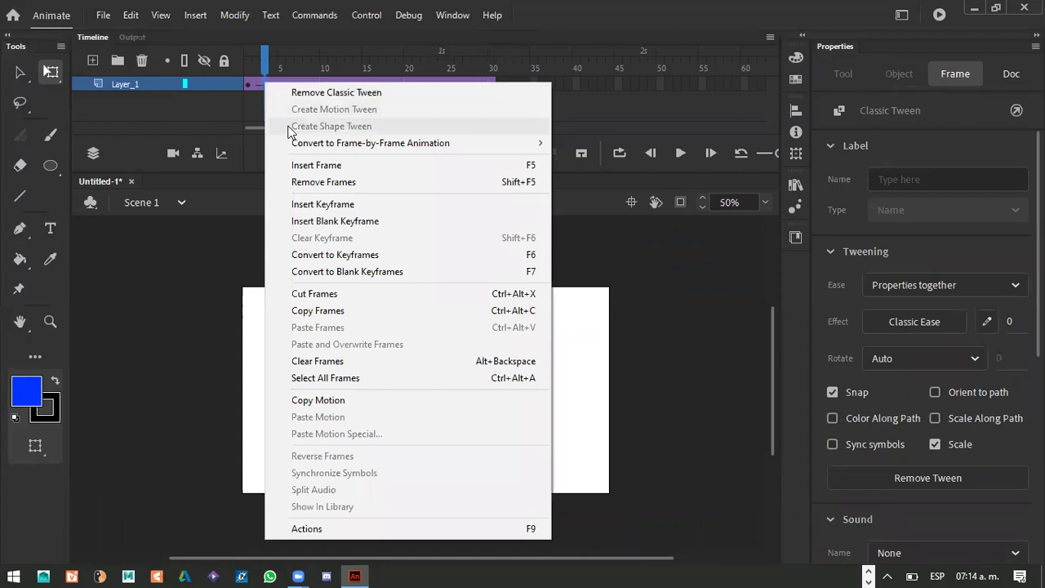
pyautogui.click(283, 62)
pyautogui.moveTo(283, 62); pyautogui.dragTo(399, 62)
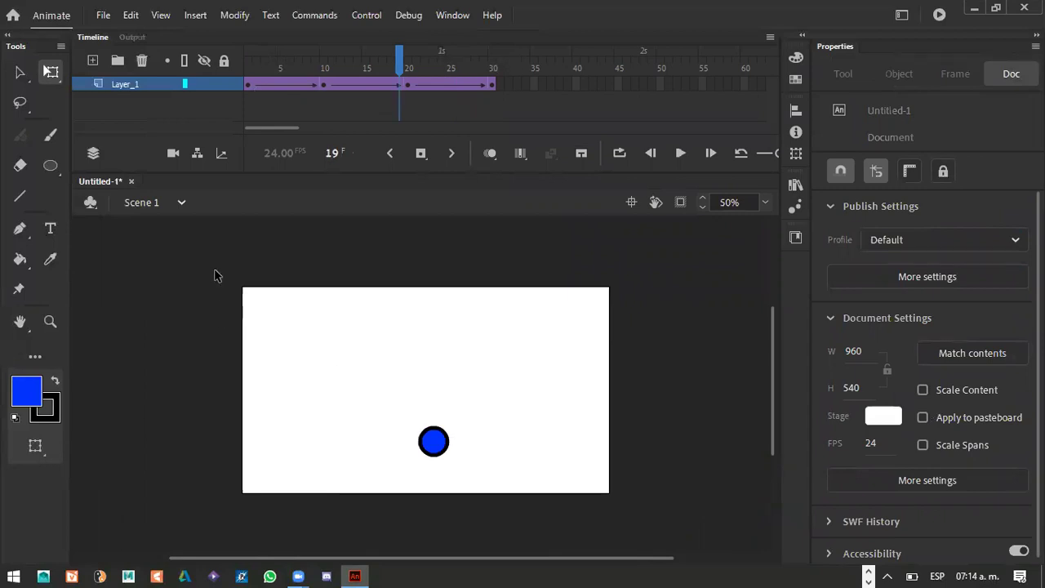
# Create a new ActionScript 3.0 document with a width of 960, a height of 540 and a frame rate of 24.
pyautogui.hotkey('ctrl', 'Return')
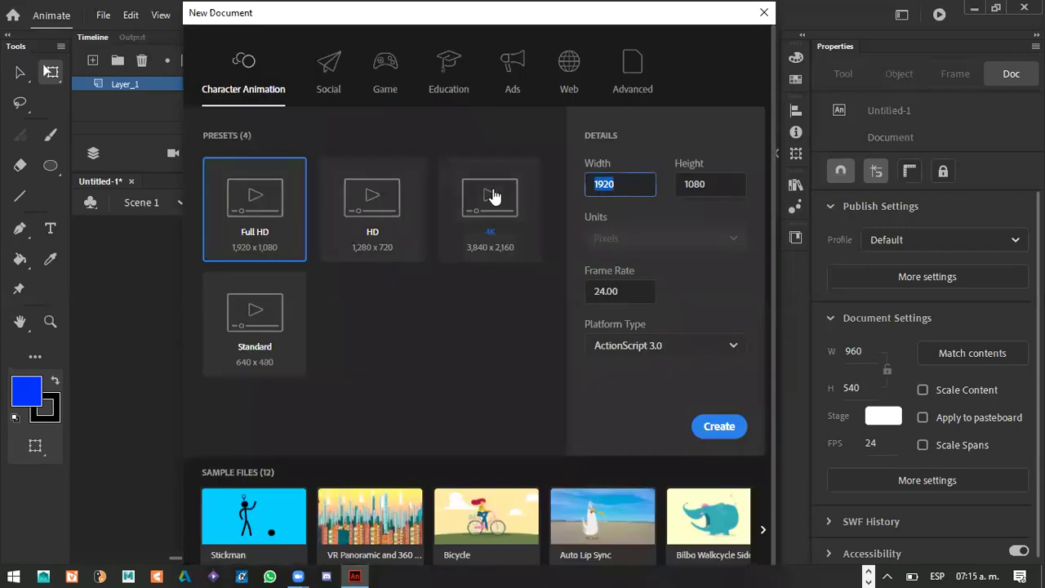
pyautogui.write('960')
pyautogui.click(713, 184)
pyautogui.write('5')
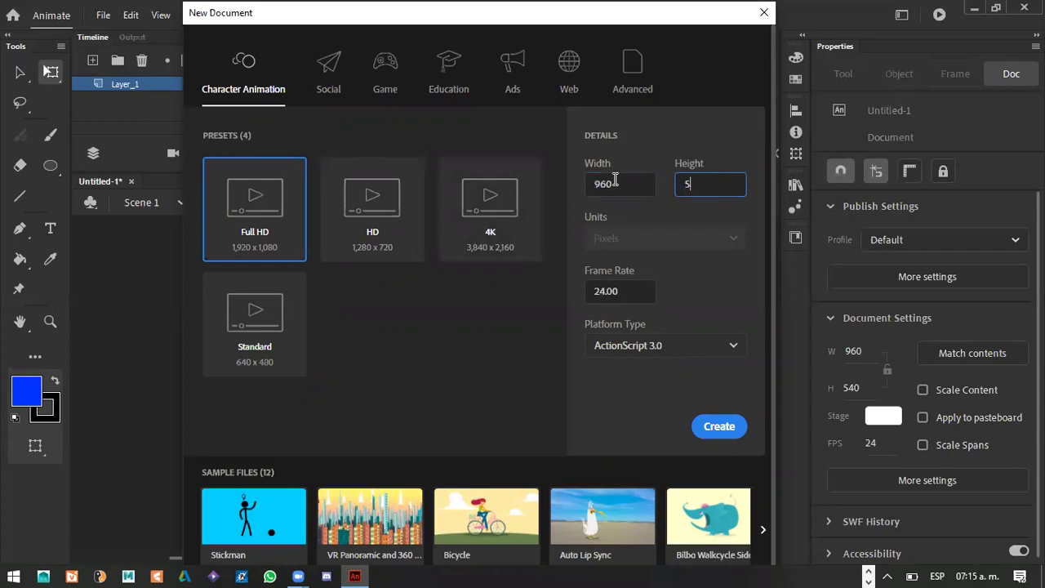
pyautogui.write('40')
pyautogui.press('Tab')
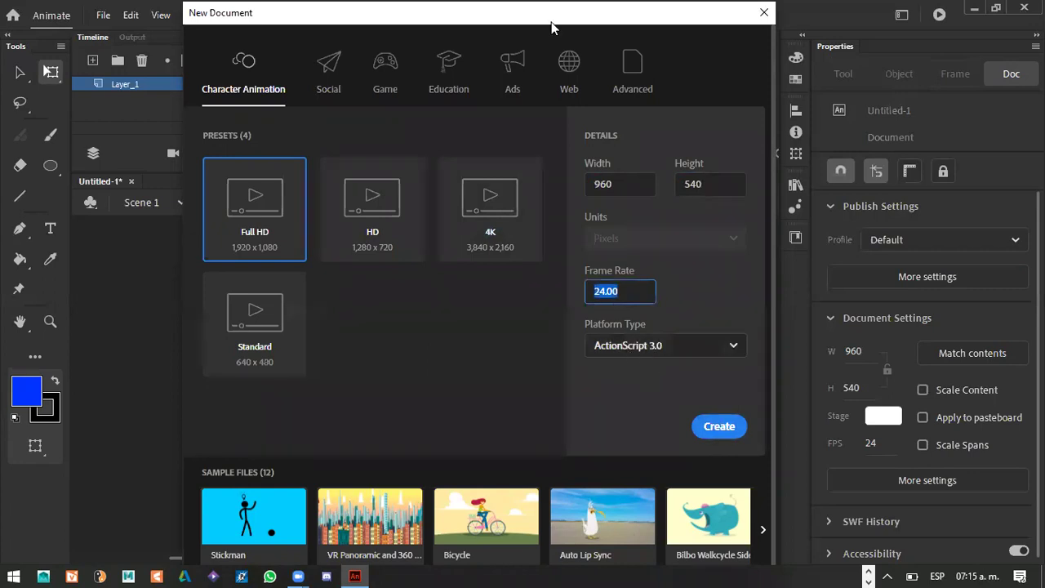
pyautogui.click(725, 427)
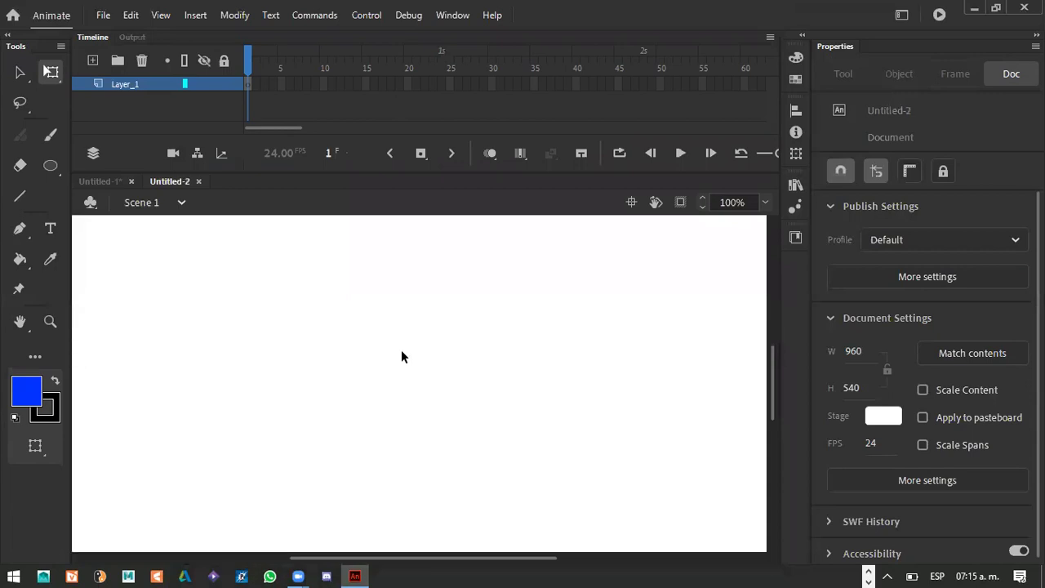
# Try out different stage magnifications, including 100% and 400%.
pyautogui.scroll(-1, 401, 349)
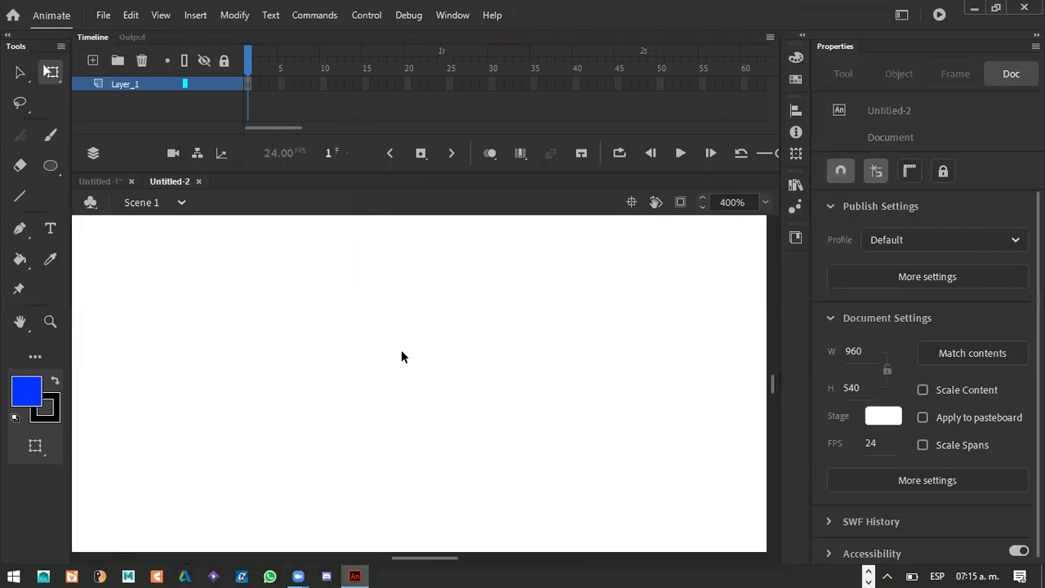
pyautogui.click(744, 200)
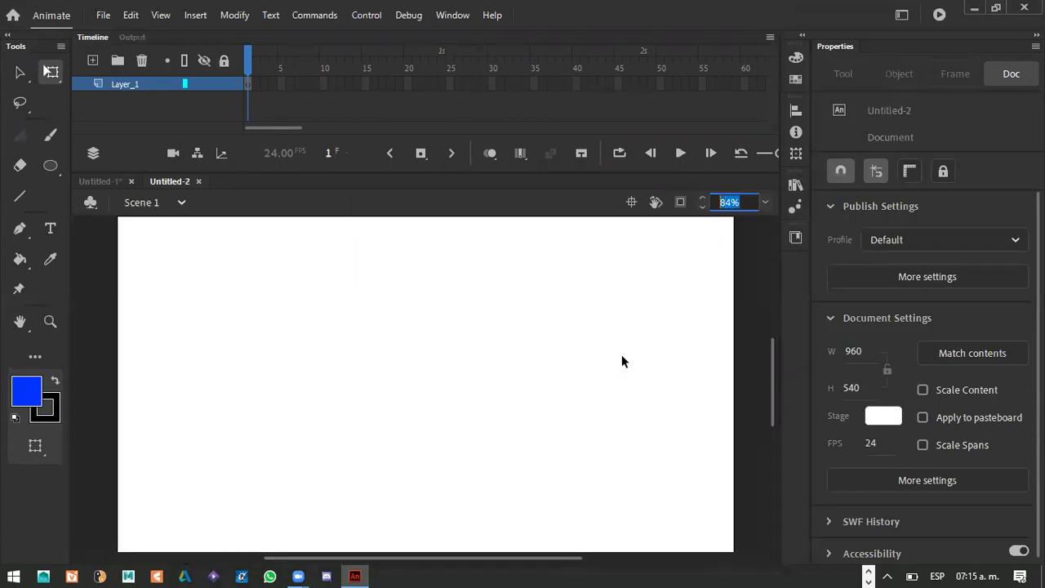
pyautogui.write('100')
pyautogui.press('Return')
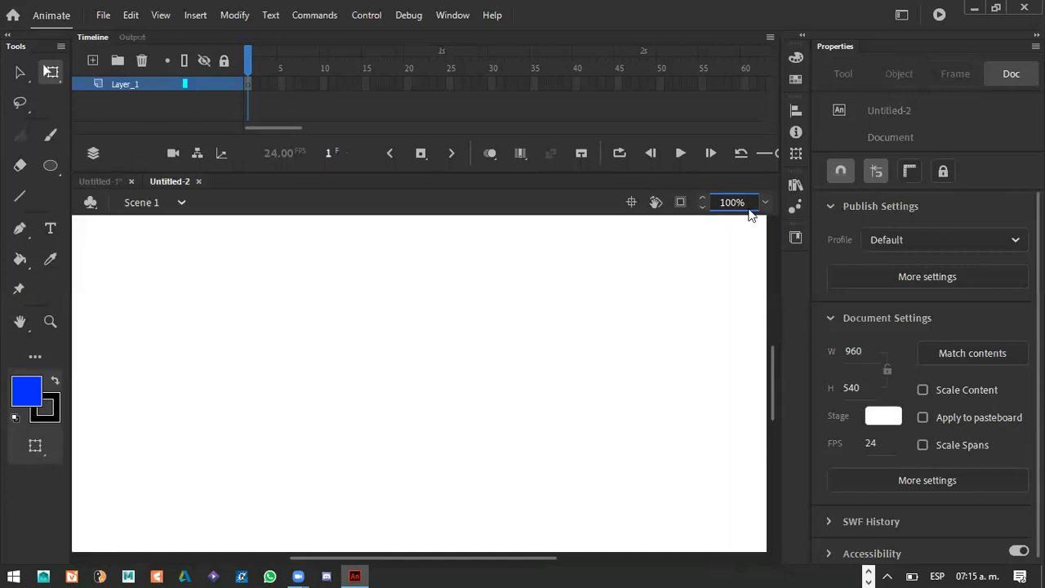
pyautogui.scroll(-2, 744, 202)
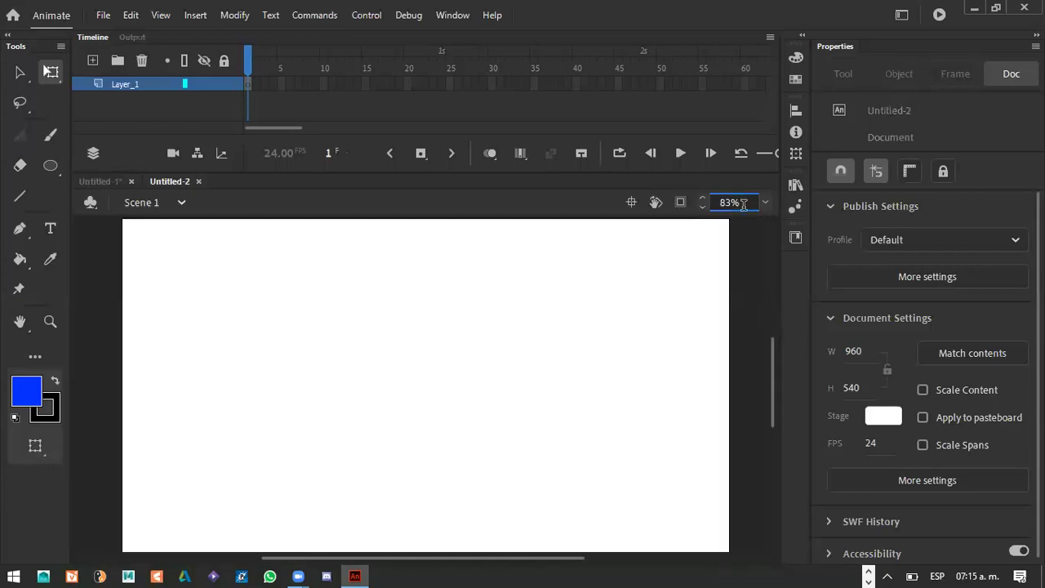
pyautogui.scroll(1, 747, 214)
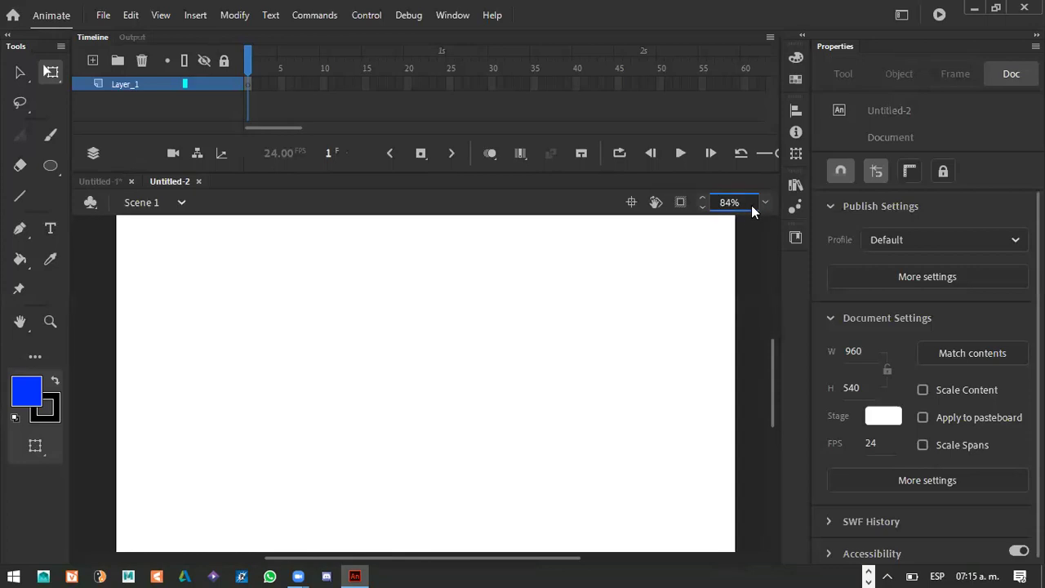
pyautogui.moveTo(745, 201); pyautogui.dragTo(701, 214)
pyautogui.write('400')
pyautogui.press('Return')
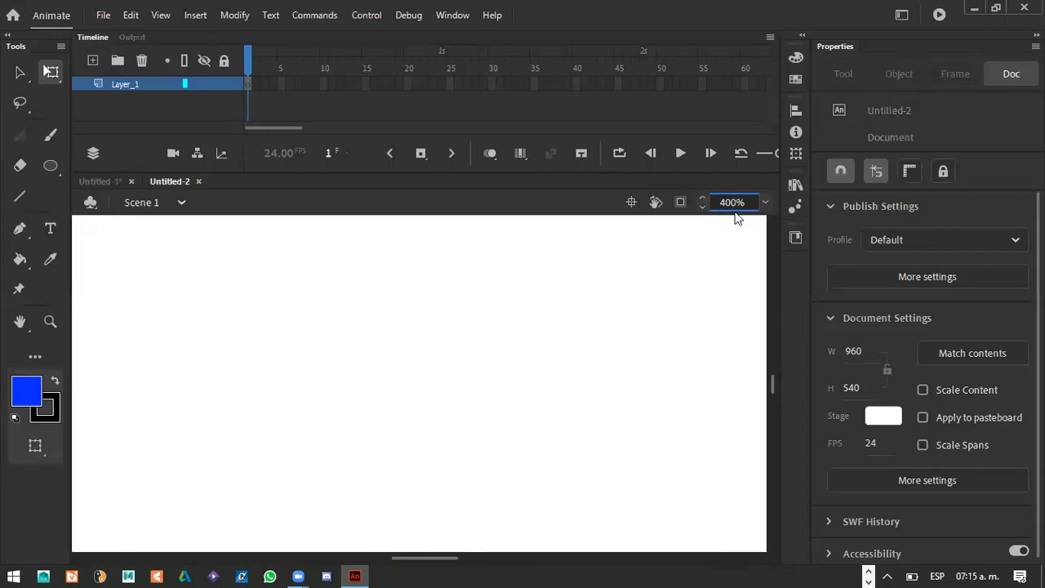
pyautogui.scroll(-1, 735, 213)
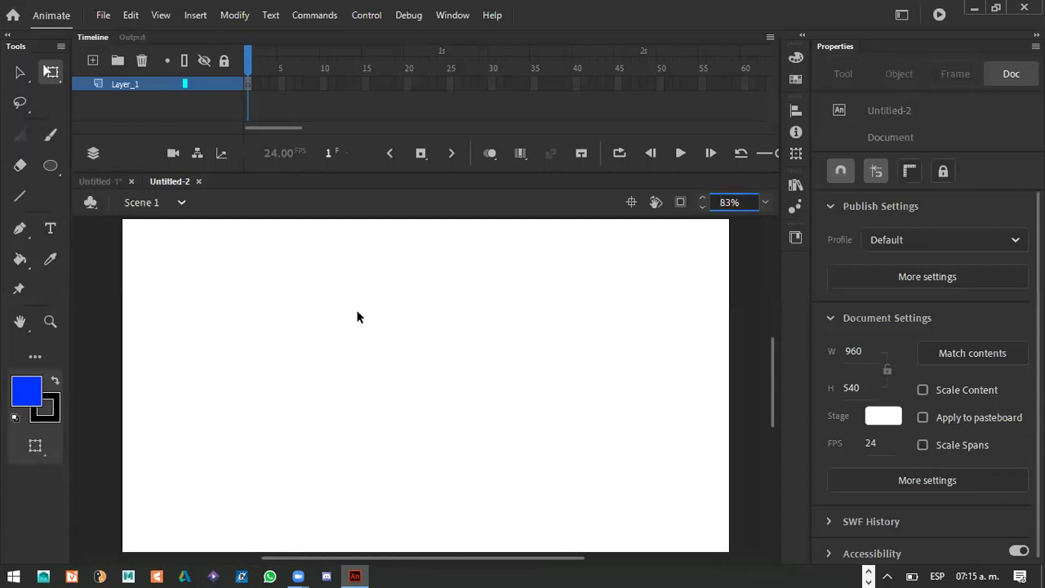
pyautogui.hotkey('ctrl', '-')
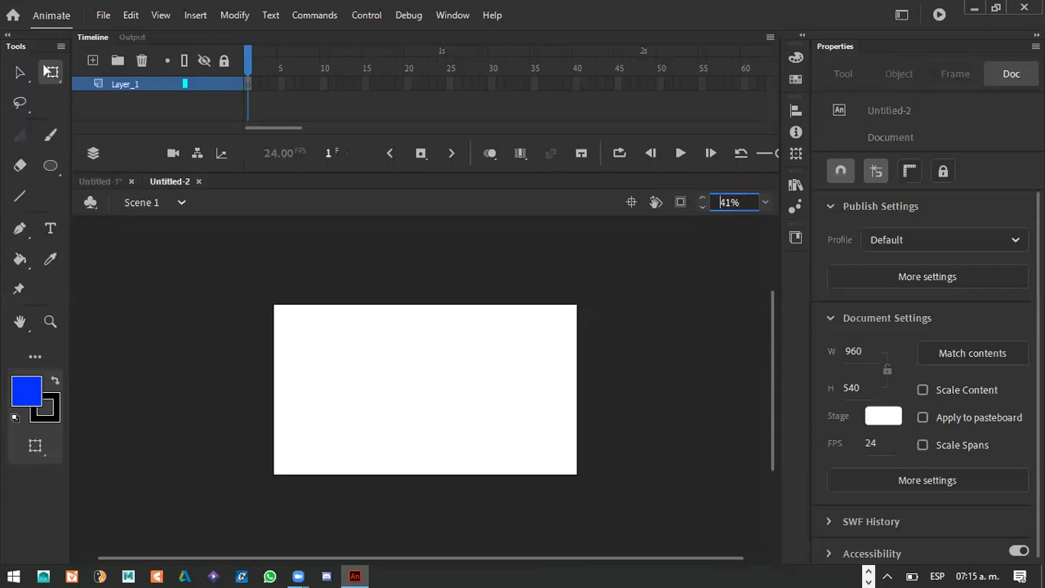
# Set the stage magnification to 60%.
pyautogui.doubleClick(743, 201)
pyautogui.write('60')
pyautogui.press('Return')
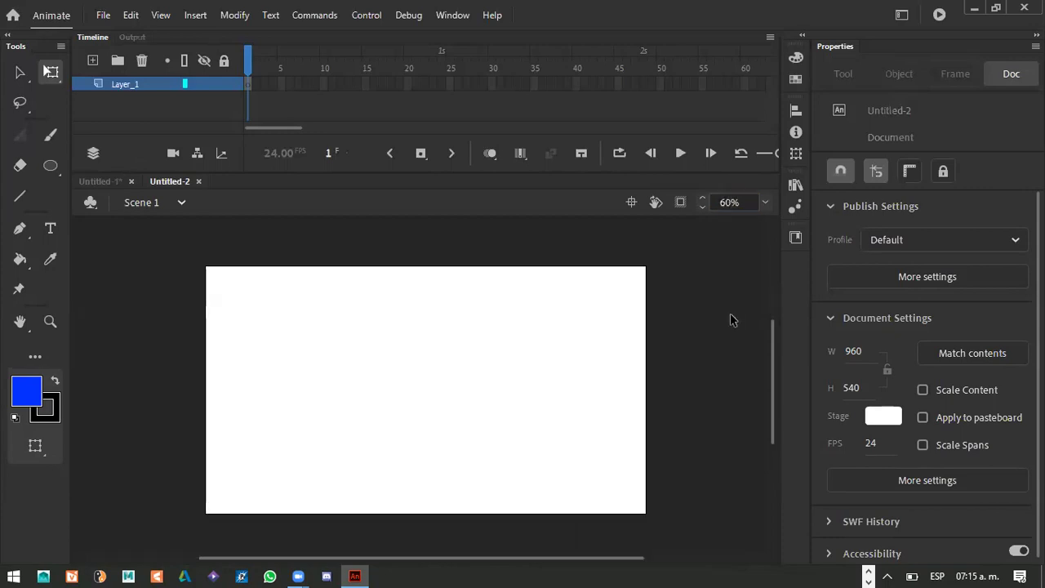
# Import the 1878 Eadweard Muybridge The Horse In Motion image from the Escritorio folder onto the stage.
pyautogui.click(104, 18)
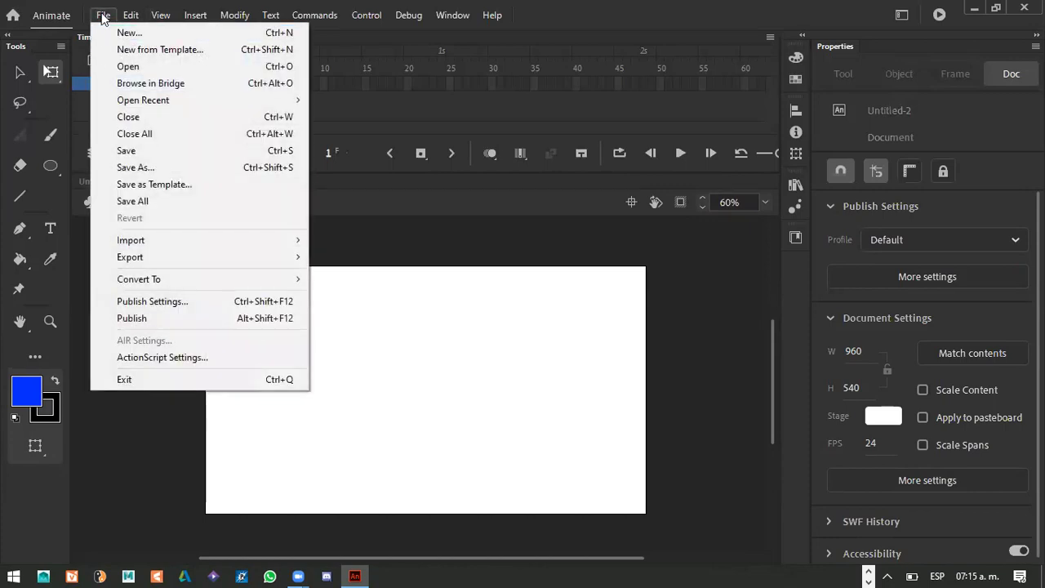
pyautogui.moveTo(140, 240)
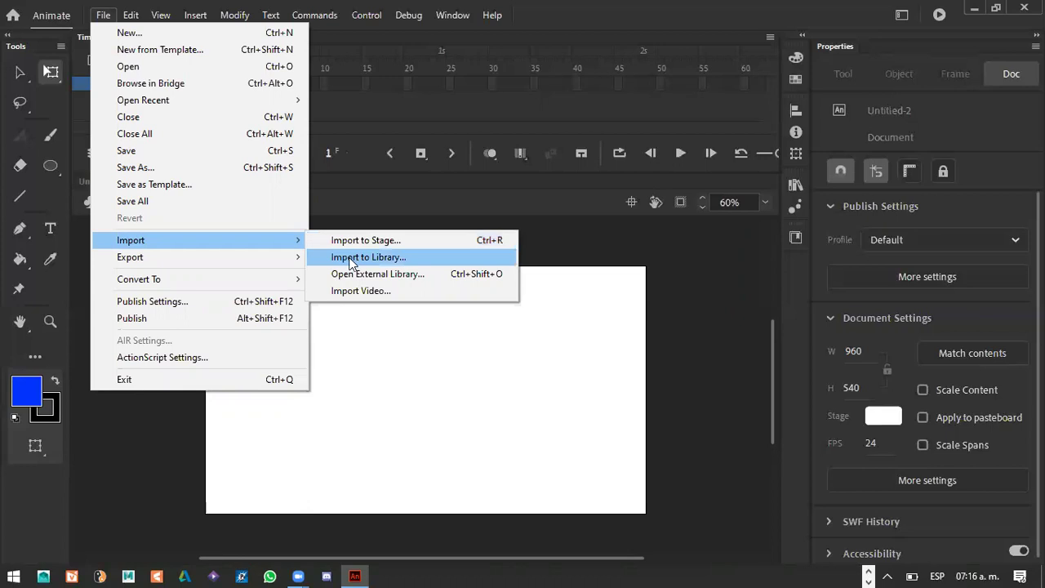
pyautogui.click(416, 245)
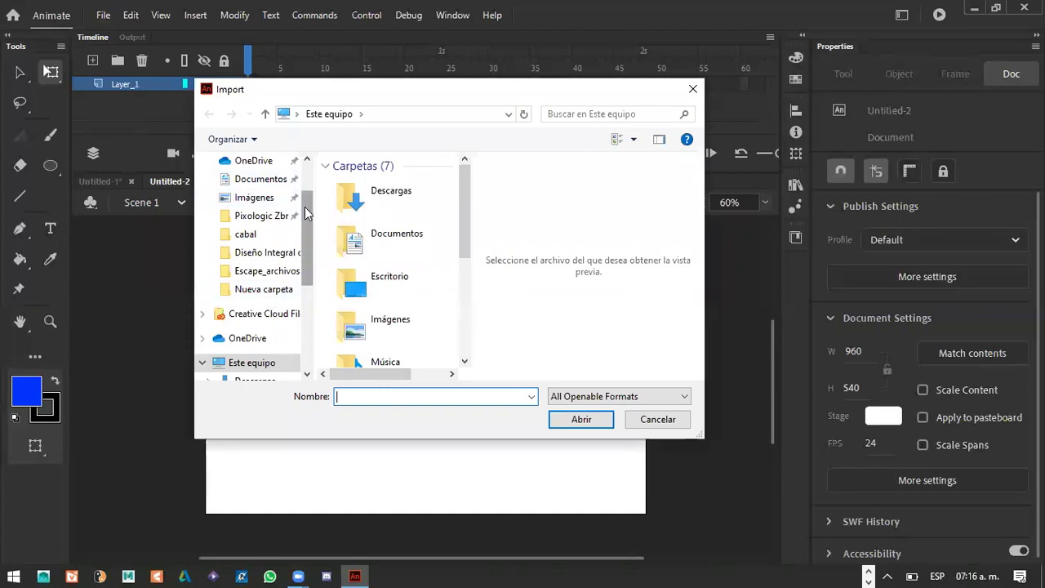
pyautogui.scroll(2, 305, 206)
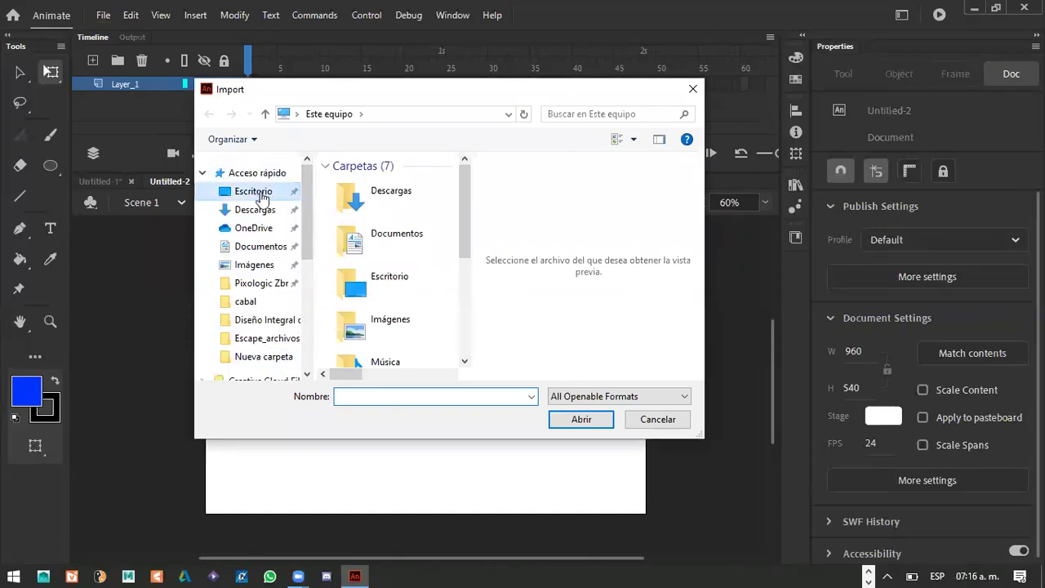
pyautogui.click(260, 193)
pyautogui.click(388, 327)
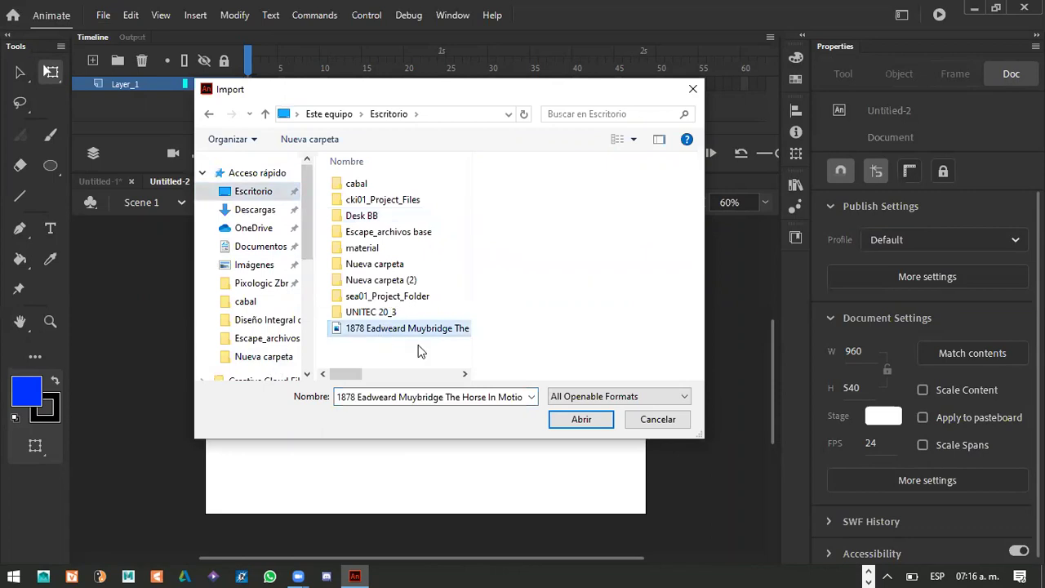
pyautogui.click(581, 420)
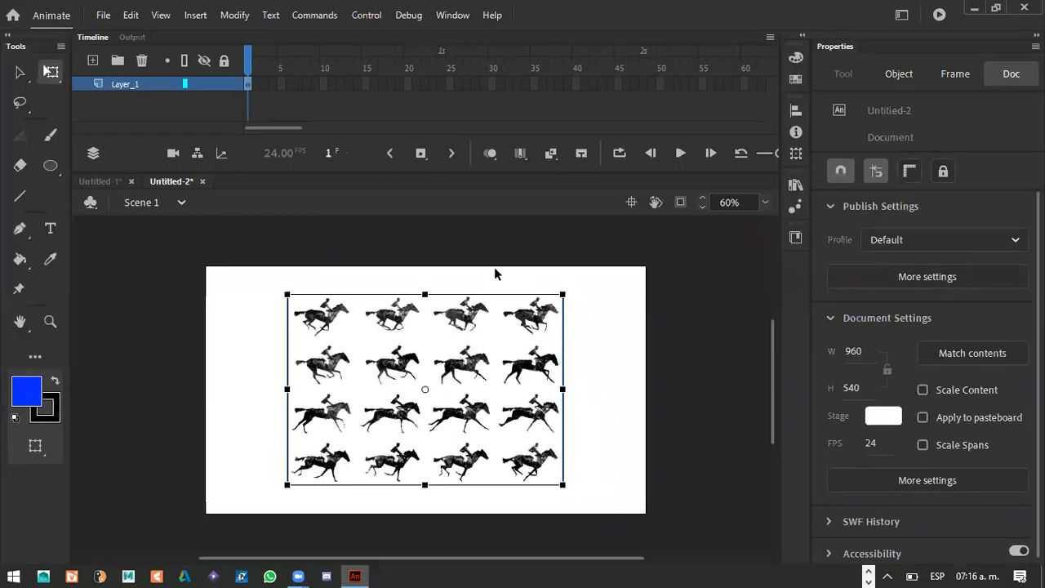
# Place a second copy of the horse bitmap from the library on the stage, delete that copy and close the library.
pyautogui.hotkey('ctrl', 'l')
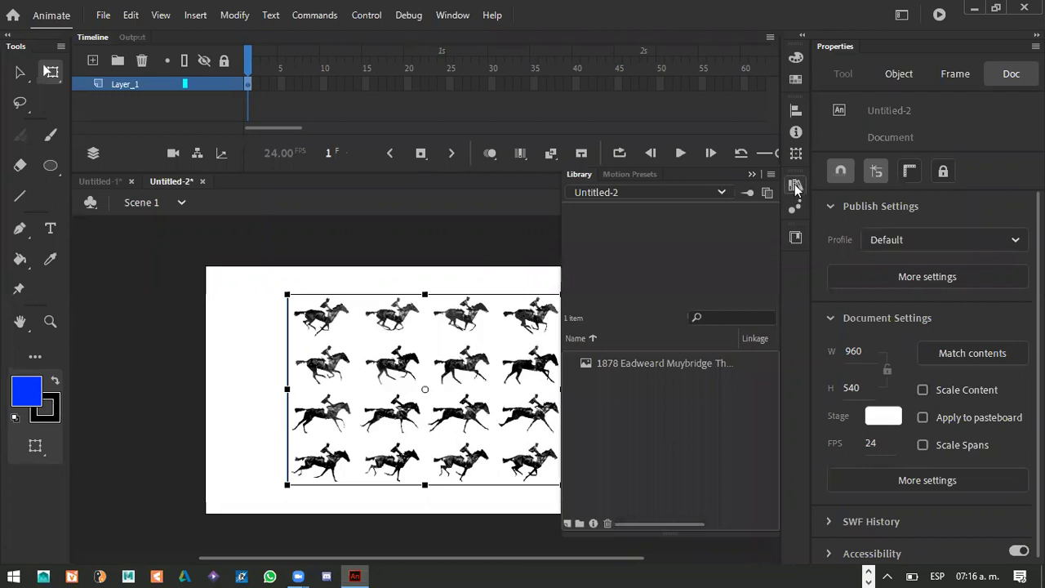
pyautogui.click(657, 362)
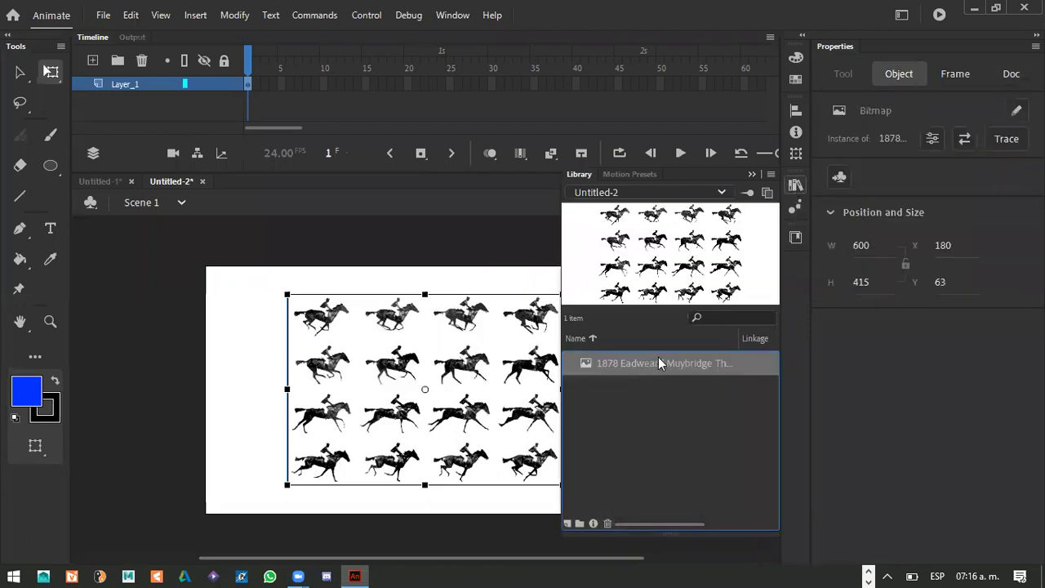
pyautogui.click(103, 15)
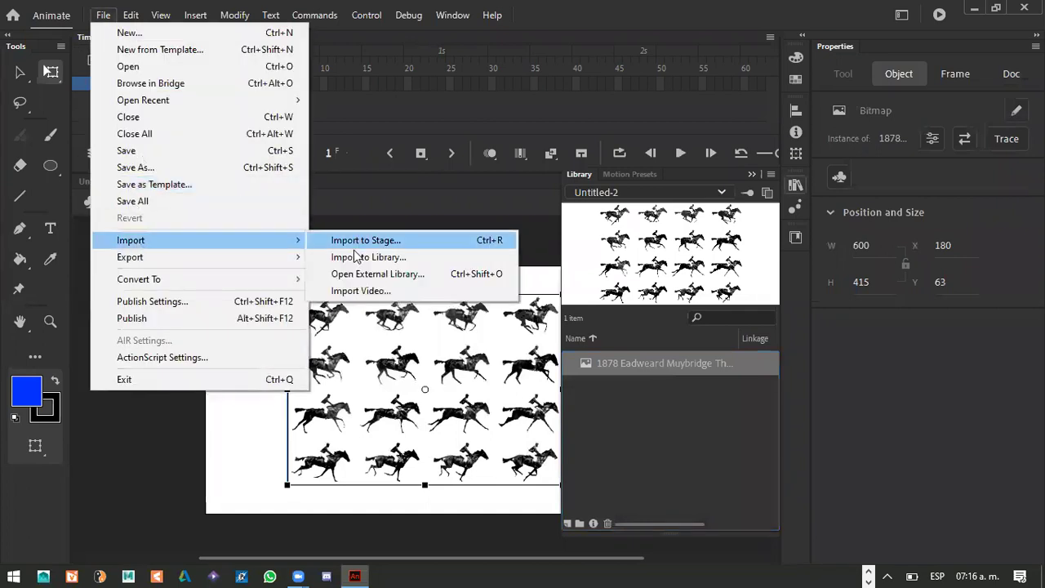
pyautogui.click(638, 365)
pyautogui.moveTo(637, 362); pyautogui.dragTo(431, 359)
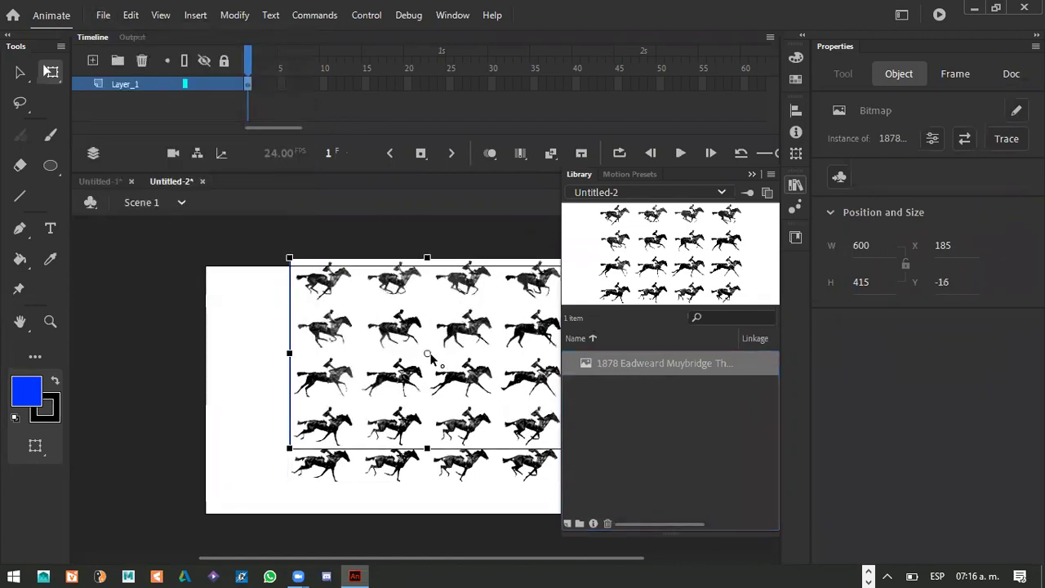
pyautogui.press('Delete')
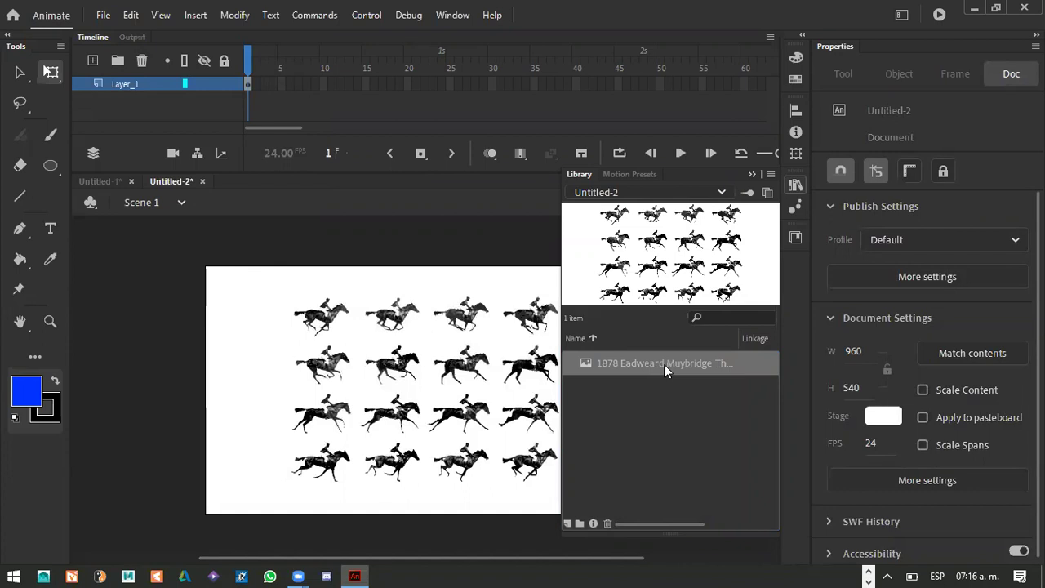
pyautogui.click(236, 301)
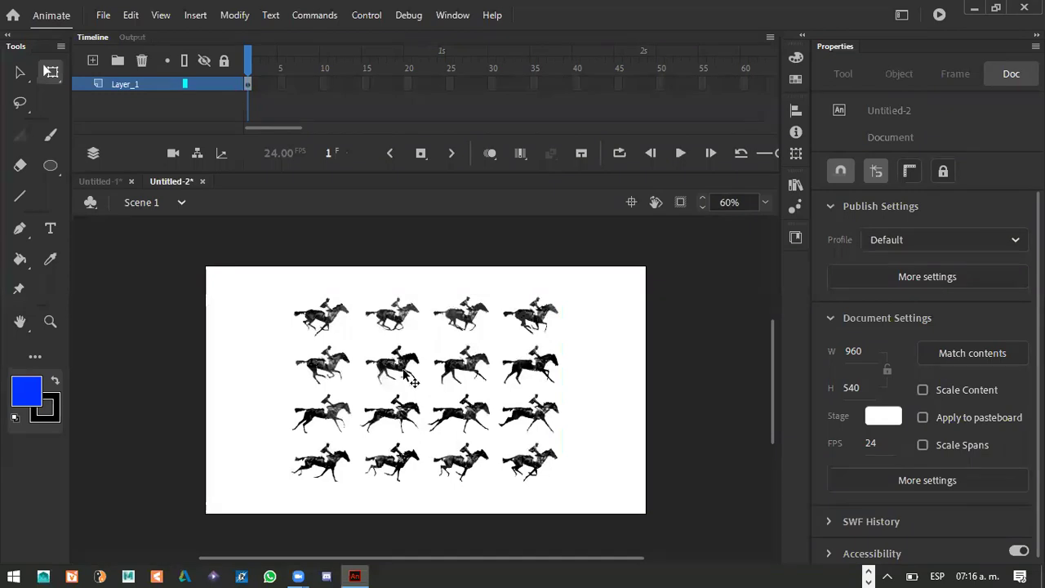
# Examine the individual horse and rider figures across the sheet at 400% magnification.
pyautogui.hotkey('ctrl', '4')
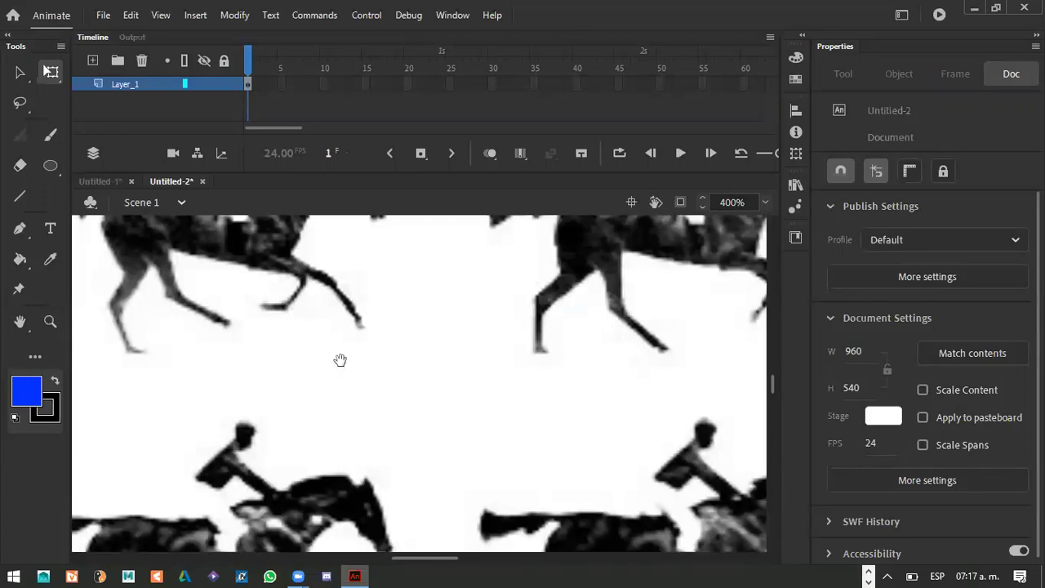
pyautogui.moveTo(340, 360); pyautogui.dragTo(469, 448)
pyautogui.moveTo(463, 277); pyautogui.dragTo(459, 378)
pyautogui.hscroll(2, 500, 390)
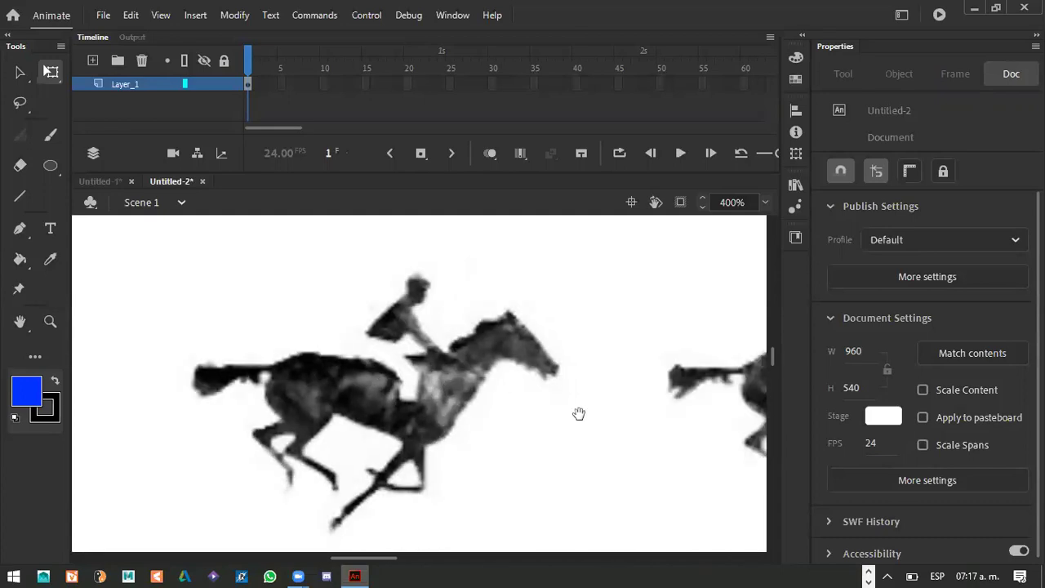
pyautogui.moveTo(380, 426); pyautogui.dragTo(284, 388)
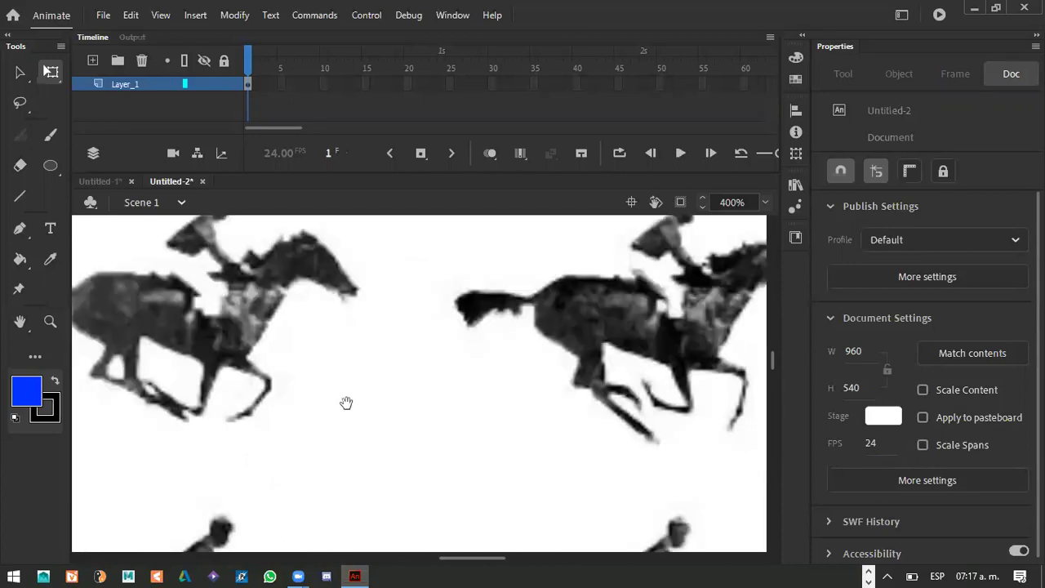
pyautogui.moveTo(399, 484); pyautogui.dragTo(540, 285)
pyautogui.hscroll(-5, 485, 332)
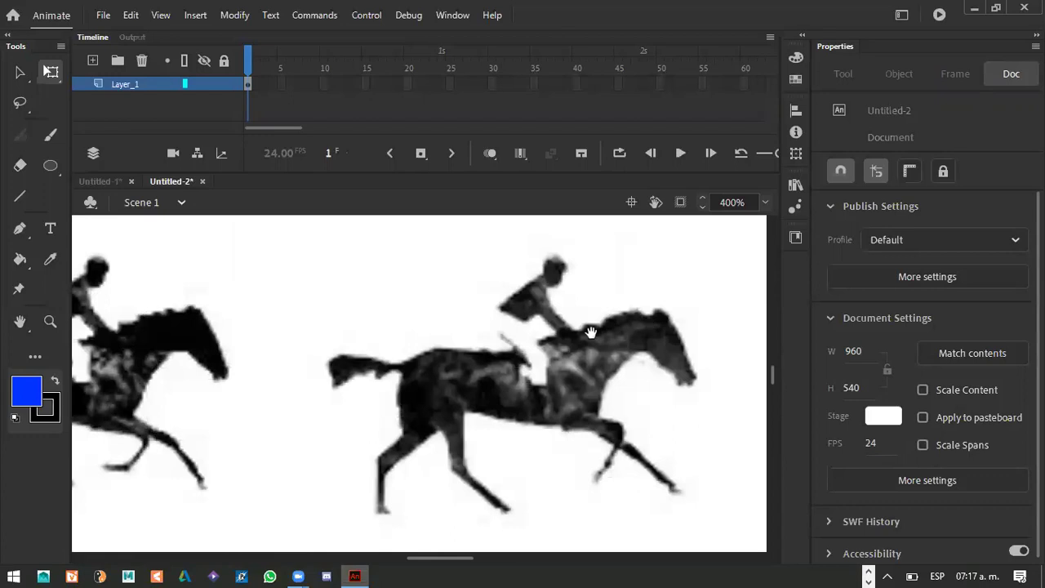
pyautogui.hscroll(-5, 469, 376)
pyautogui.scroll(-3, 319, 319)
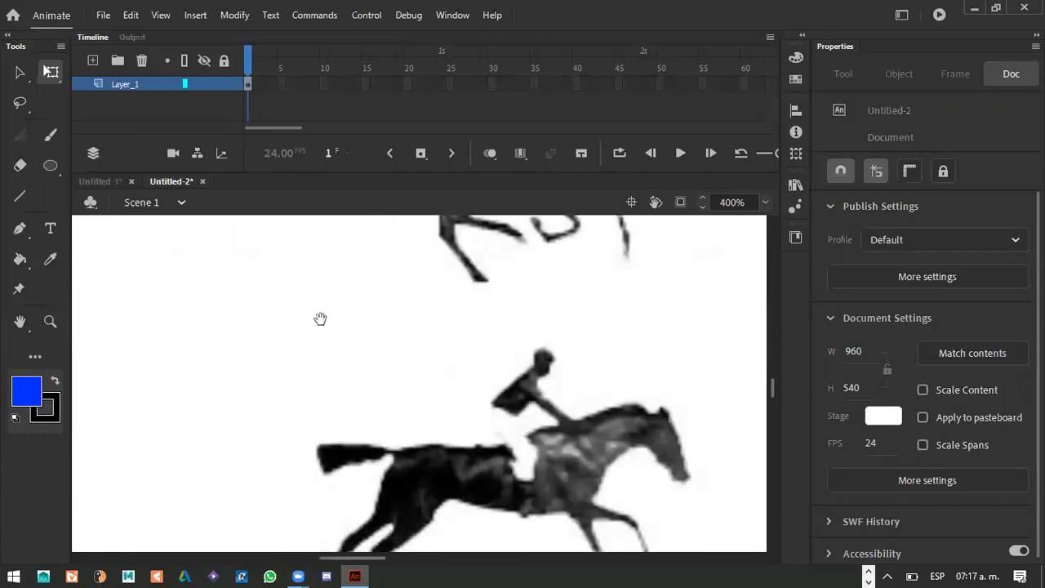
pyautogui.scroll(-3, 407, 327)
pyautogui.scroll(-3, 536, 351)
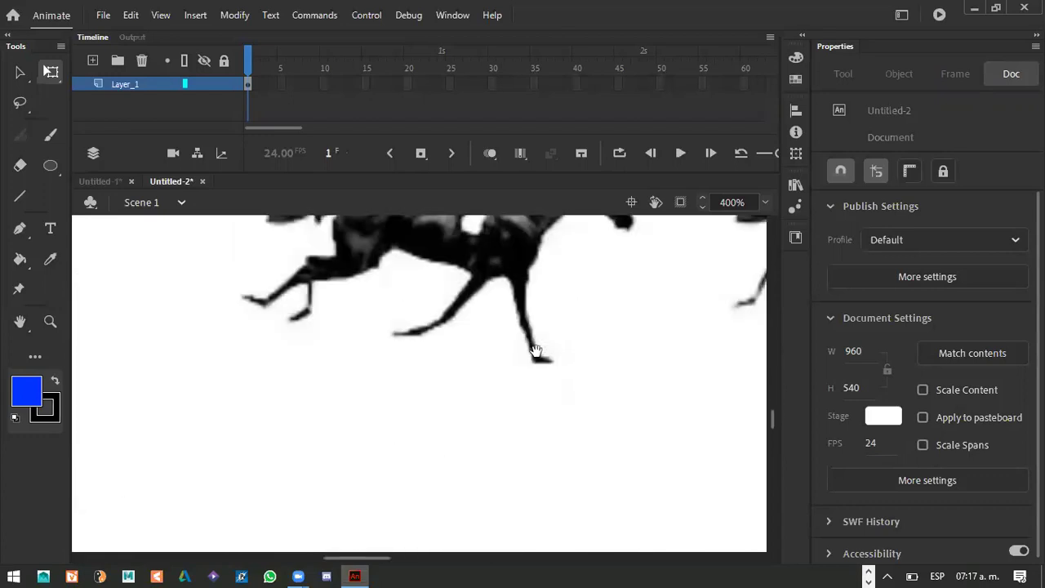
pyautogui.scroll(-3, 581, 364)
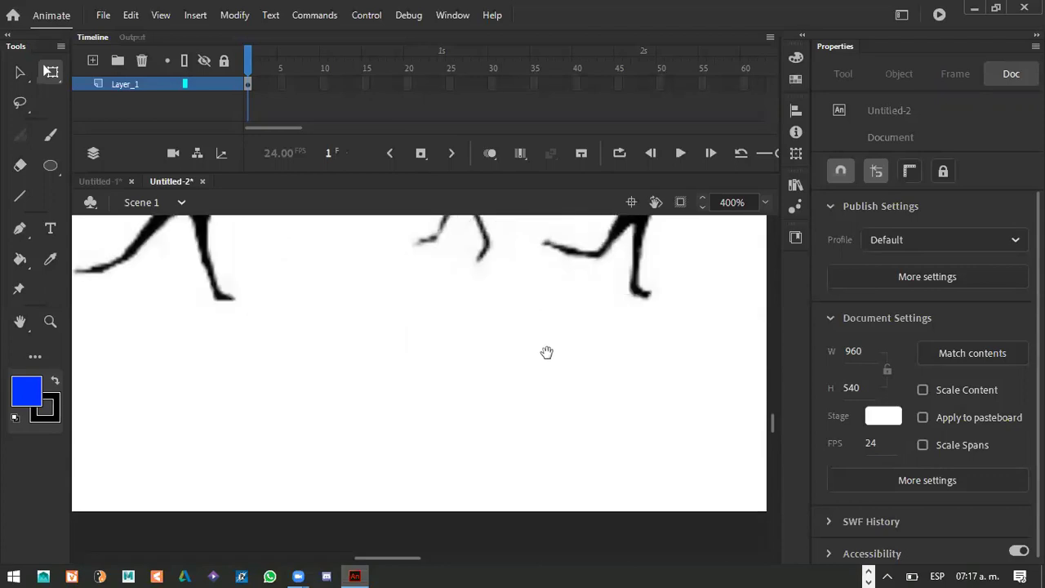
pyautogui.scroll(3, 517, 350)
pyautogui.scroll(3, 574, 448)
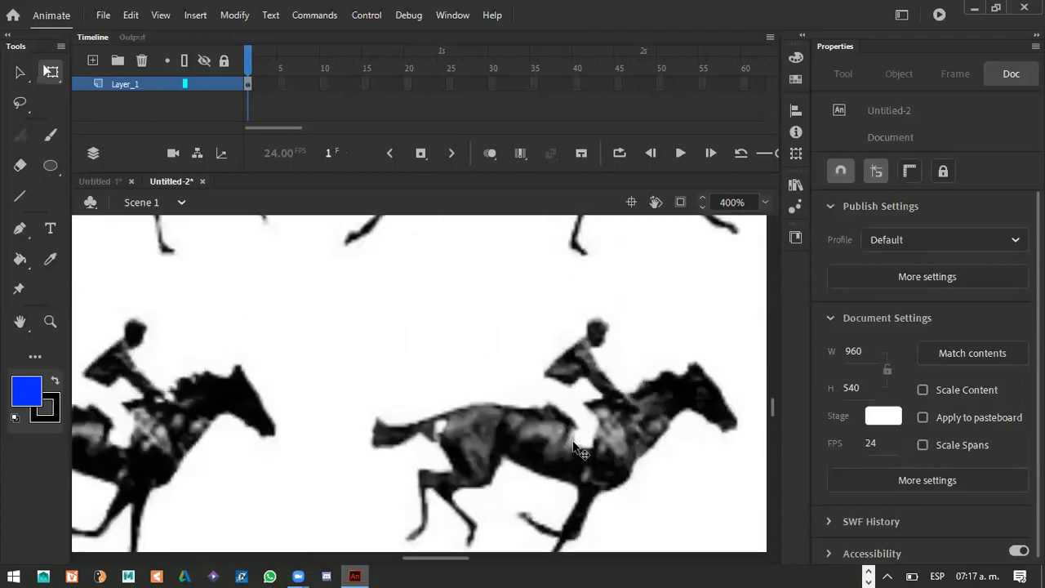
# Return to 100% magnification and look over the rows of horse figures on the stage.
pyautogui.hotkey('ctrl', '-')
pyautogui.hotkey('ctrl', '-')
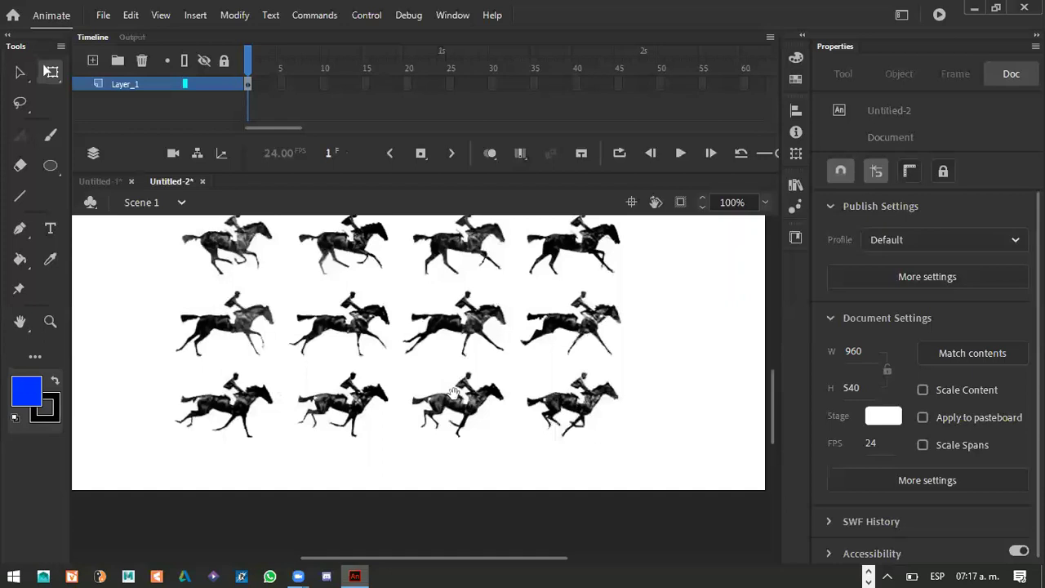
pyautogui.scroll(1, 432, 415)
pyautogui.scroll(1, 395, 416)
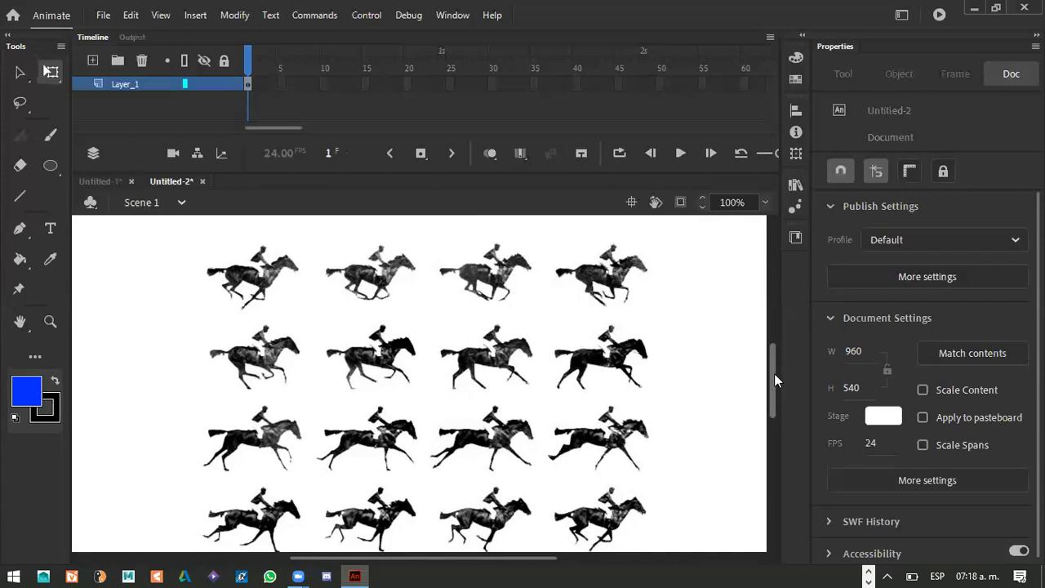
pyautogui.scroll(-3, 776, 368)
pyautogui.scroll(4, 780, 346)
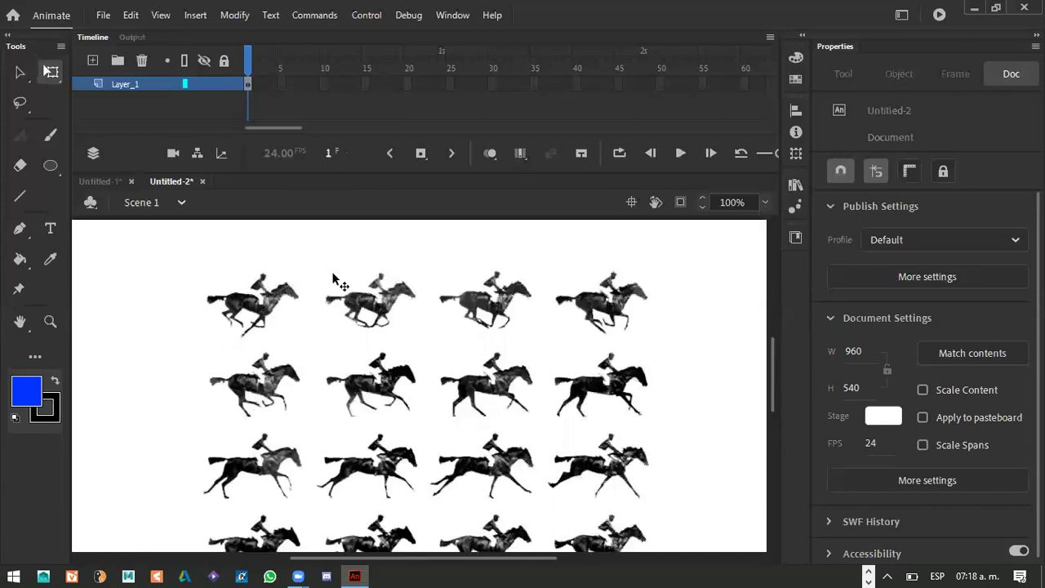
# Stretch the horse bitmap to a height of about 441, then remove it from the stage.
pyautogui.click(261, 290)
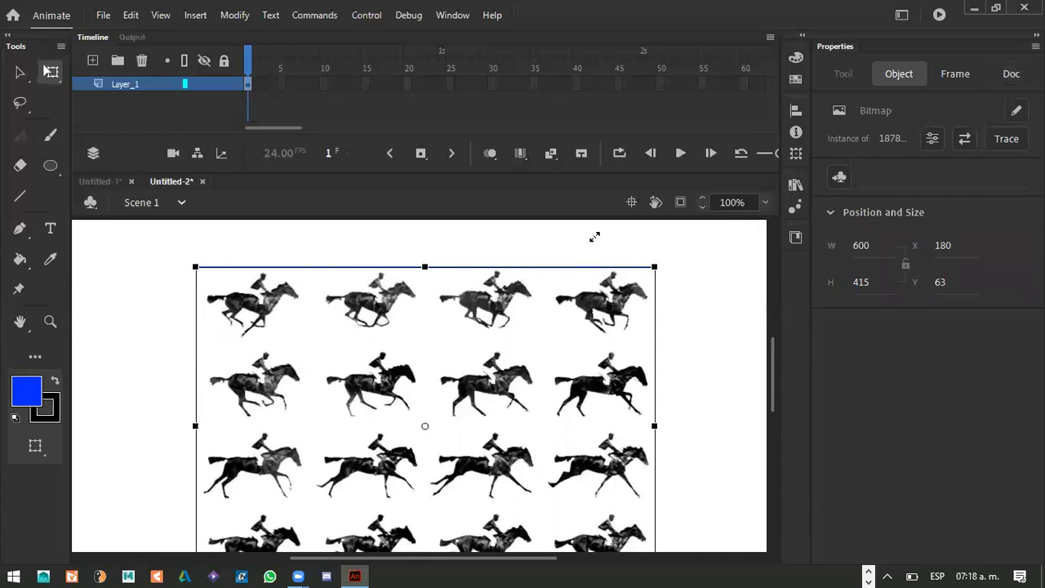
pyautogui.moveTo(657, 280); pyautogui.dragTo(704, 303)
pyautogui.moveTo(690, 384); pyautogui.dragTo(650, 258)
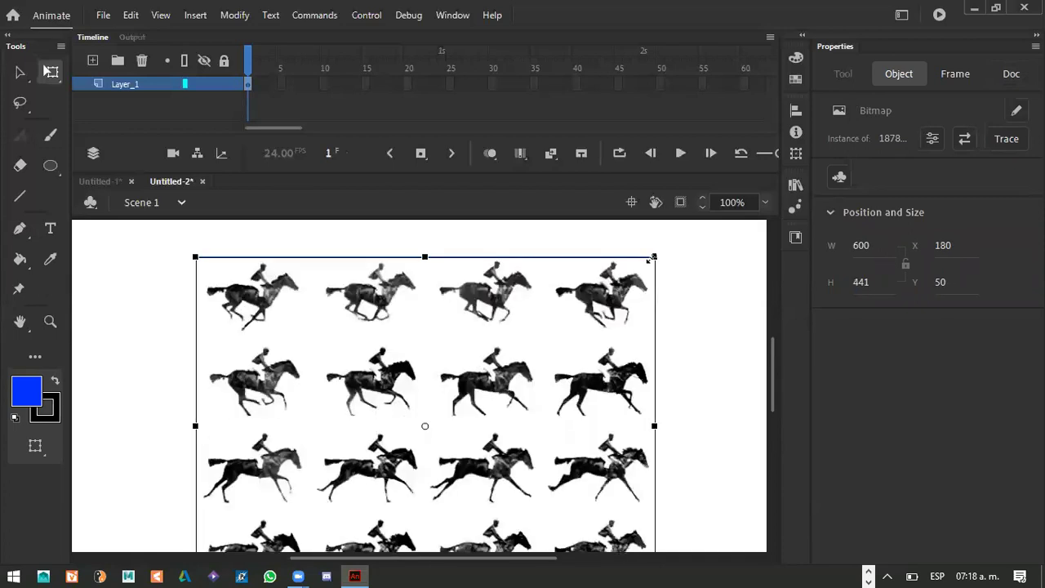
pyautogui.press('Delete')
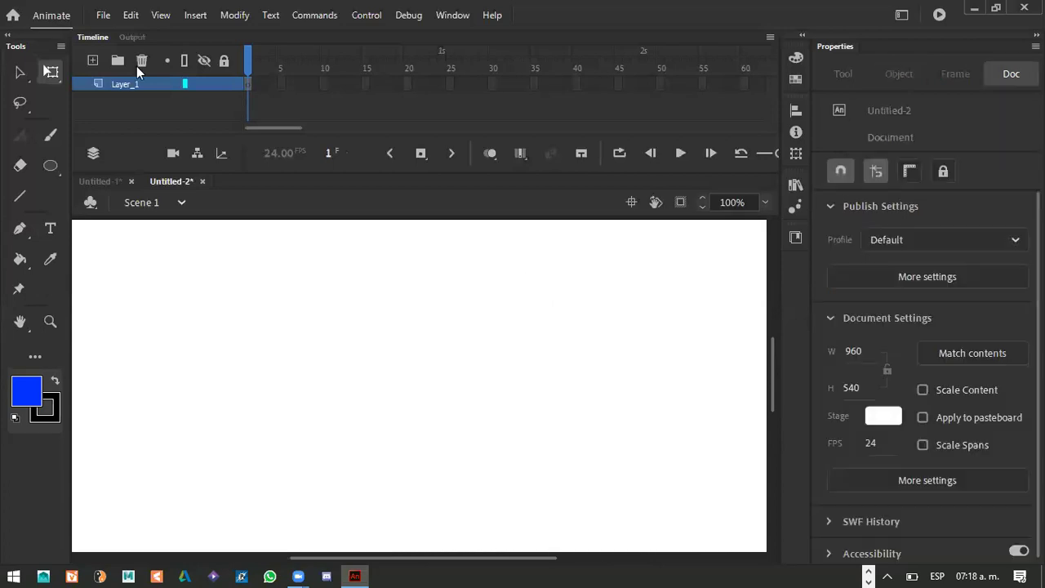
pyautogui.click(127, 17)
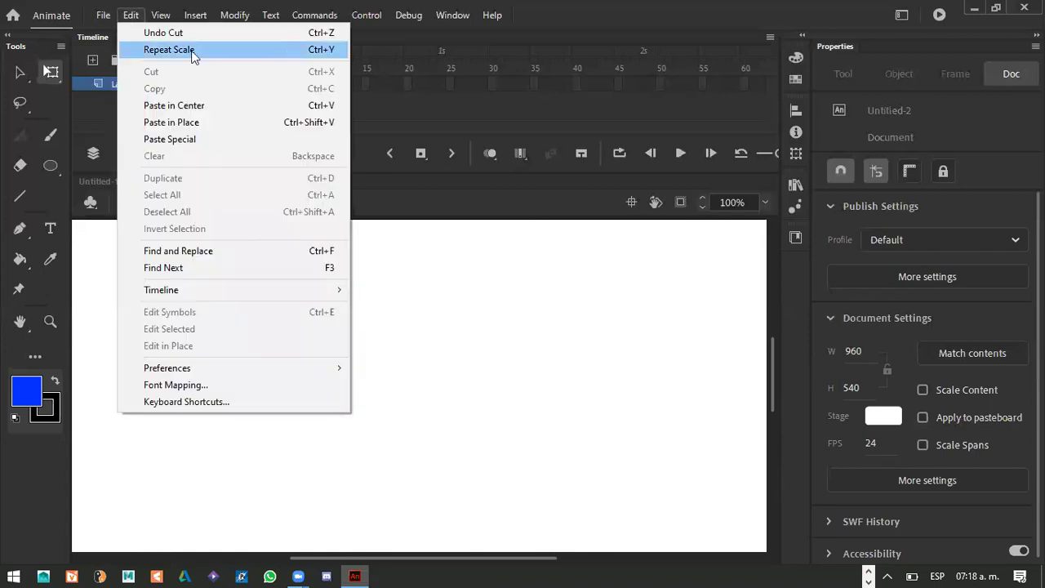
pyautogui.click(458, 342)
# Set the stage magnification to 50% and place the horse bitmap from the library at about X 170, Y 43.
pyautogui.hotkey('ctrl', '-')
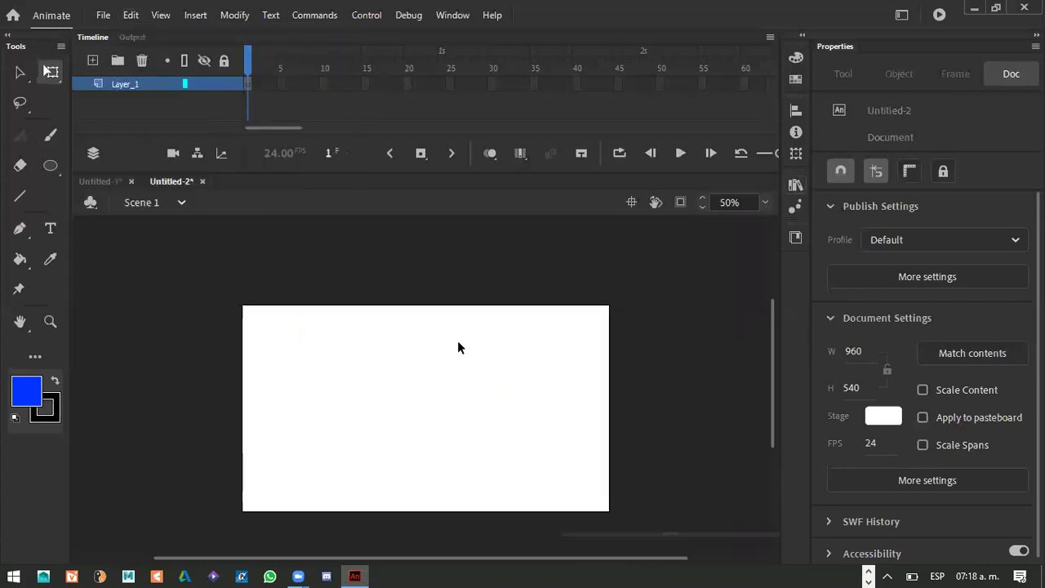
pyautogui.hotkey('ctrl', 'l')
pyautogui.moveTo(651, 363); pyautogui.dragTo(455, 413)
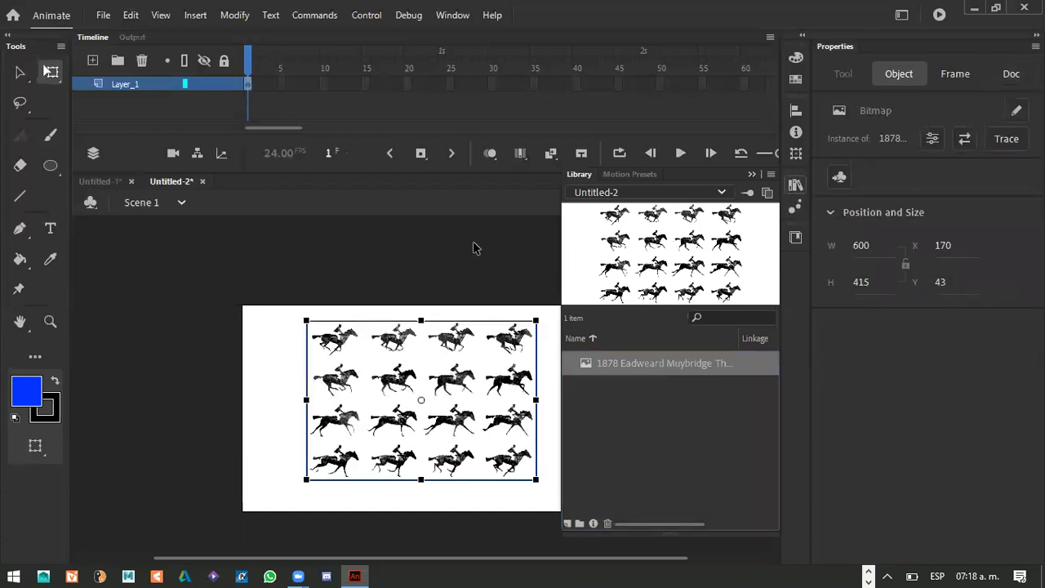
pyautogui.click(579, 174)
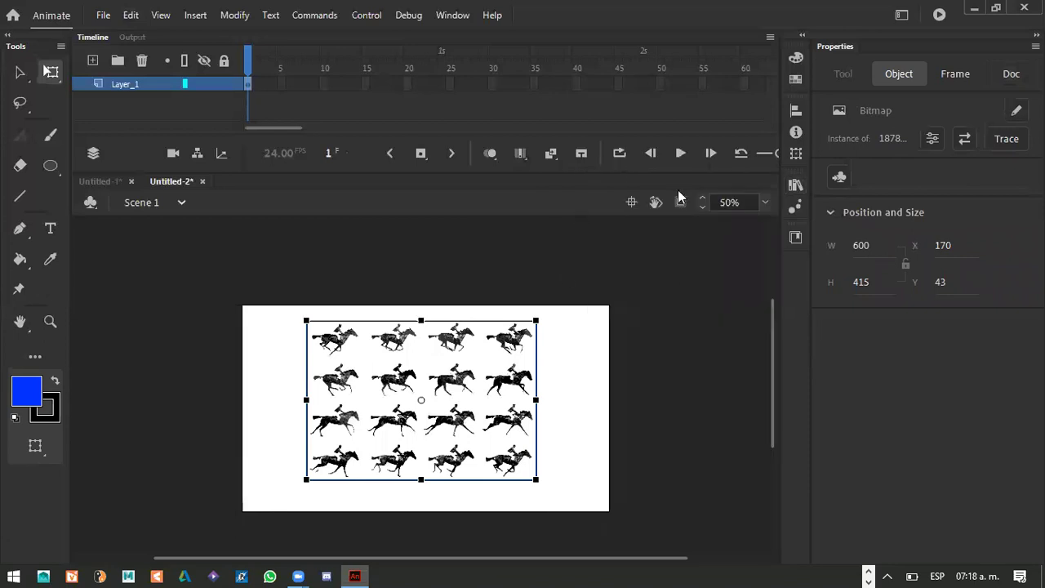
pyautogui.click(478, 309)
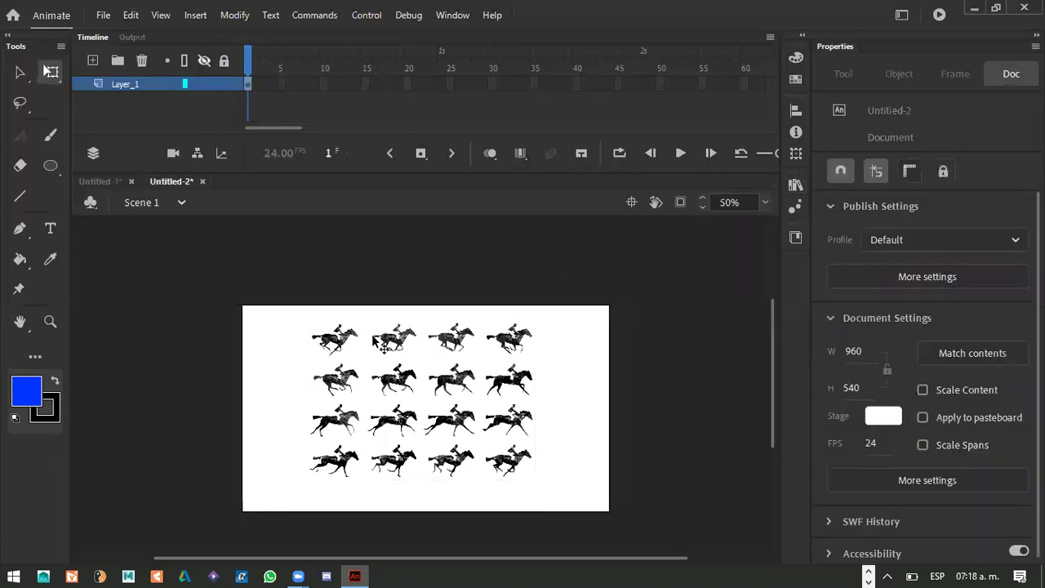
# Trace the horse bitmap with color threshold 100, minimum area 8 pixels, and Normal corner threshold and curve fit.
pyautogui.click(390, 359)
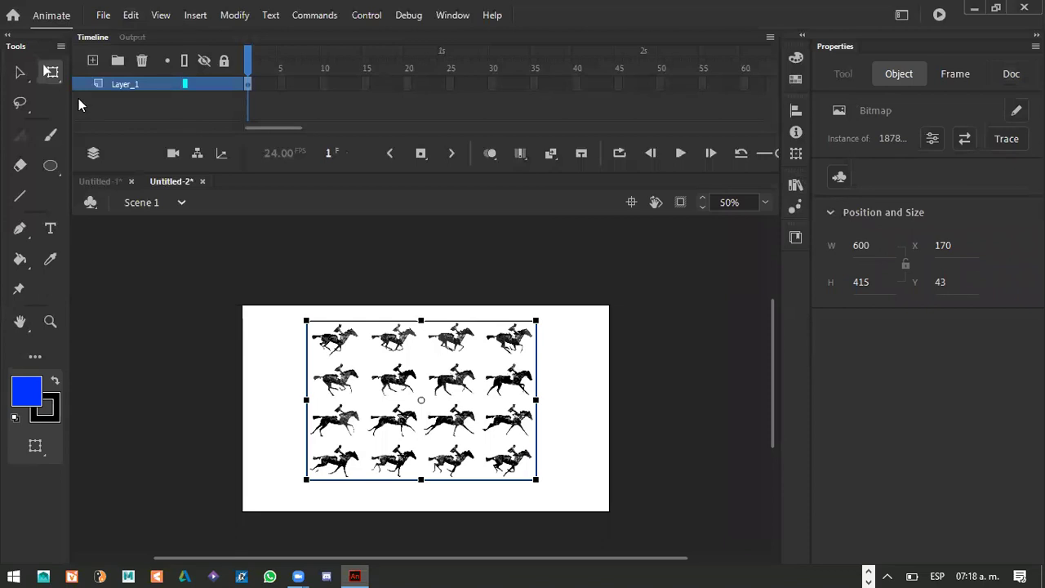
pyautogui.click(20, 74)
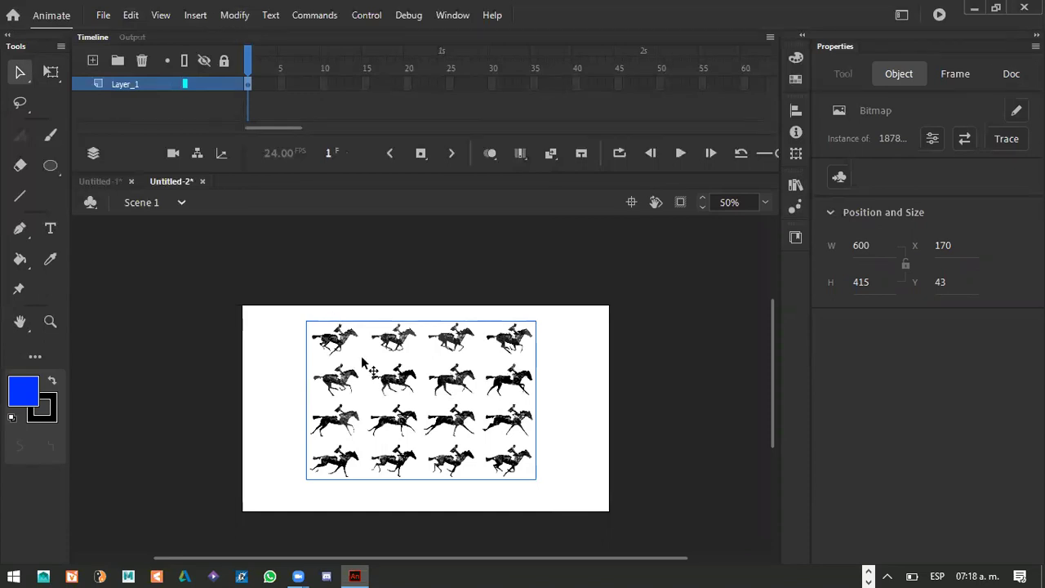
pyautogui.click(234, 15)
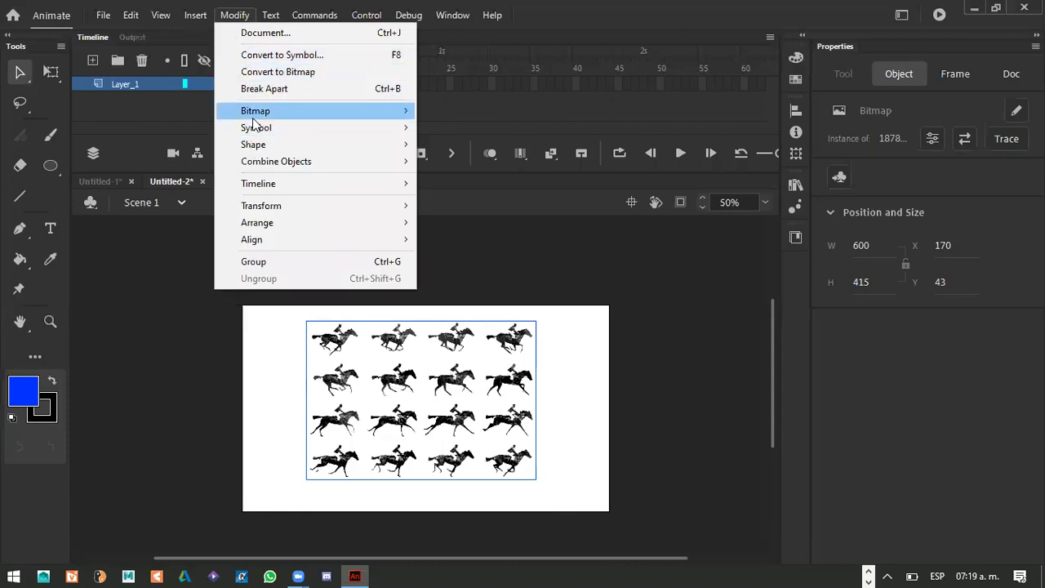
pyautogui.moveTo(251, 116)
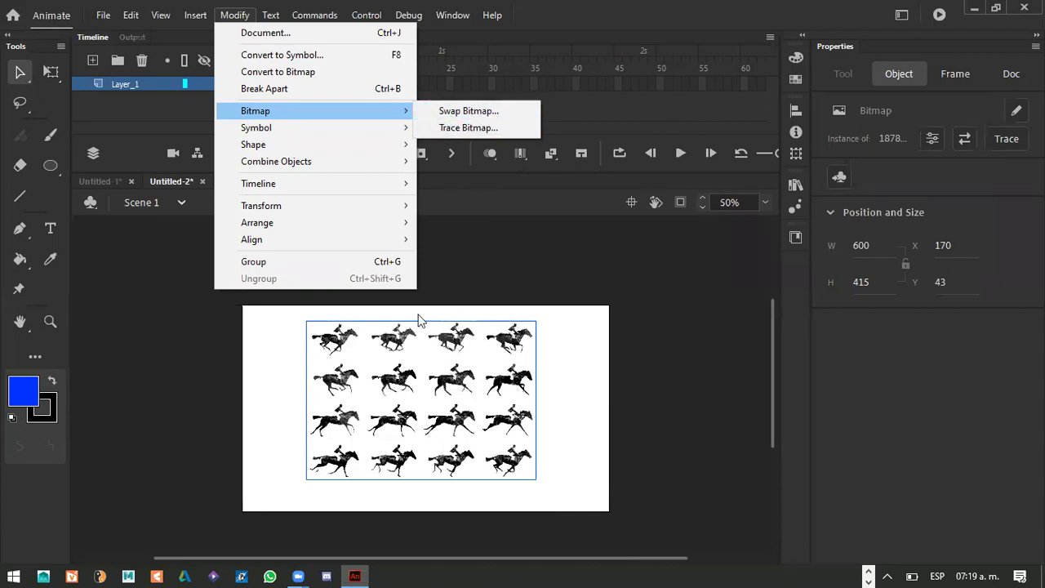
pyautogui.click(452, 128)
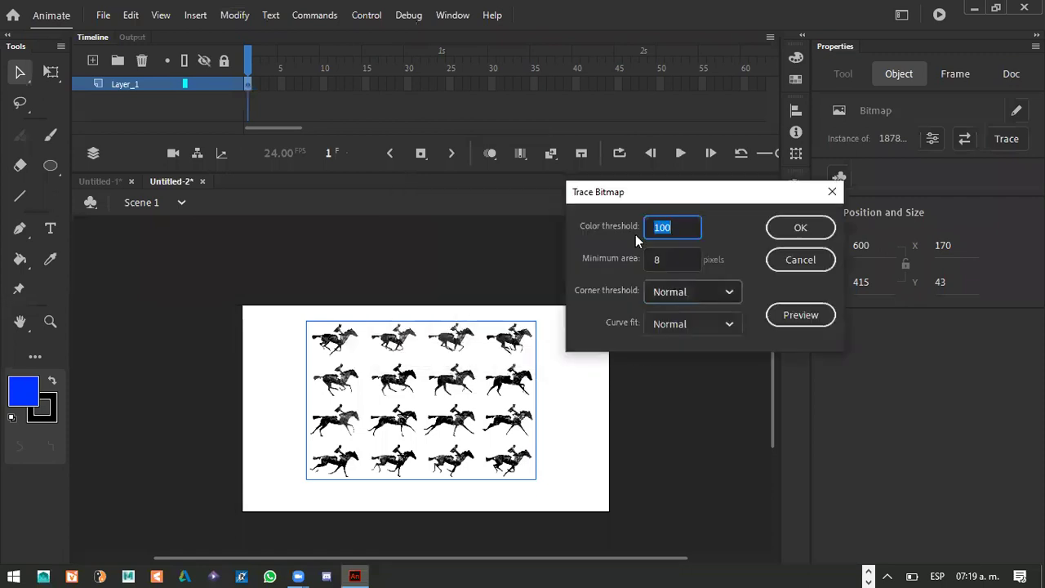
pyautogui.click(682, 230)
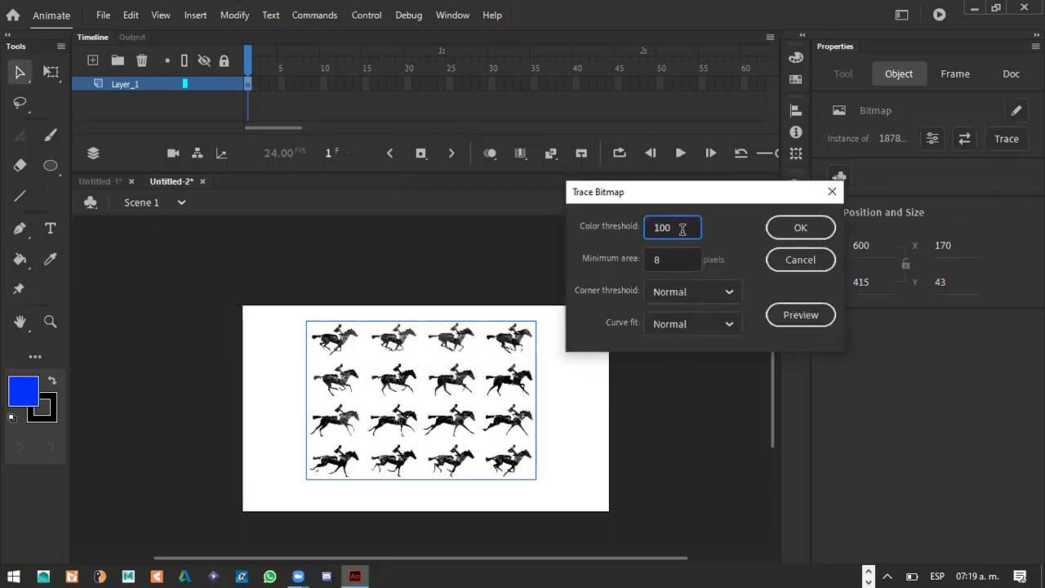
pyautogui.moveTo(678, 228); pyautogui.dragTo(653, 266)
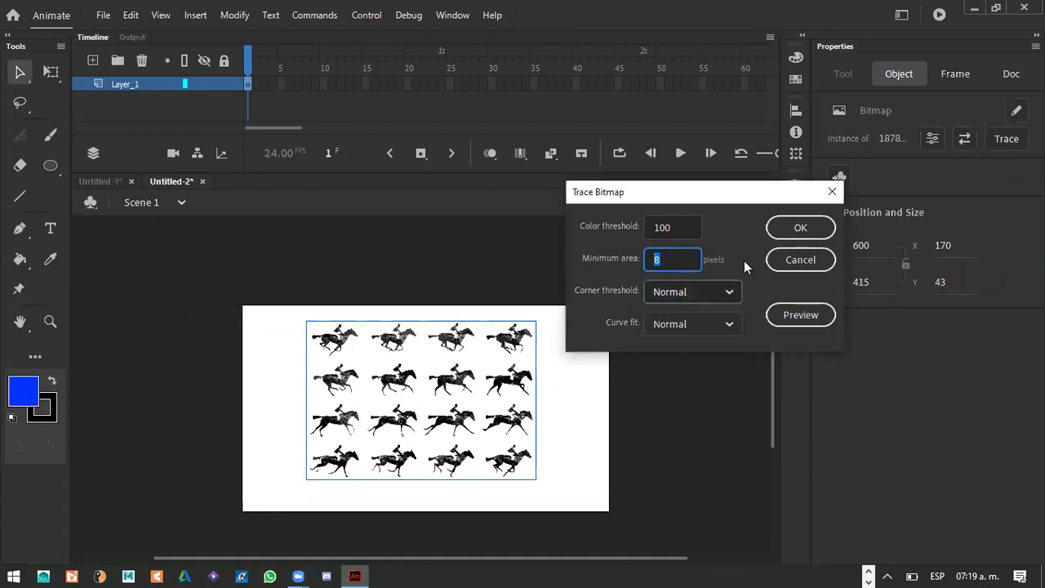
pyautogui.moveTo(678, 228); pyautogui.dragTo(630, 225)
pyautogui.doubleClick(668, 259)
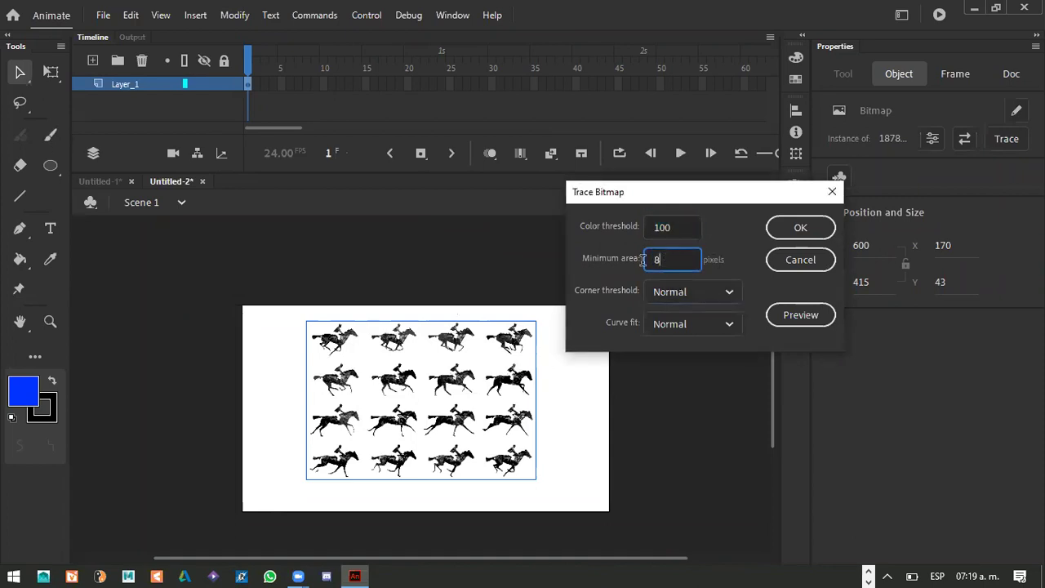
pyautogui.click(801, 230)
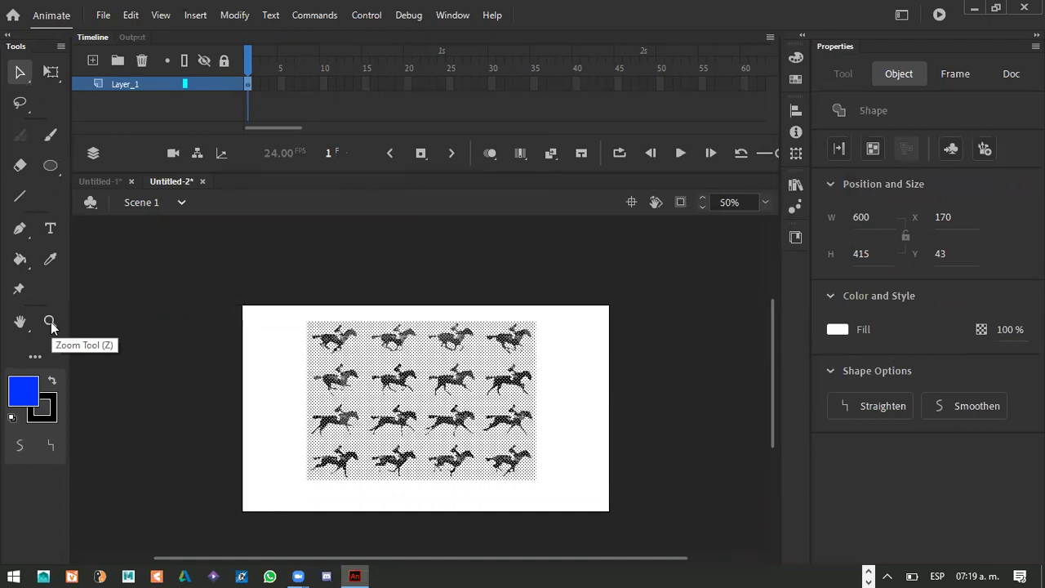
# Examine the traced horse figures at 400% magnification, then undo the bitmap trace.
pyautogui.hotkey('ctrl', '4')
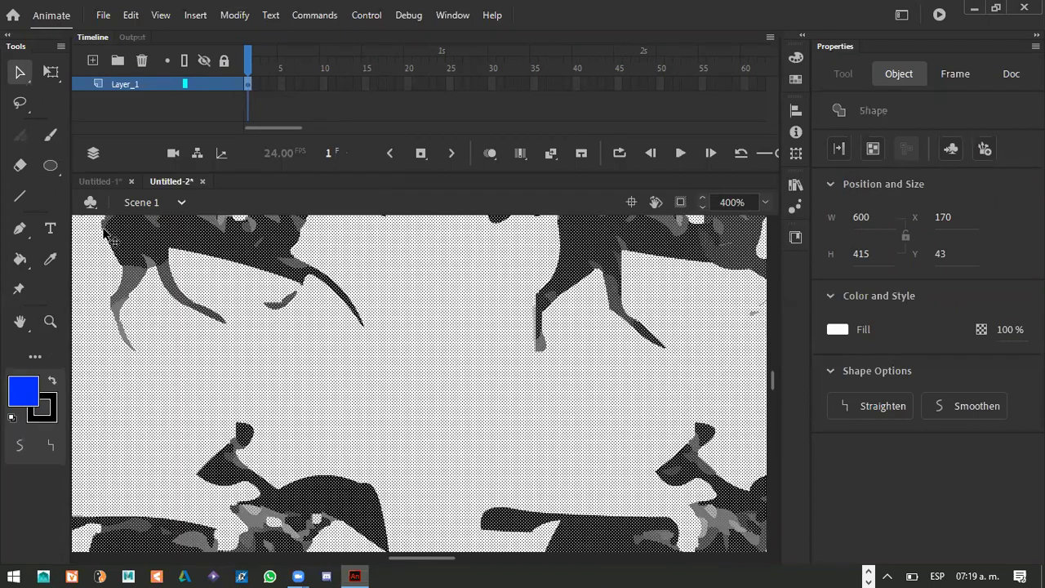
pyautogui.moveTo(221, 264); pyautogui.dragTo(581, 468)
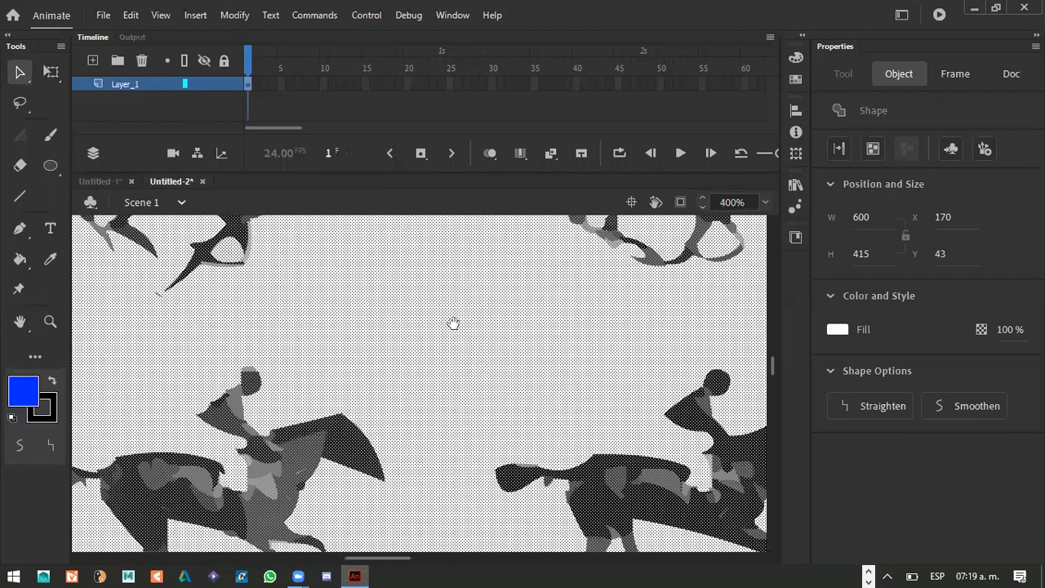
pyautogui.moveTo(452, 324); pyautogui.dragTo(593, 480)
pyautogui.moveTo(376, 327)
pyautogui.mouseDown()
pyautogui.moveTo(569, 371)
pyautogui.moveTo(387, 300)
pyautogui.moveTo(360, 318)
pyautogui.mouseUp()
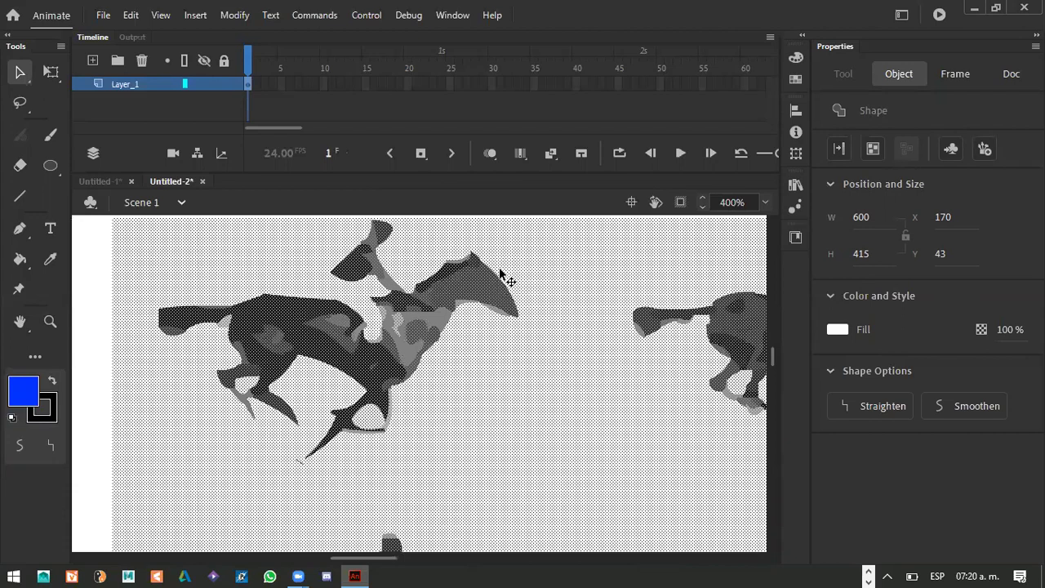
pyautogui.hotkey('ctrl', 'z')
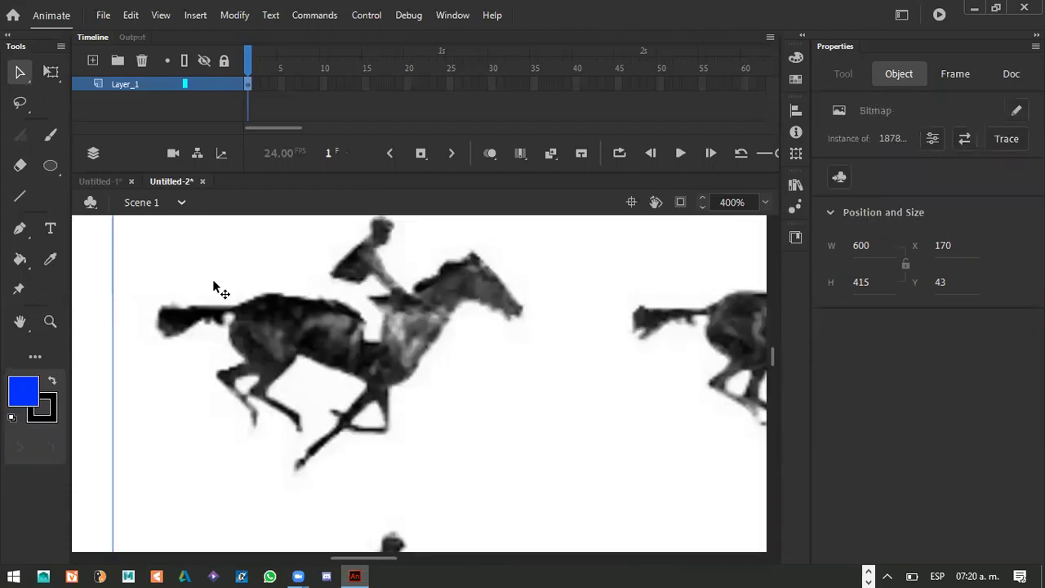
# Draw a cross of five adjoining squares in blue with the size 3 Classic Brush, in the empty area beside the first horse.
pyautogui.click(51, 136)
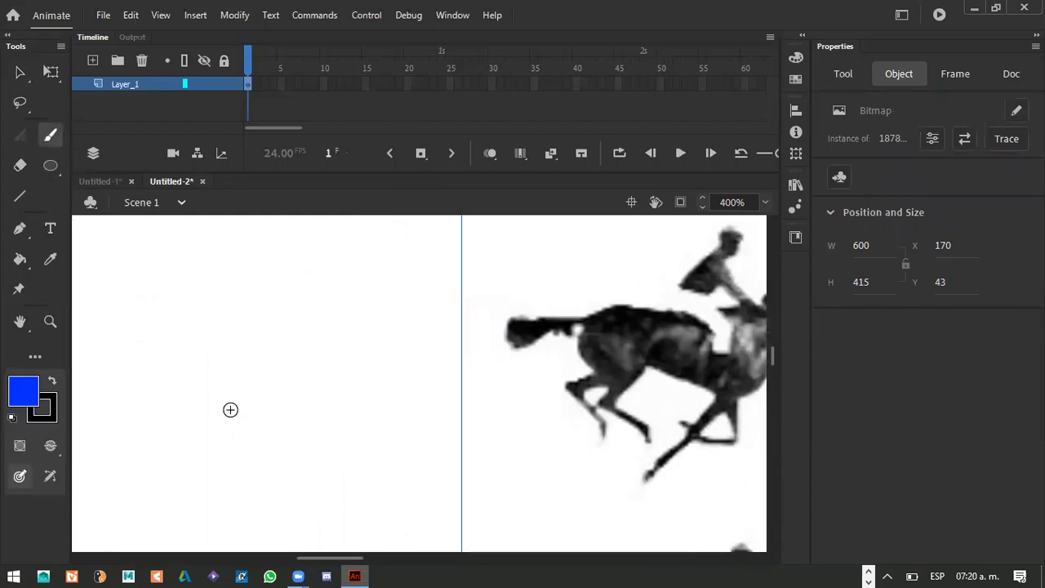
pyautogui.moveTo(222, 280)
pyautogui.mouseDown()
pyautogui.moveTo(221, 299)
pyautogui.moveTo(269, 280)
pyautogui.moveTo(218, 277)
pyautogui.moveTo(216, 372)
pyautogui.moveTo(281, 358)
pyautogui.mouseUp()
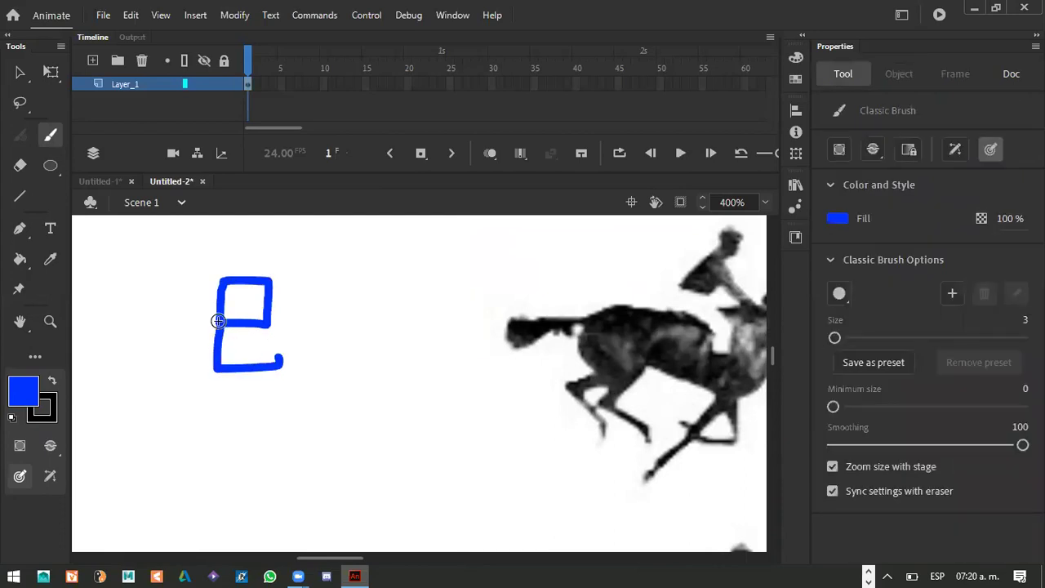
pyautogui.hotkey('ctrl', 'z')
pyautogui.hotkey('ctrl', 'z')
pyautogui.moveTo(219, 326); pyautogui.dragTo(222, 368)
pyautogui.moveTo(273, 325)
pyautogui.mouseDown()
pyautogui.moveTo(221, 380)
pyautogui.moveTo(257, 427)
pyautogui.mouseUp()
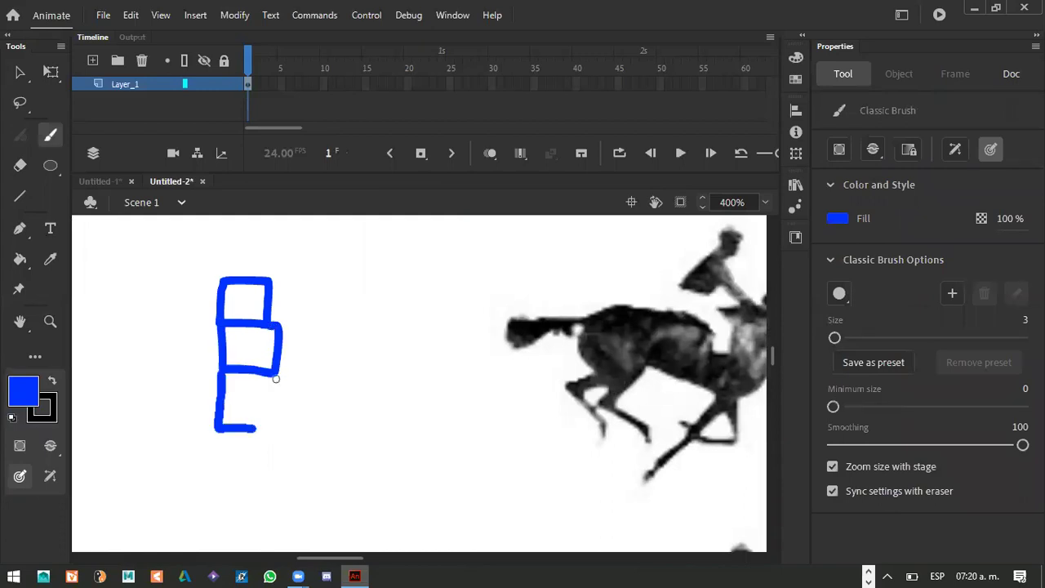
pyautogui.moveTo(278, 373); pyautogui.dragTo(255, 428)
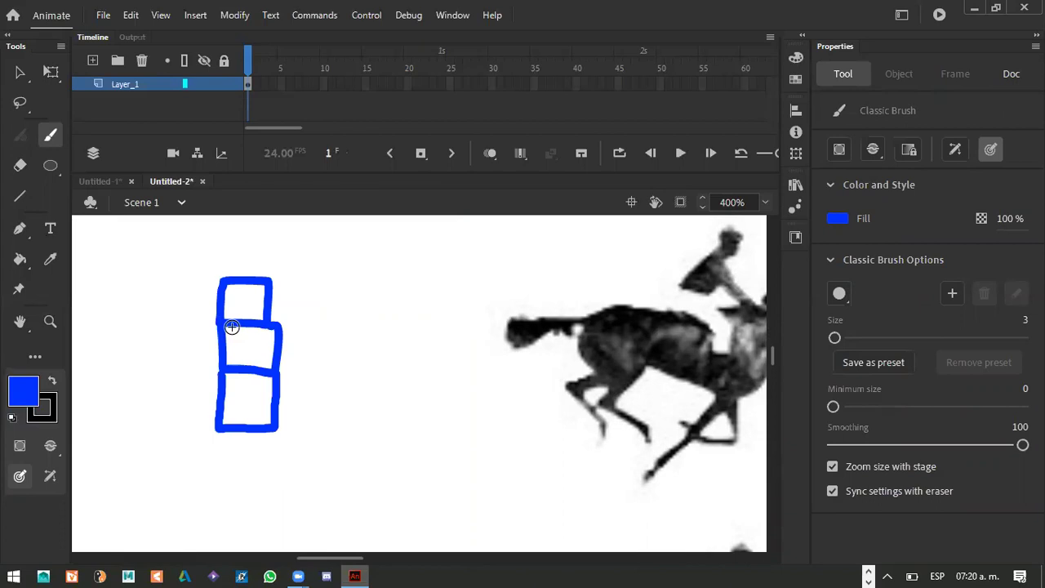
pyautogui.moveTo(281, 324); pyautogui.dragTo(326, 375)
pyautogui.moveTo(330, 335)
pyautogui.mouseDown()
pyautogui.moveTo(281, 374)
pyautogui.moveTo(218, 318)
pyautogui.mouseUp()
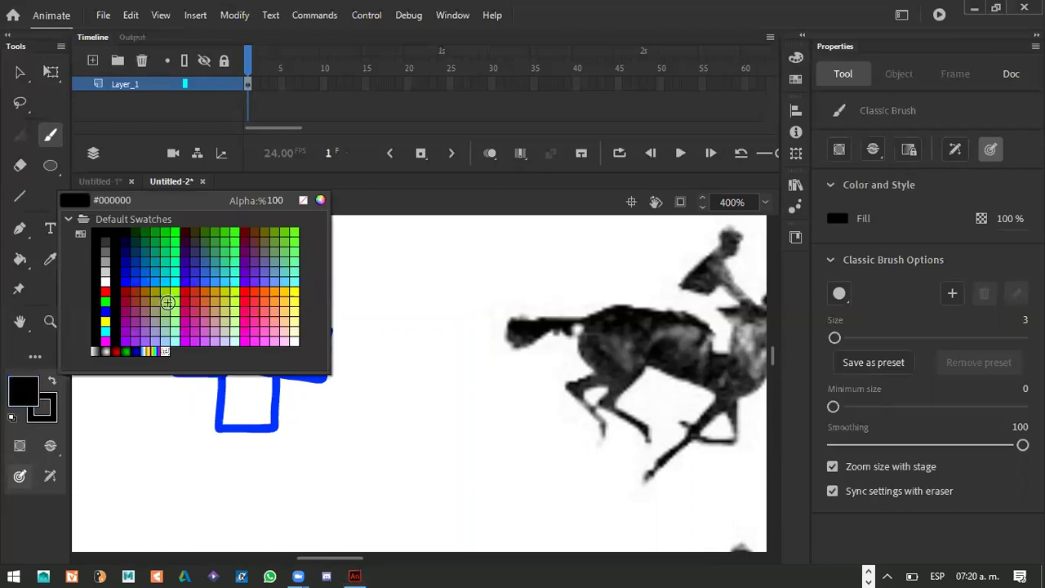
# Fill the centre square of the cross with red using the Paint Bucket.
pyautogui.click(105, 293)
pyautogui.press('k')
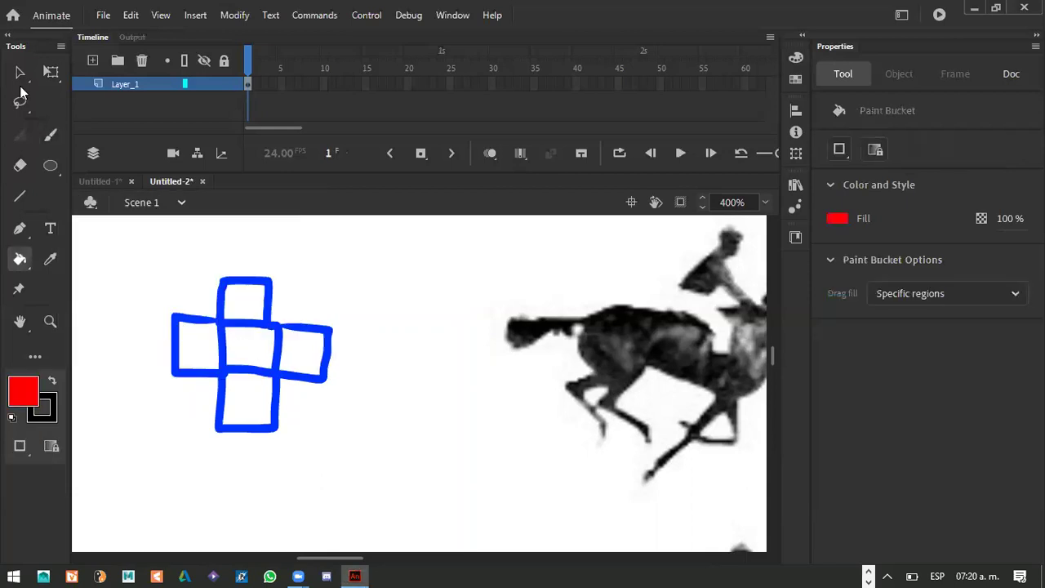
pyautogui.click(20, 74)
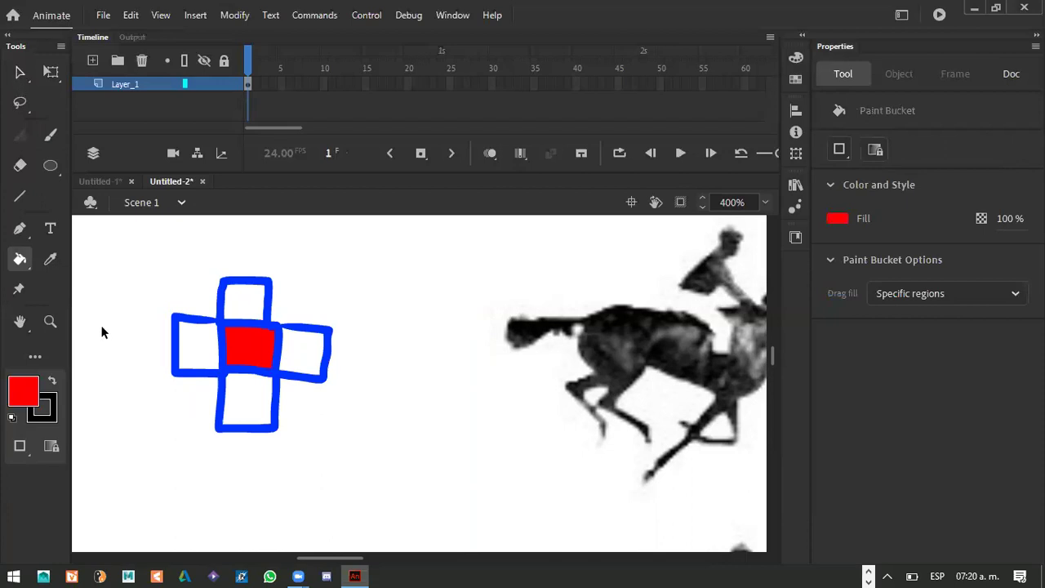
# Brush a red square outline around the blue cross to complete a three-by-three grid.
pyautogui.press('b')
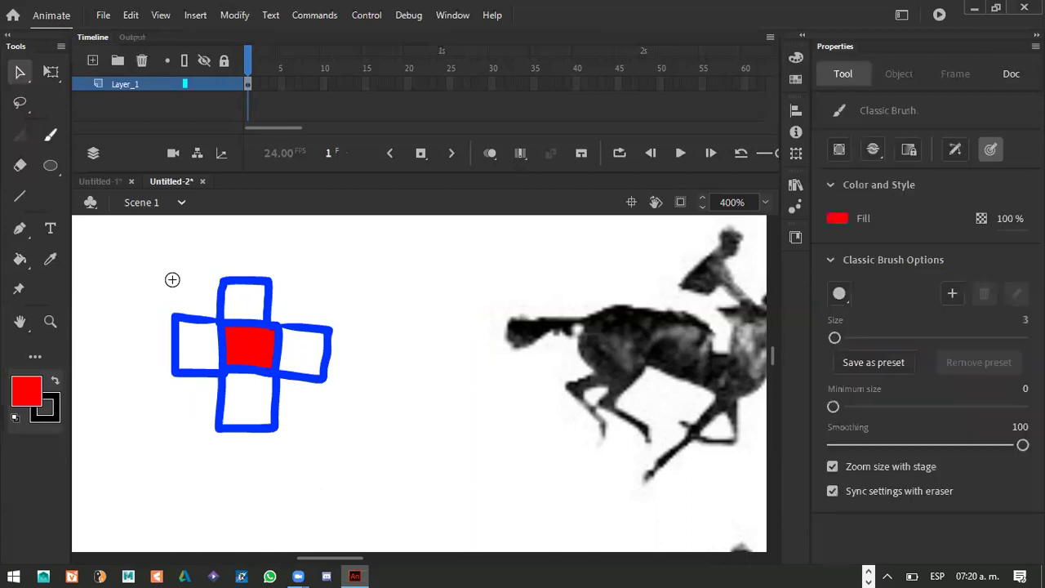
pyautogui.moveTo(172, 280); pyautogui.dragTo(172, 303)
pyautogui.moveTo(214, 433); pyautogui.dragTo(284, 433)
pyautogui.moveTo(327, 373)
pyautogui.mouseDown()
pyautogui.moveTo(335, 298)
pyautogui.moveTo(315, 264)
pyautogui.mouseUp()
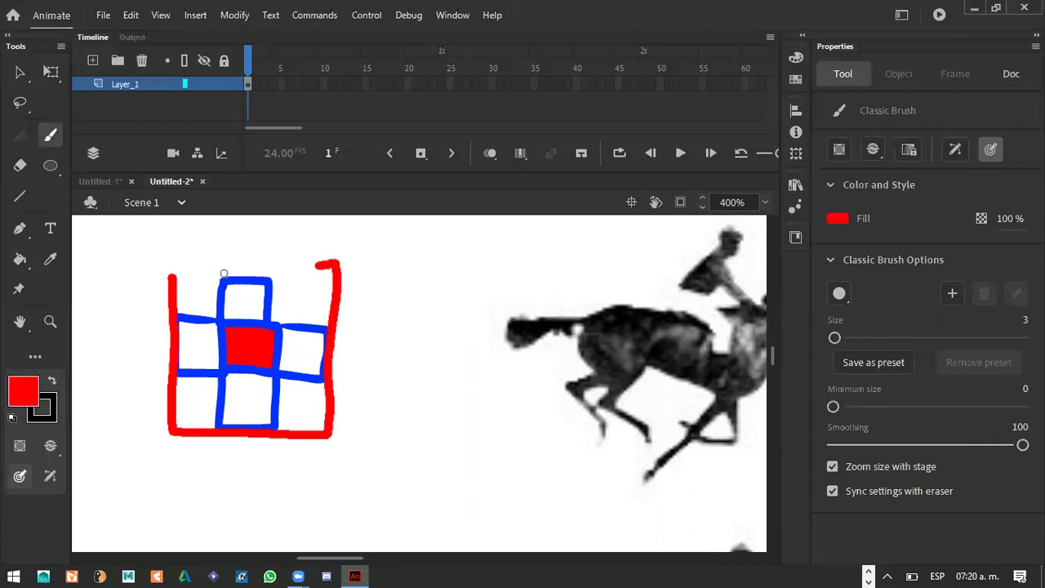
pyautogui.moveTo(171, 275); pyautogui.dragTo(320, 263)
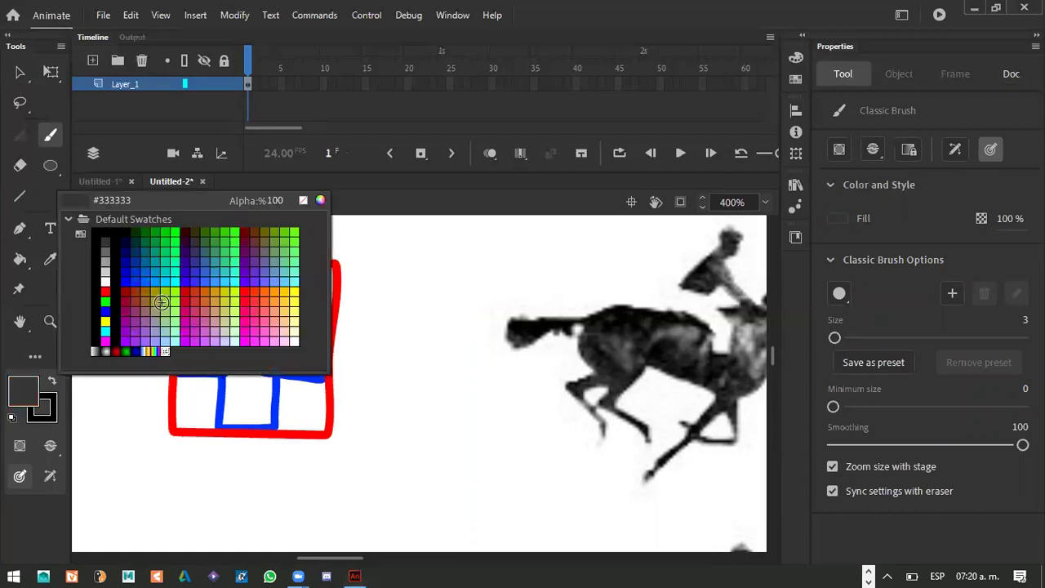
# Number the grid cells from 1 to 9 by hand with a dark grey #333333 brush.
pyautogui.click(194, 292)
pyautogui.moveTo(196, 288)
pyautogui.mouseDown()
pyautogui.moveTo(256, 307)
pyautogui.moveTo(299, 302)
pyautogui.mouseUp()
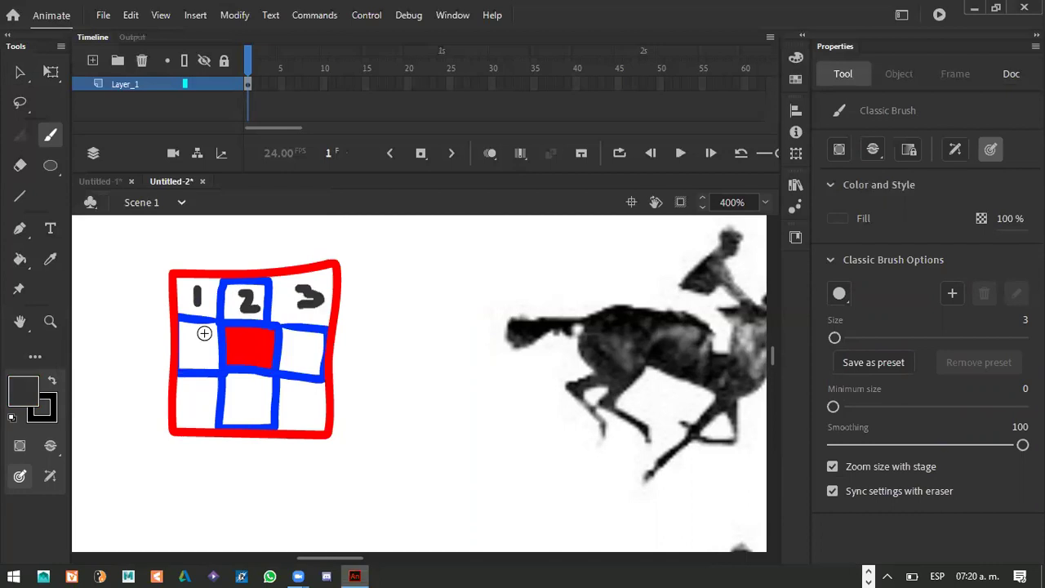
pyautogui.moveTo(197, 330)
pyautogui.mouseDown()
pyautogui.moveTo(214, 348)
pyautogui.moveTo(207, 360)
pyautogui.mouseUp()
pyautogui.moveTo(260, 333); pyautogui.dragTo(241, 359)
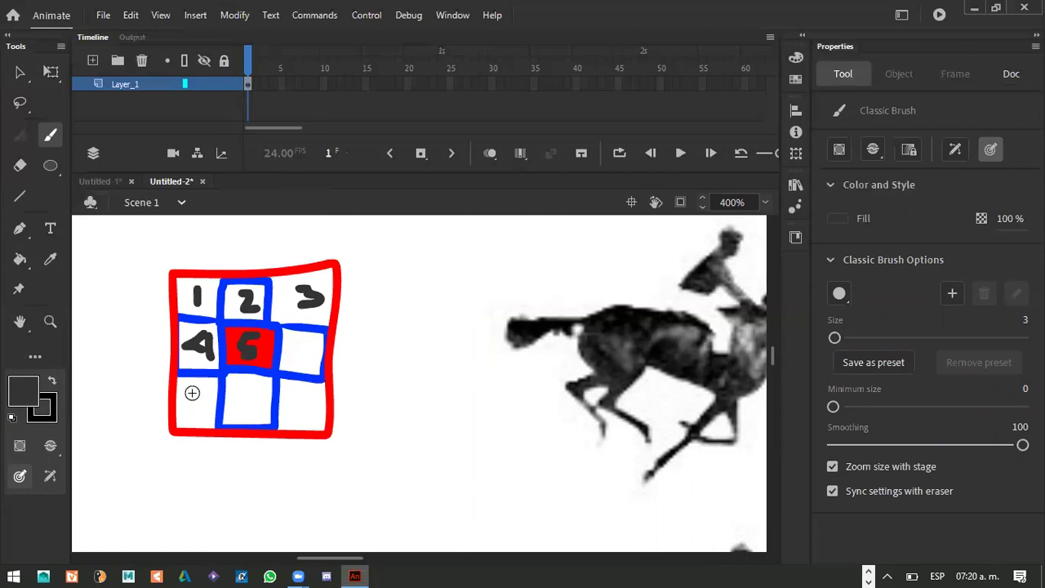
pyautogui.moveTo(309, 334); pyautogui.dragTo(294, 354)
pyautogui.moveTo(186, 389); pyautogui.dragTo(201, 416)
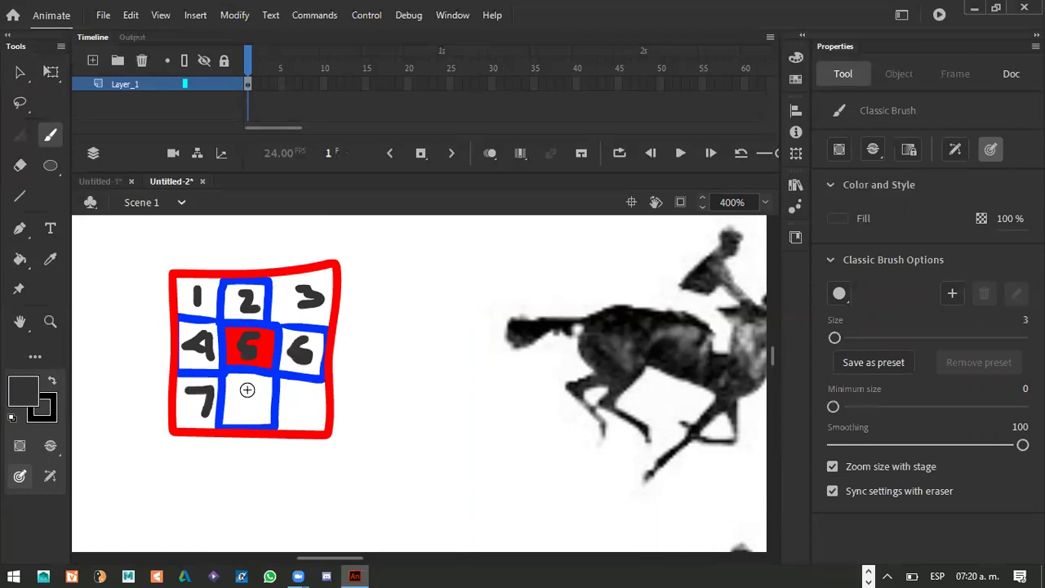
pyautogui.moveTo(248, 378); pyautogui.dragTo(246, 402)
pyautogui.moveTo(309, 385); pyautogui.dragTo(301, 398)
# Paint over the centre cell and its corners in dark grey, and handwrite "8-vecino" below the grid.
pyautogui.moveTo(243, 333)
pyautogui.mouseDown()
pyautogui.moveTo(235, 357)
pyautogui.moveTo(271, 329)
pyautogui.moveTo(269, 366)
pyautogui.mouseUp()
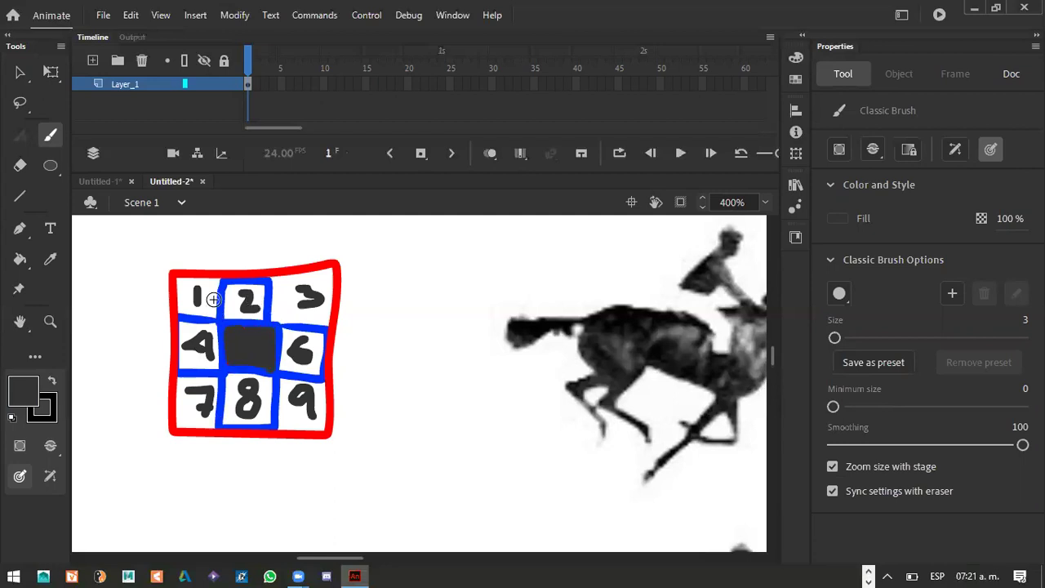
pyautogui.click(276, 322)
pyautogui.moveTo(219, 457)
pyautogui.mouseDown()
pyautogui.moveTo(210, 462)
pyautogui.moveTo(231, 495)
pyautogui.moveTo(245, 477)
pyautogui.moveTo(370, 495)
pyautogui.moveTo(426, 491)
pyautogui.moveTo(458, 472)
pyautogui.mouseUp()
pyautogui.click(374, 455)
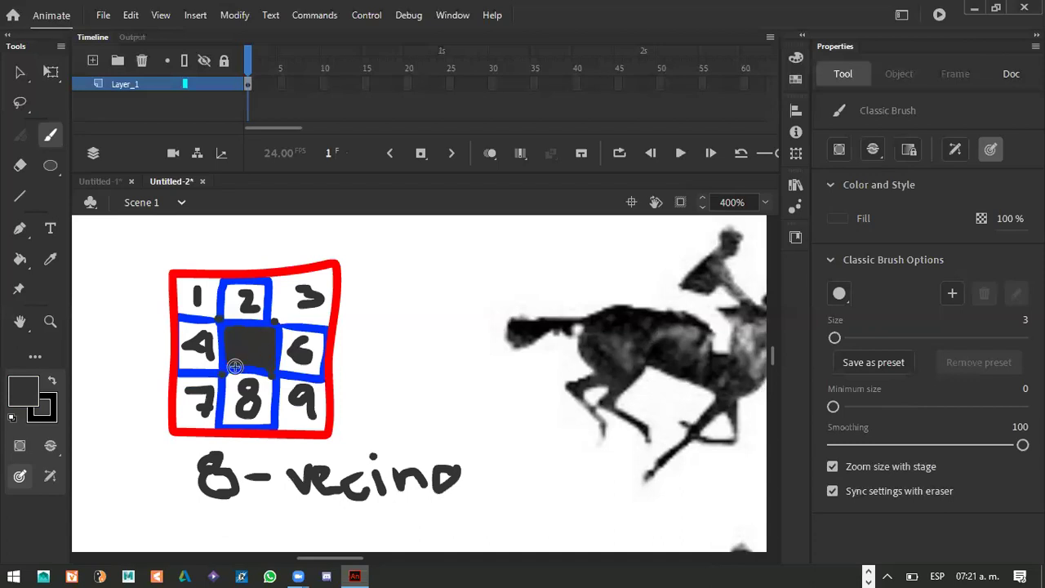
# Handwrite "80%" between the grid and the first horse with the dark grey brush, undoing the last stroke.
pyautogui.moveTo(376, 323)
pyautogui.mouseDown()
pyautogui.moveTo(397, 318)
pyautogui.moveTo(407, 347)
pyautogui.moveTo(445, 355)
pyautogui.mouseUp()
pyautogui.click(459, 319)
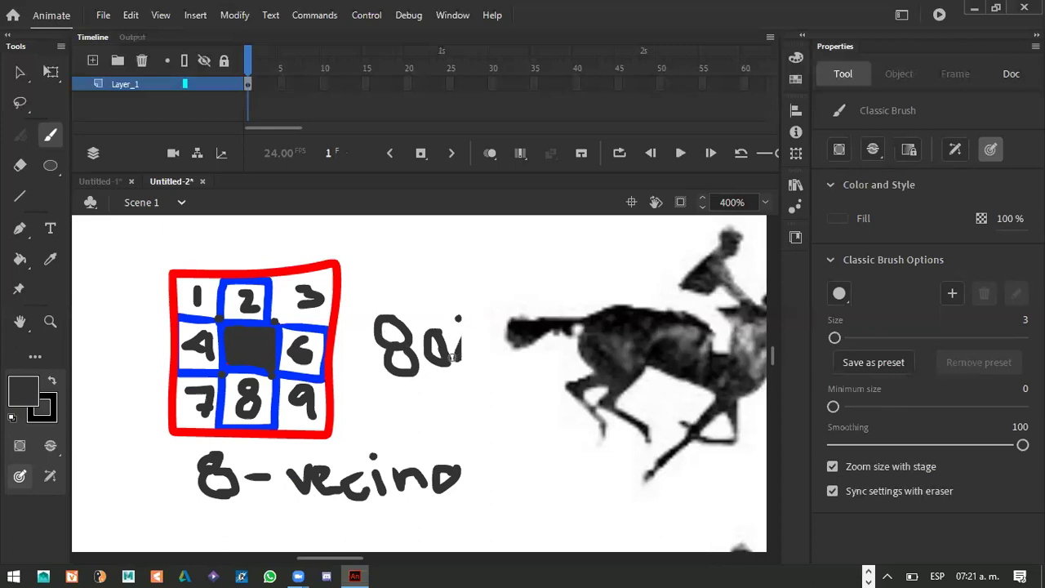
pyautogui.moveTo(467, 359); pyautogui.dragTo(476, 315)
pyautogui.hotkey('ctrl', 'z')
# Paint over grid cells 1, 3, 4 and 6 with the dark grey brush.
pyautogui.moveTo(287, 276)
pyautogui.mouseDown()
pyautogui.moveTo(274, 310)
pyautogui.moveTo(284, 315)
pyautogui.mouseUp()
pyautogui.moveTo(331, 274)
pyautogui.mouseDown()
pyautogui.moveTo(317, 294)
pyautogui.moveTo(343, 298)
pyautogui.moveTo(273, 323)
pyautogui.mouseUp()
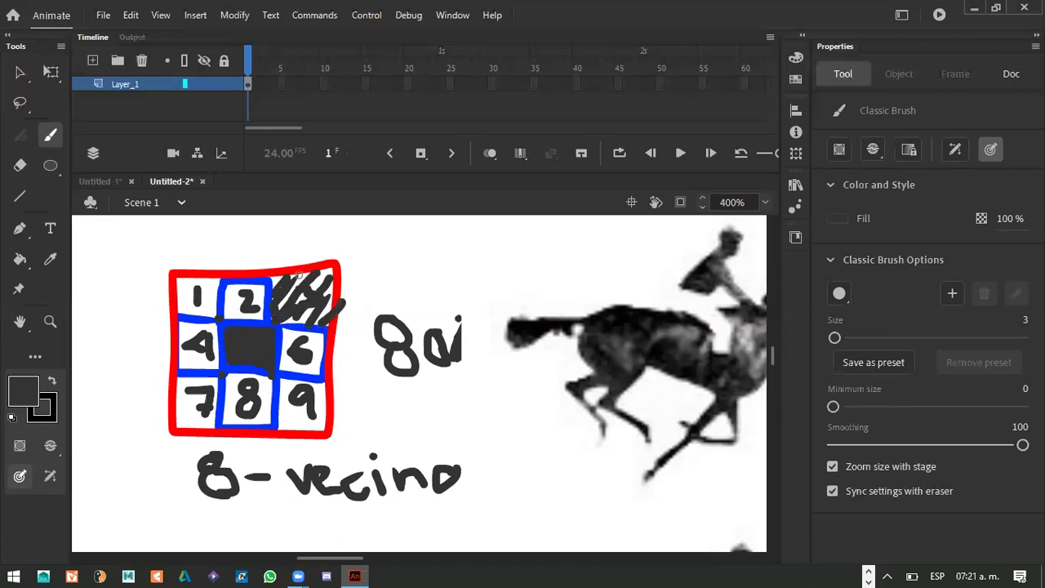
pyautogui.moveTo(274, 283)
pyautogui.mouseDown()
pyautogui.moveTo(298, 276)
pyautogui.moveTo(330, 315)
pyautogui.mouseUp()
pyautogui.moveTo(322, 280); pyautogui.dragTo(286, 318)
pyautogui.moveTo(310, 286); pyautogui.dragTo(324, 278)
pyautogui.moveTo(178, 297)
pyautogui.mouseDown()
pyautogui.moveTo(210, 301)
pyautogui.moveTo(196, 305)
pyautogui.moveTo(204, 353)
pyautogui.mouseUp()
pyautogui.moveTo(303, 347)
pyautogui.mouseDown()
pyautogui.moveTo(298, 338)
pyautogui.moveTo(314, 332)
pyautogui.mouseUp()
pyautogui.moveTo(299, 366); pyautogui.dragTo(316, 365)
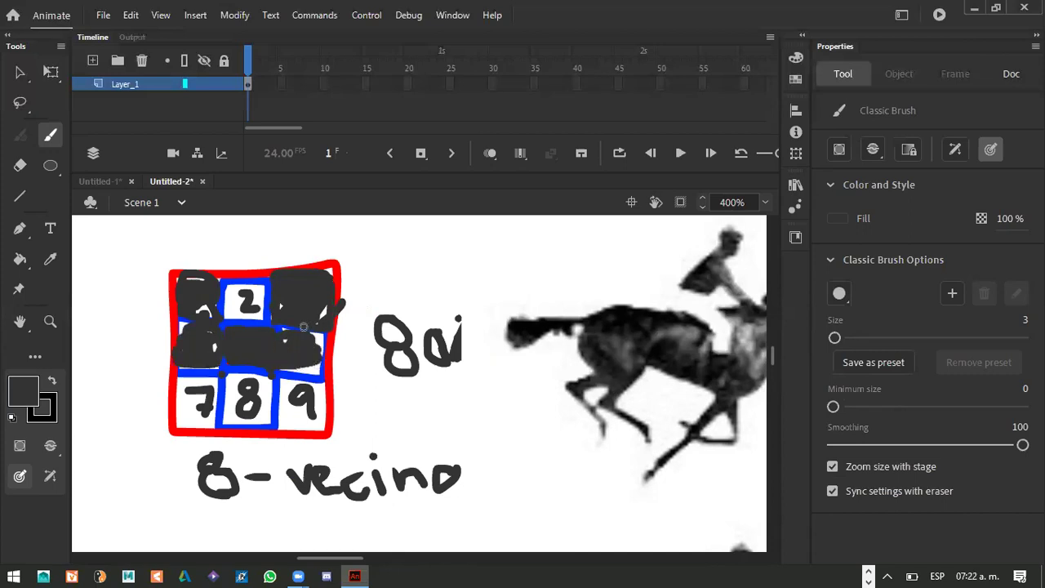
pyautogui.moveTo(304, 326); pyautogui.dragTo(287, 342)
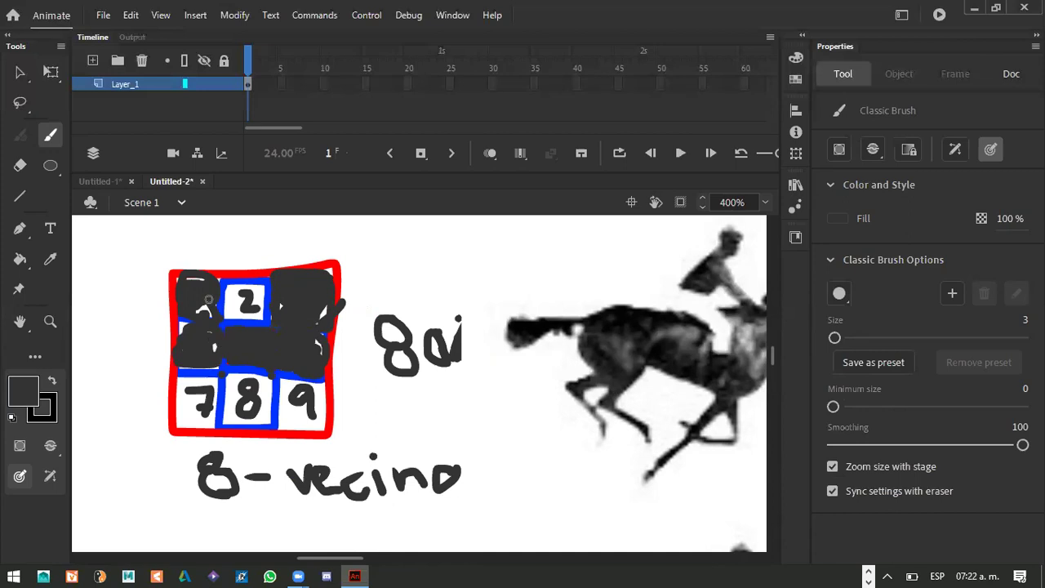
pyautogui.click(187, 280)
# Move the horse bitmap away from the grid to uncover the handwriting, and select the dark grey brushwork.
pyautogui.click(21, 73)
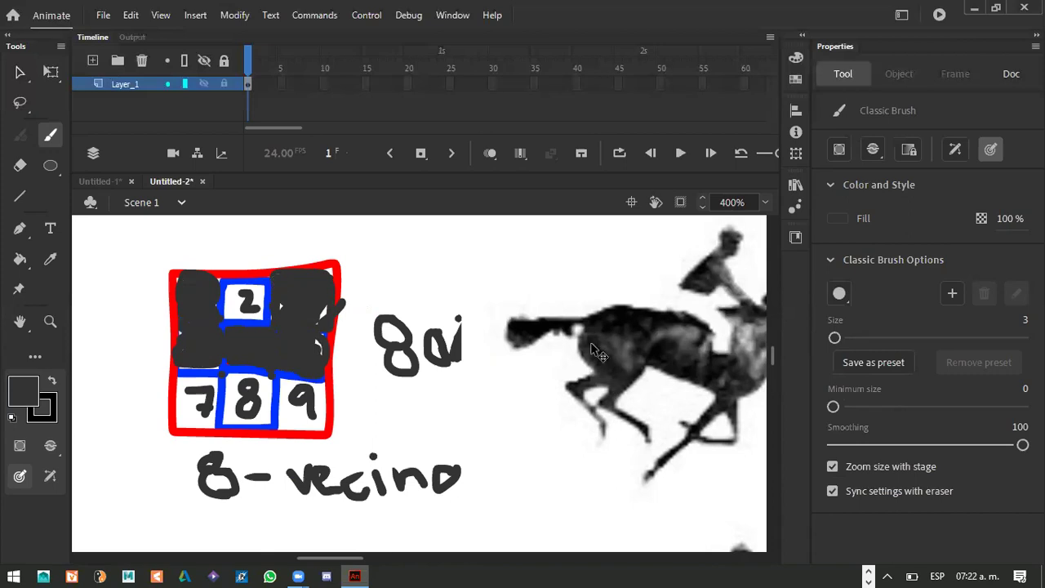
pyautogui.click(564, 349)
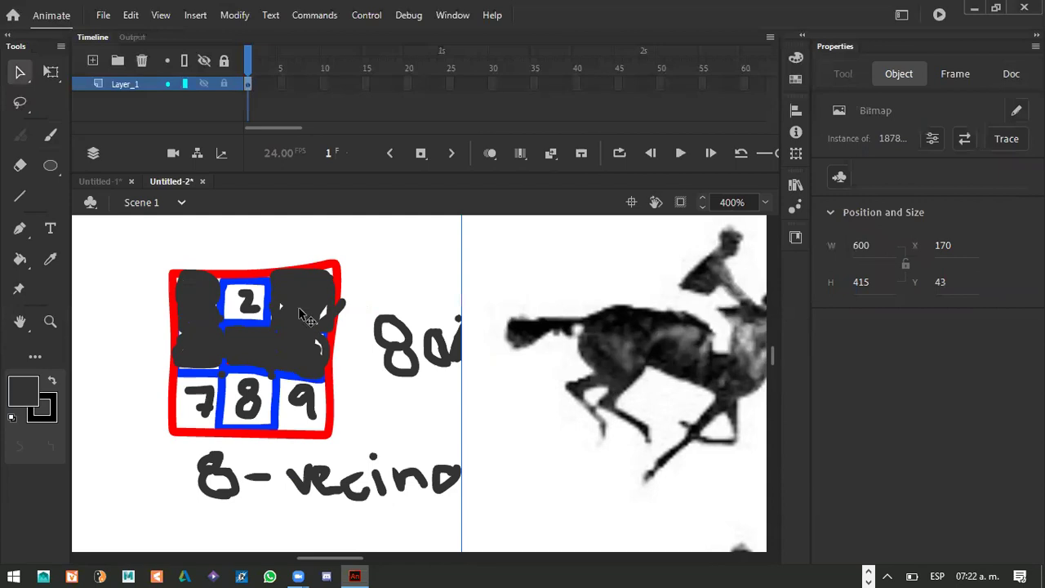
pyautogui.moveTo(563, 349); pyautogui.dragTo(729, 349)
pyautogui.moveTo(517, 493); pyautogui.dragTo(554, 524)
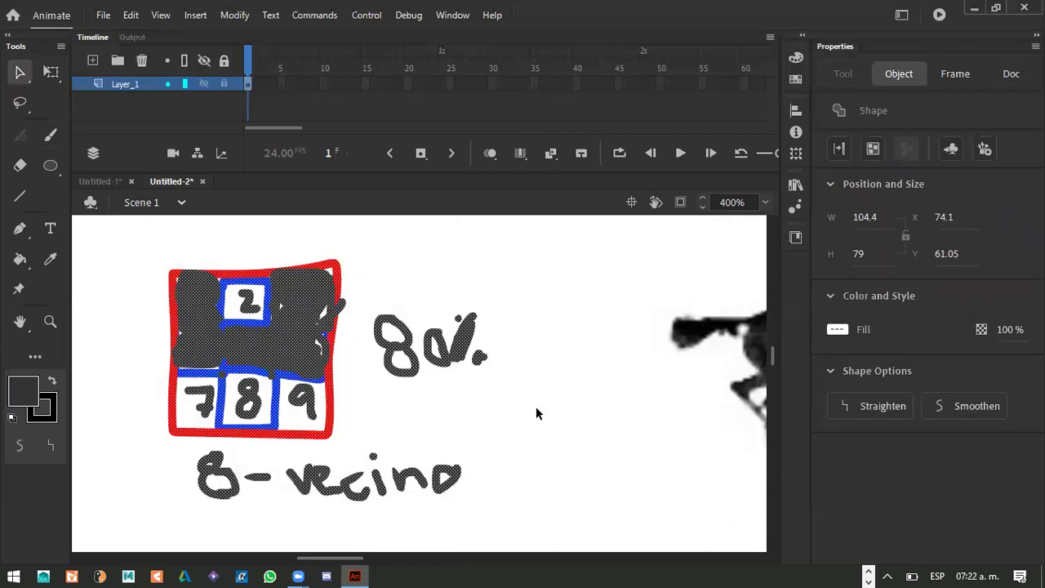
# Delete the selected dark grey brushwork and move the horse bitmap to about X 161, Y 47.
pyautogui.press('Delete')
pyautogui.moveTo(760, 343); pyautogui.dragTo(562, 357)
# Try tracing the horse bitmap with color threshold 100 and a minimum area of 1 pixel, and undo the trace.
pyautogui.click(229, 17)
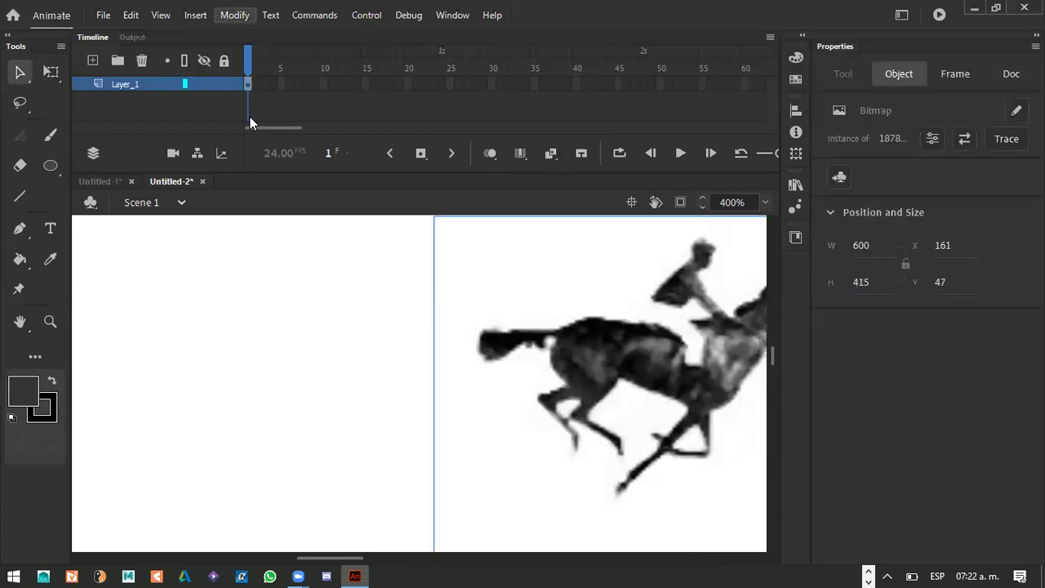
pyautogui.moveTo(261, 116)
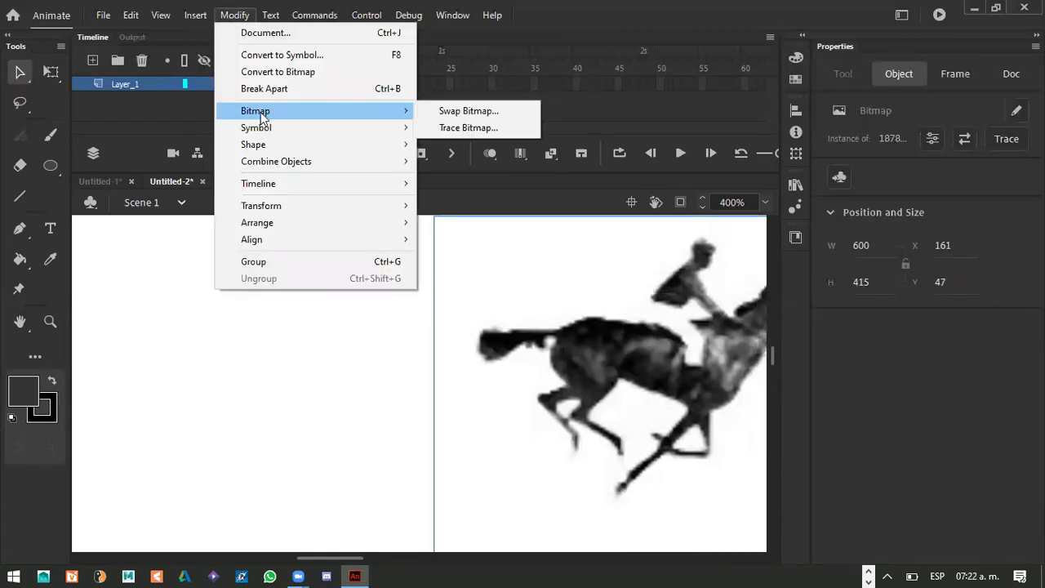
pyautogui.click(468, 128)
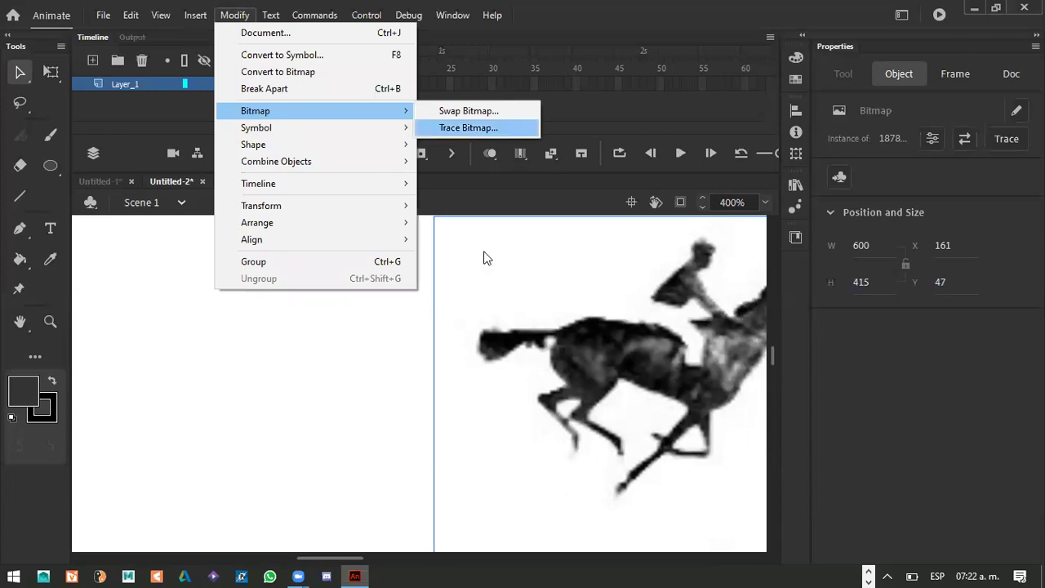
pyautogui.press('Tab')
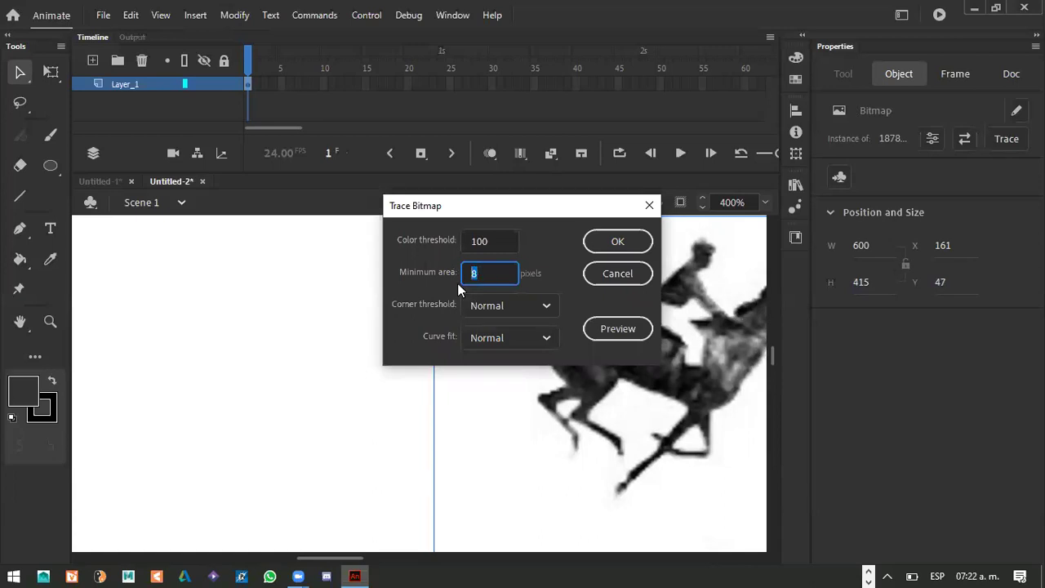
pyautogui.write('1')
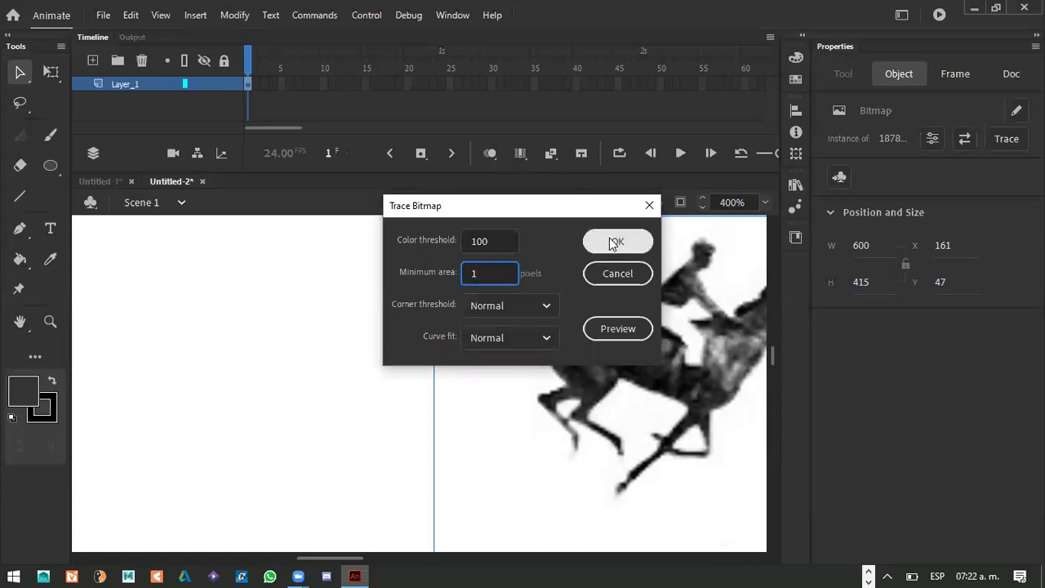
pyautogui.click(614, 242)
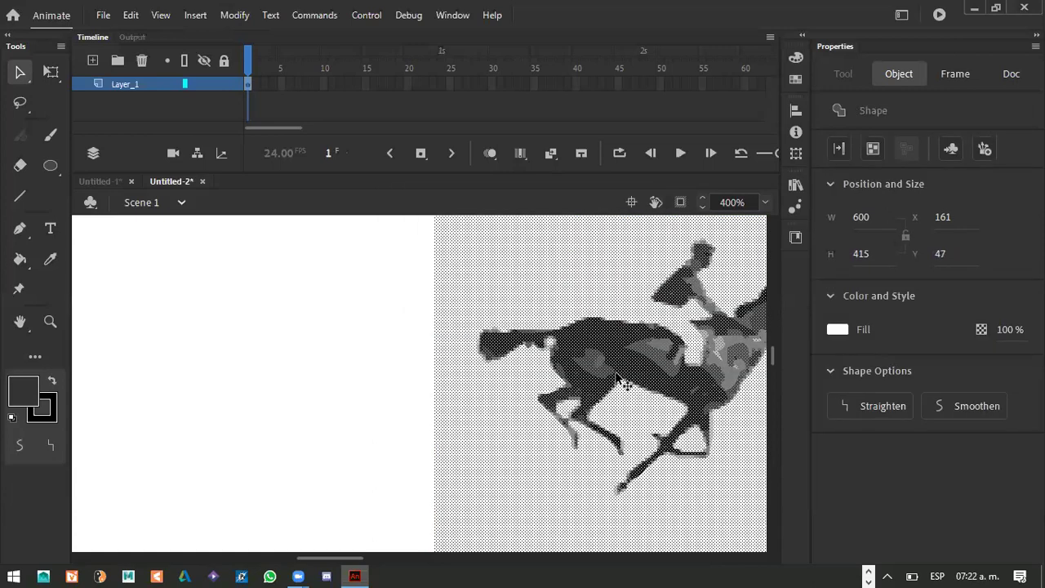
pyautogui.press('Escape')
pyautogui.moveTo(558, 353); pyautogui.dragTo(319, 334)
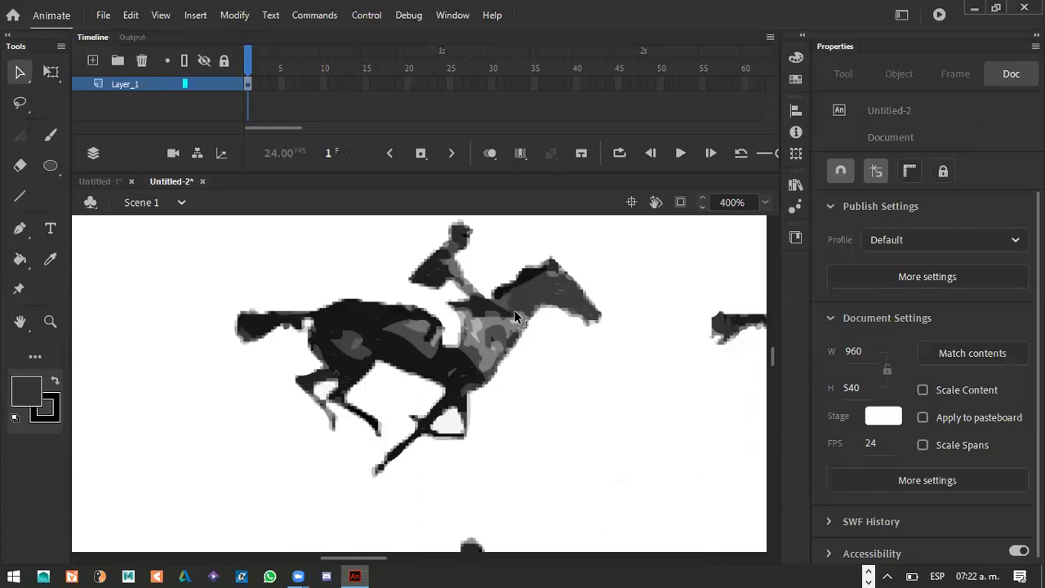
pyautogui.hotkey('ctrl', 'z')
pyautogui.hotkey('ctrl', 'z')
# Start another bitmap trace of the horses and set its color threshold to 1.
pyautogui.click(235, 15)
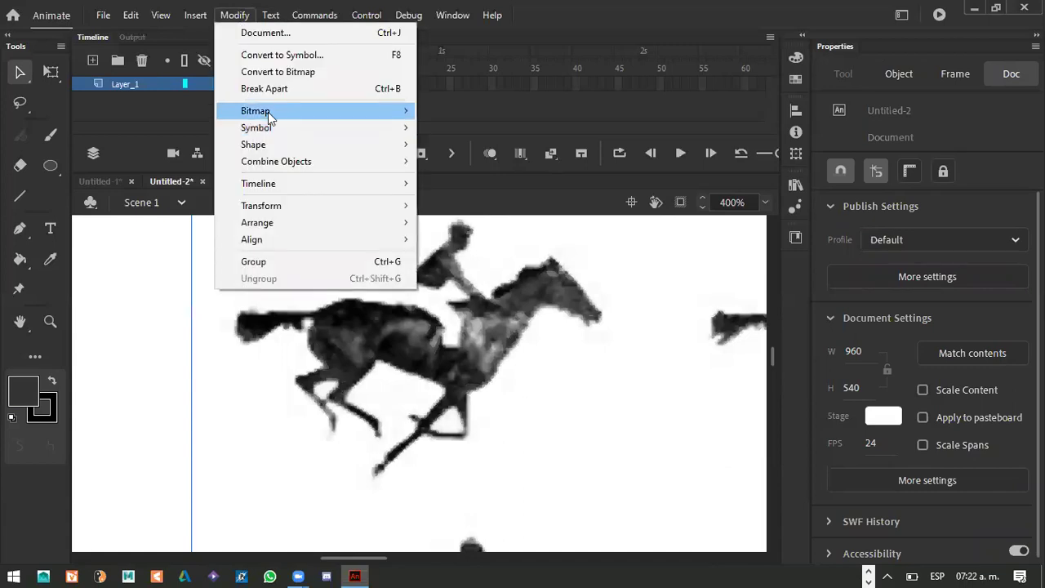
pyautogui.moveTo(268, 112)
pyautogui.click(445, 127)
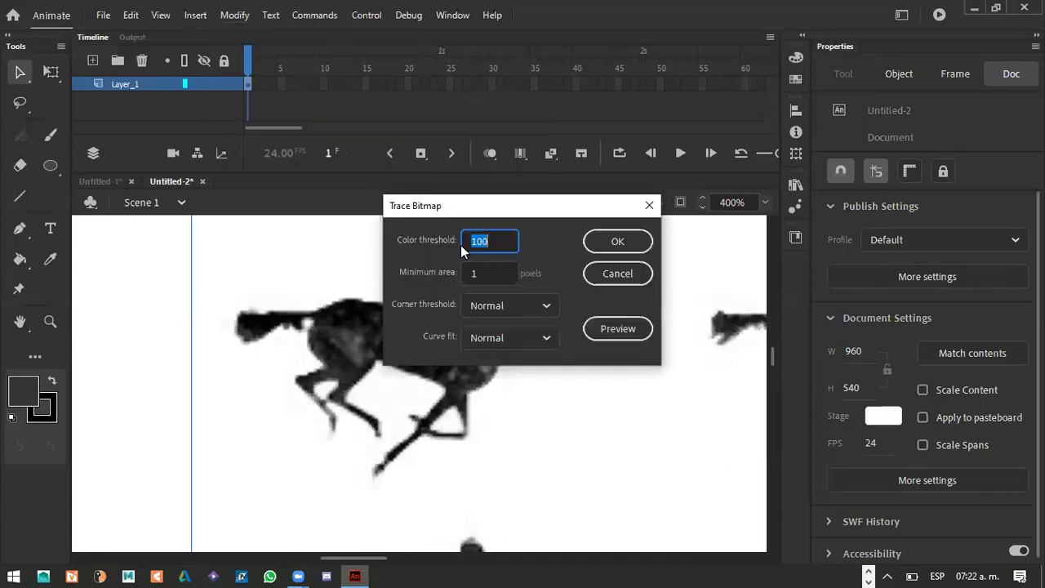
pyautogui.click(486, 276)
pyautogui.click(481, 242)
pyautogui.write('1')
pyautogui.moveTo(480, 207); pyautogui.dragTo(539, 190)
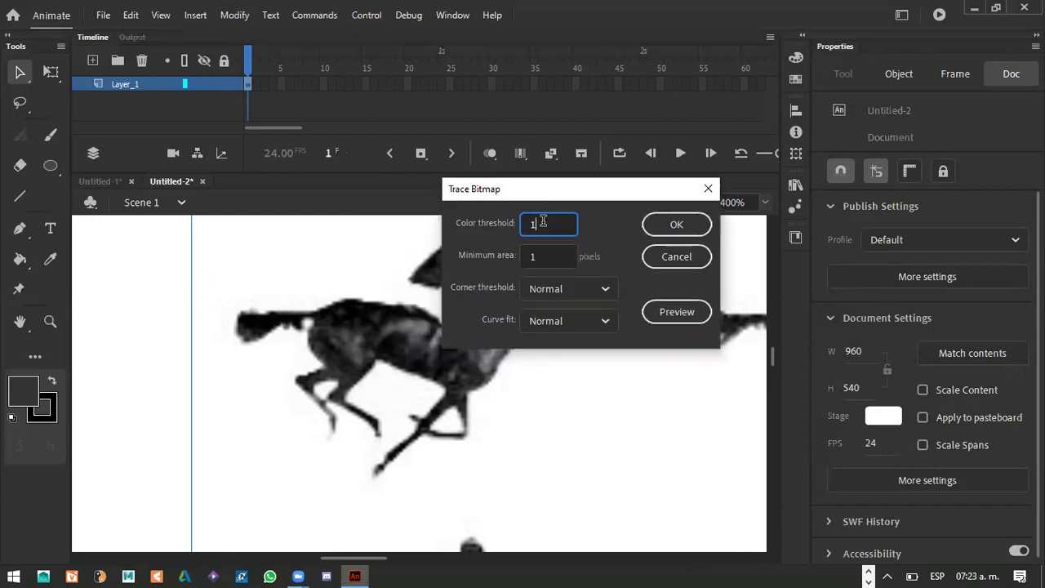
# Try the trace with color threshold 20 and a minimum area of 8 pixels, and undo it.
pyautogui.doubleClick(528, 229)
pyautogui.click(546, 224)
pyautogui.write('20')
pyautogui.press('Tab')
pyautogui.write('8')
pyautogui.moveTo(536, 255); pyautogui.dragTo(516, 262)
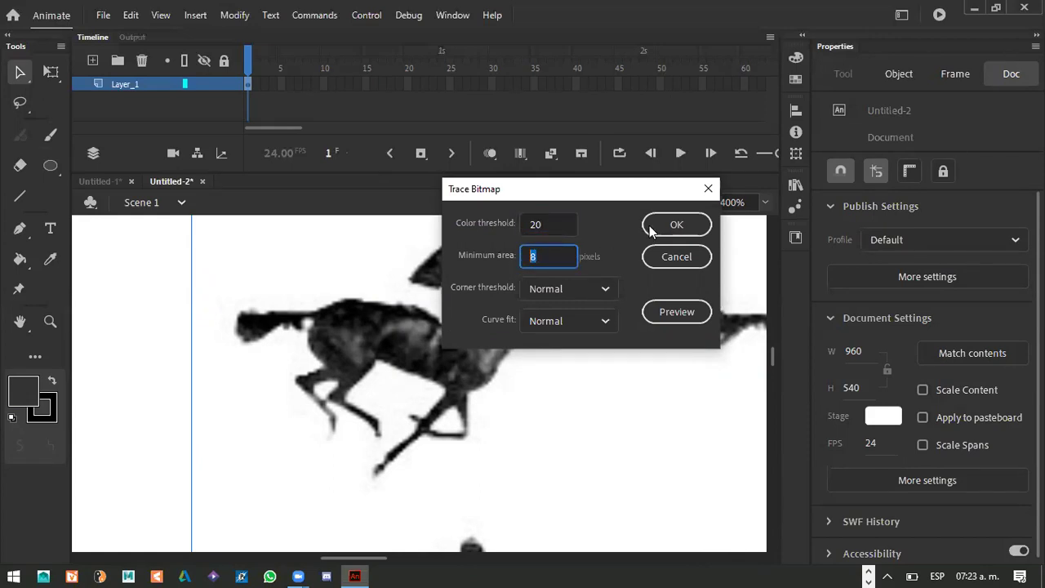
pyautogui.click(677, 225)
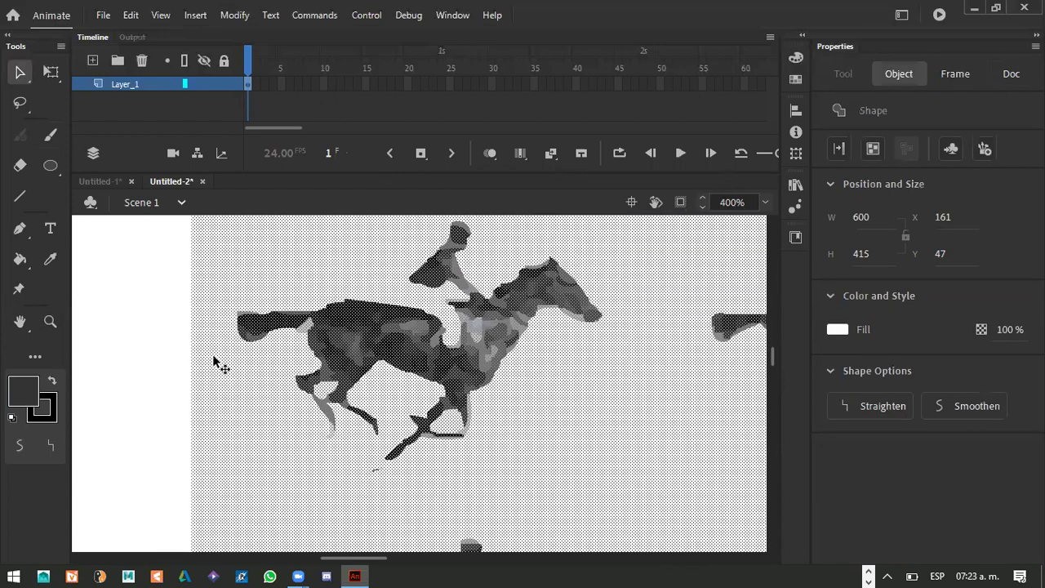
pyautogui.hotkey('ctrl', 'z')
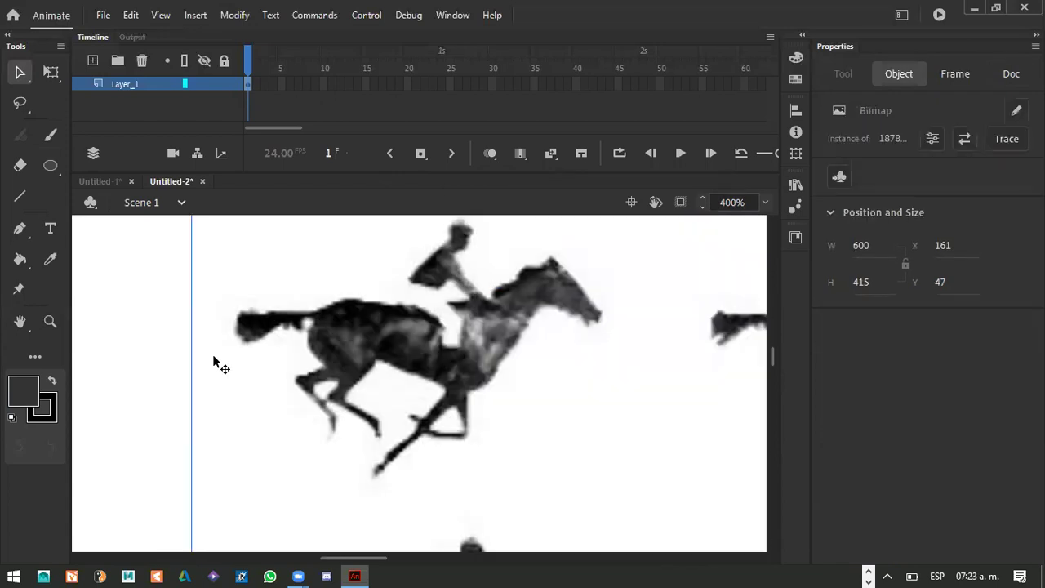
# Try tracing the horse bitmap with the color threshold lowered to 10, and undo the trace.
pyautogui.click(232, 16)
pyautogui.moveTo(270, 112)
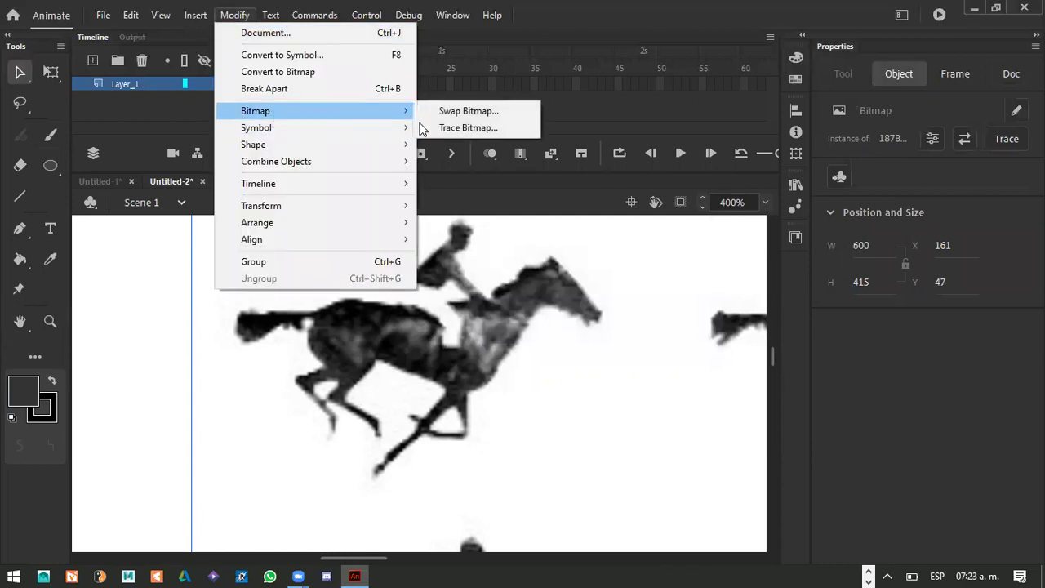
pyautogui.click(471, 130)
pyautogui.doubleClick(474, 241)
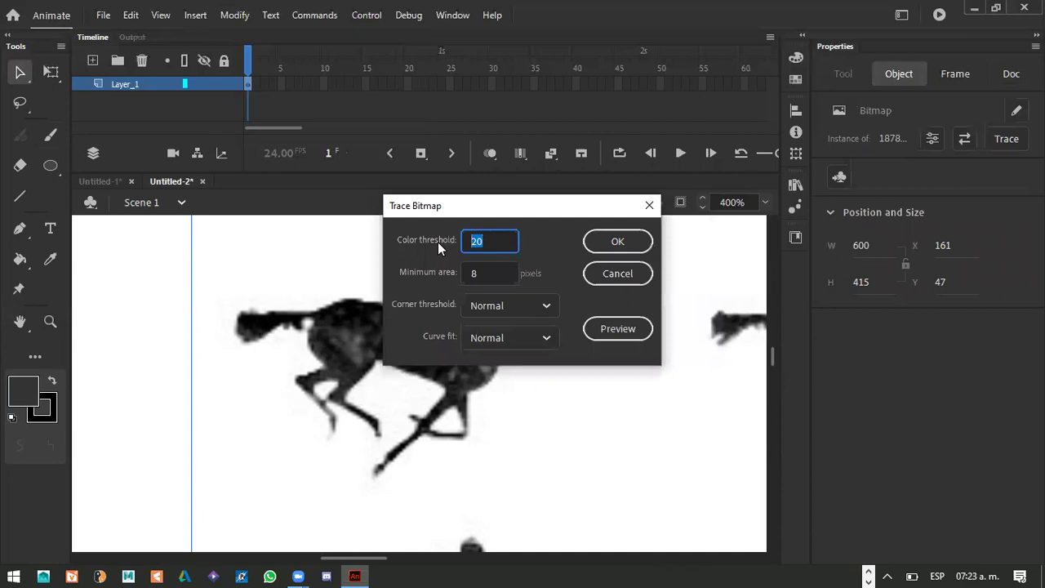
pyautogui.write('10')
pyautogui.click(602, 239)
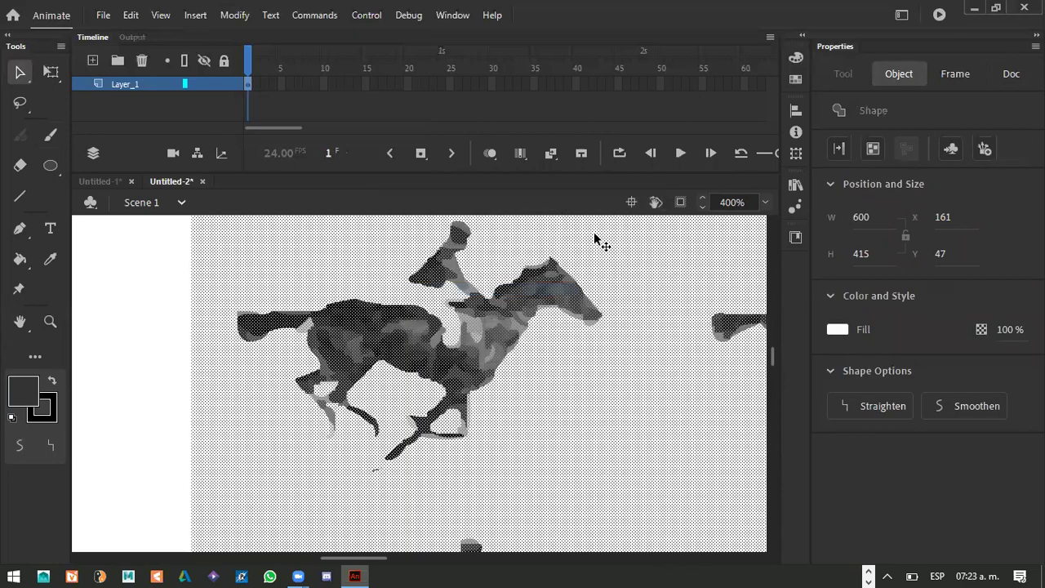
pyautogui.hotkey('ctrl', 'z')
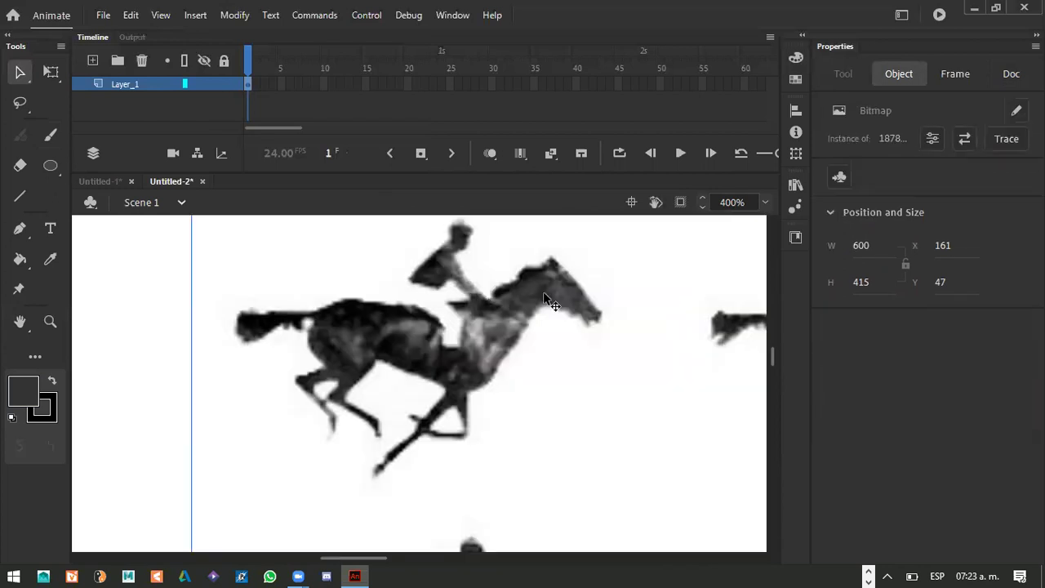
# Trace the horse bitmap with color threshold 1 and a minimum area of 1 pixel.
pyautogui.click(234, 14)
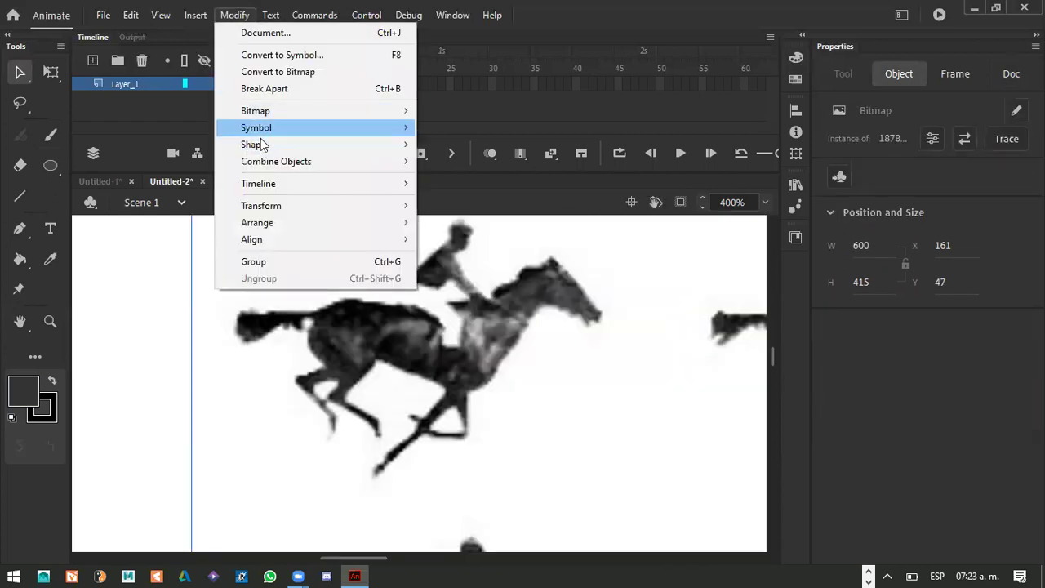
pyautogui.moveTo(261, 115)
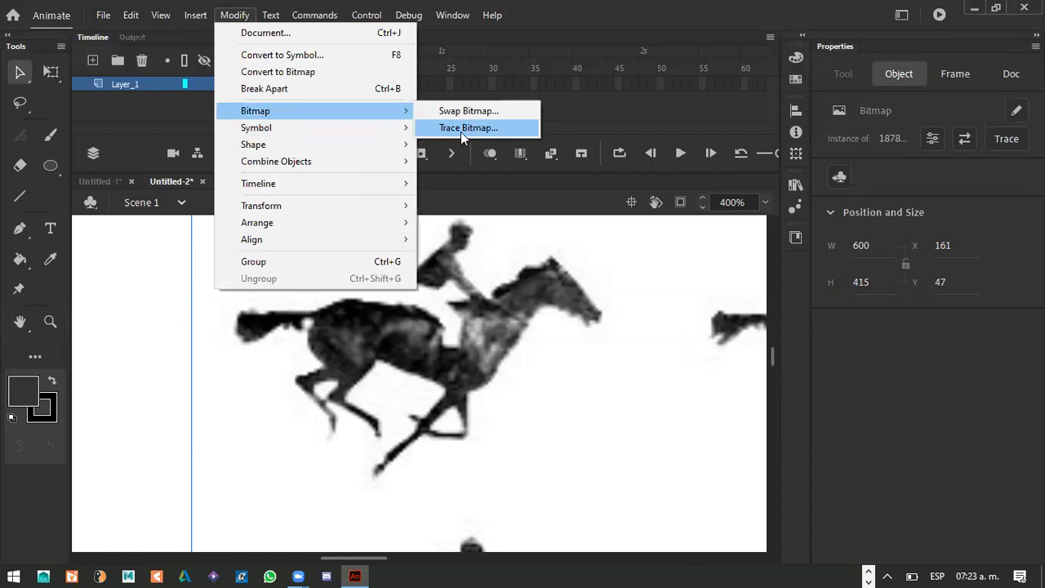
pyautogui.click(462, 129)
pyautogui.write('4')
pyautogui.press('BackSpace')
pyautogui.write('1')
pyautogui.press('Tab')
pyautogui.write('1')
pyautogui.click(623, 242)
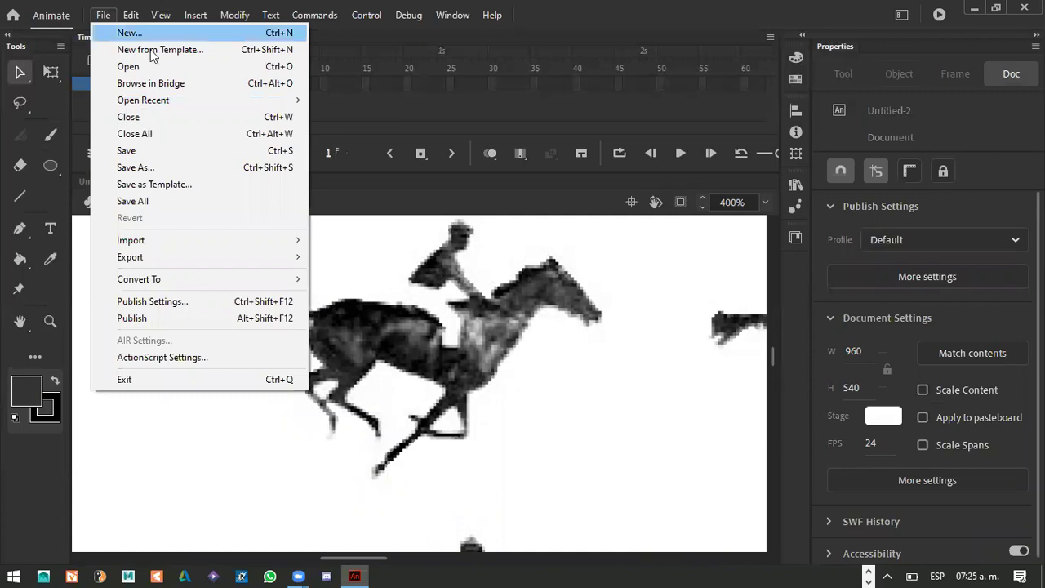
pyautogui.moveTo(131, 15)
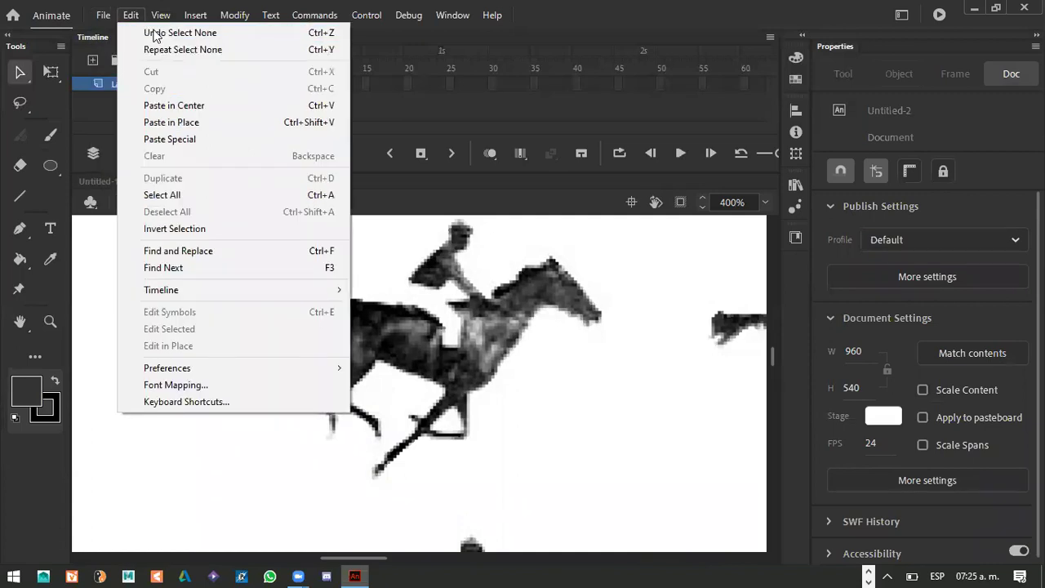
pyautogui.click(153, 32)
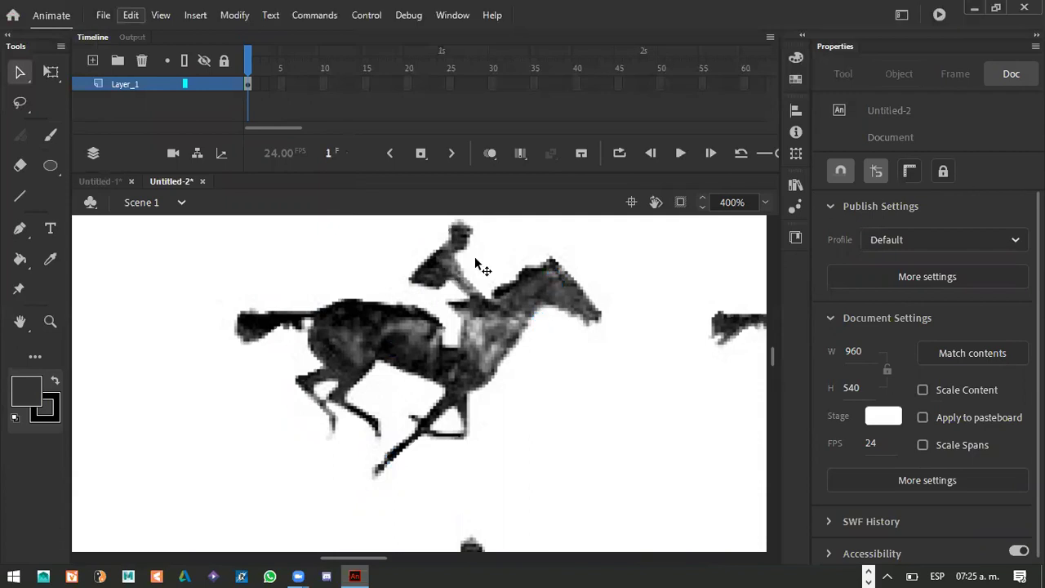
pyautogui.click(403, 268)
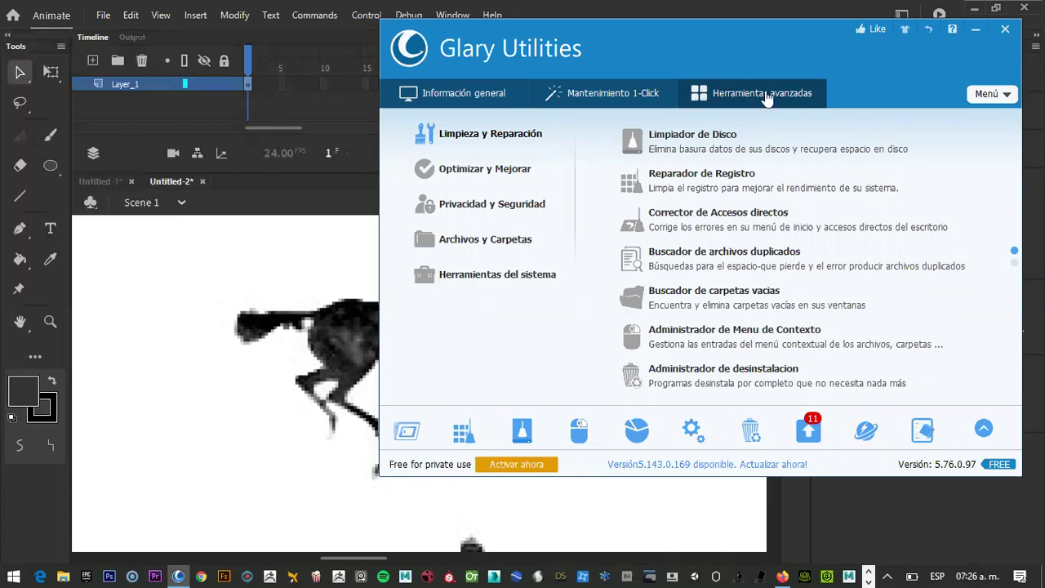
pyautogui.moveTo(676, 51); pyautogui.dragTo(732, 62)
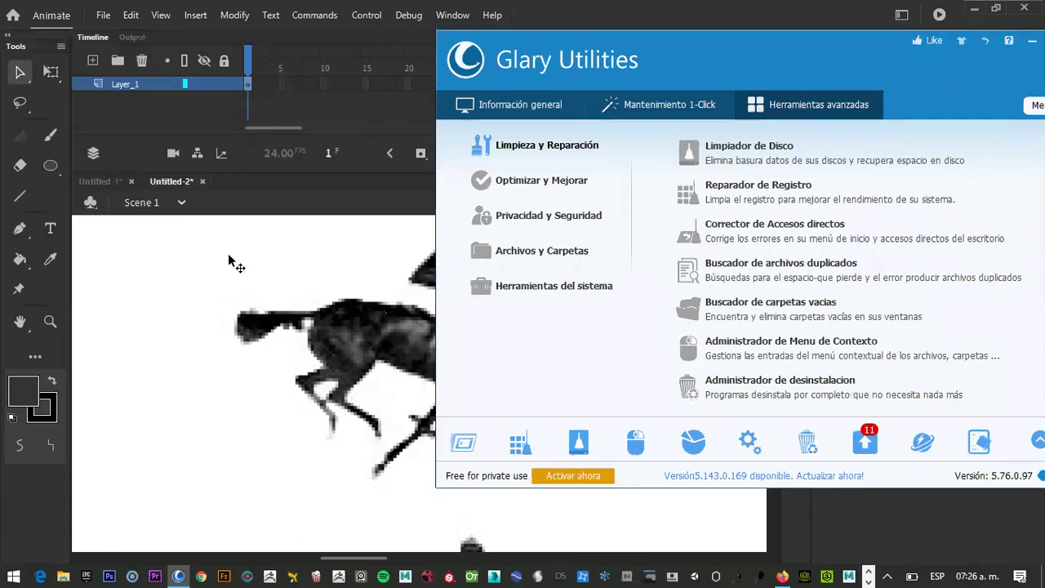
pyautogui.click(373, 256)
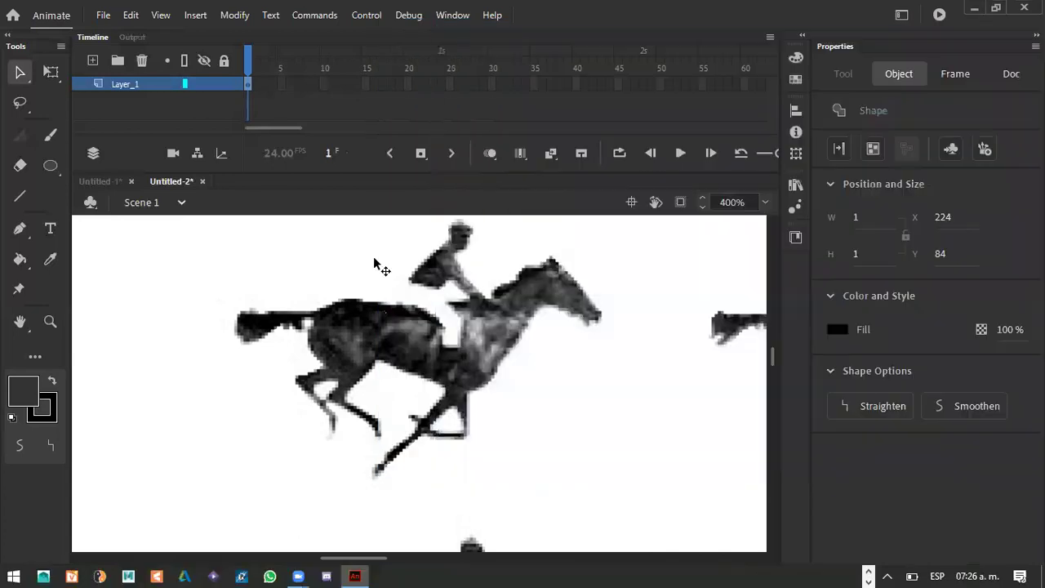
# Delete the white traced background shape surrounding the horses and check for leftover fragments above the first horse.
pyautogui.click(331, 277)
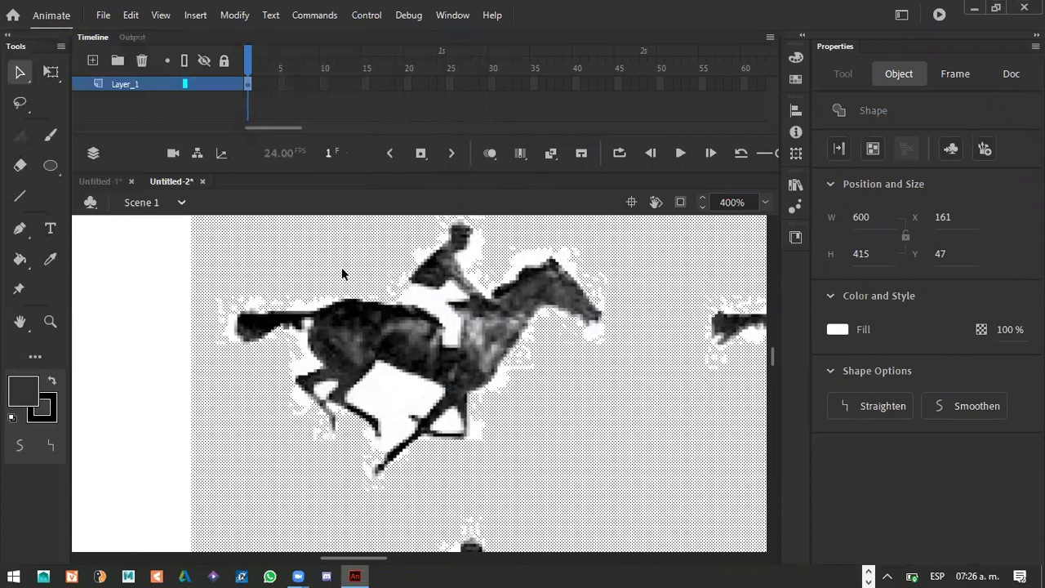
pyautogui.press('Delete')
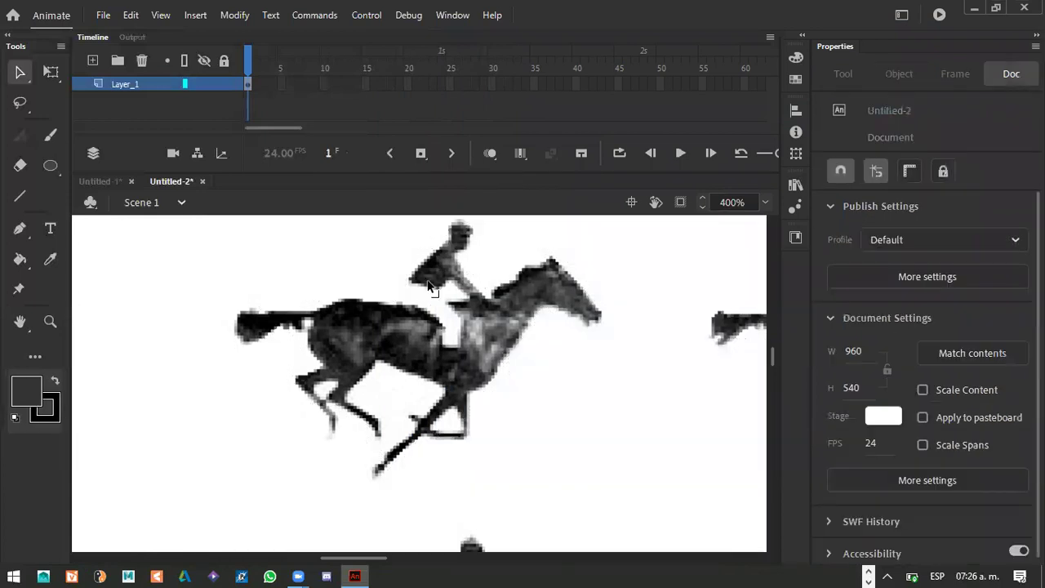
pyautogui.click(399, 270)
pyautogui.click(341, 271)
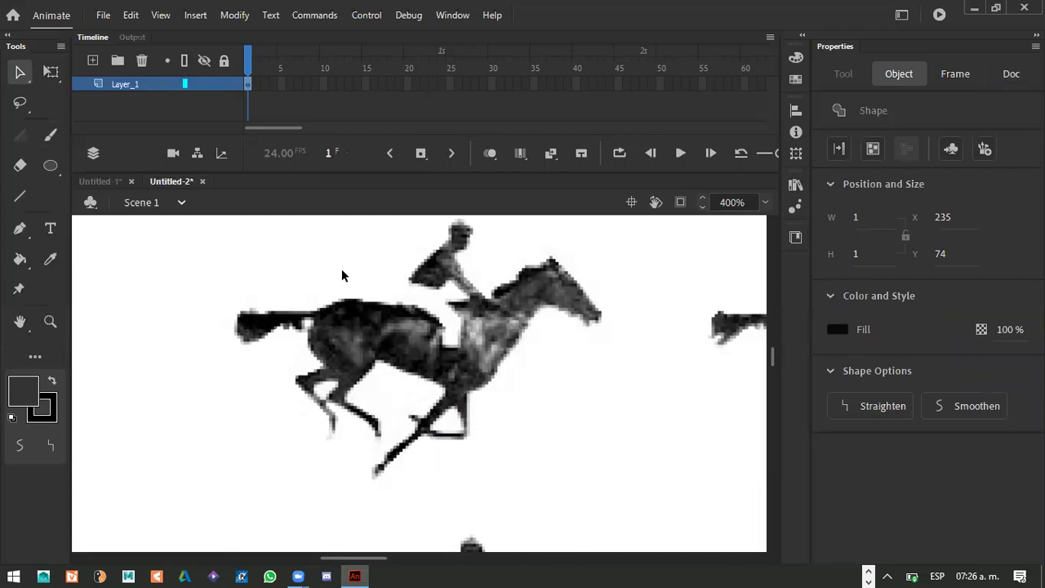
# Select the traced fragments of the first horse as a group, and a single fragment beneath it, to examine the trace.
pyautogui.hotkey('ctrl', '-')
pyautogui.hotkey('ctrl', '-')
pyautogui.hotkey('ctrl', '-')
pyautogui.moveTo(380, 270); pyautogui.dragTo(443, 308)
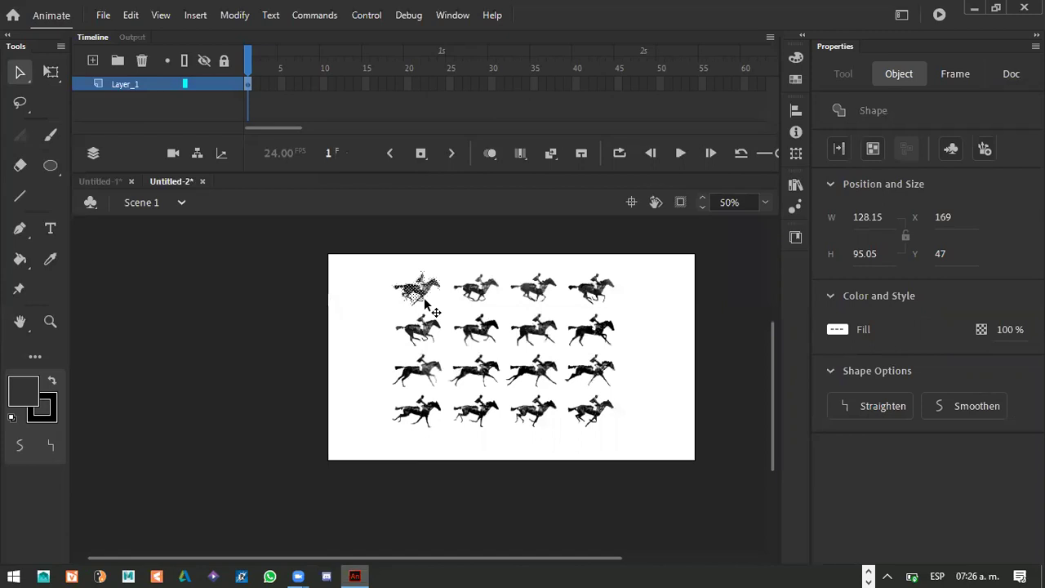
pyautogui.scroll(3, 424, 300)
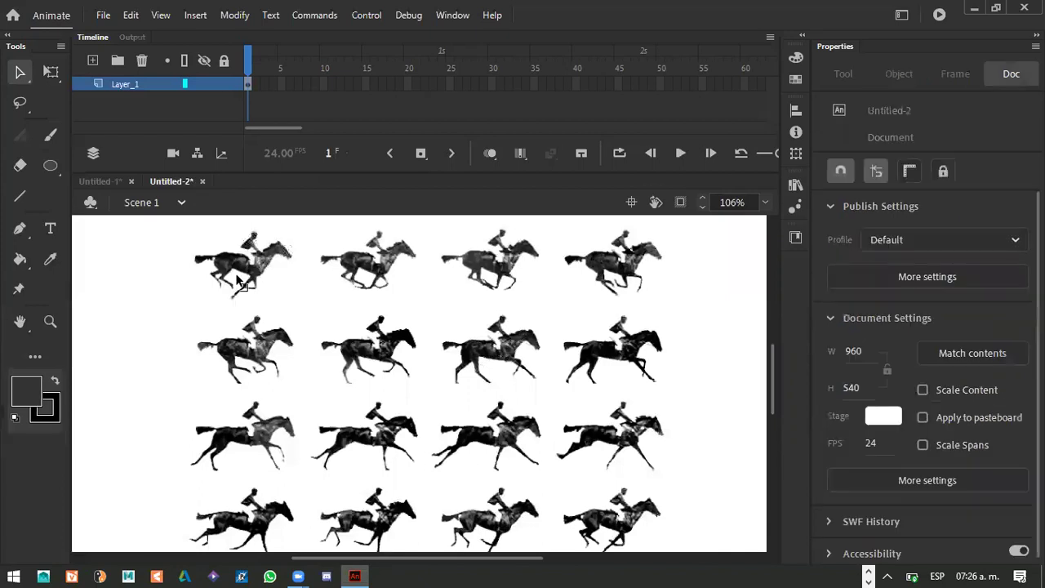
pyautogui.click(252, 281)
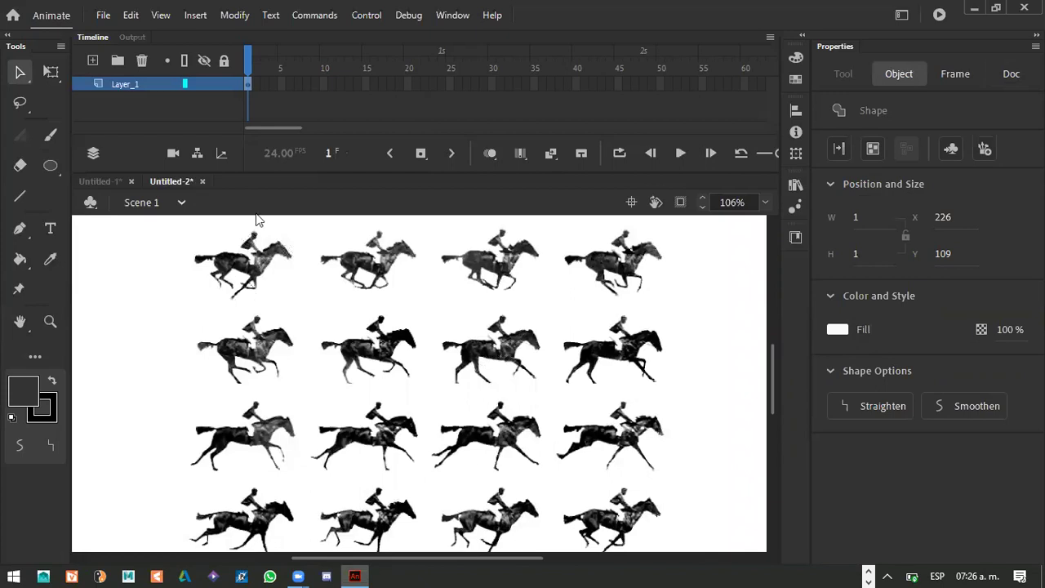
pyautogui.click(395, 276)
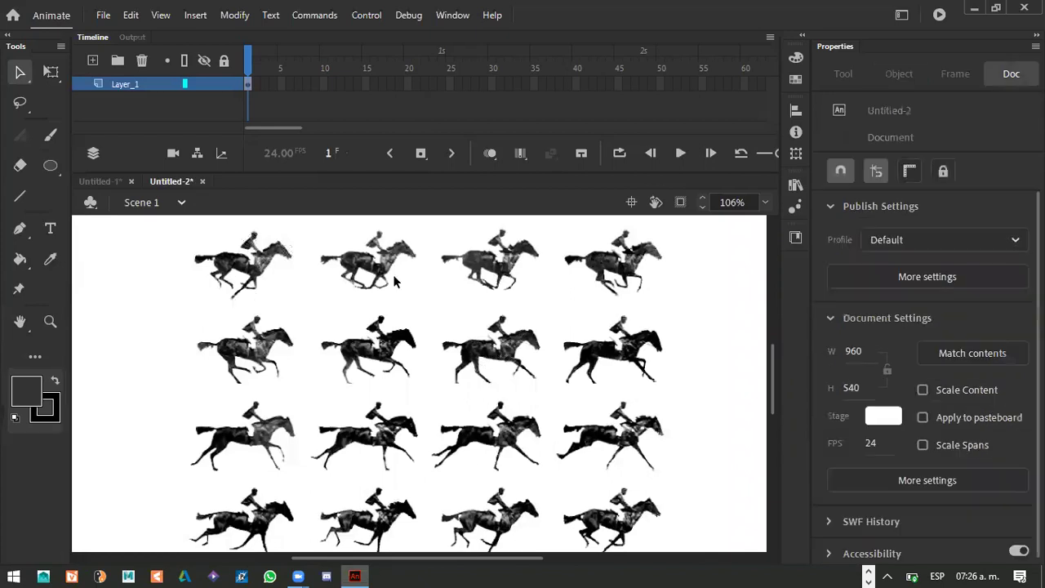
# Delete all the traced horses and place a fresh copy of the Muybridge bitmap from the library on the stage.
pyautogui.click(426, 318)
pyautogui.click(372, 312)
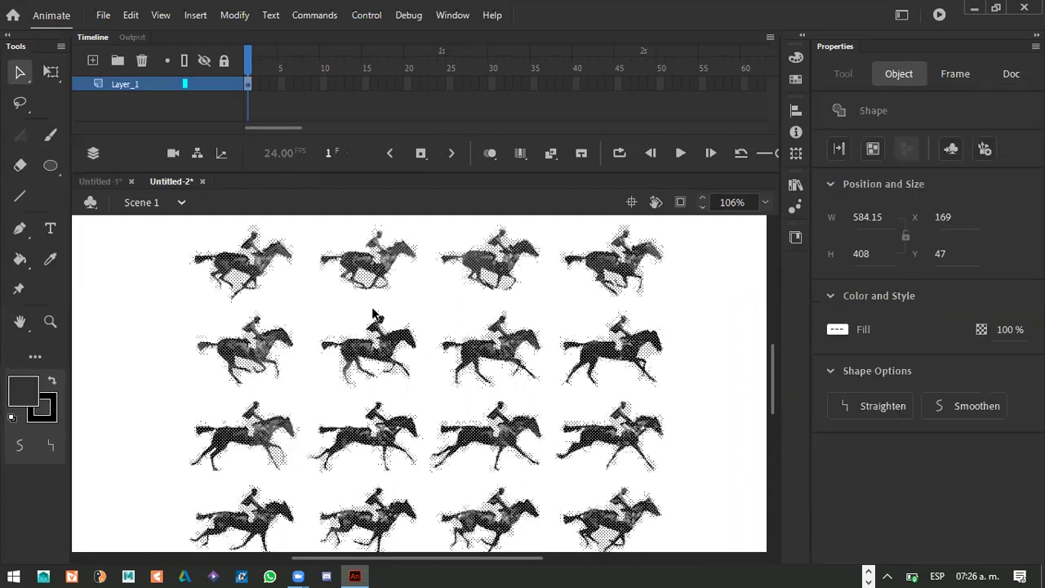
pyautogui.press('Delete')
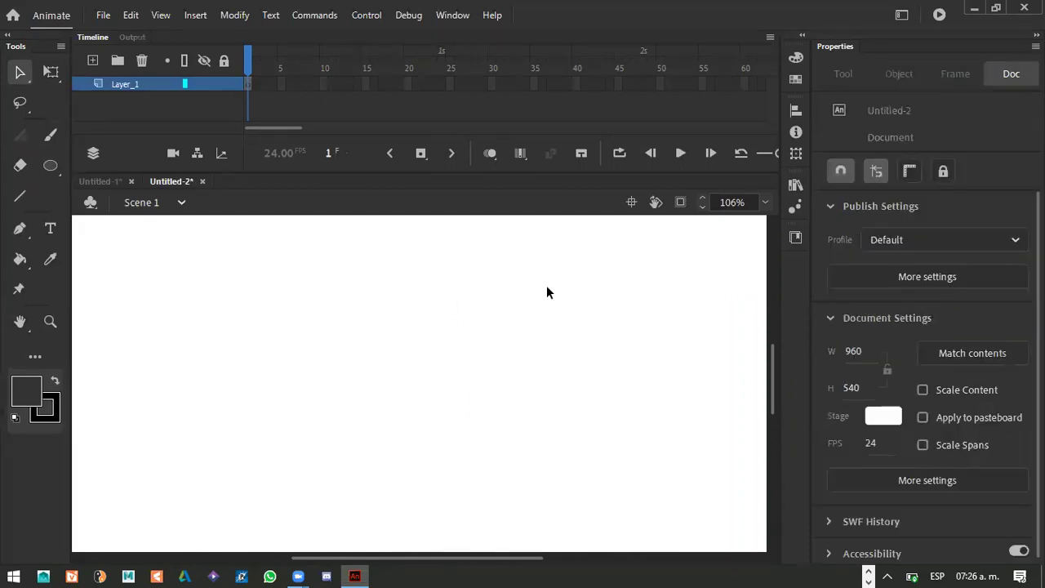
pyautogui.hotkey('ctrl', 'l')
pyautogui.moveTo(658, 339); pyautogui.dragTo(428, 374)
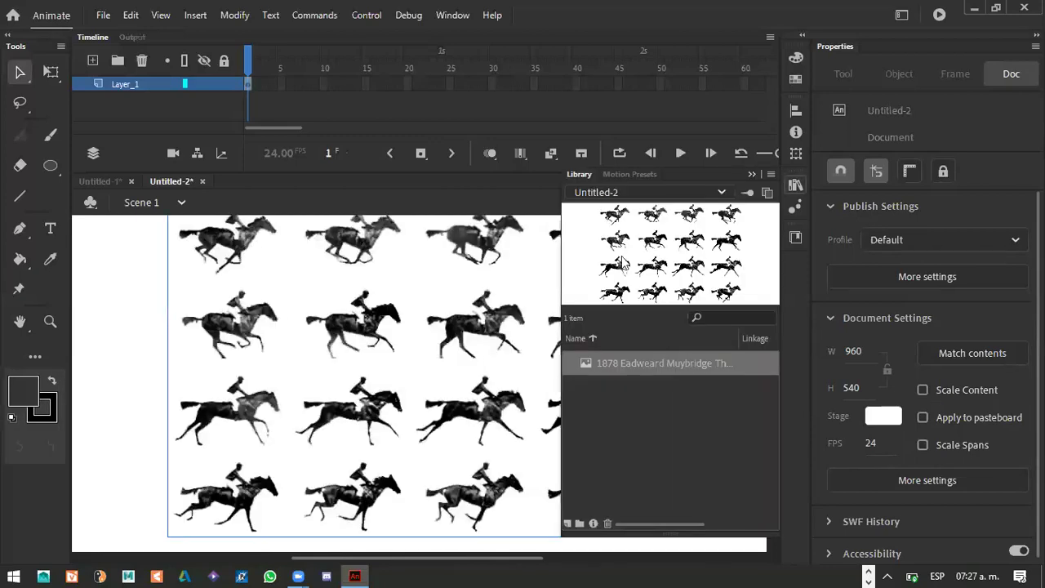
# Trace the Muybridge bitmap with color threshold 8 and a minimum area of 8 pixels, leaving the traced result deselected.
pyautogui.hotkey('ctrl', 'l')
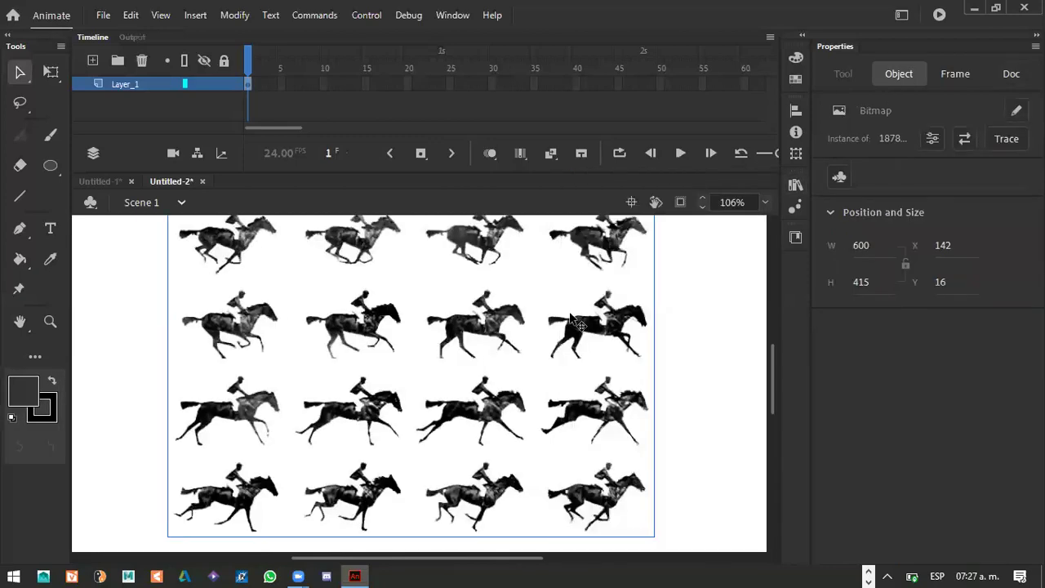
pyautogui.click(232, 16)
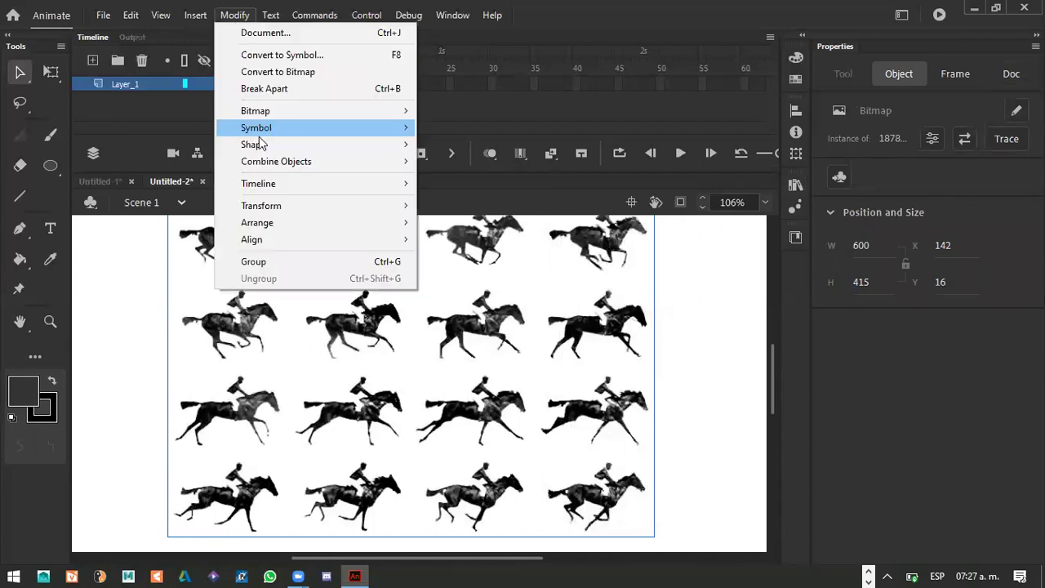
pyautogui.moveTo(264, 114)
pyautogui.click(468, 128)
pyautogui.write('1')
pyautogui.click(424, 250)
pyautogui.write('8')
pyautogui.press('Tab')
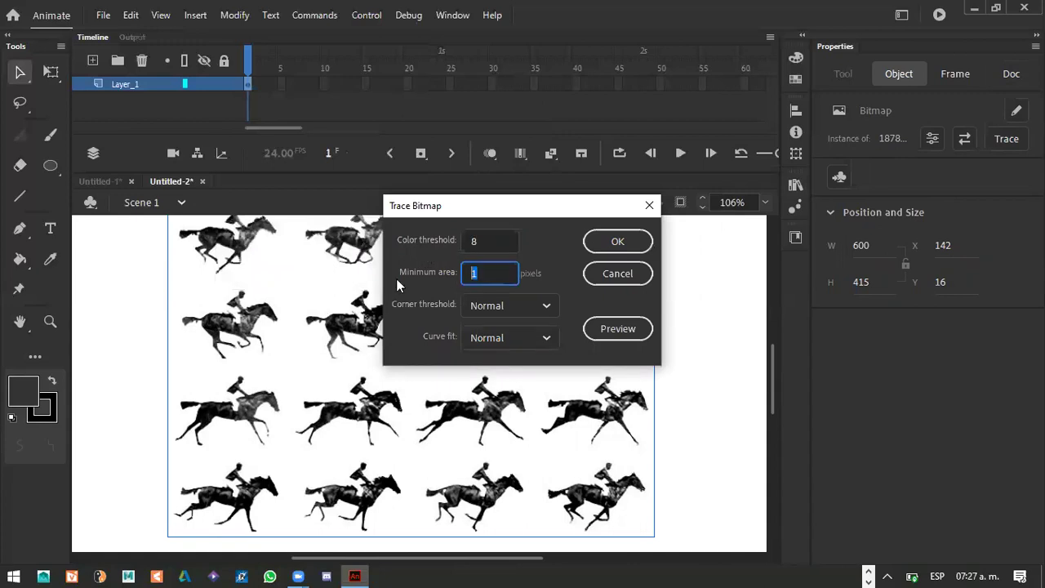
pyautogui.write('8')
pyautogui.press('Return')
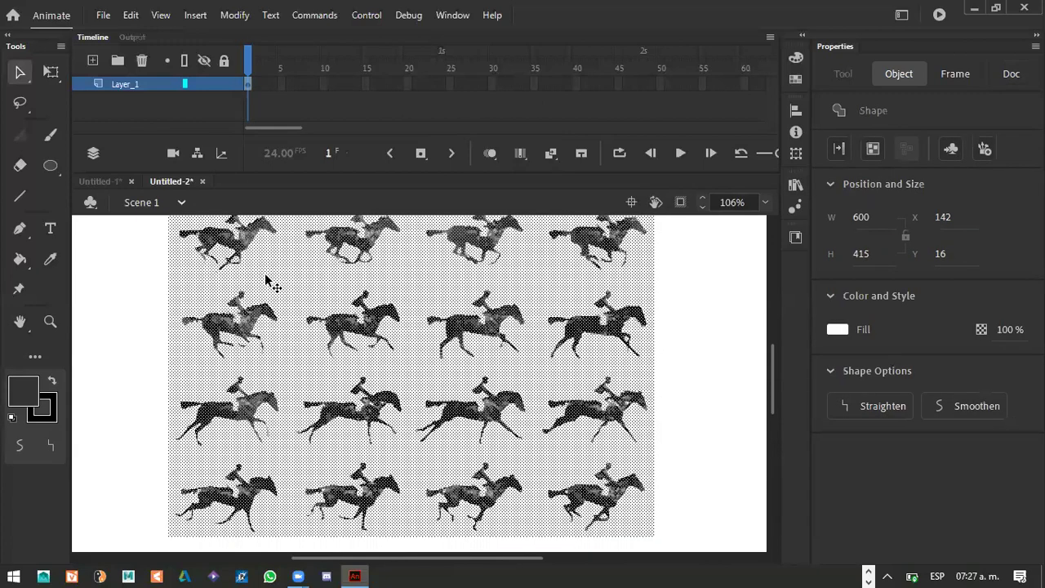
pyautogui.press('Escape')
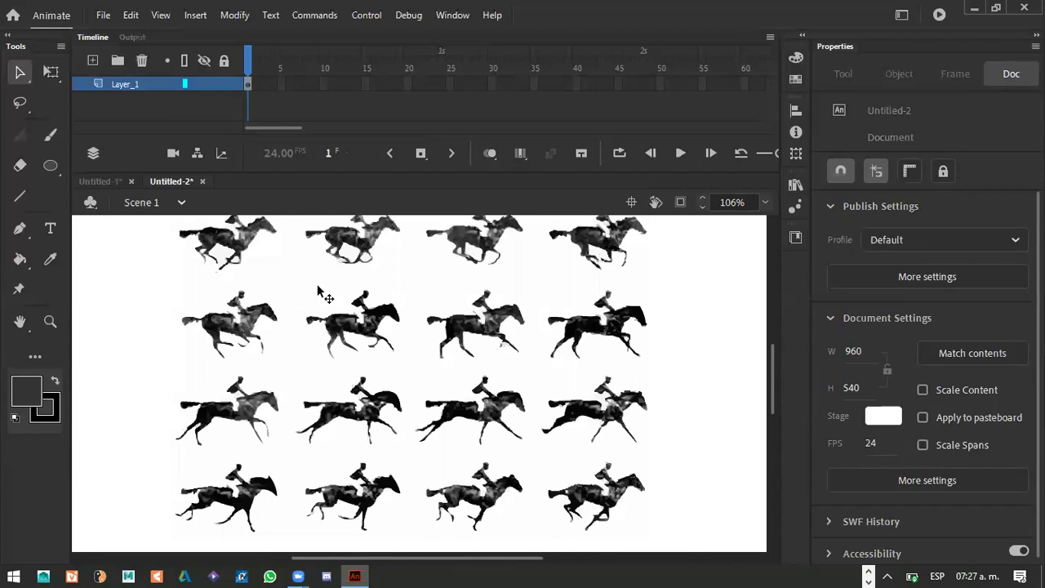
# Change the document's stage color to a golden yellow.
pyautogui.hotkey('ctrl', 'j')
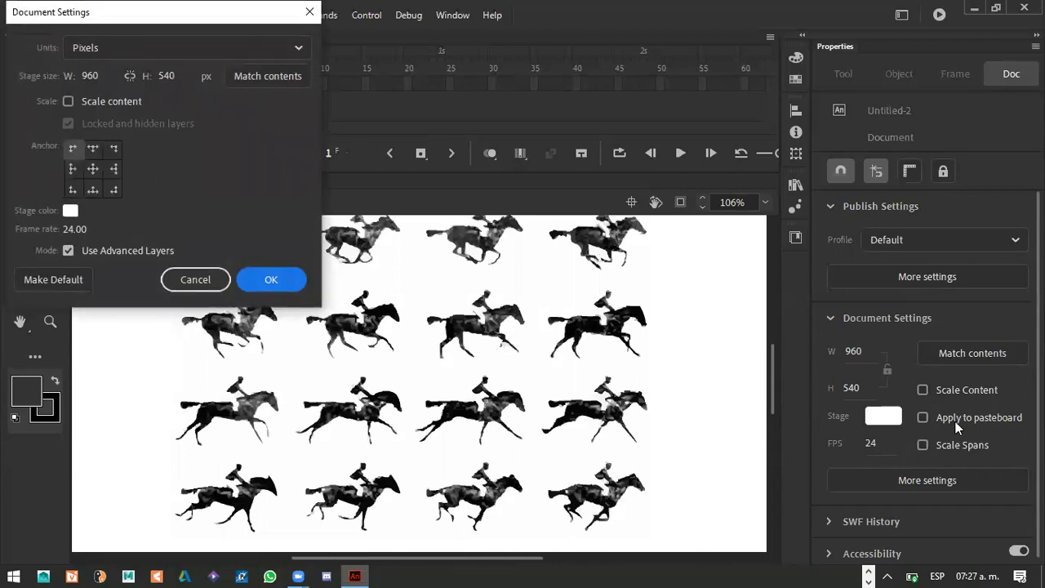
pyautogui.click(72, 213)
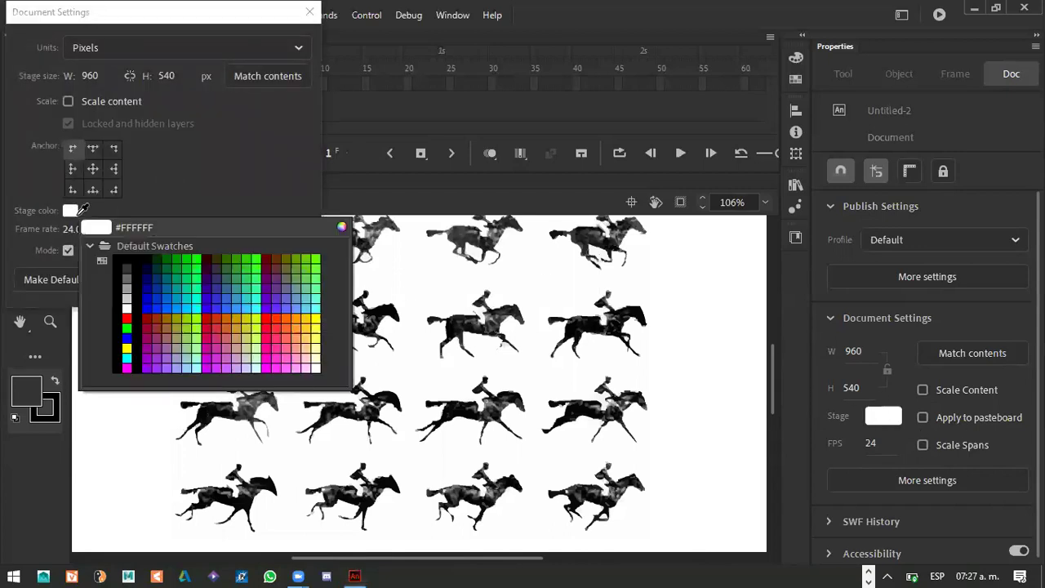
pyautogui.click(312, 320)
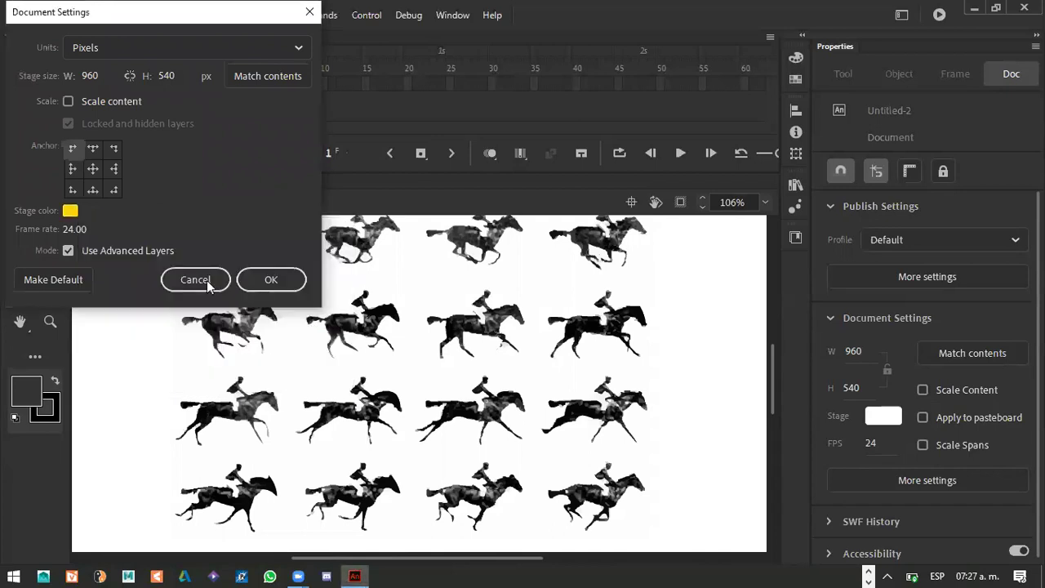
pyautogui.click(271, 281)
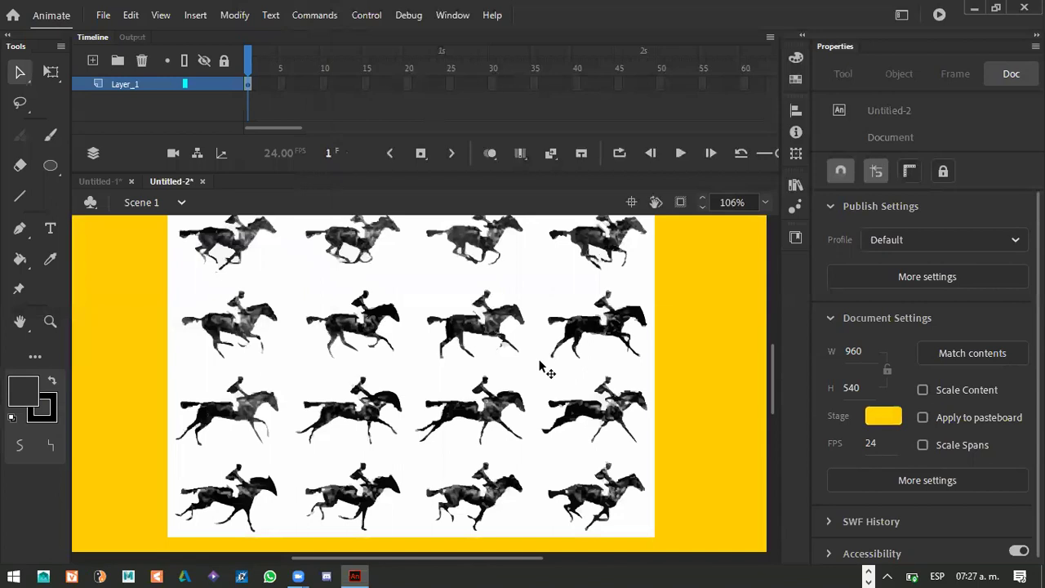
# Delete the white background shape around the horses and the large white leg gaps of the second and third horses in the top row.
pyautogui.click(539, 366)
pyautogui.press('Delete')
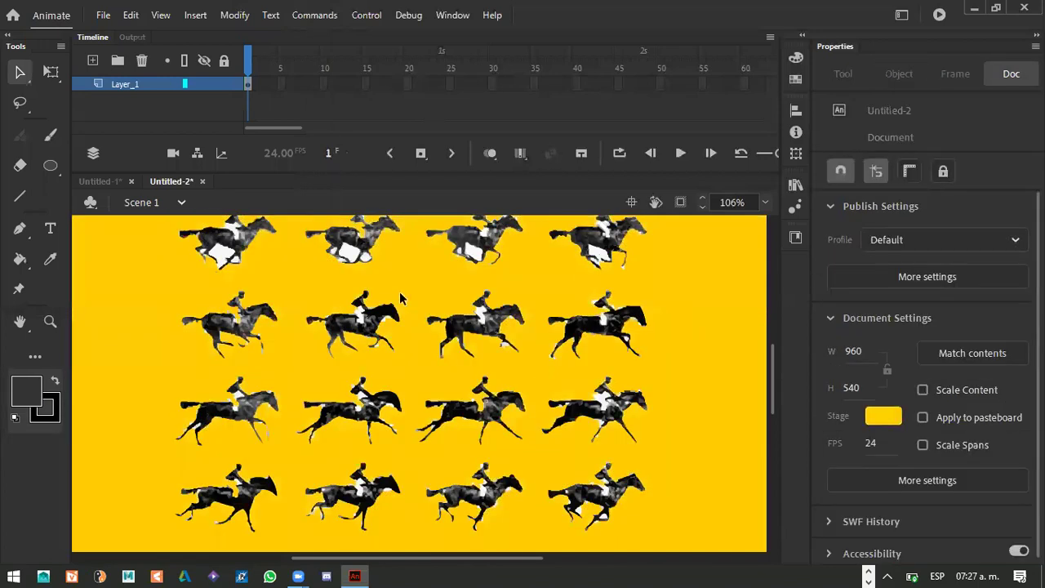
pyautogui.click(353, 259)
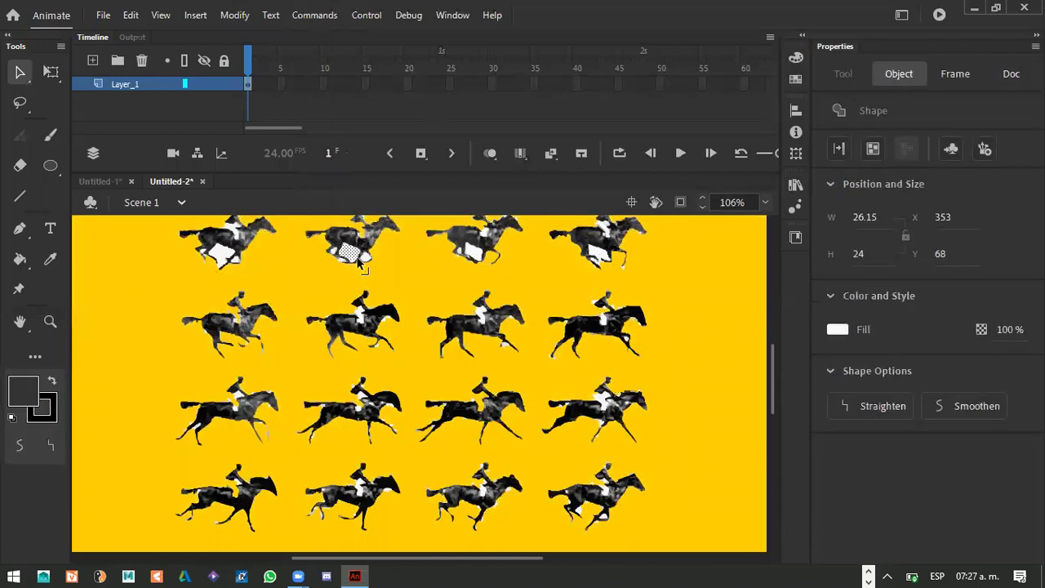
pyautogui.click(432, 264)
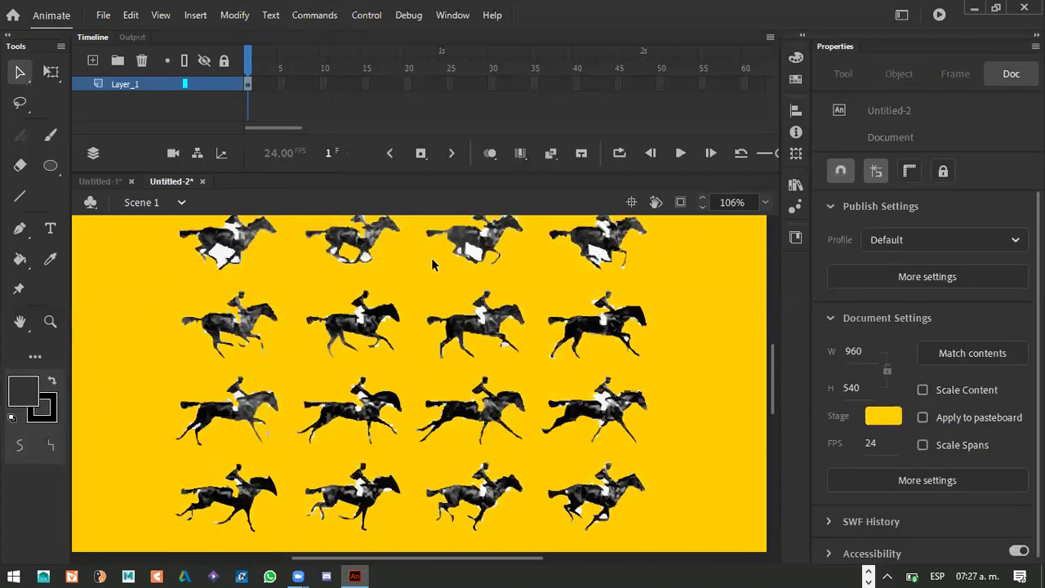
pyautogui.click(474, 254)
pyautogui.press('Delete')
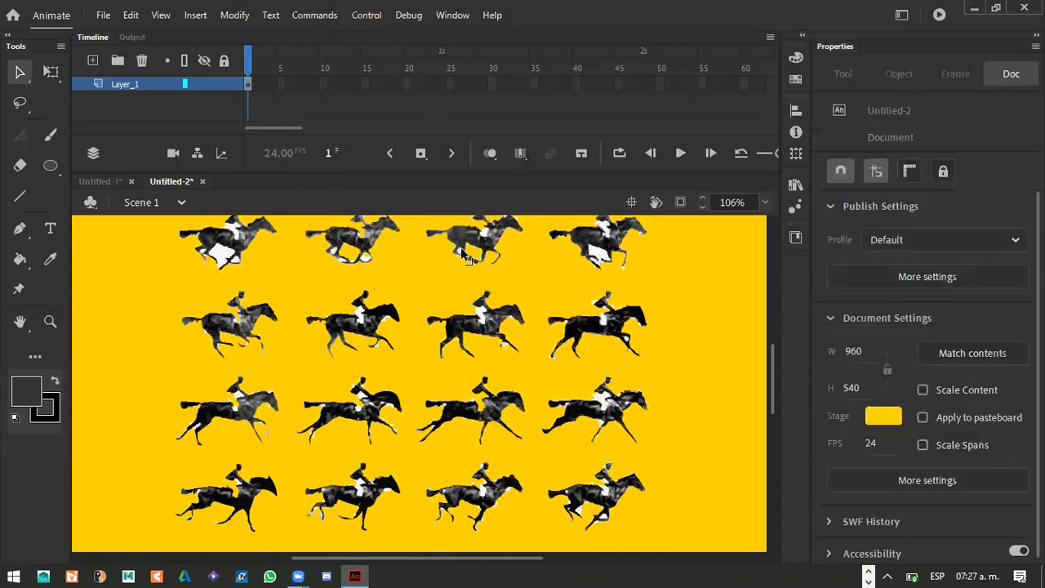
# Delete the remaining white patches around the legs of the first, second and fourth horses in the top row.
pyautogui.click(364, 265)
pyautogui.press('Delete')
pyautogui.click(234, 266)
pyautogui.press('Delete')
pyautogui.click(243, 262)
pyautogui.press('Delete')
pyautogui.click(237, 262)
pyautogui.press('Delete')
pyautogui.click(601, 259)
pyautogui.press('Delete')
# Clear the small white fragments around the second top-row horse's legs and select a fragment on the third horse's leg.
pyautogui.moveTo(466, 412); pyautogui.dragTo(434, 327)
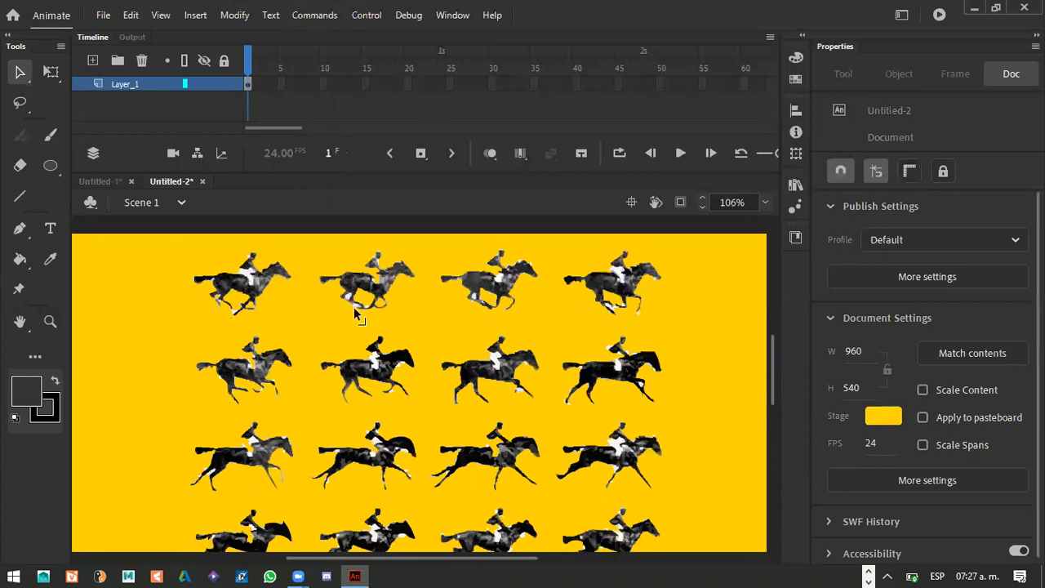
pyautogui.click(356, 312)
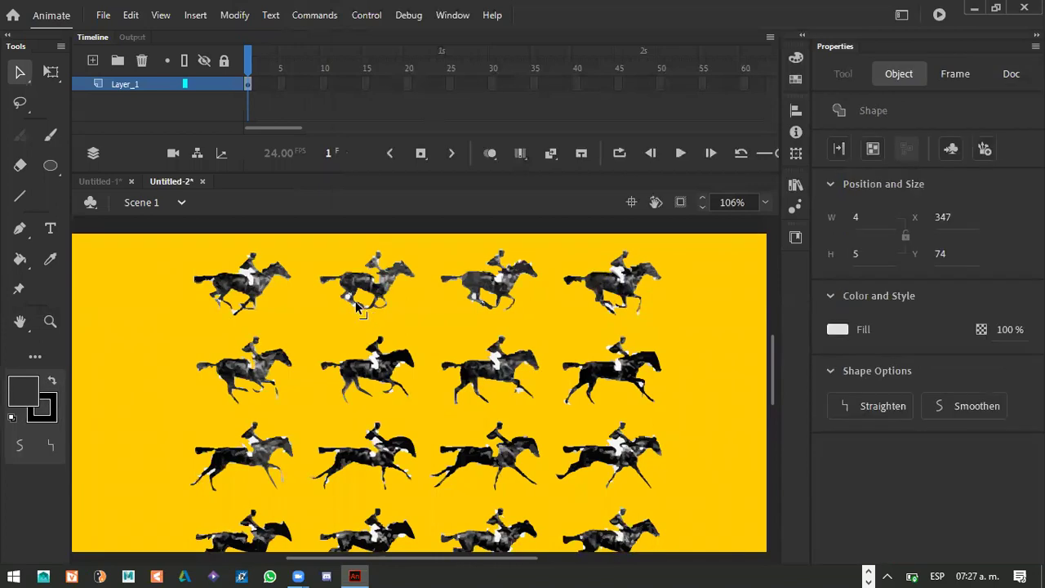
pyautogui.click(357, 307)
pyautogui.click(347, 298)
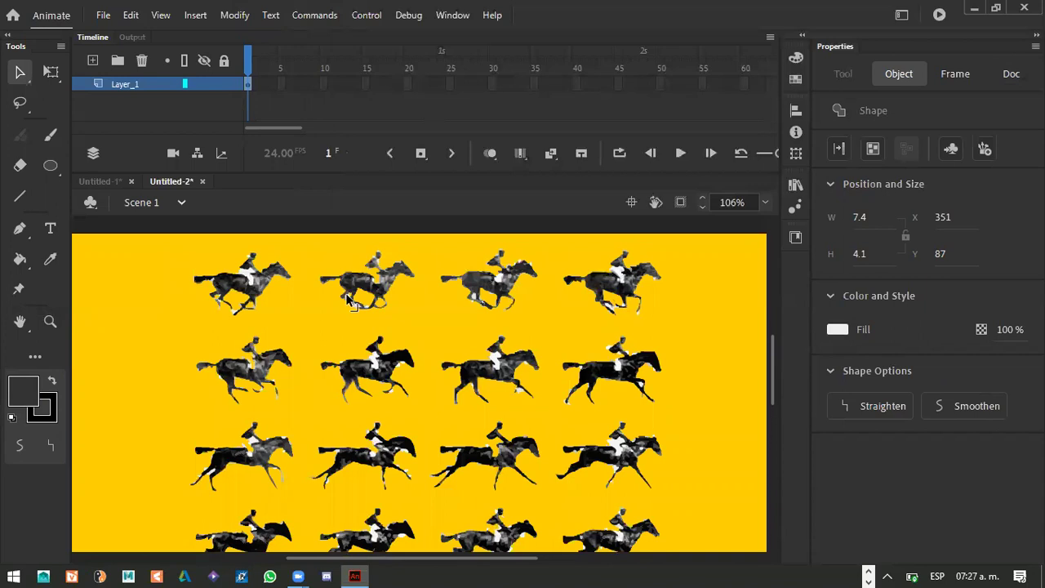
pyautogui.click(347, 298)
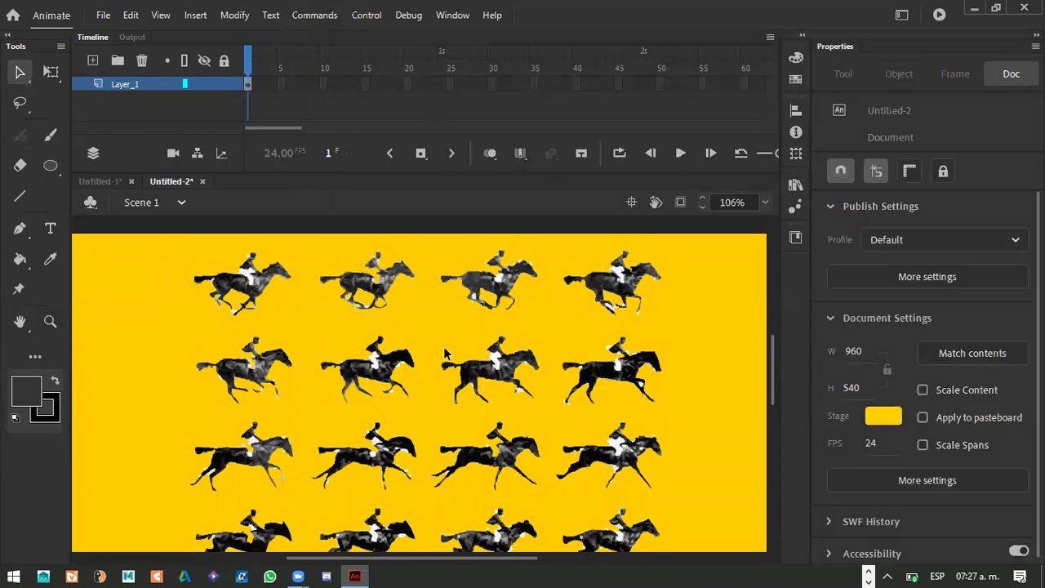
pyautogui.click(485, 315)
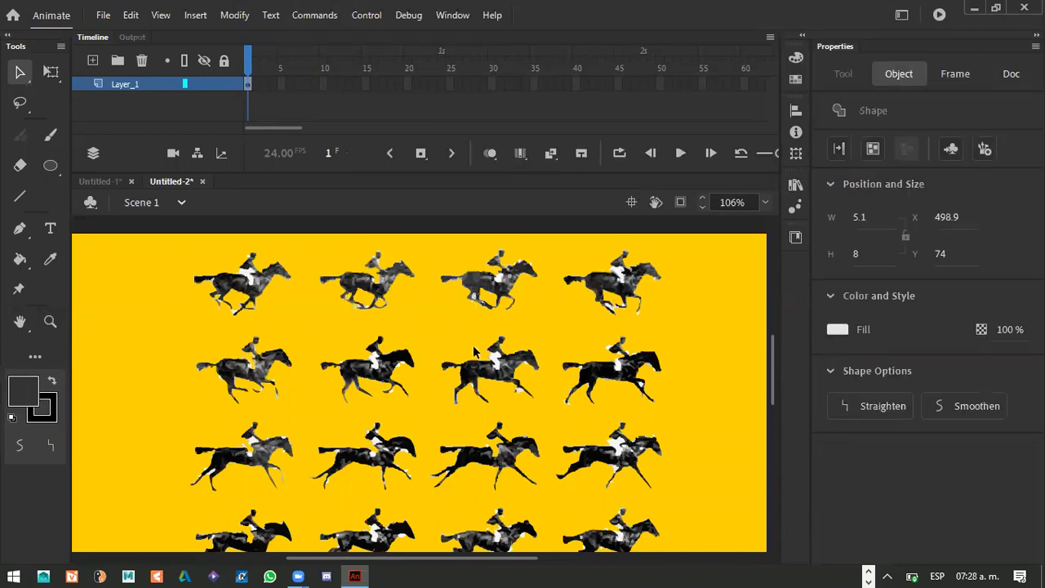
# Group the traced fragments of each of the four horses in the top row into a separate group per horse.
pyautogui.click(173, 239)
pyautogui.moveTo(173, 243); pyautogui.dragTo(297, 290)
pyautogui.moveTo(294, 326); pyautogui.dragTo(294, 327)
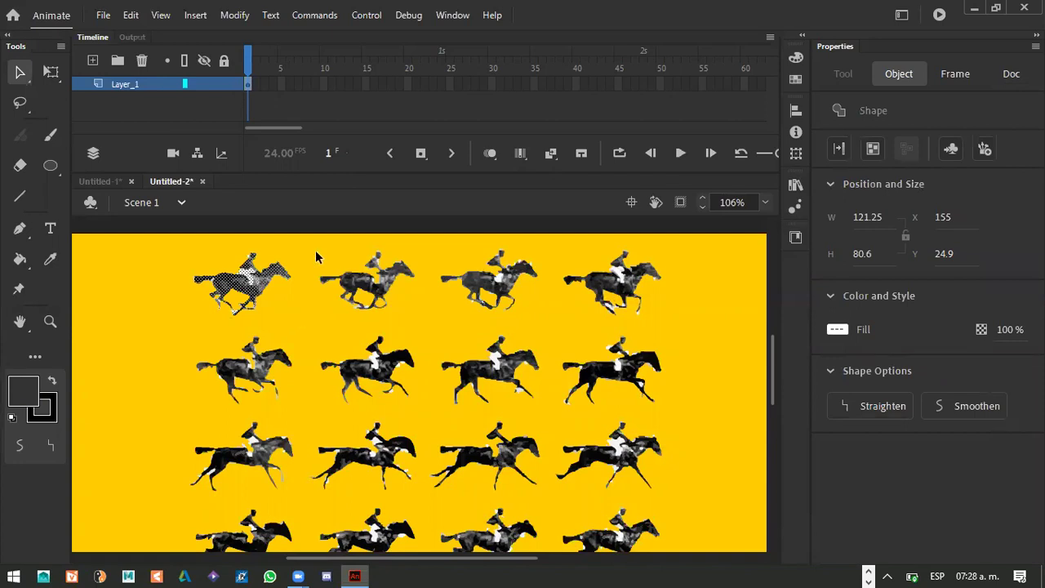
pyautogui.hotkey('ctrl', 'g')
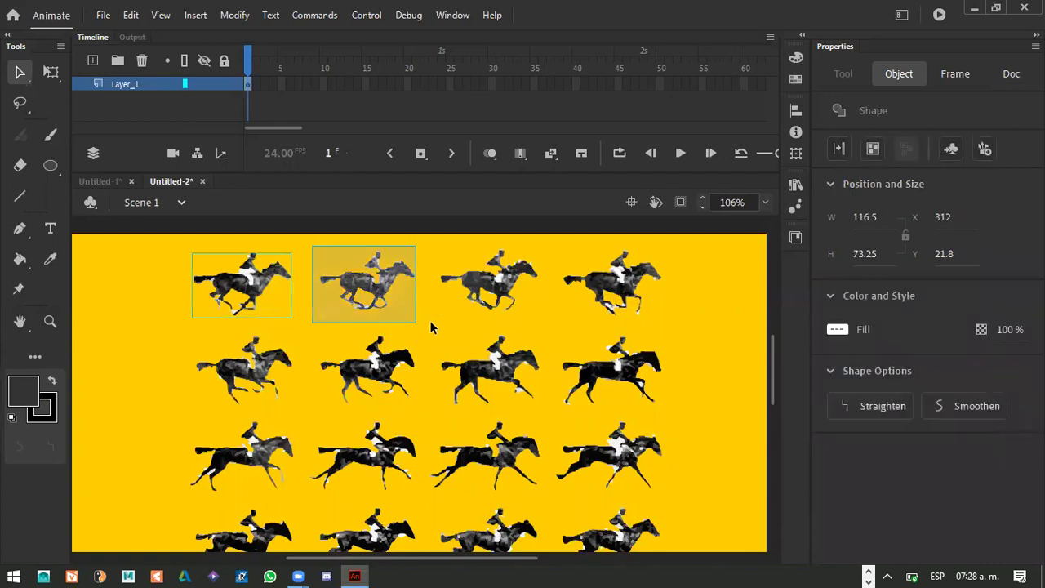
pyautogui.hotkey('ctrl', 'g')
pyautogui.moveTo(468, 268); pyautogui.dragTo(545, 326)
pyautogui.hotkey('ctrl', 'g')
pyautogui.moveTo(557, 243); pyautogui.dragTo(663, 336)
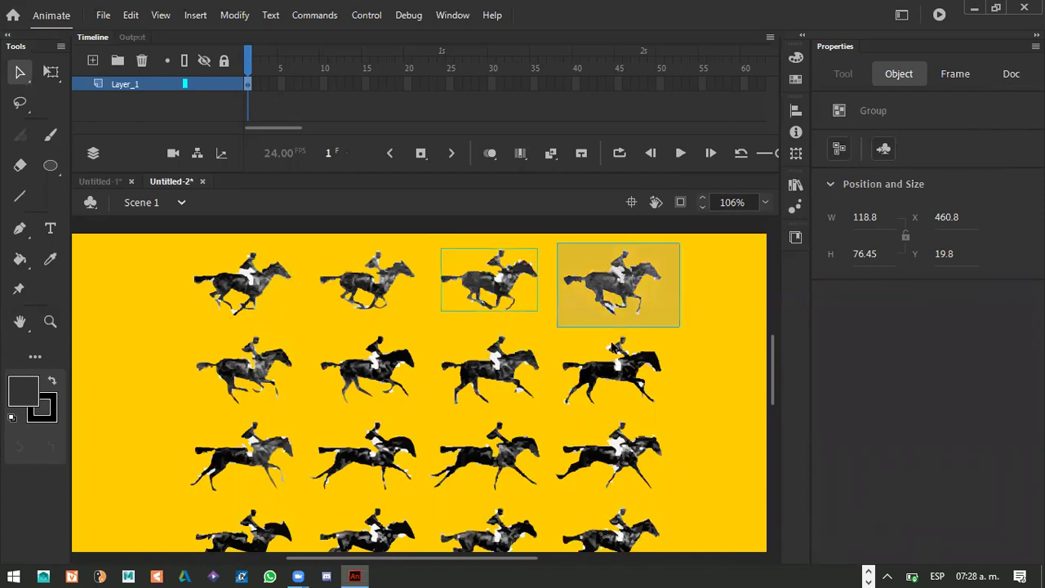
pyautogui.hotkey('ctrl', 'g')
pyautogui.moveTo(175, 333); pyautogui.dragTo(154, 371)
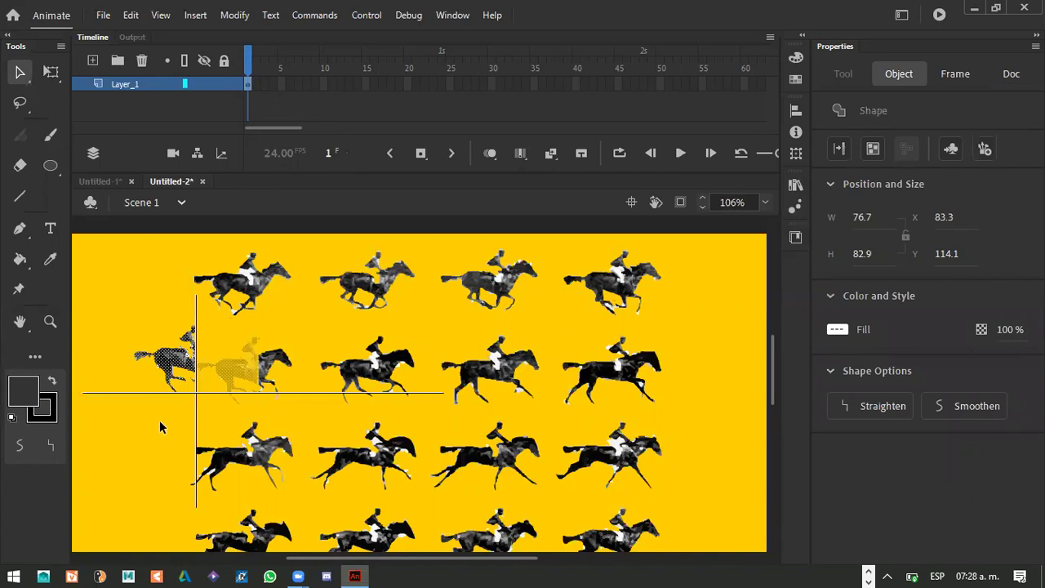
pyautogui.moveTo(160, 423); pyautogui.dragTo(160, 421)
pyautogui.hotkey('ctrl', 'z')
# Group the traced fragments of each of the four horses in the second row into a separate group per horse.
pyautogui.moveTo(200, 343); pyautogui.dragTo(301, 412)
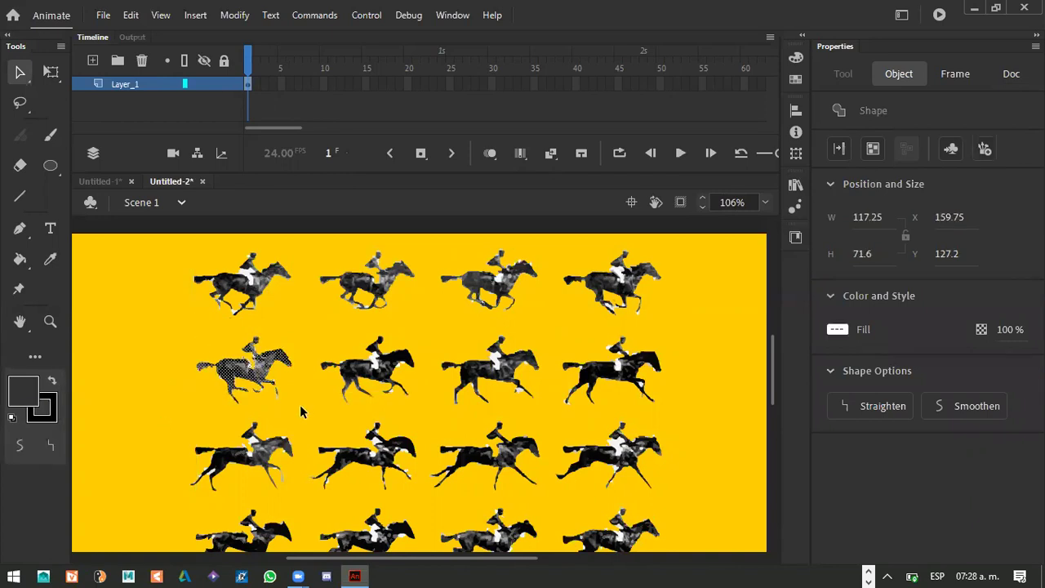
pyautogui.hotkey('ctrl', 'g')
pyautogui.moveTo(320, 325); pyautogui.dragTo(425, 413)
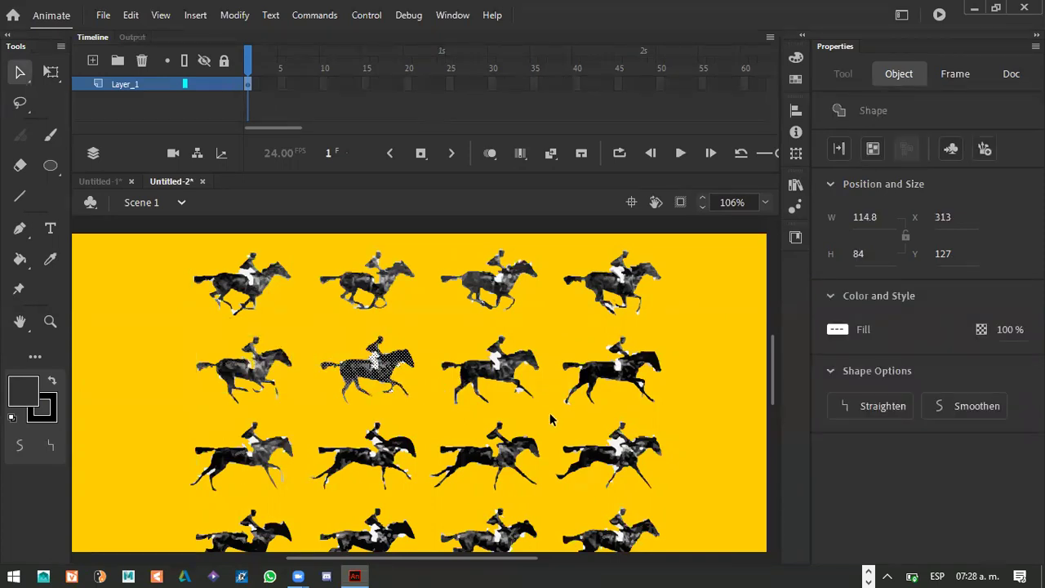
pyautogui.hotkey('ctrl', 'g')
pyautogui.moveTo(441, 322); pyautogui.dragTo(550, 414)
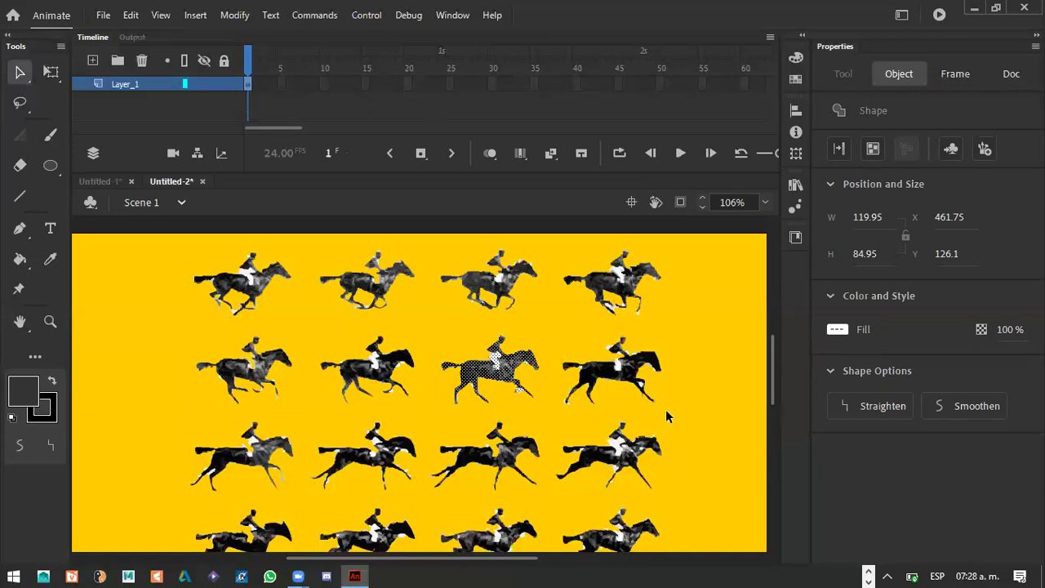
pyautogui.hotkey('ctrl', 'g')
pyautogui.hotkey('ctrl', 'g')
# Group the traced fragments of each of the first three horses in the third row into a separate group per horse.
pyautogui.moveTo(157, 409); pyautogui.dragTo(300, 494)
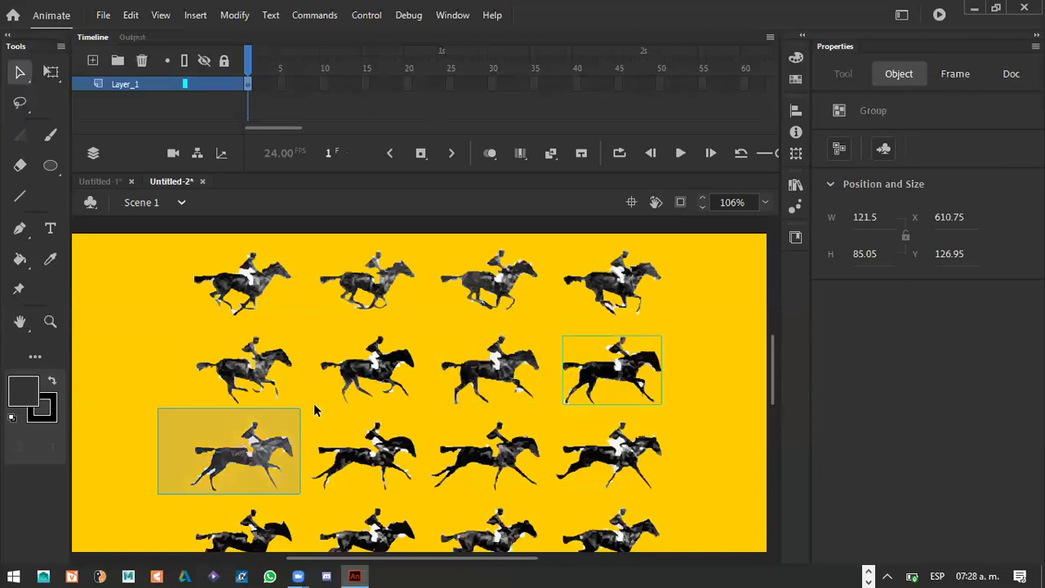
pyautogui.hotkey('ctrl', 'g')
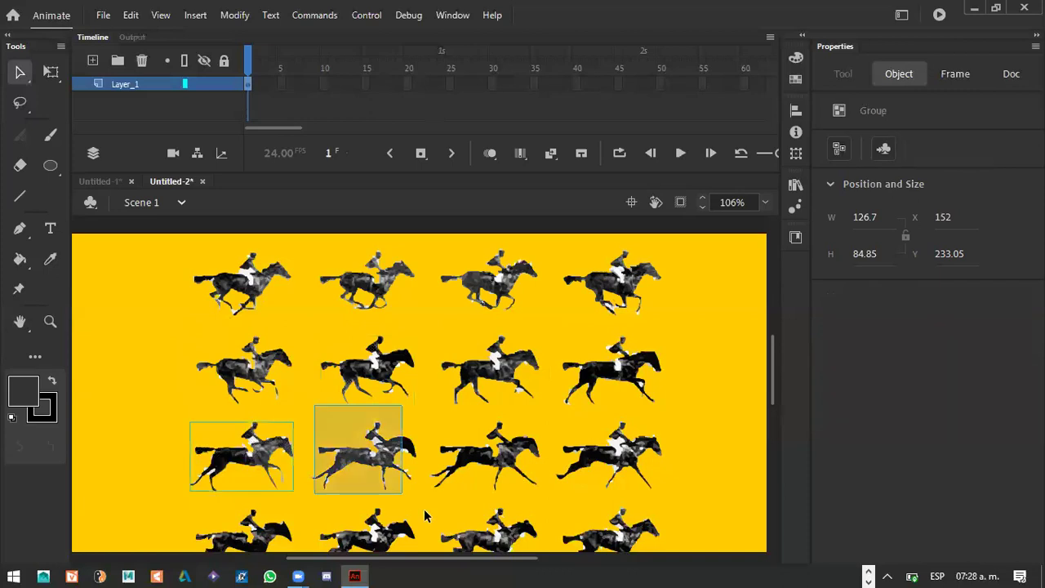
pyautogui.moveTo(298, 418); pyautogui.dragTo(297, 418)
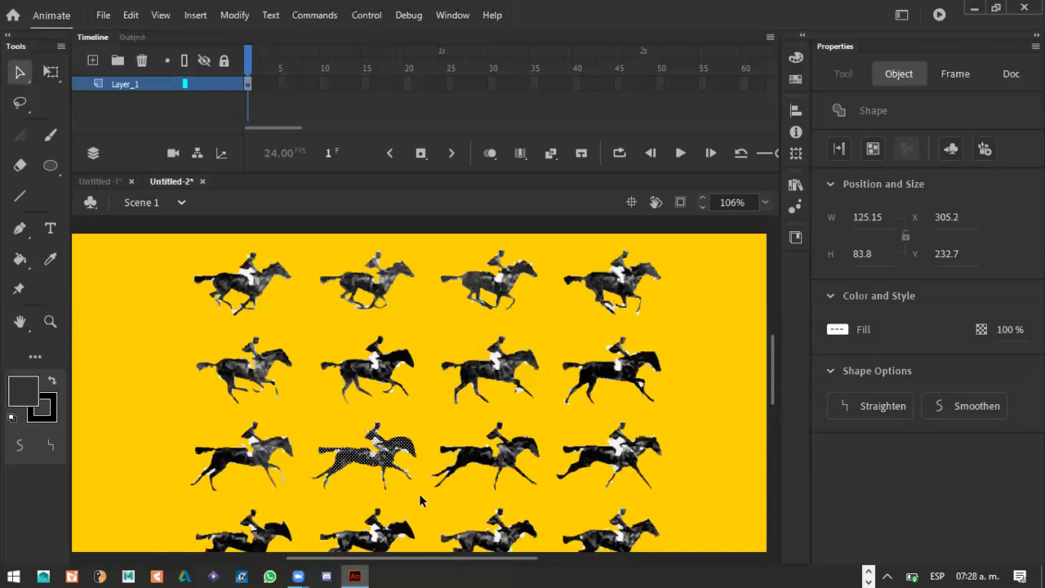
pyautogui.hotkey('ctrl', 'g')
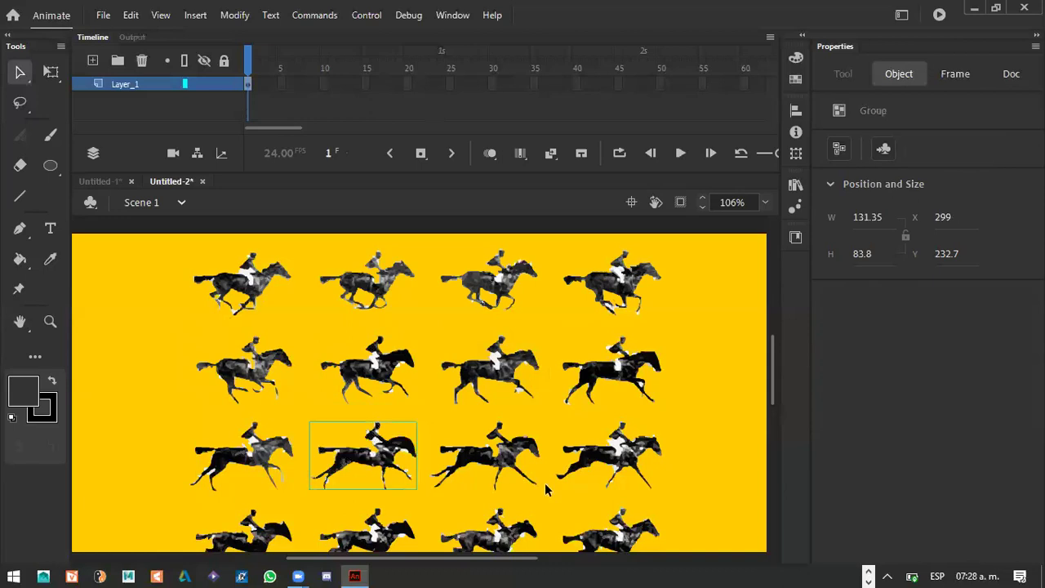
pyautogui.moveTo(428, 417); pyautogui.dragTo(552, 501)
pyautogui.hotkey('ctrl', 'g')
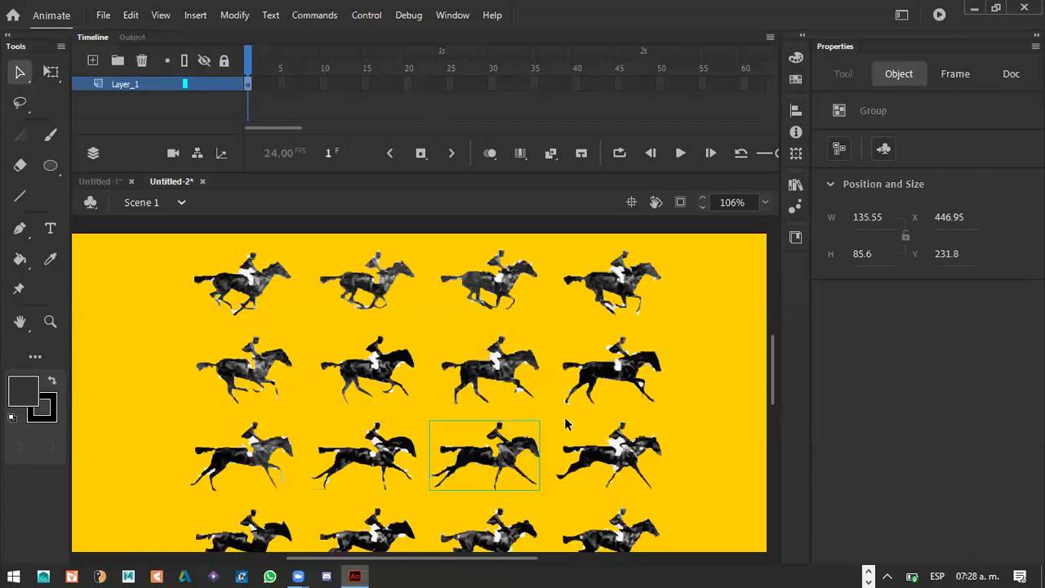
# Enter a horse group's isolated editing, return to the main scene and check the group of the third horse in the third row.
pyautogui.click(613, 474)
pyautogui.moveTo(553, 420); pyautogui.dragTo(676, 492)
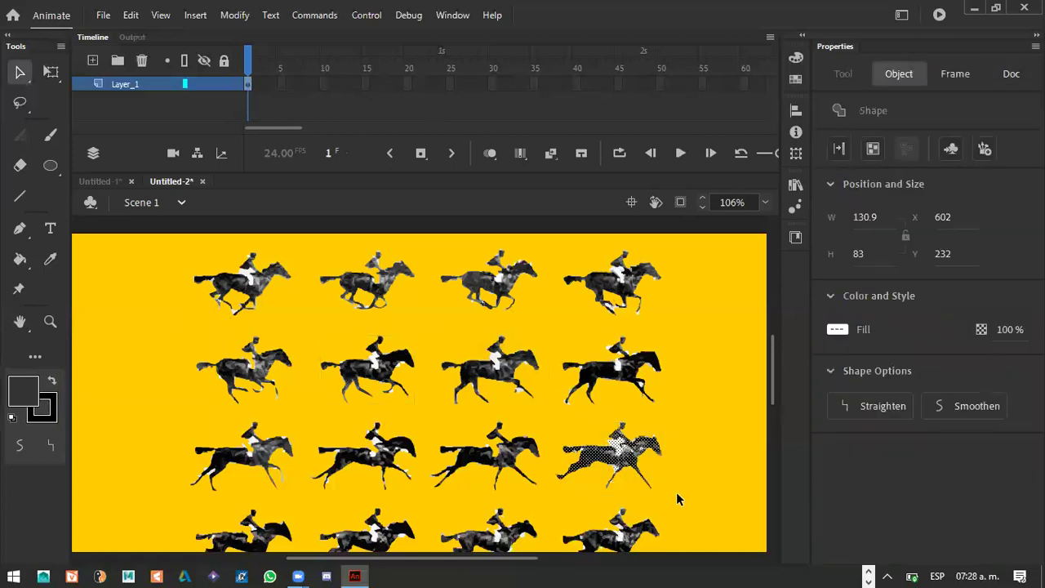
pyautogui.doubleClick(670, 437)
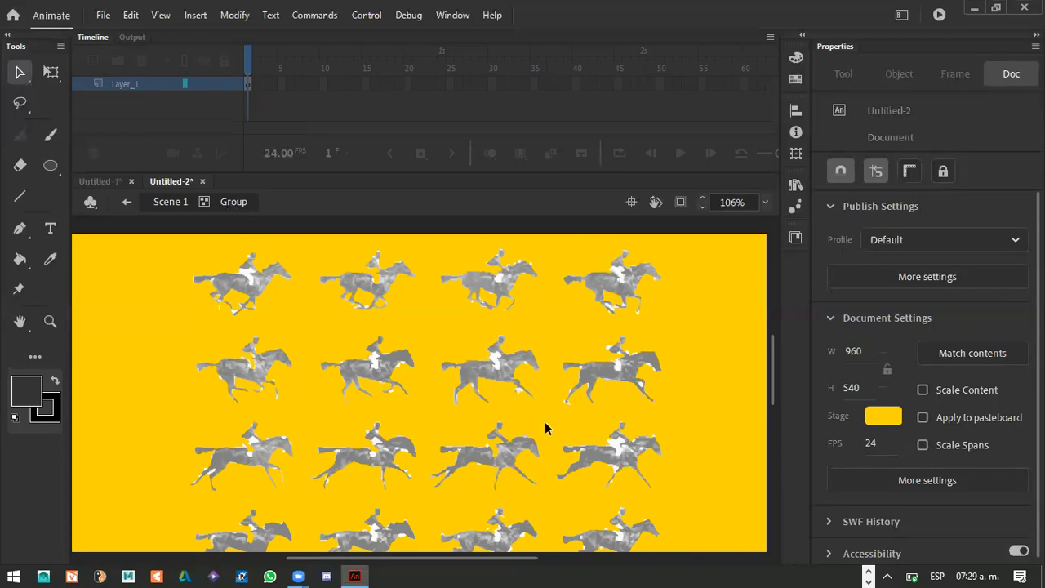
pyautogui.doubleClick(417, 430)
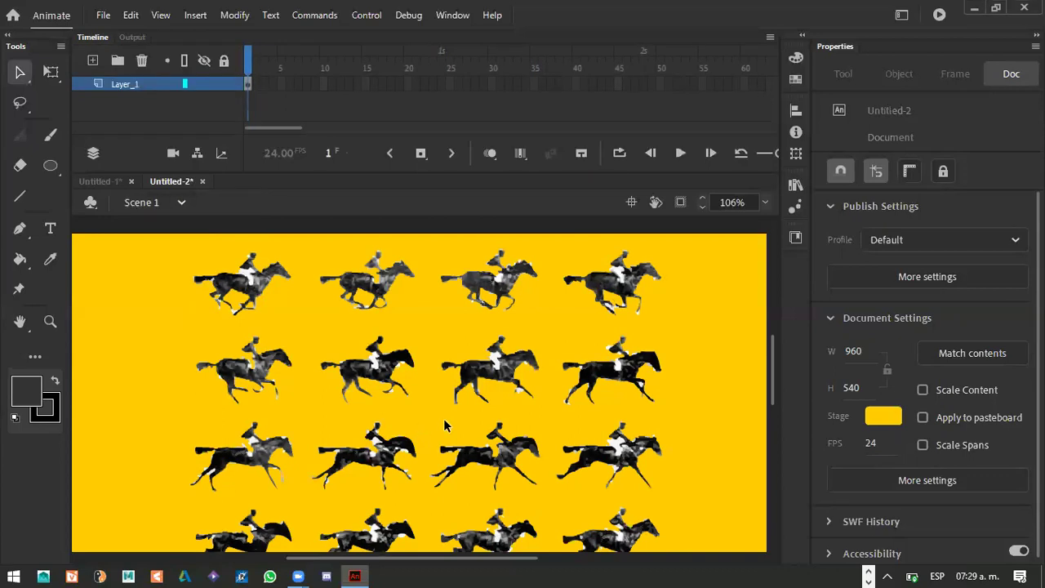
pyautogui.click(432, 418)
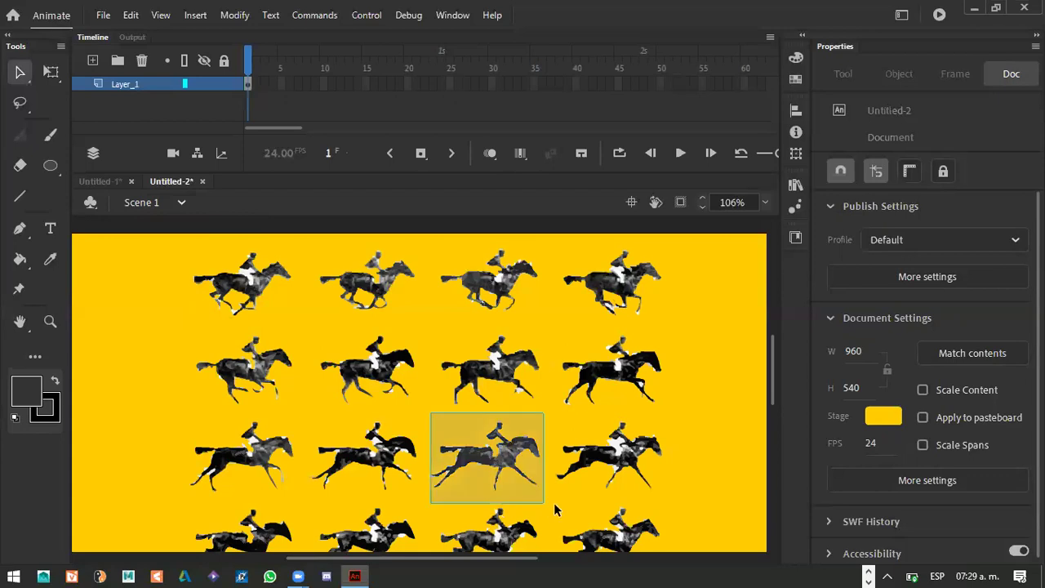
pyautogui.click(553, 508)
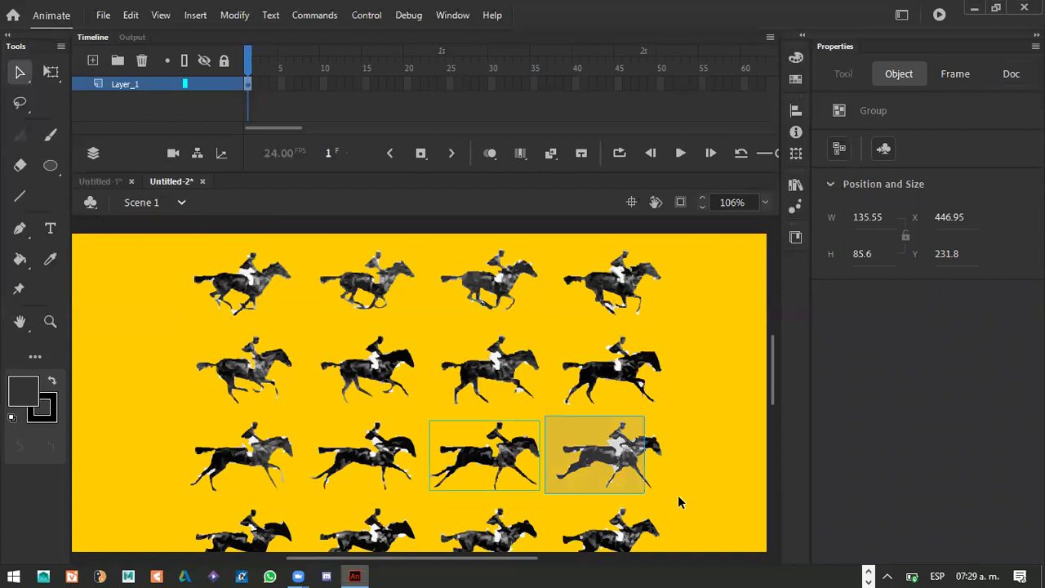
# Group the traced fragments of the fourth horse in the third row.
pyautogui.hotkey('ctrl', 'b')
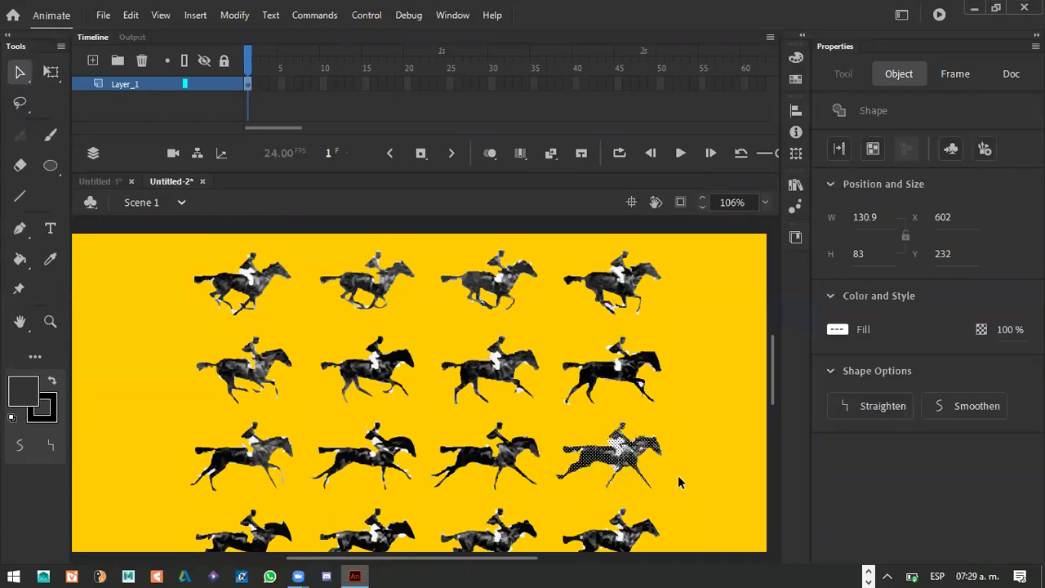
pyautogui.hotkey('ctrl', 'g')
pyautogui.scroll(-2, 700, 361)
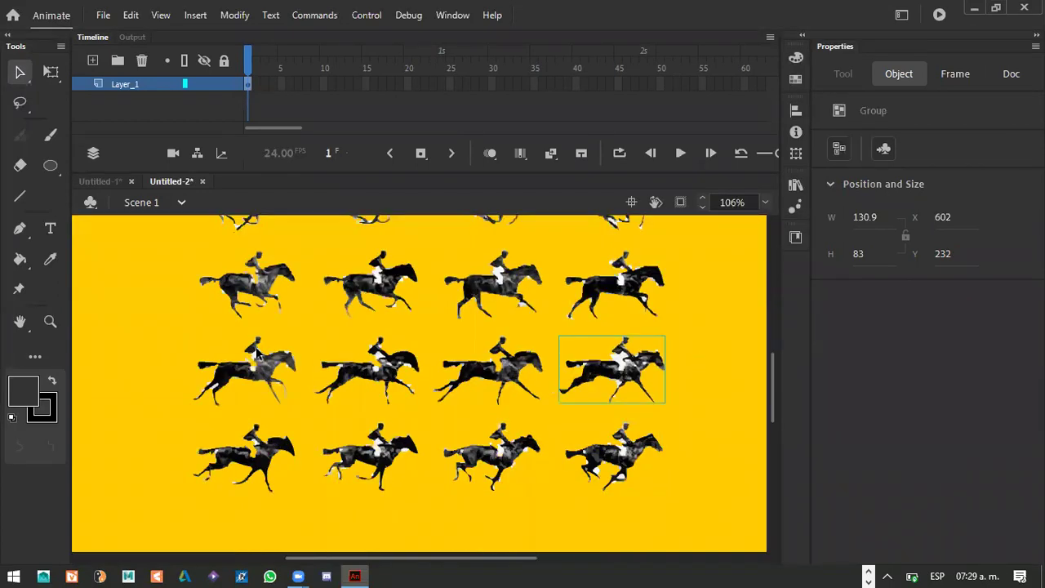
# Group all the shapes of the first horse and rider in the bottom row.
pyautogui.scroll(-1, 175, 378)
pyautogui.moveTo(182, 364); pyautogui.dragTo(321, 462)
pyautogui.hotkey('ctrl', 'g')
pyautogui.moveTo(328, 360); pyautogui.dragTo(442, 455)
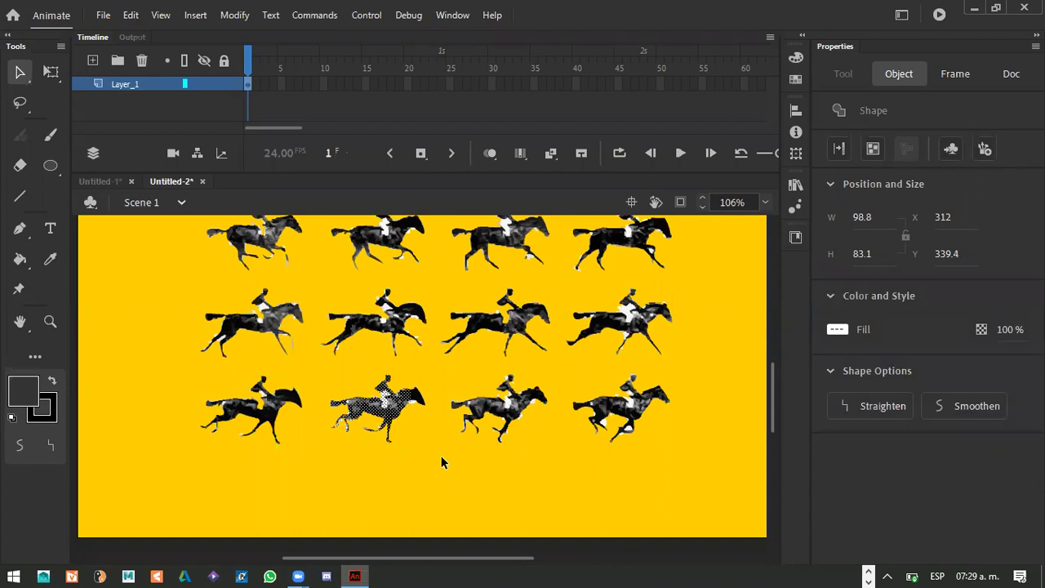
pyautogui.click(429, 449)
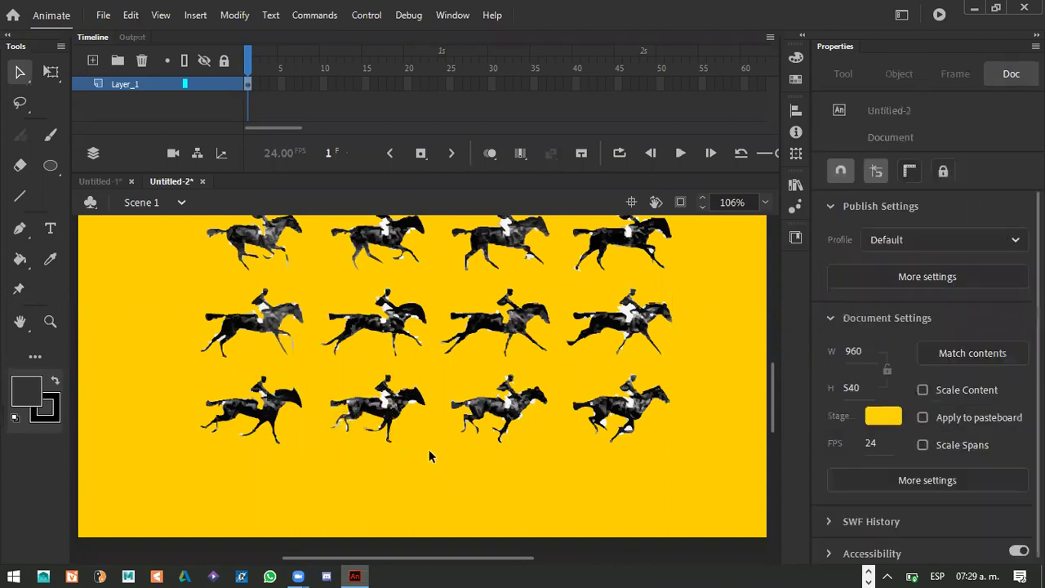
pyautogui.hotkey('ctrl', 'z')
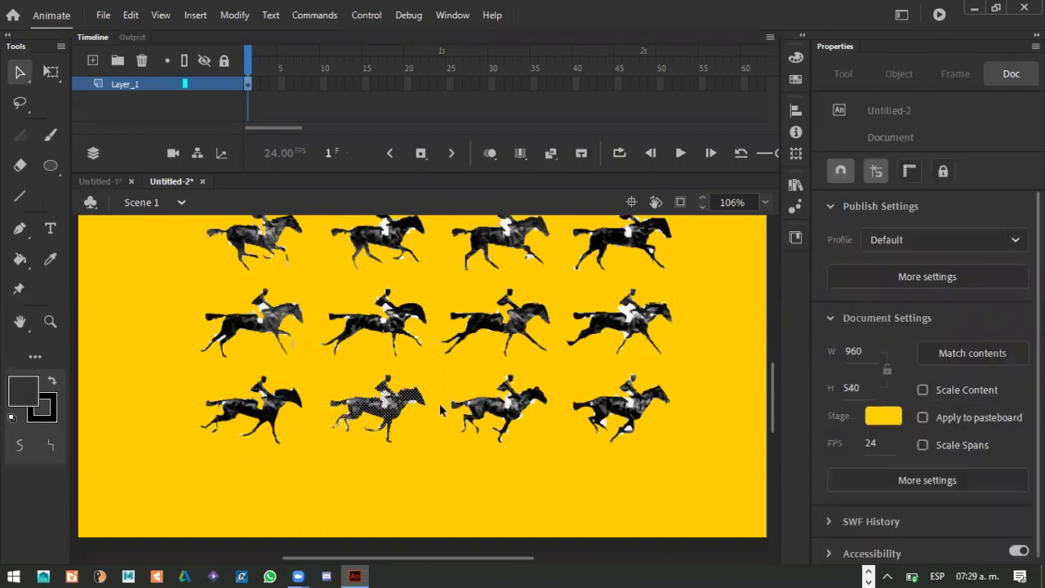
pyautogui.hotkey('ctrl', 'g')
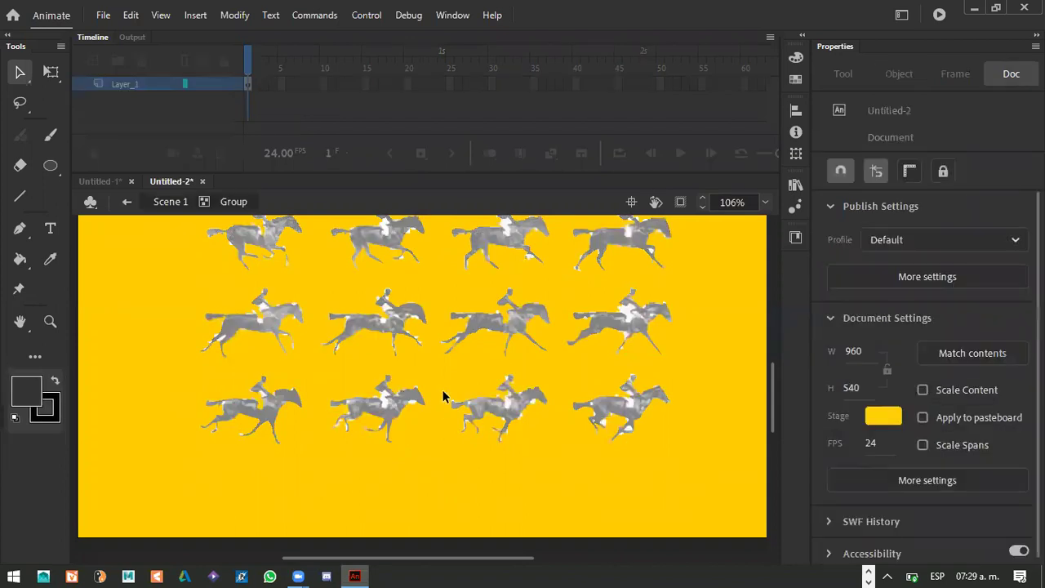
pyautogui.click(172, 202)
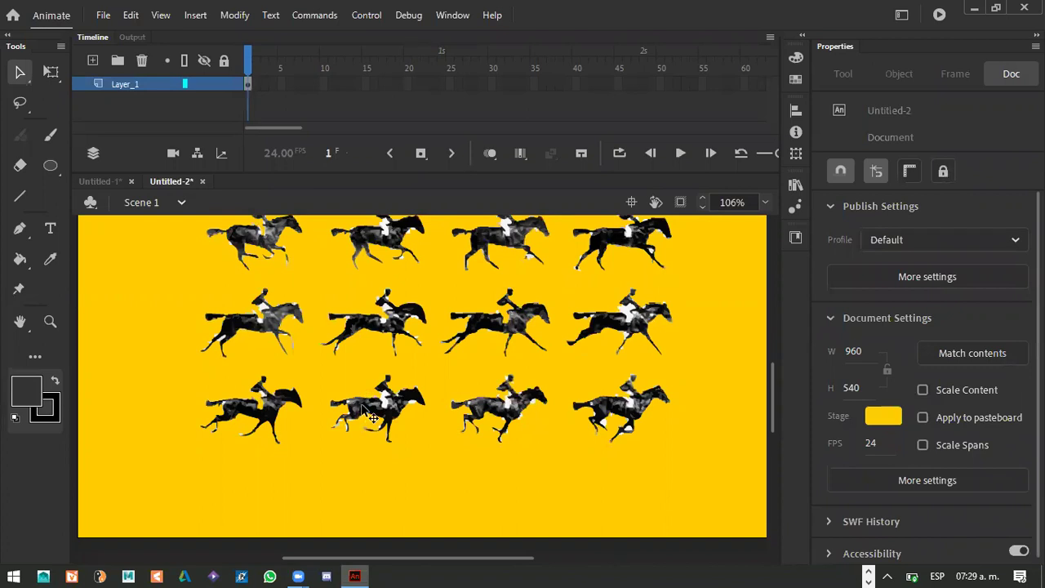
# Select all the shapes of the second horse and rider in the bottom row and group them.
pyautogui.click(351, 335)
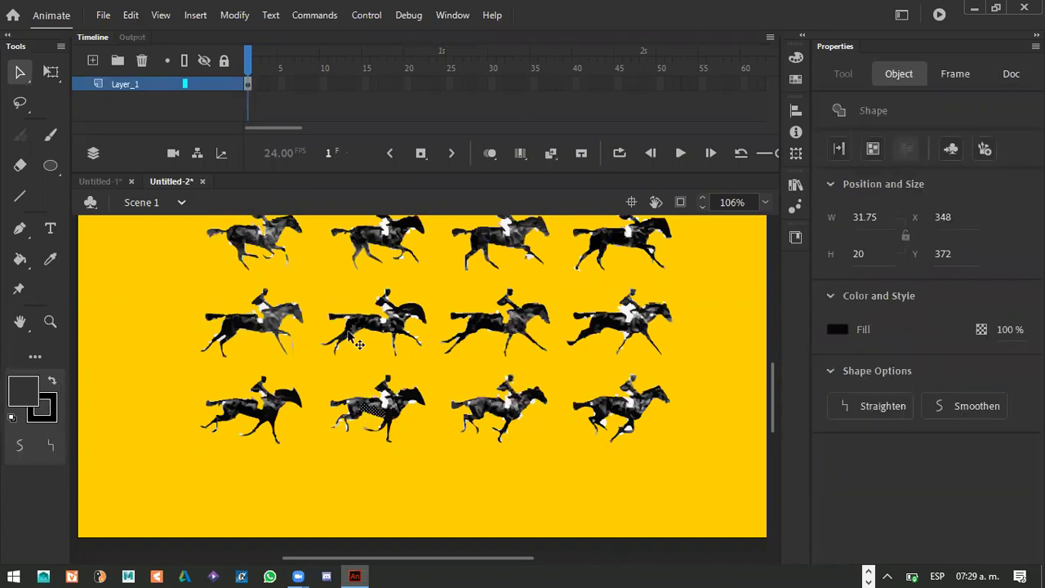
pyautogui.click(325, 368)
pyautogui.click(421, 455)
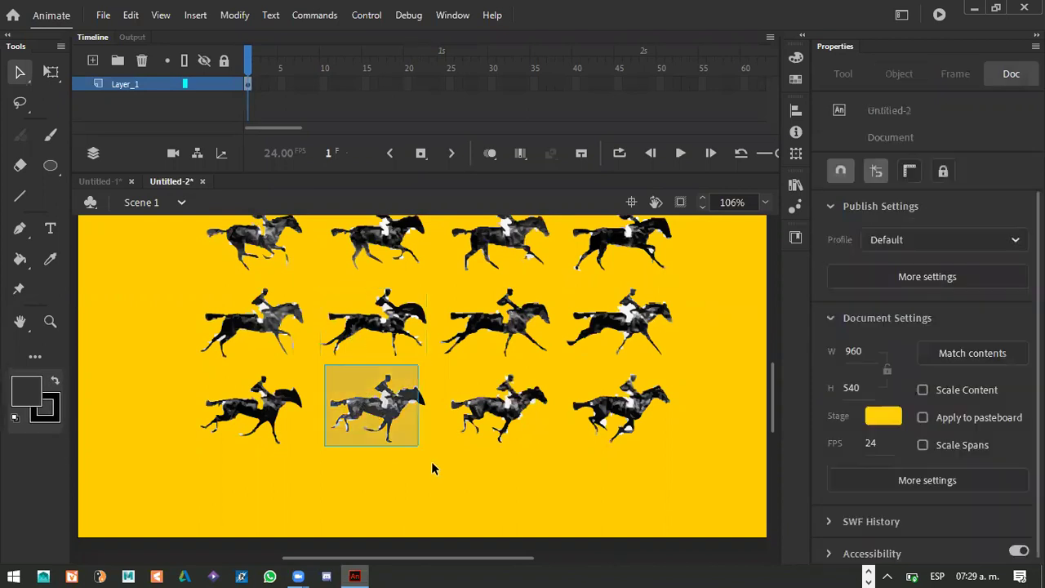
pyautogui.click(426, 452)
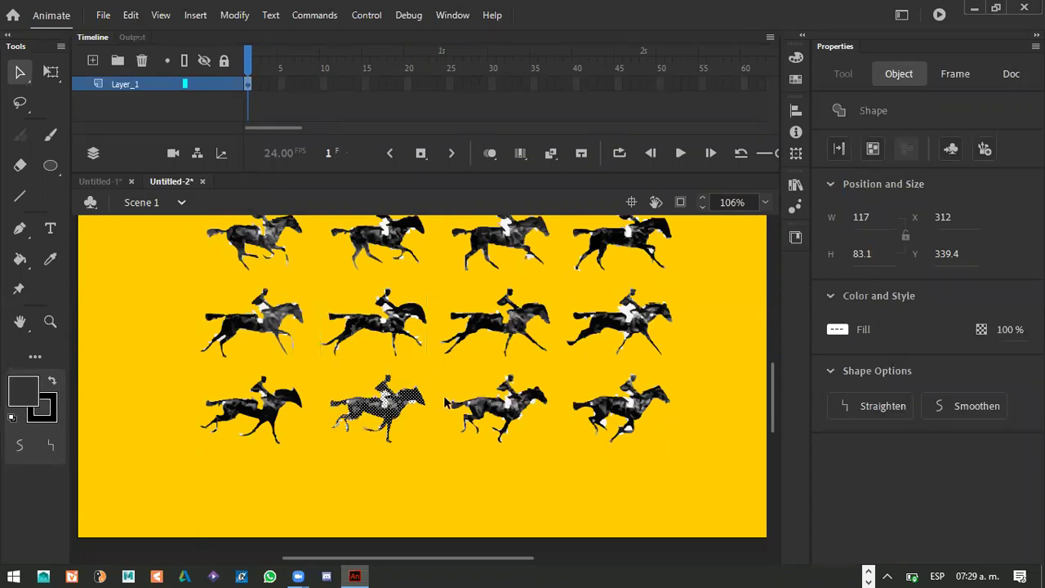
pyautogui.hotkey('ctrl', 'g')
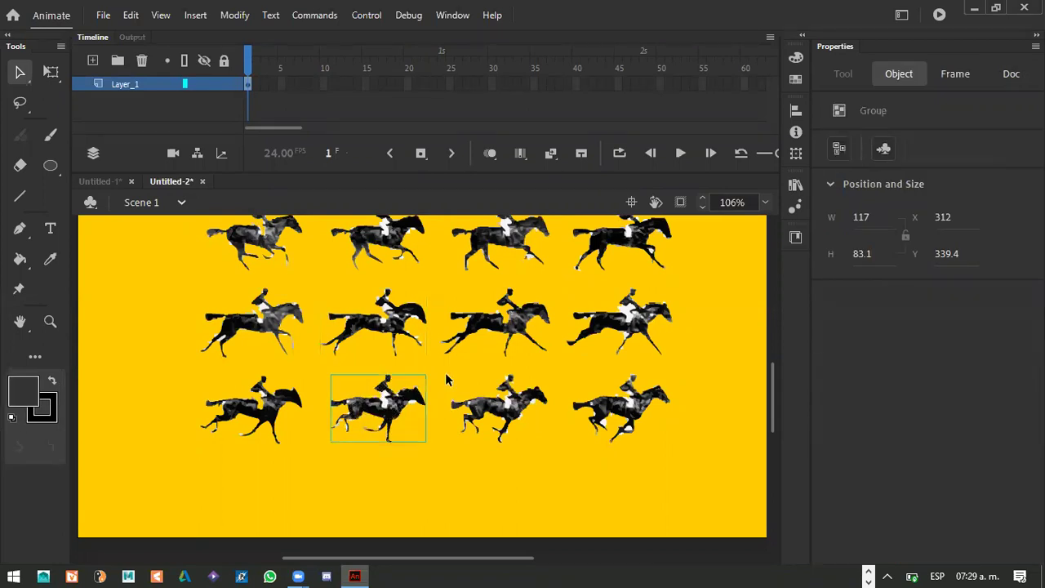
# Group the shapes of the third horse in the bottom row and those of the fourth horse, each as its own group.
pyautogui.click(542, 451)
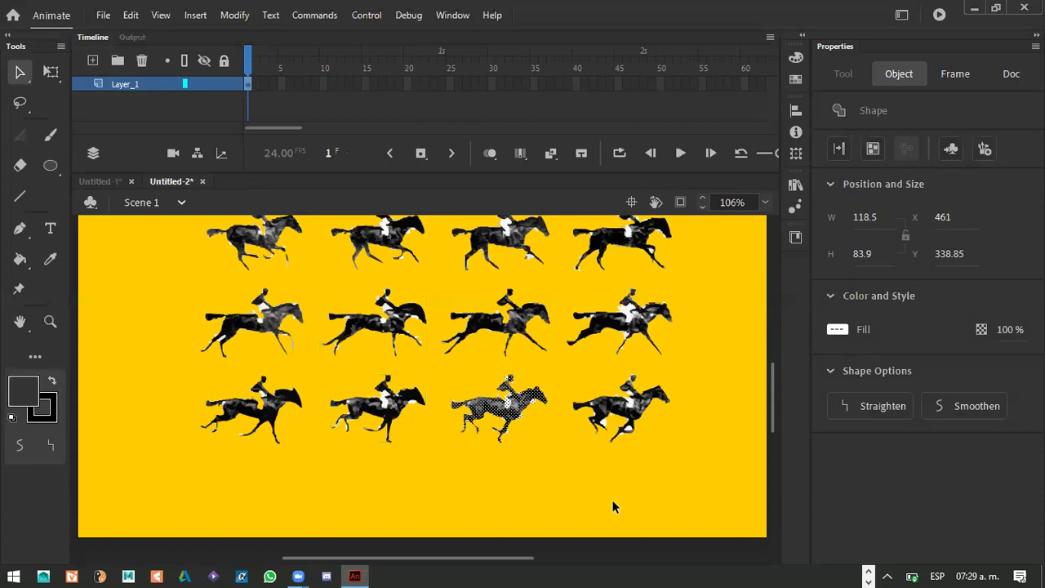
pyautogui.hotkey('ctrl', 'g')
pyautogui.click(676, 459)
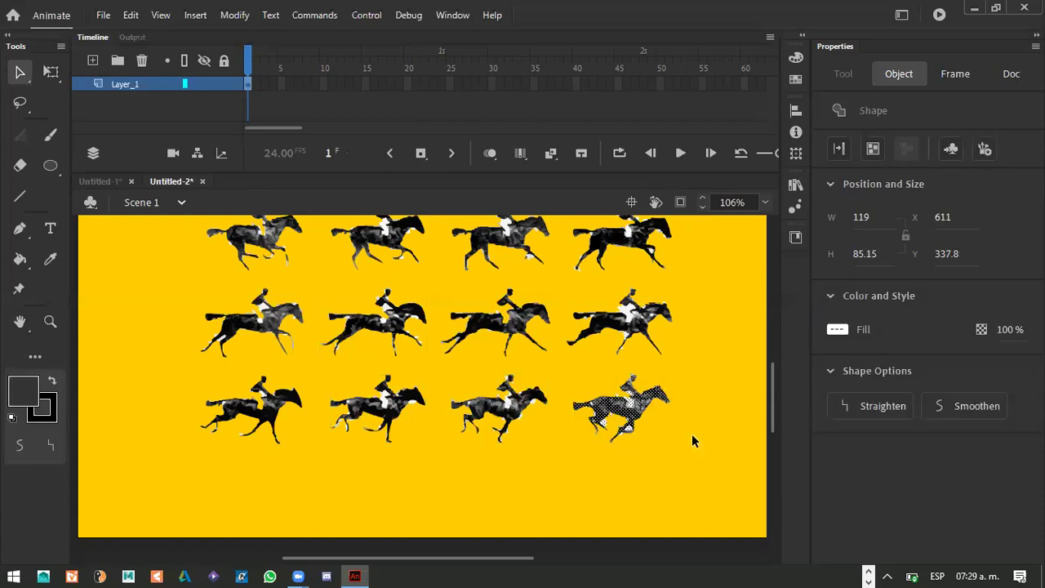
pyautogui.hotkey('ctrl', 'g')
# Select horses across the different rows to check that each figure is a single group.
pyautogui.scroll(3, 539, 427)
pyautogui.click(513, 435)
pyautogui.click(249, 420)
pyautogui.click(396, 515)
pyautogui.click(622, 335)
pyautogui.click(253, 249)
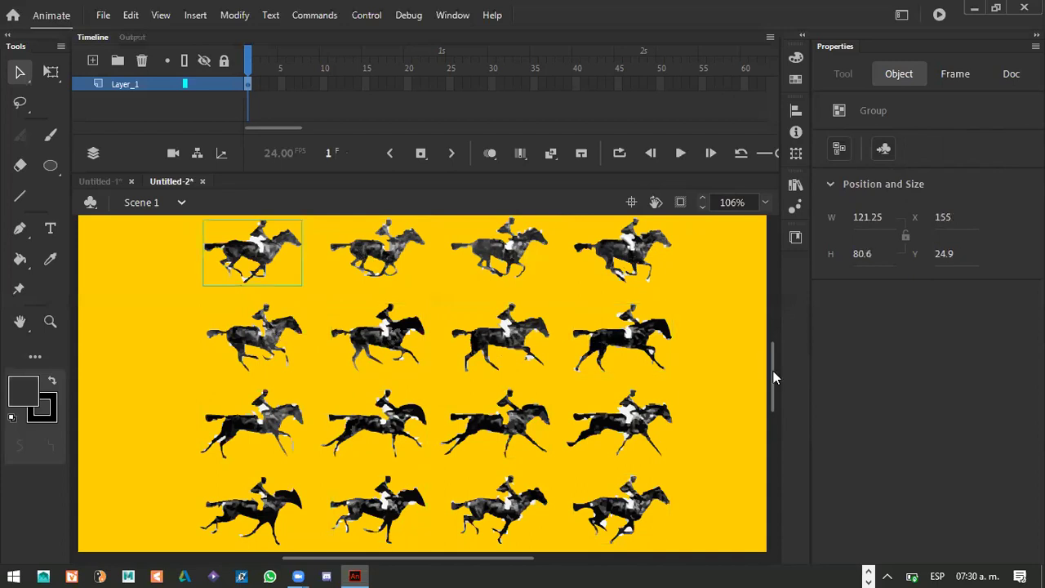
pyautogui.moveTo(774, 372); pyautogui.dragTo(775, 363)
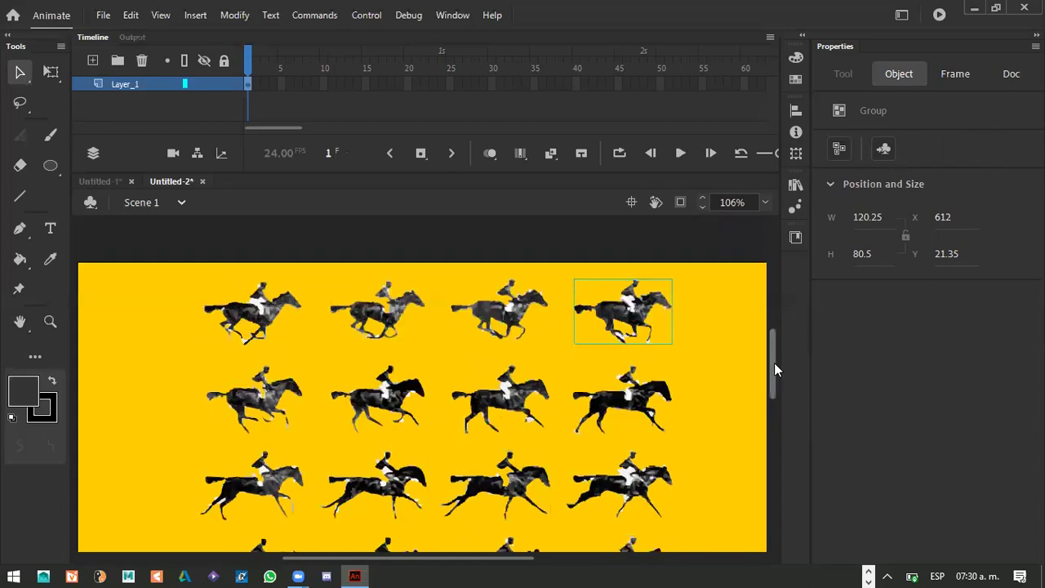
pyautogui.scroll(-1, 774, 362)
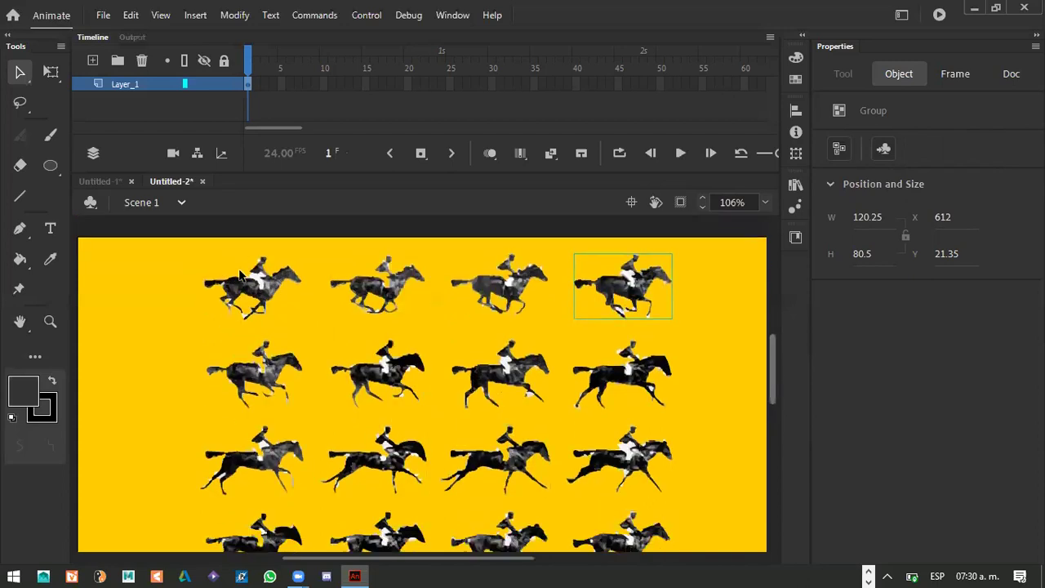
# Convert the first horse group in the top row into a Movie Clip symbol, keeping the default name.
pyautogui.click(278, 296)
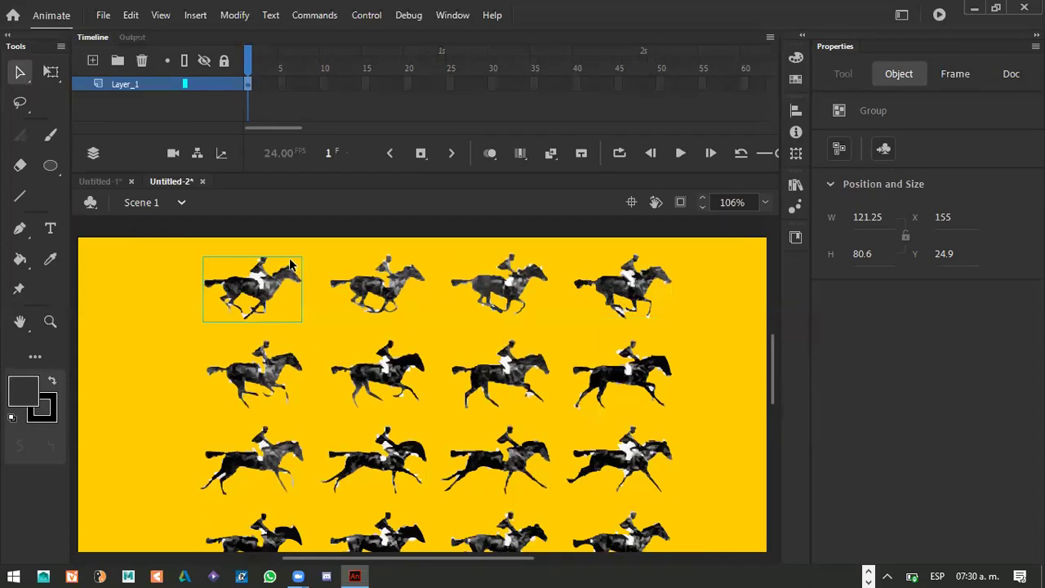
pyautogui.press('F8')
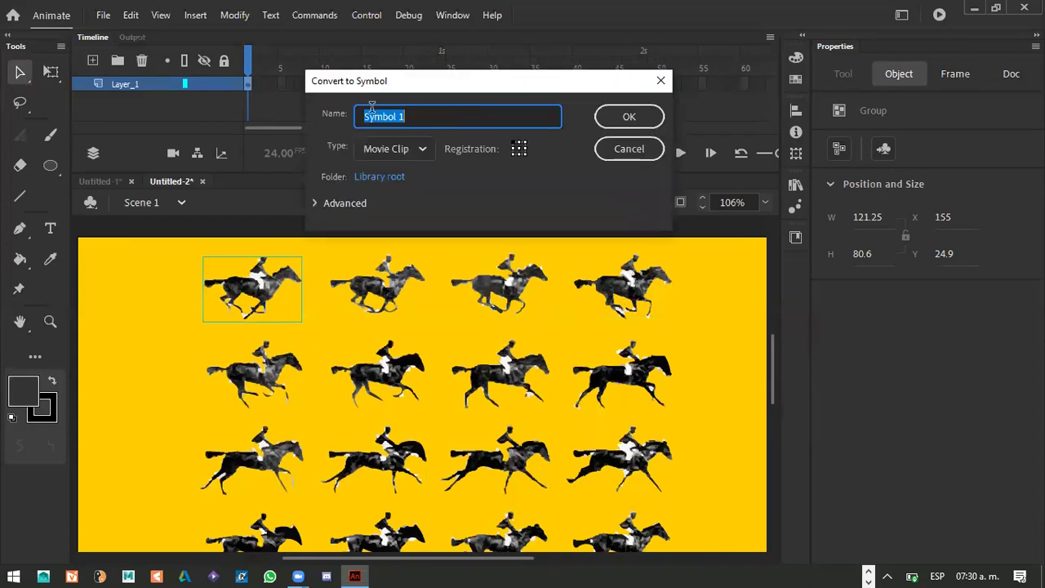
pyautogui.click(630, 116)
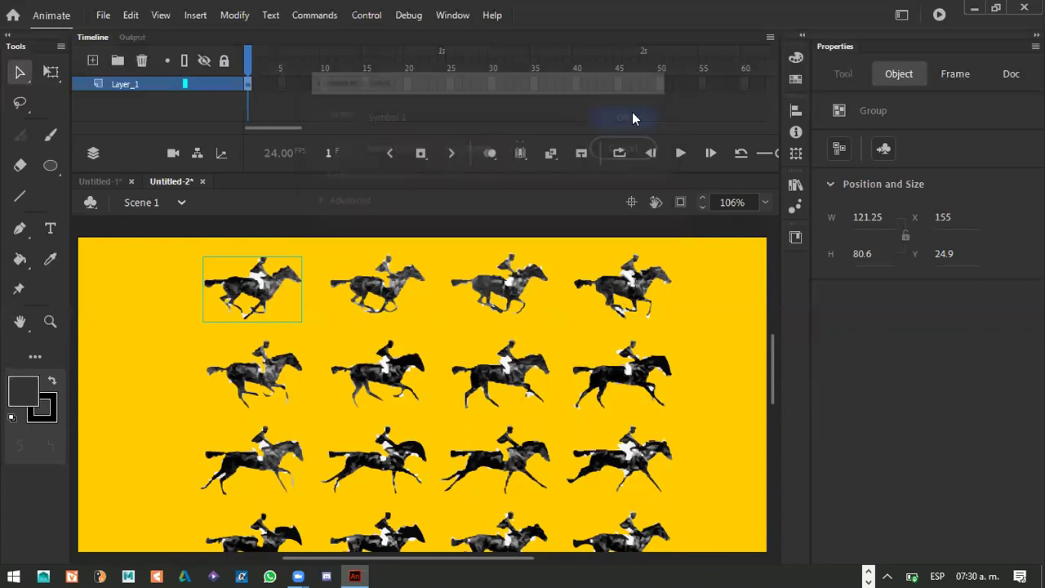
pyautogui.click(177, 252)
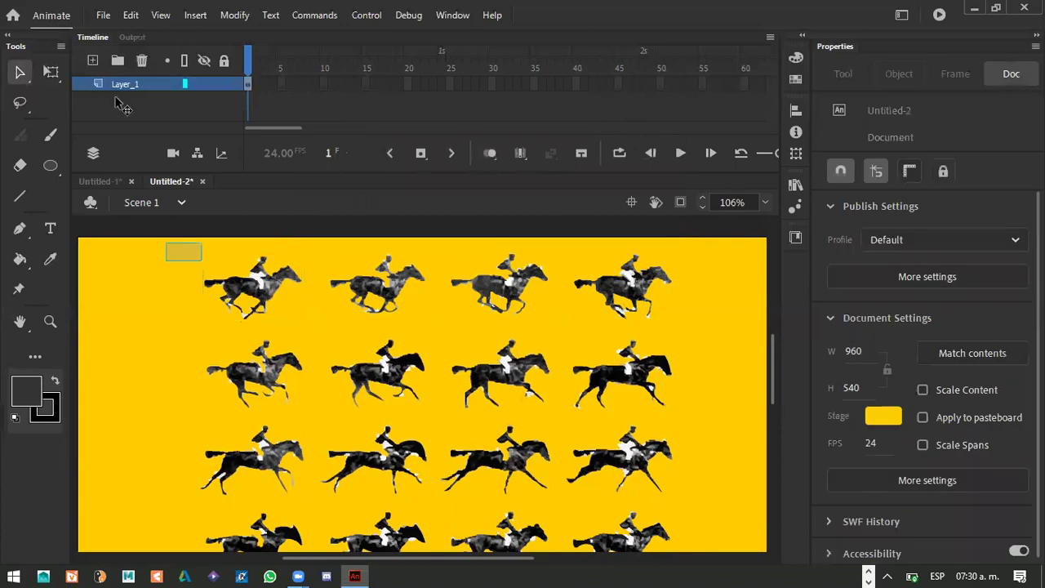
# Convert the first horse's symbol instance in the top row into another Movie Clip symbol named "caballos".
pyautogui.moveTo(202, 261); pyautogui.dragTo(302, 322)
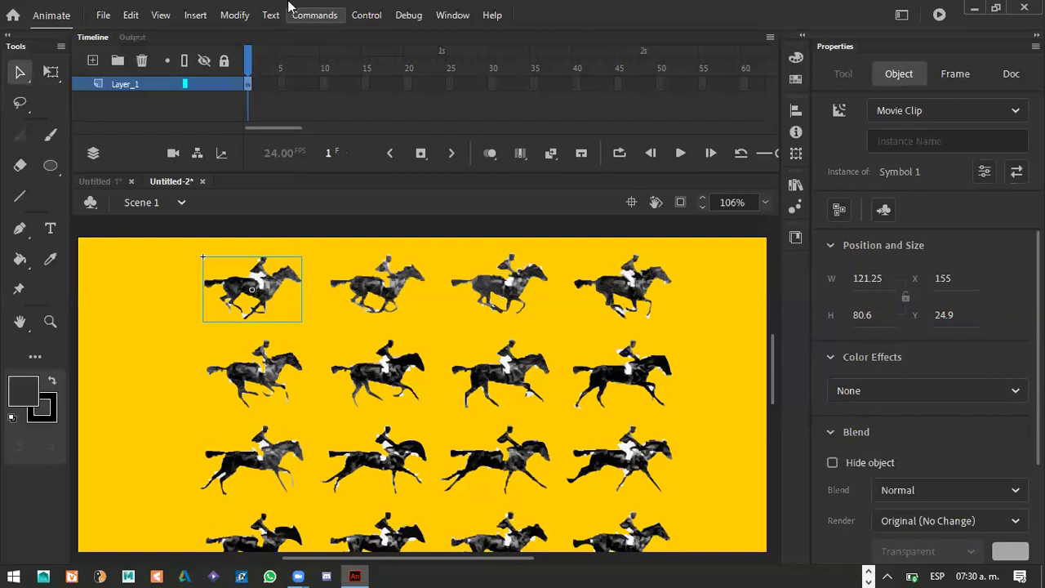
pyautogui.click(236, 16)
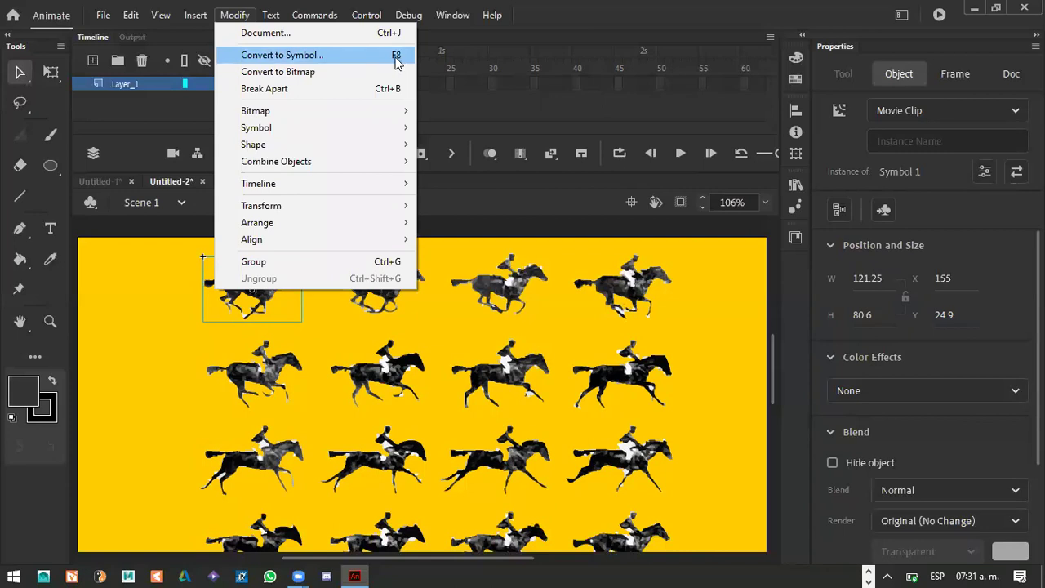
pyautogui.click(394, 58)
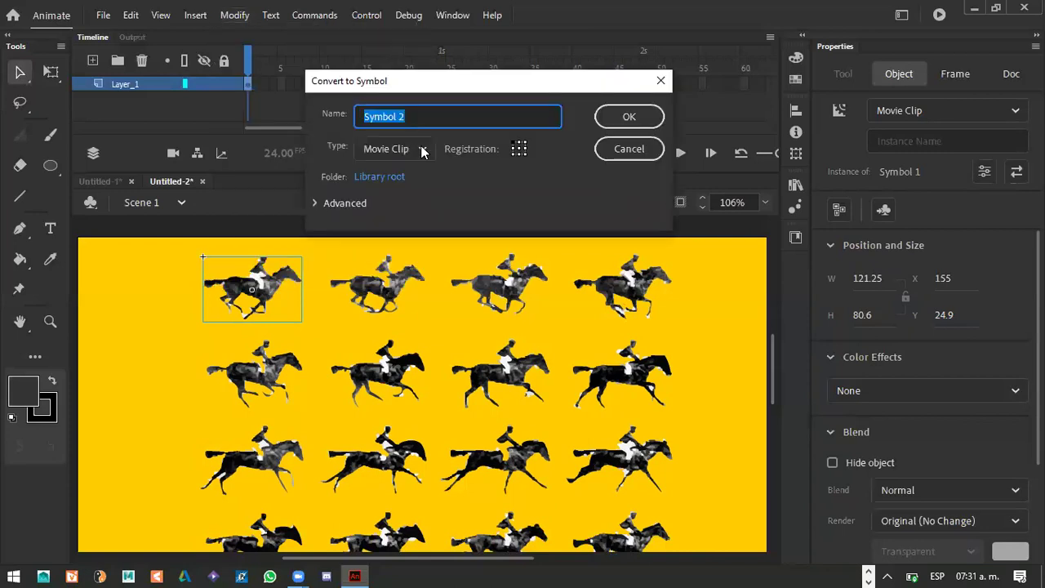
pyautogui.click(423, 150)
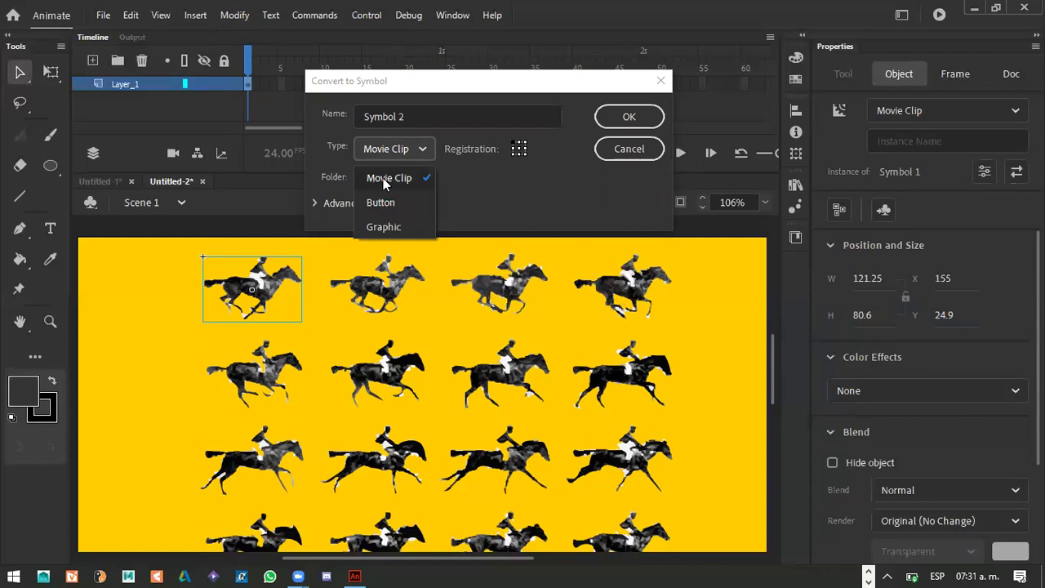
pyautogui.click(416, 114)
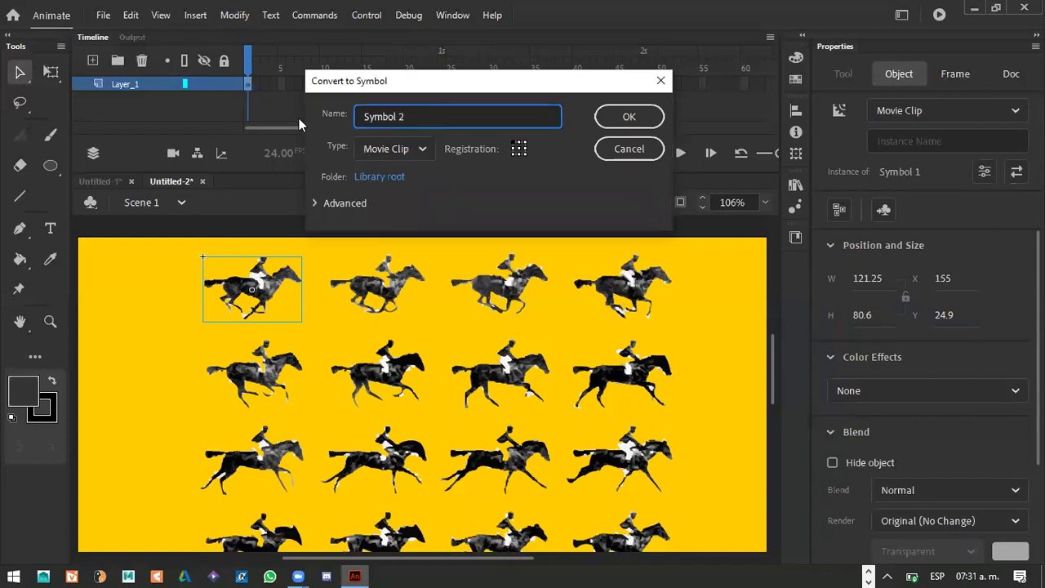
pyautogui.hotkey('ctrl', 'a')
pyautogui.write('caballos')
pyautogui.click(629, 117)
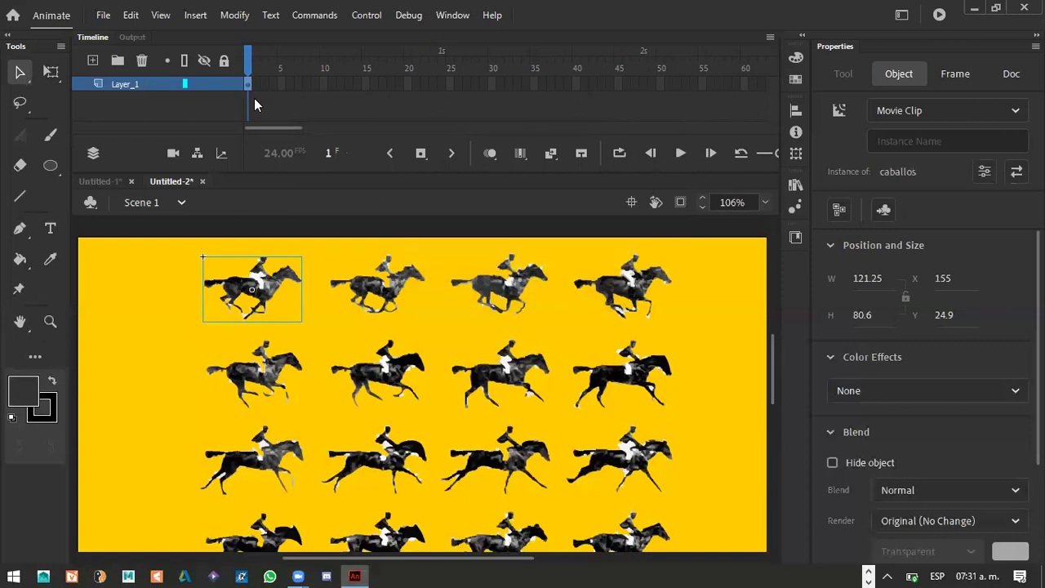
# Rename the main timeline's Layer_1 as "línea principal".
pyautogui.click(142, 84)
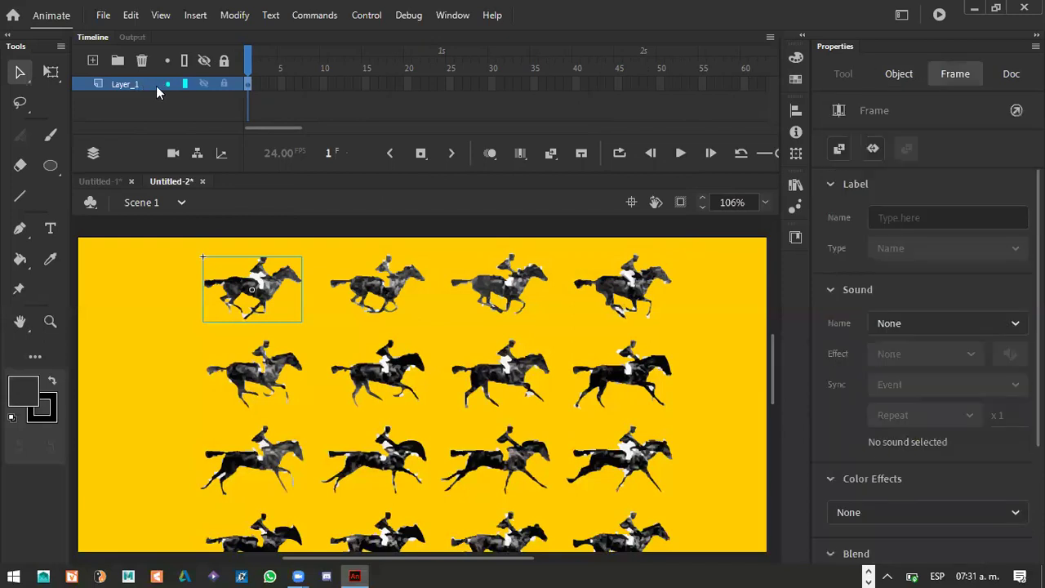
pyautogui.doubleClick(156, 86)
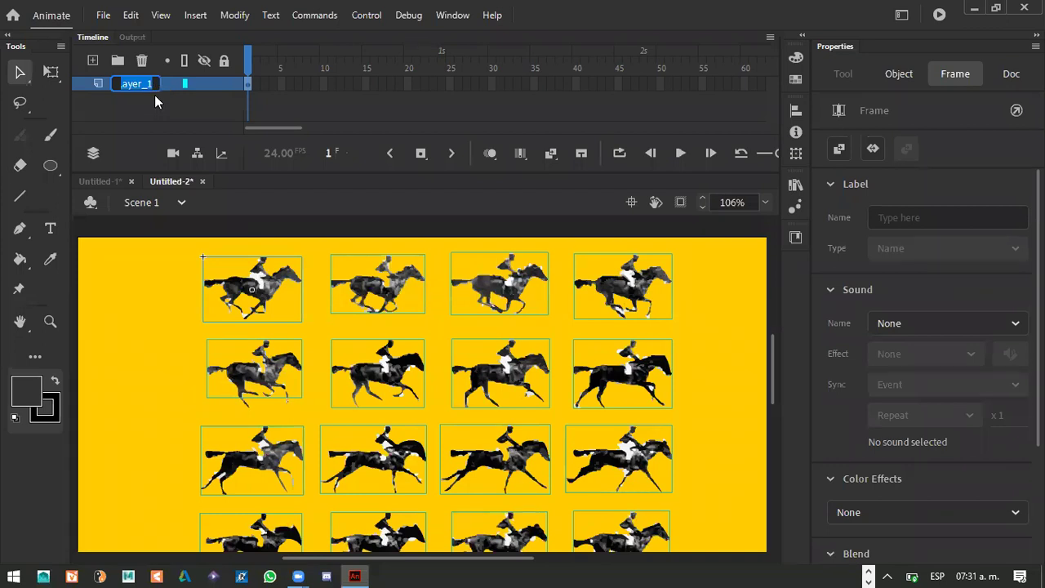
pyautogui.write('línea principal')
pyautogui.press('Return')
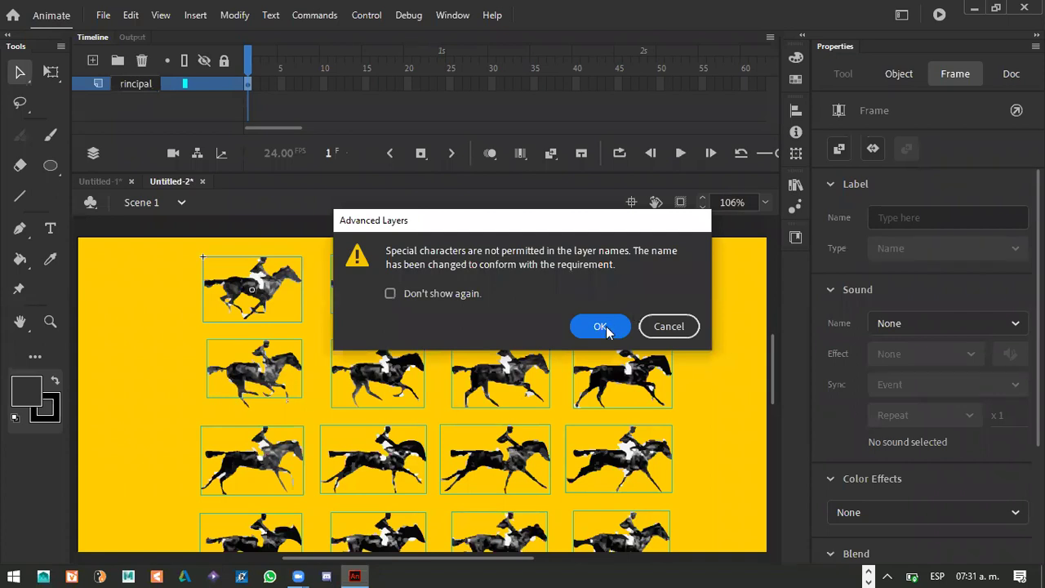
pyautogui.press('Return')
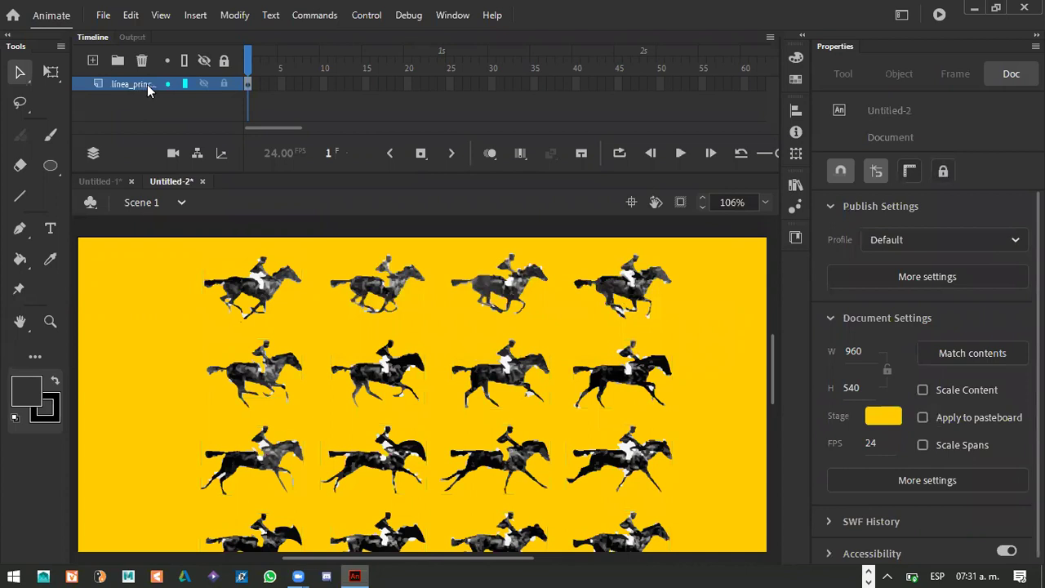
pyautogui.click(148, 86)
pyautogui.doubleClick(116, 85)
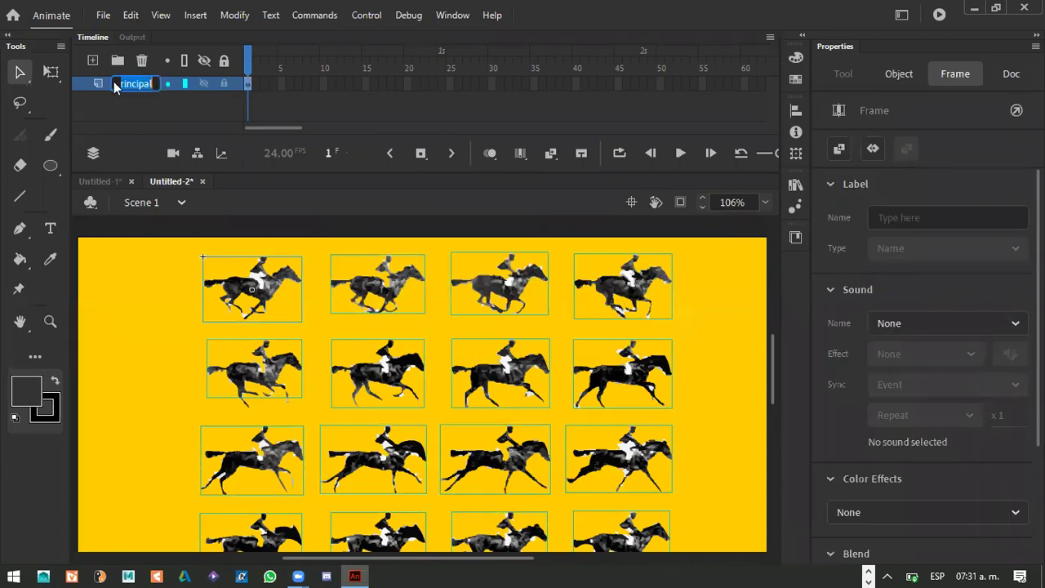
pyautogui.click(182, 127)
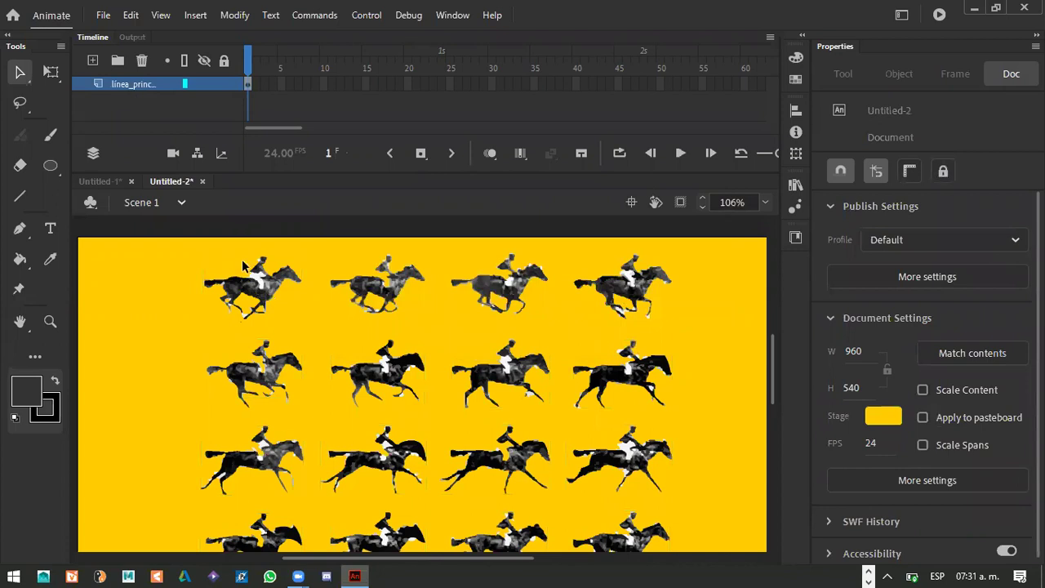
# Look inside the caballos movie clip and return to Scene 1.
pyautogui.click(260, 291)
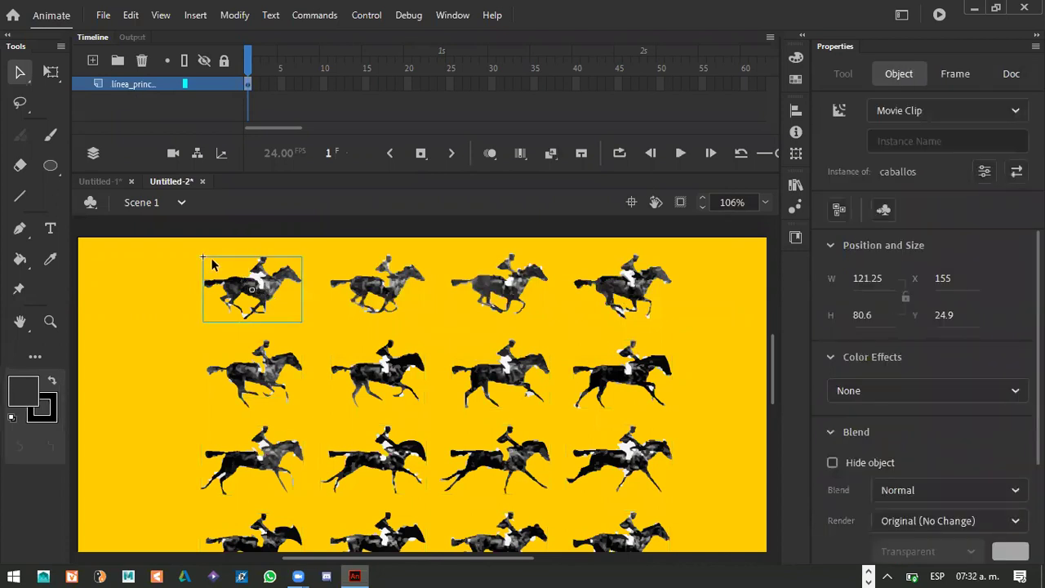
pyautogui.doubleClick(251, 295)
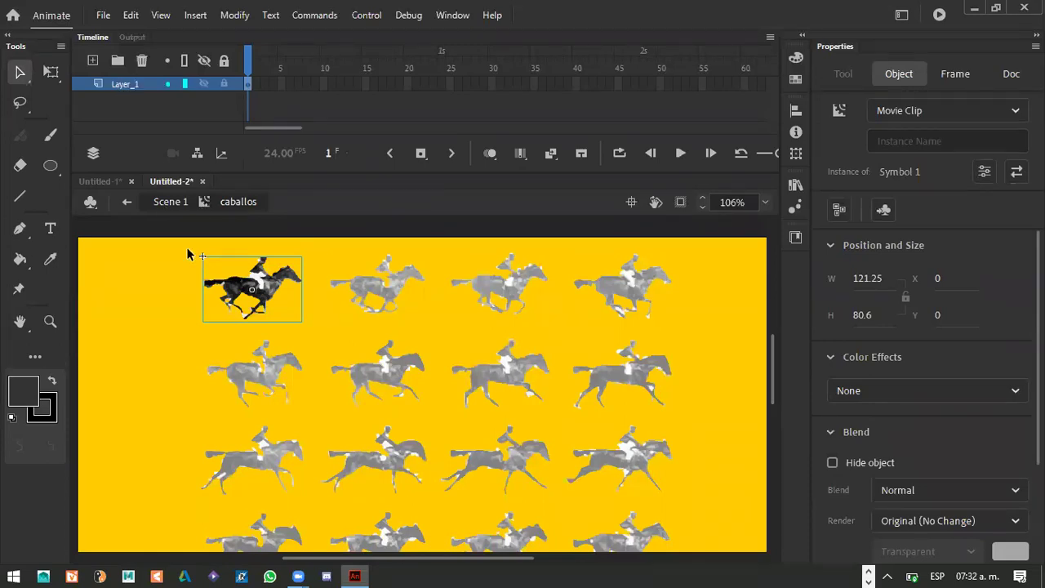
pyautogui.click(171, 202)
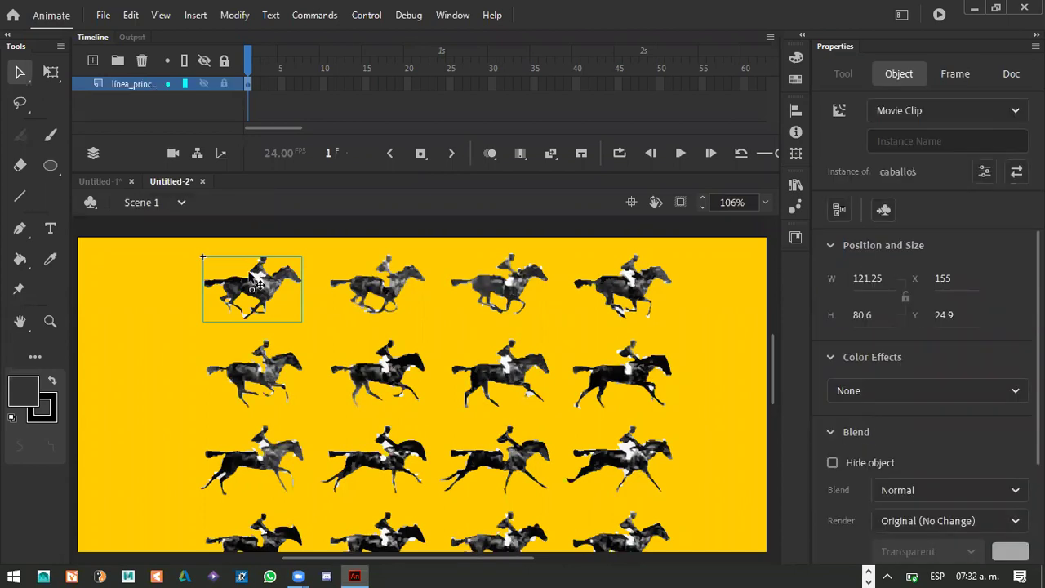
# Open the caballos movie clip for editing and rename its Layer_1 as "caballos".
pyautogui.hotkey('ctrl', 'e')
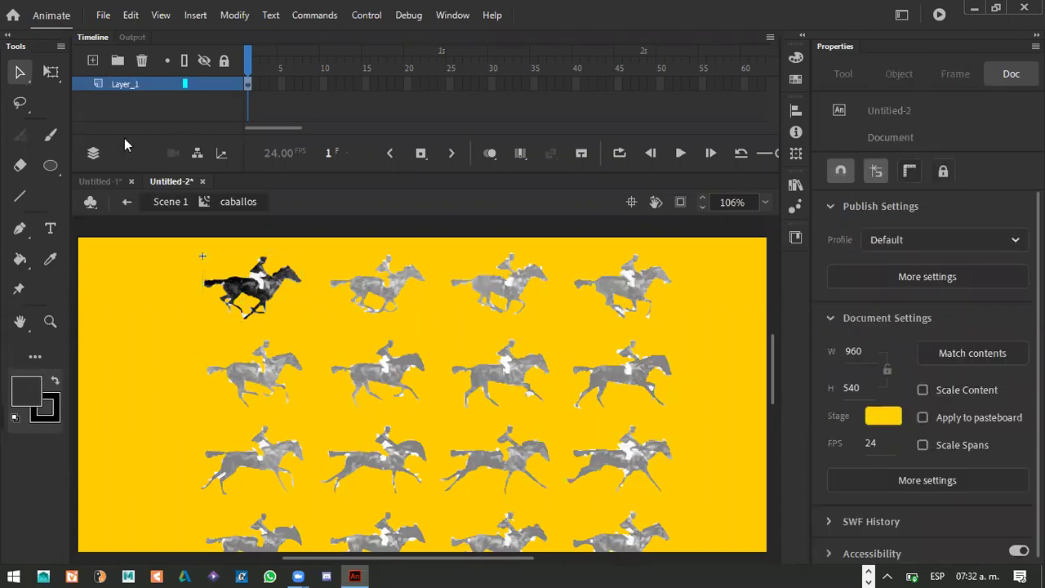
pyautogui.click(138, 87)
pyautogui.doubleClick(144, 85)
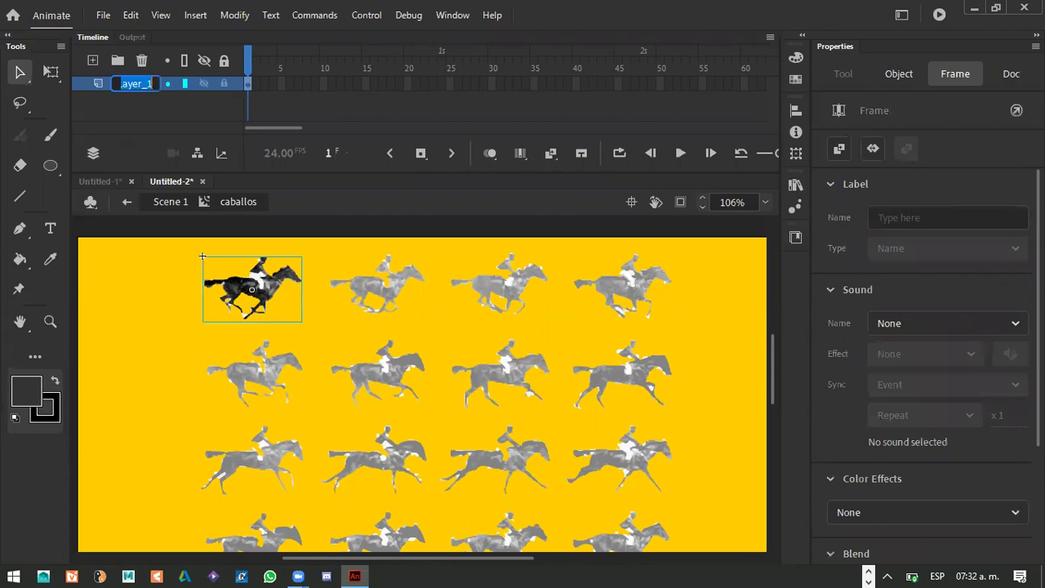
pyautogui.write('caballos')
pyautogui.press('Return')
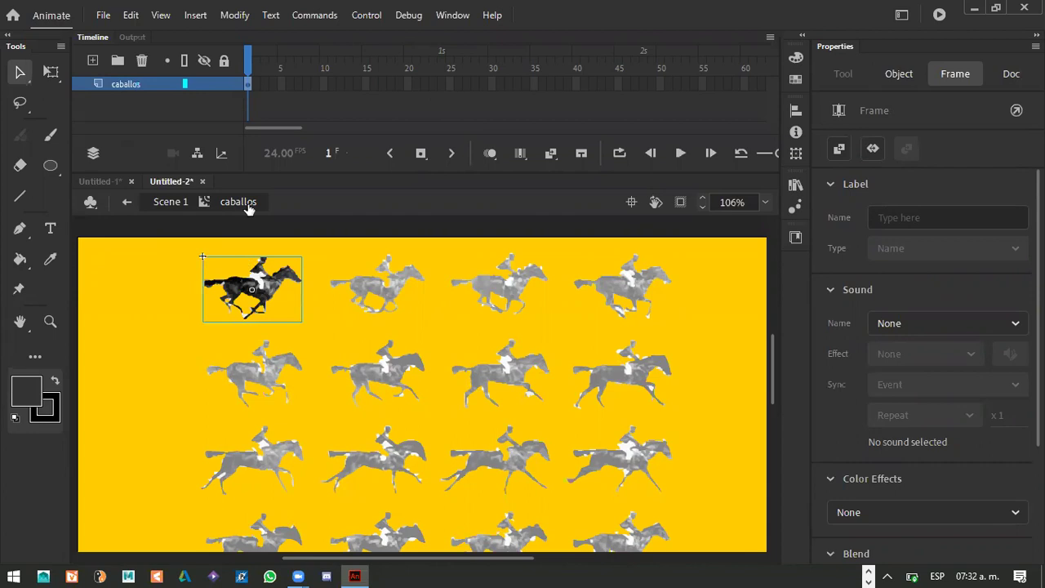
# Show the rulers and place two horizontal and two vertical guides along the edges of the first horse's bounding box.
pyautogui.moveTo(125, 84)
pyautogui.click(160, 15)
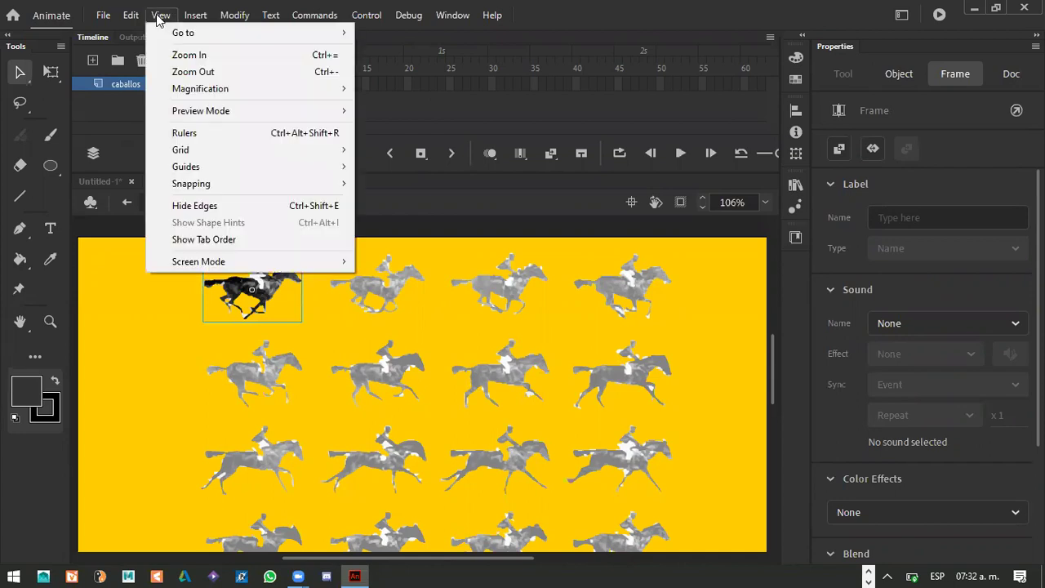
pyautogui.click(322, 134)
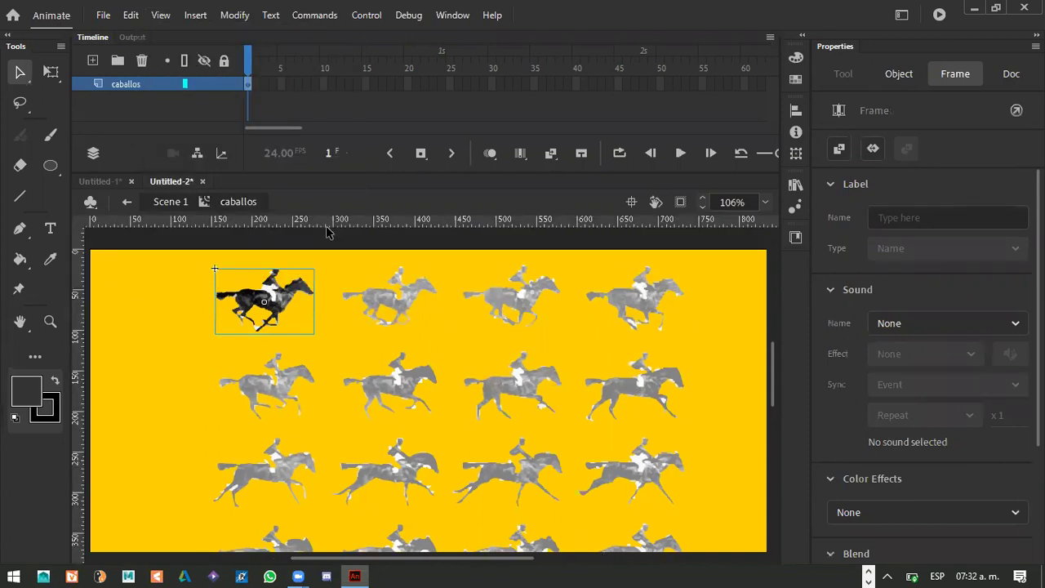
pyautogui.hotkey('ctrl', '4')
pyautogui.moveTo(537, 226); pyautogui.dragTo(552, 280)
pyautogui.moveTo(548, 227); pyautogui.dragTo(561, 523)
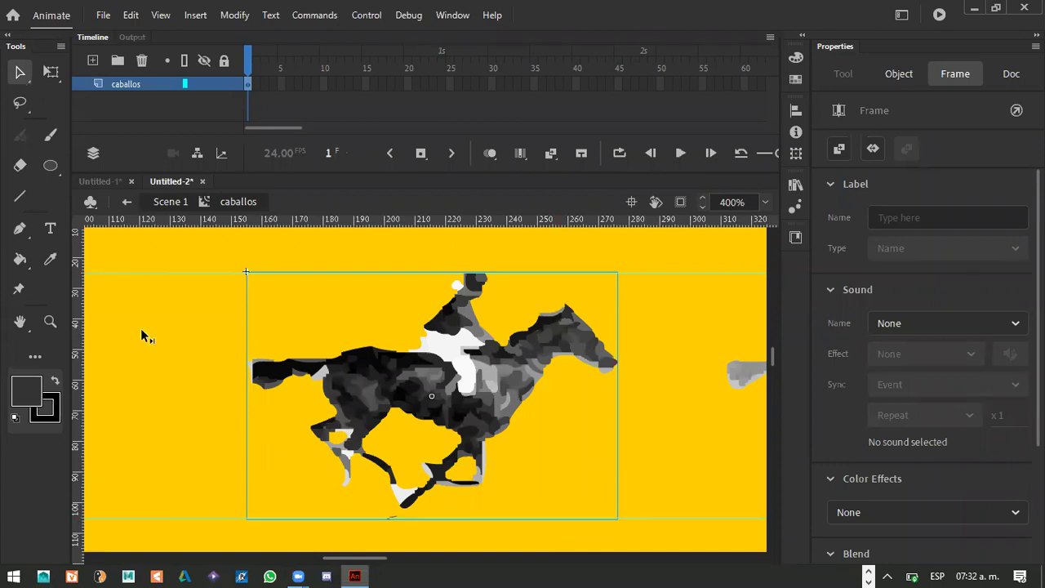
pyautogui.moveTo(217, 321); pyautogui.dragTo(246, 321)
pyautogui.moveTo(420, 351); pyautogui.dragTo(601, 346)
pyautogui.click(160, 16)
pyautogui.moveTo(203, 167)
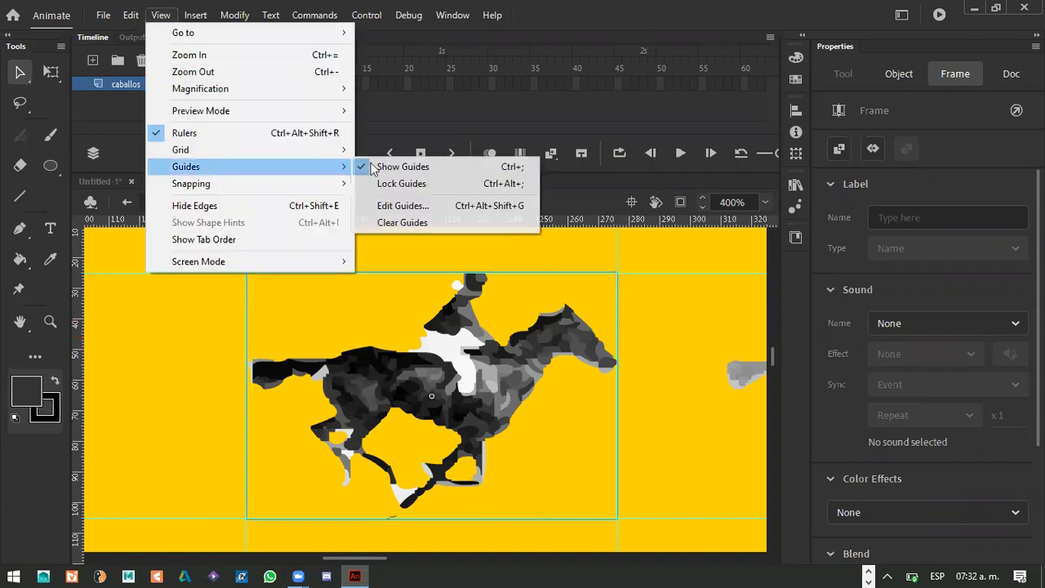
pyautogui.click(245, 275)
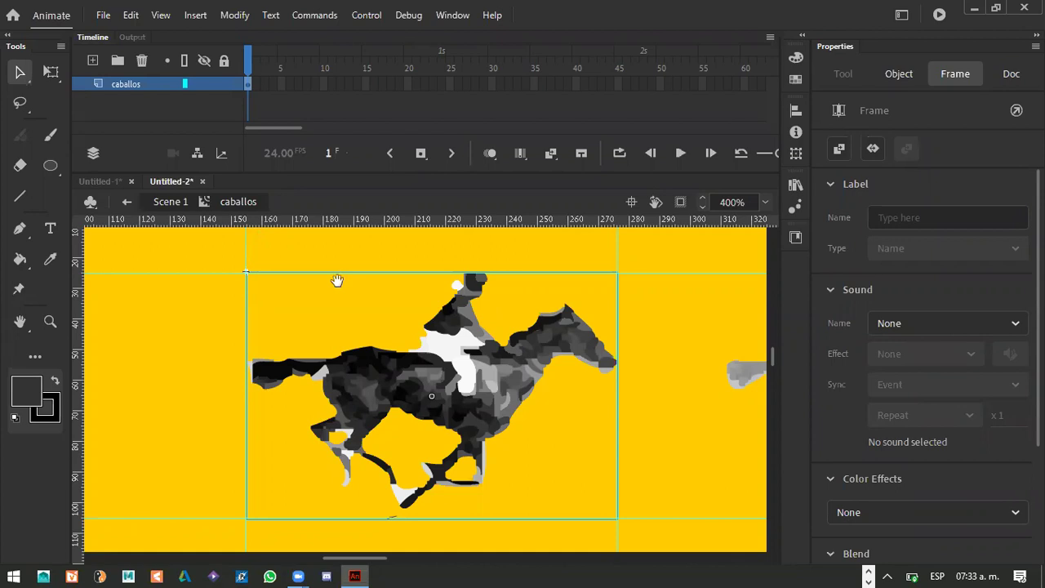
# Insert a keyframe at frame 2 of the caballos layer and delete the horse copy from that frame.
pyautogui.hotkey('ctrl', '-')
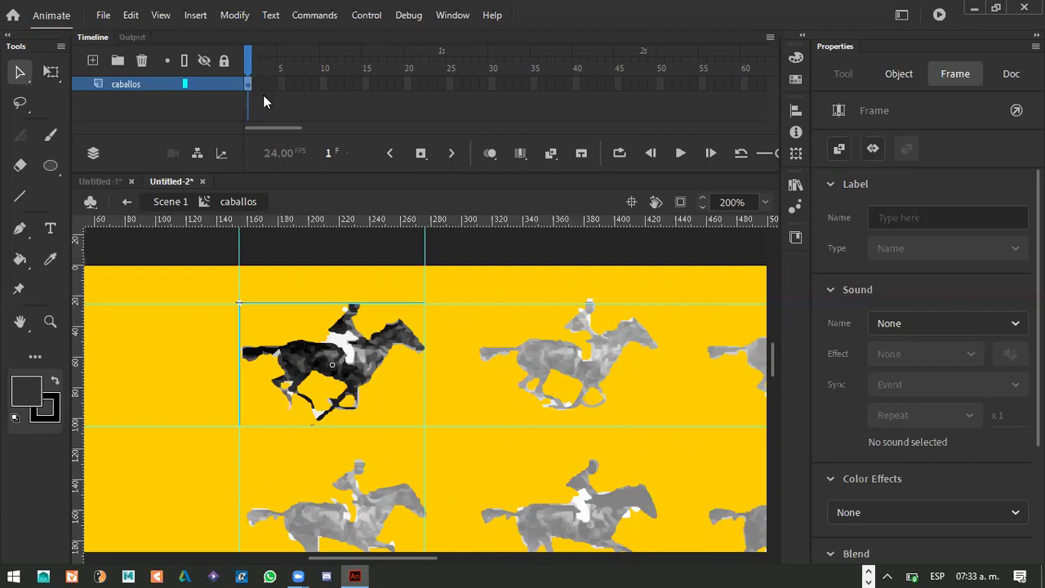
pyautogui.press('F6')
pyautogui.click(254, 85)
pyautogui.click(255, 84)
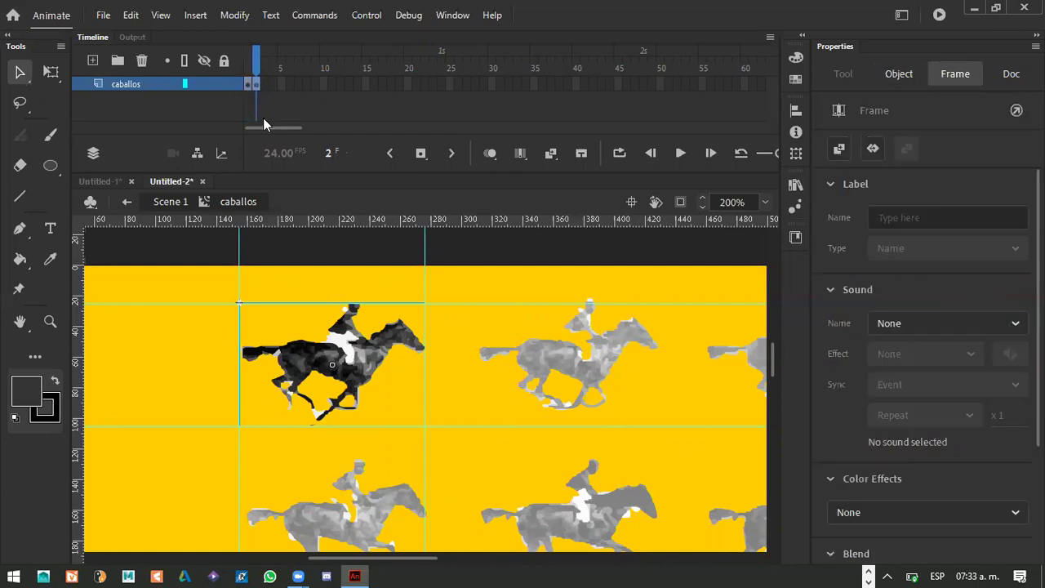
pyautogui.click(374, 363)
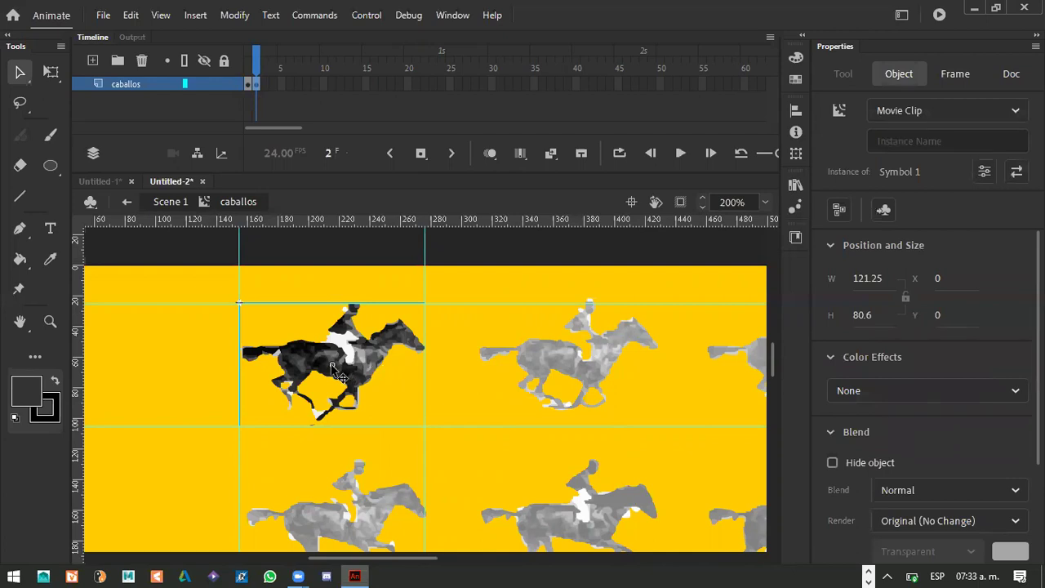
pyautogui.press('Delete')
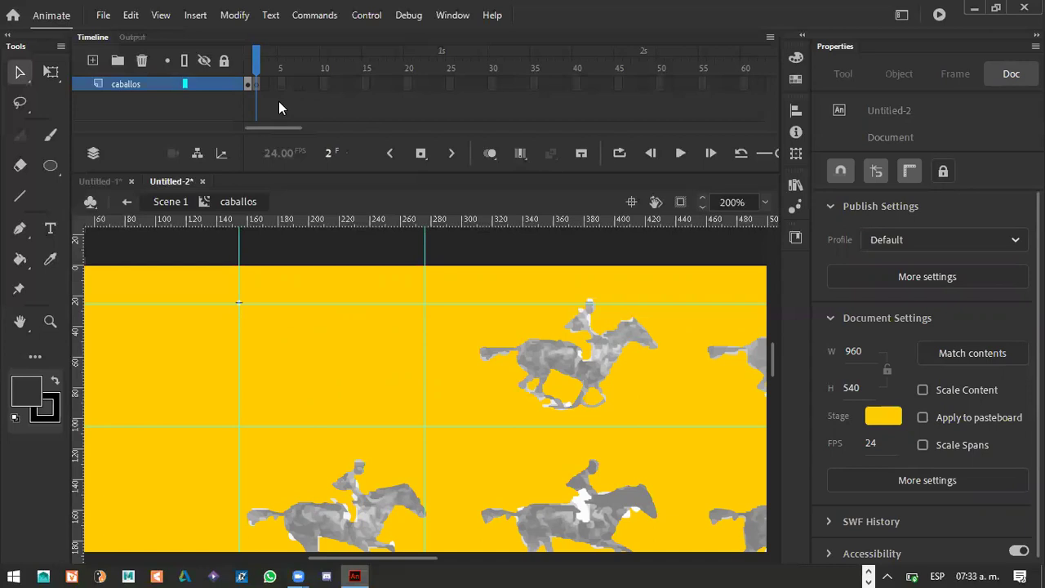
# Add consecutive empty keyframes on the caballos layer from frame 3 through frame 16.
pyautogui.press('F6')
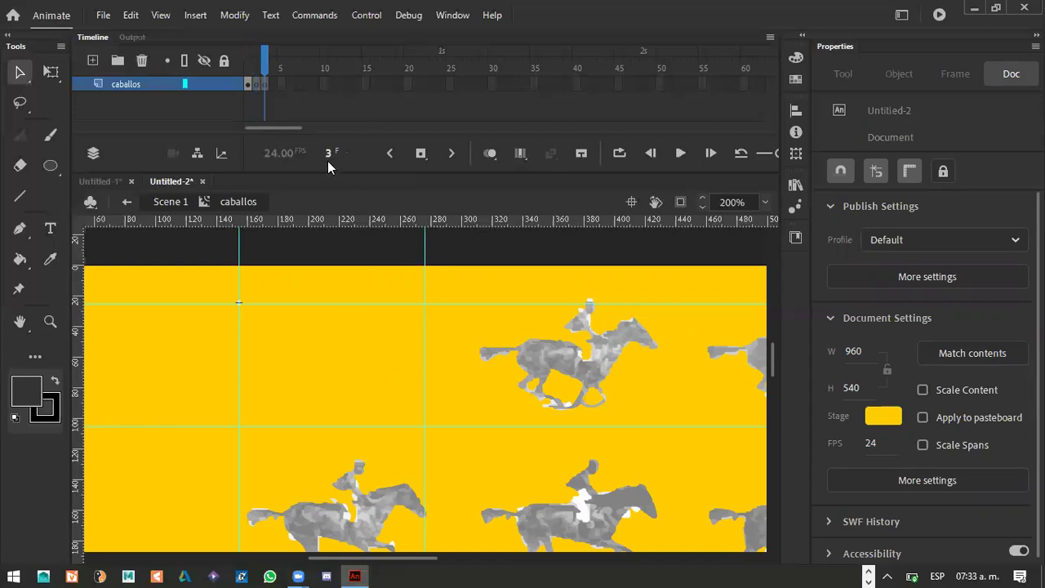
pyautogui.press('F6')
pyautogui.press('F6')
pyautogui.press('F6')
pyautogui.press('F6')
pyautogui.press('F6')
pyautogui.press('F6')
pyautogui.press('F6')
pyautogui.press('F6')
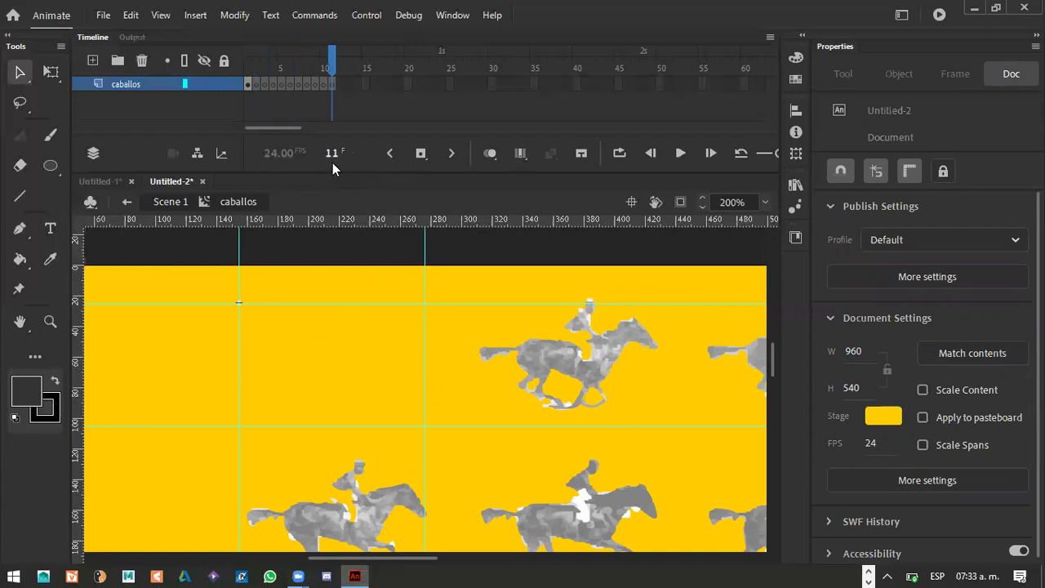
pyautogui.press('F6')
pyautogui.press('F6')
pyautogui.press('F6')
pyautogui.press('F6')
pyautogui.press('F6')
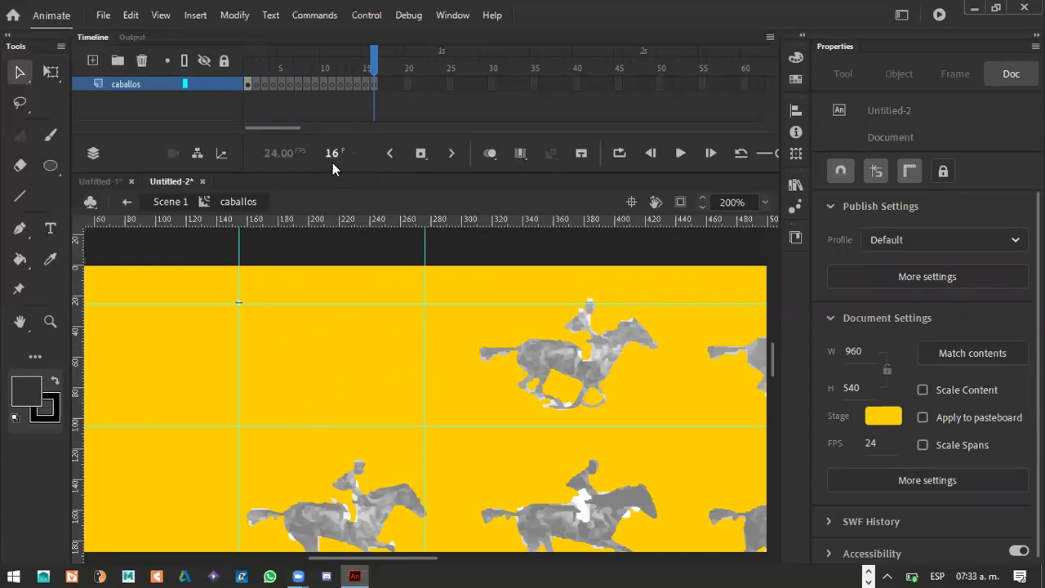
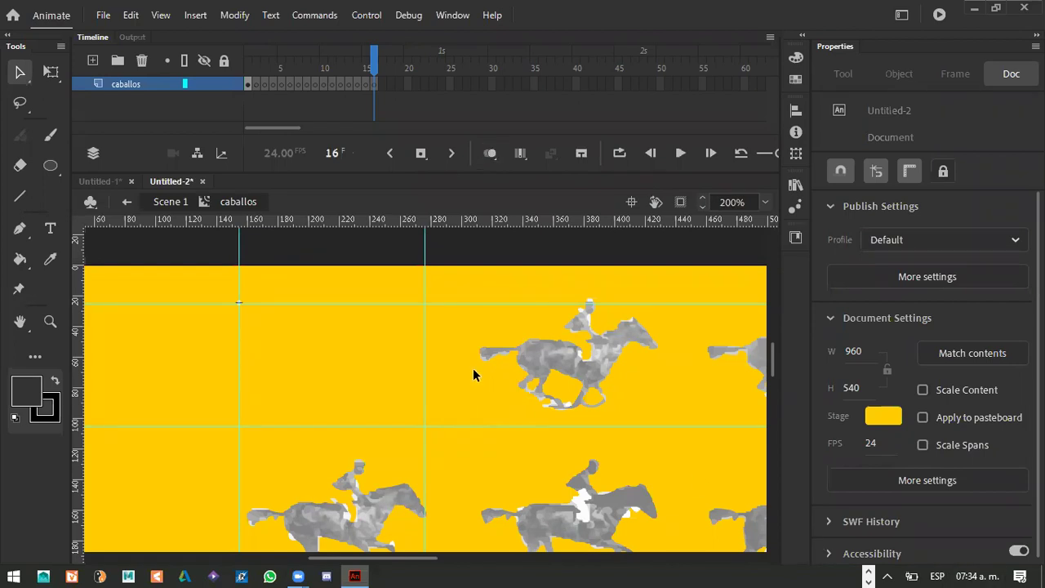
# Cut the second top-row horse from Scene 1, paste it into frame 2 of the caballos clip and fit it inside the guides.
pyautogui.click(256, 87)
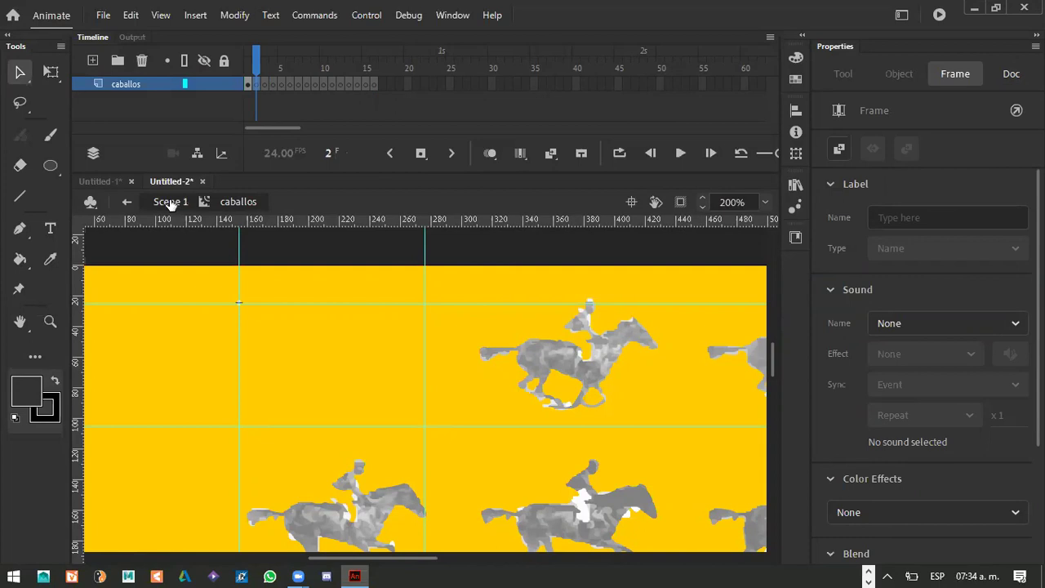
pyautogui.click(170, 204)
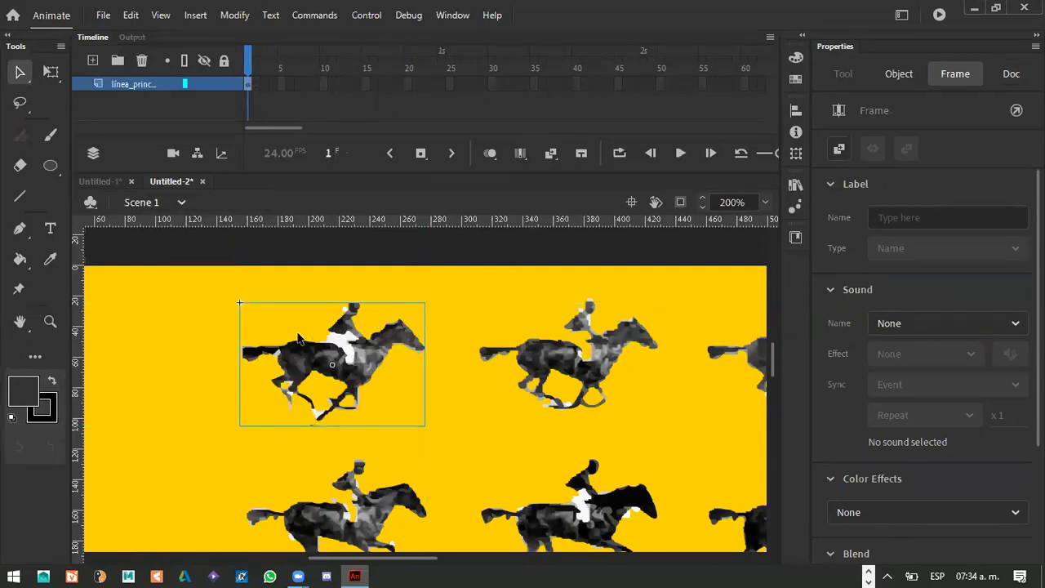
pyautogui.click(547, 365)
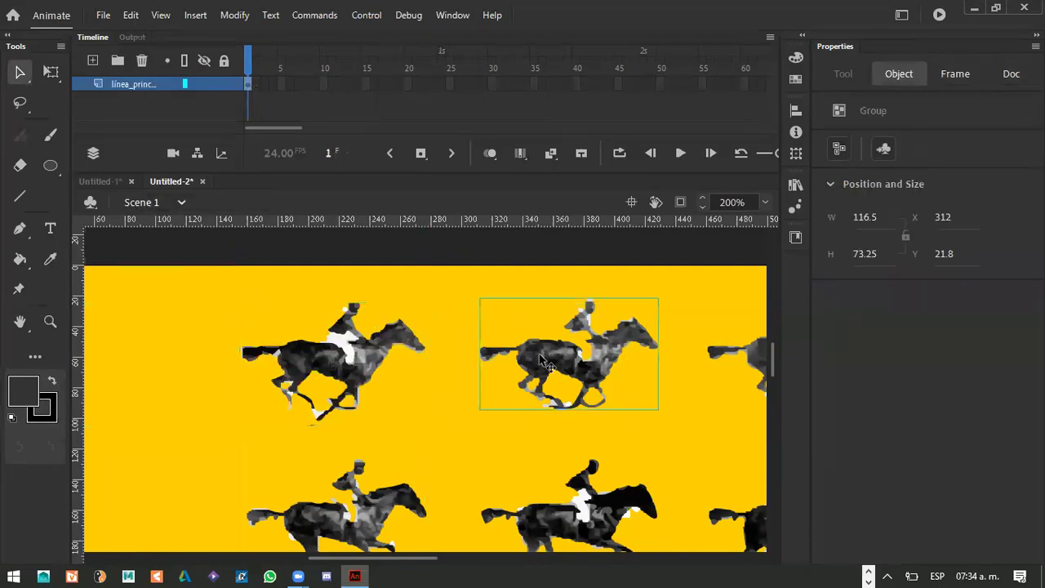
pyautogui.hotkey('ctrl', 'x')
pyautogui.doubleClick(397, 349)
pyautogui.click(258, 85)
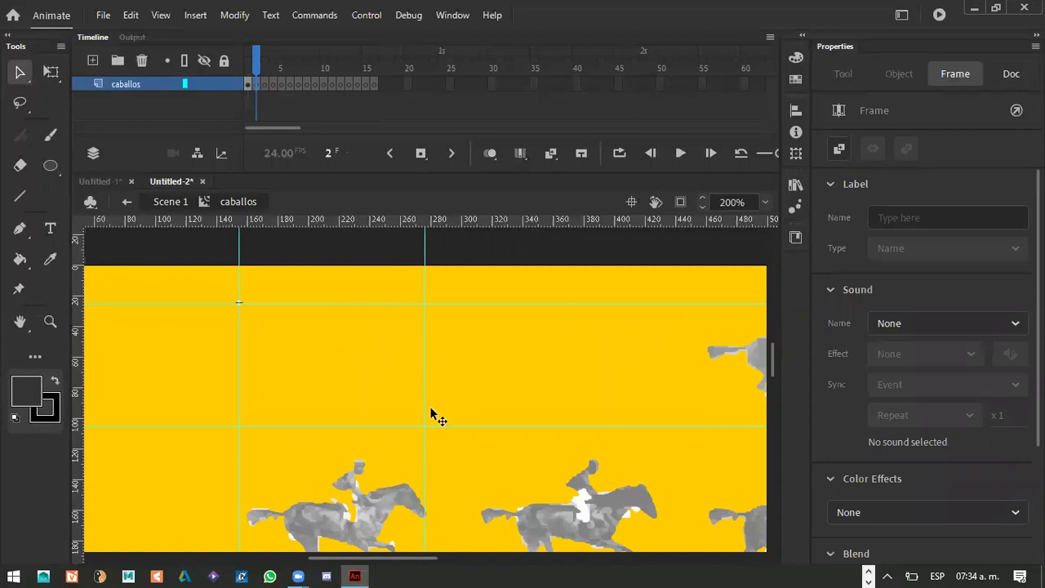
pyautogui.hotkey('ctrl', 'v')
pyautogui.moveTo(449, 388); pyautogui.dragTo(367, 360)
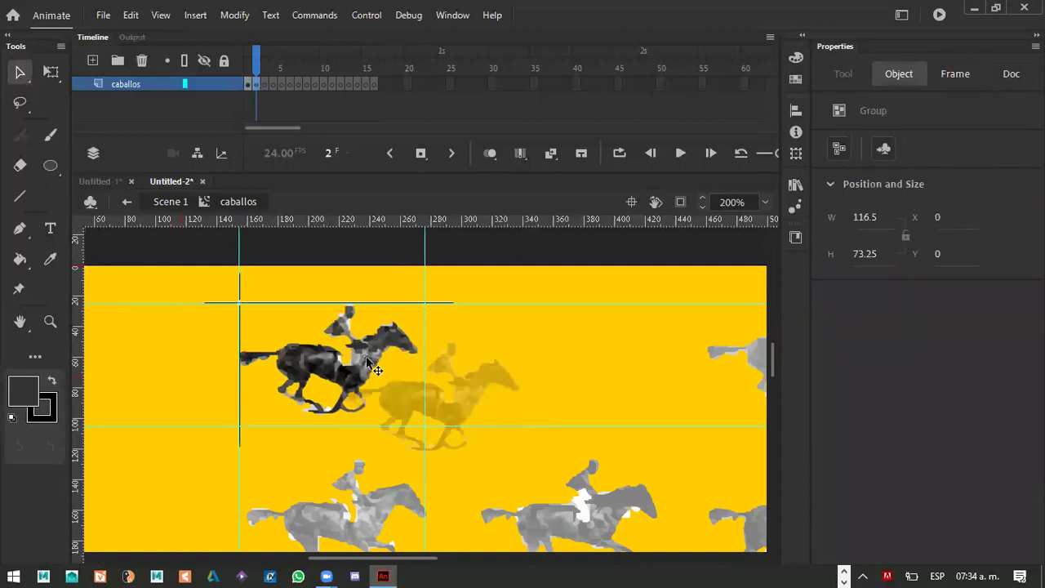
pyautogui.moveTo(367, 359); pyautogui.dragTo(366, 358)
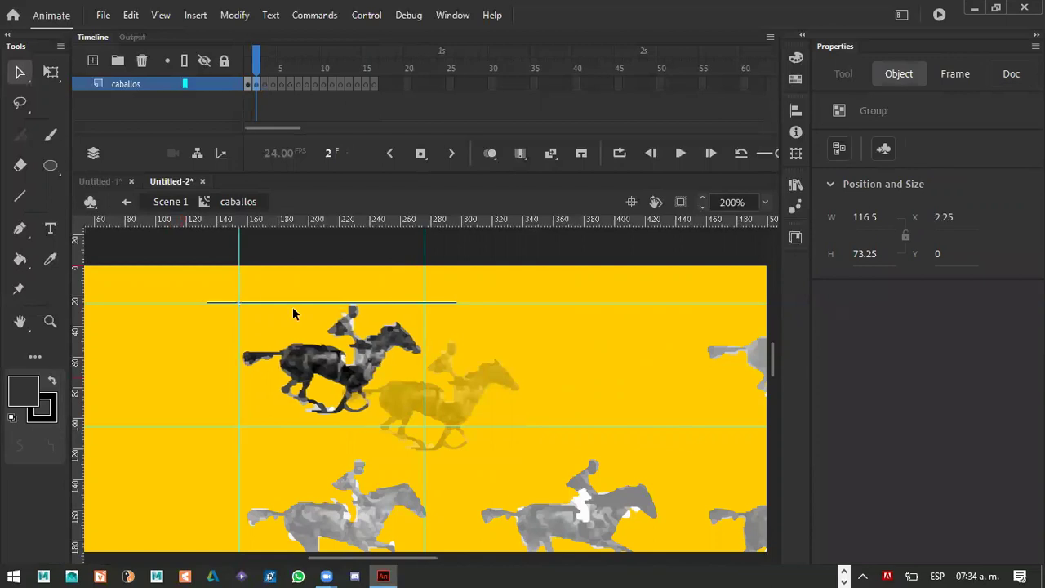
# Cut the third top-row horse from Scene 1, paste it into frame 3 of the caballos clip and fit it inside the guides.
pyautogui.doubleClick(508, 356)
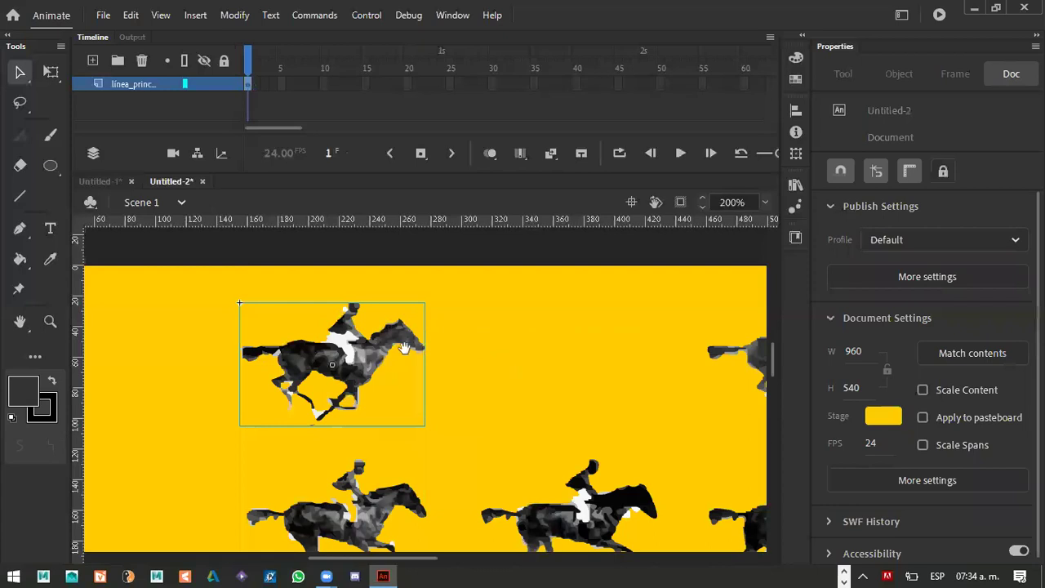
pyautogui.hscroll(3, 557, 358)
pyautogui.click(556, 355)
pyautogui.press('Delete')
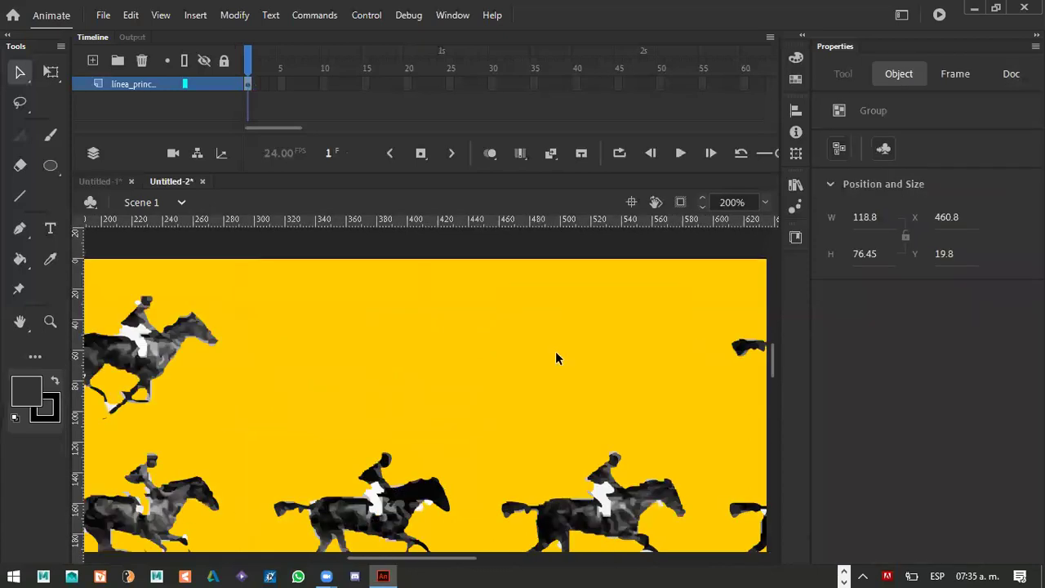
pyautogui.click(557, 358)
pyautogui.hotkey('ctrl', '1')
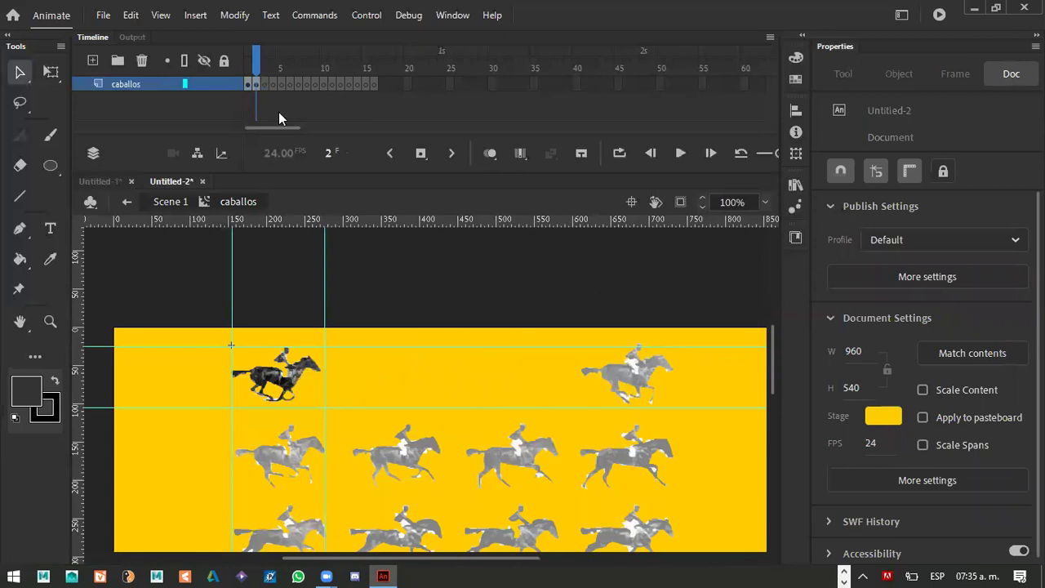
pyautogui.press('.')
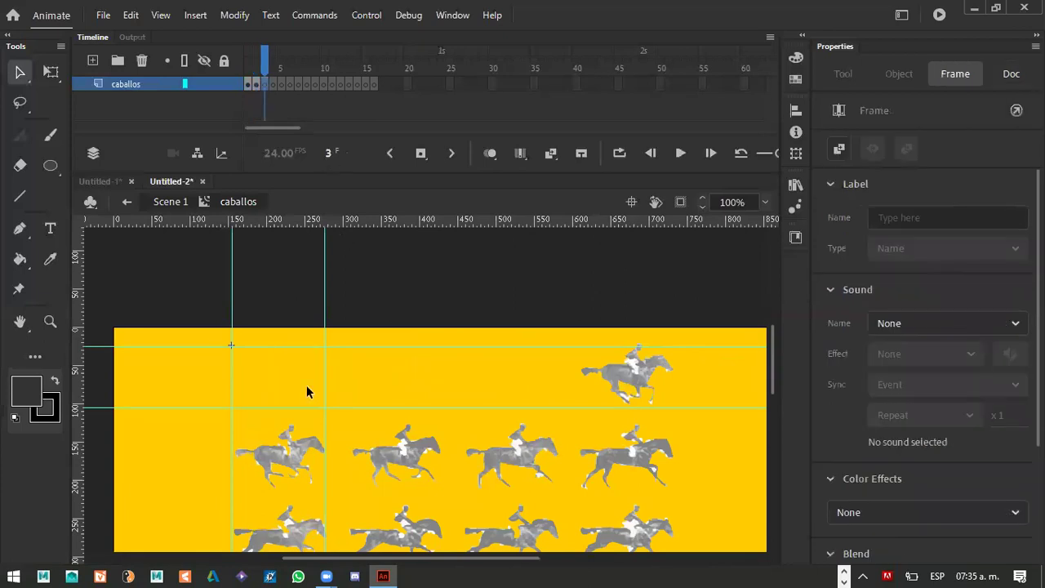
pyautogui.hotkey('ctrl', 'v')
pyautogui.moveTo(418, 400); pyautogui.dragTo(264, 375)
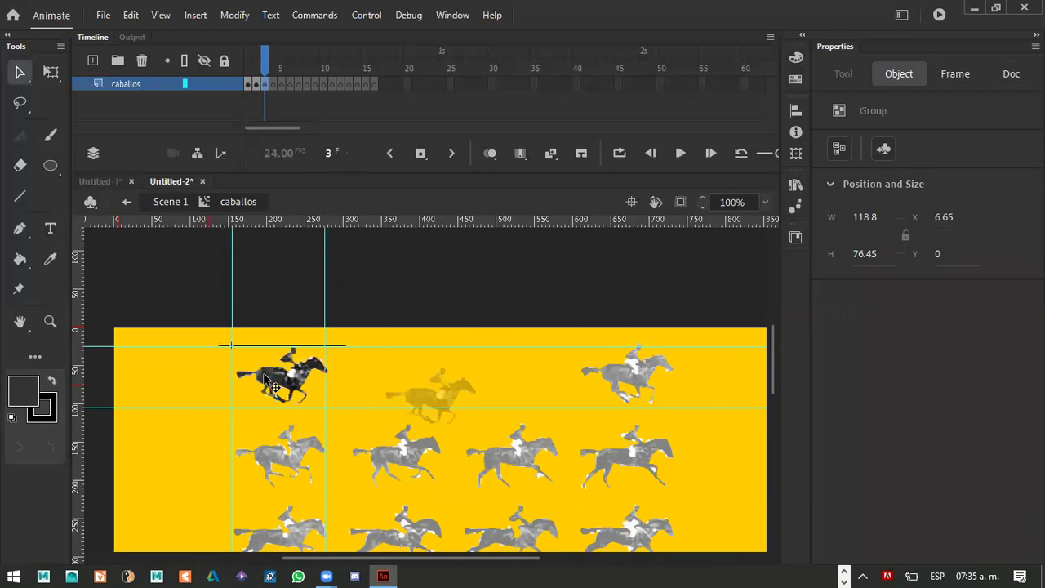
pyautogui.click(555, 384)
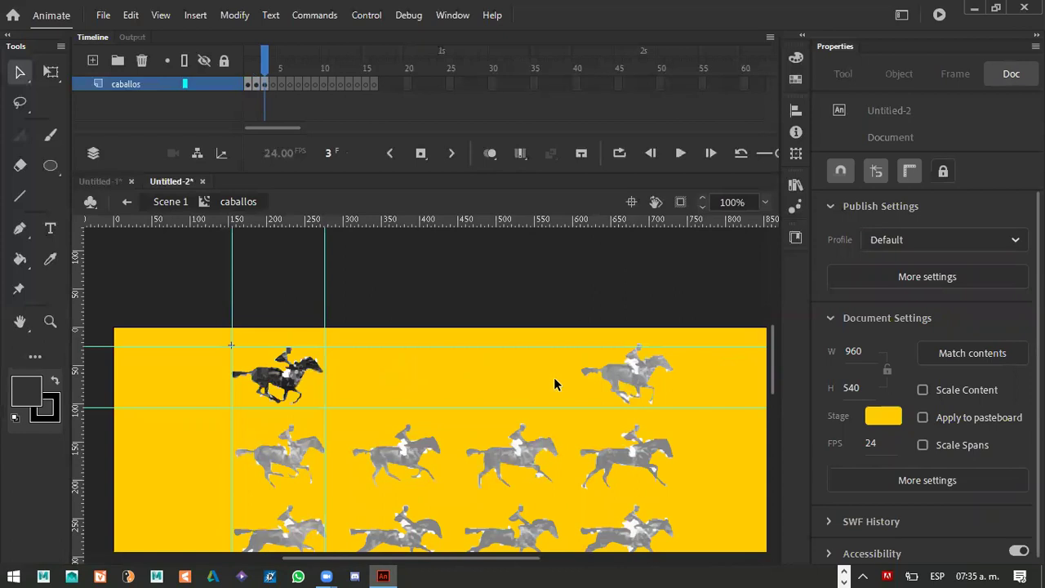
# Move the fourth top-row horse from Scene 1 into frame 4 of the caballos clip, aligned with the guides at X 0, Y 0.
pyautogui.doubleClick(555, 383)
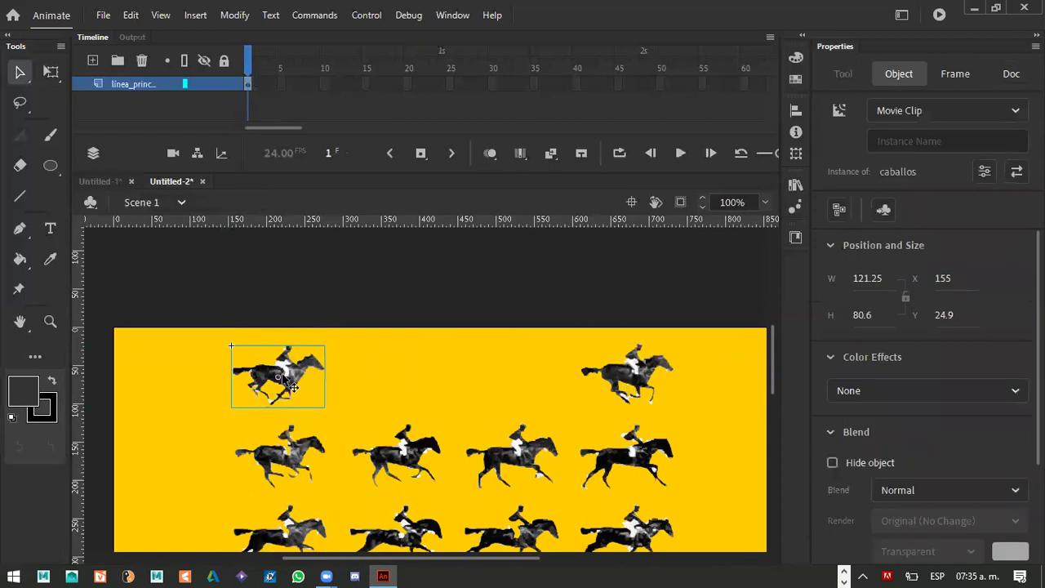
pyautogui.click(307, 296)
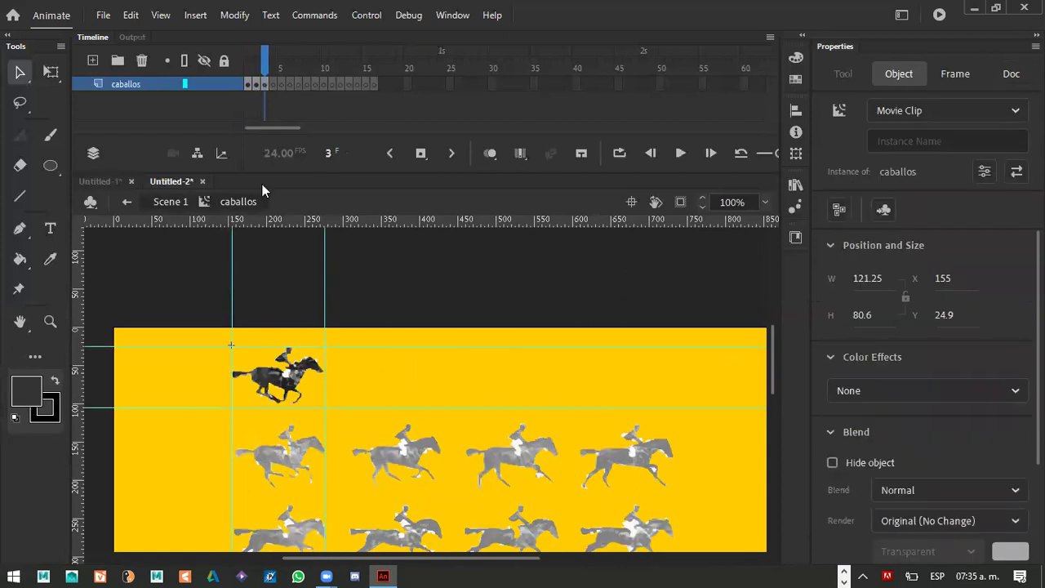
pyautogui.press('.')
pyautogui.press('Delete')
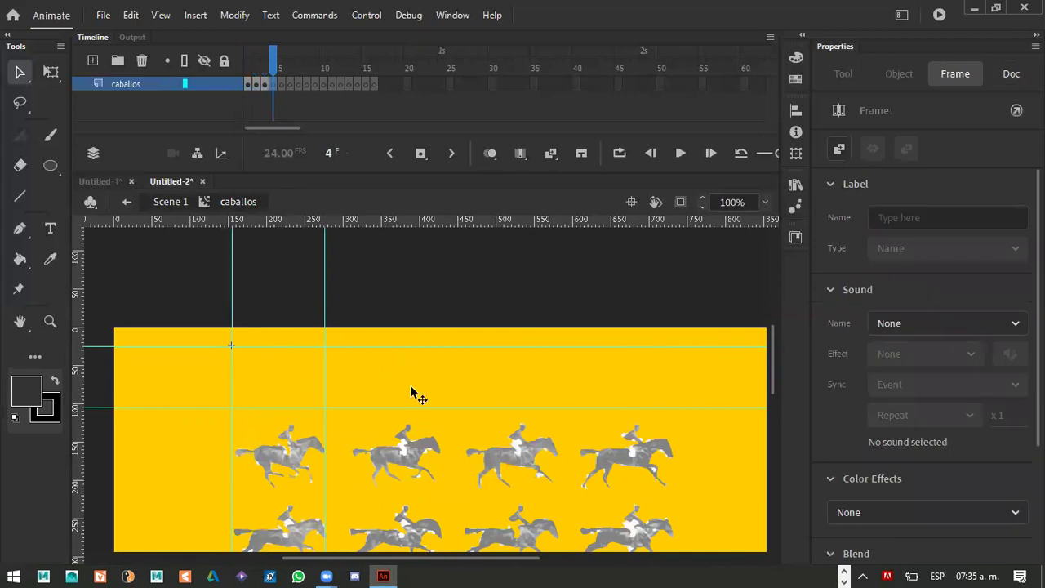
pyautogui.hotkey('ctrl', 'v')
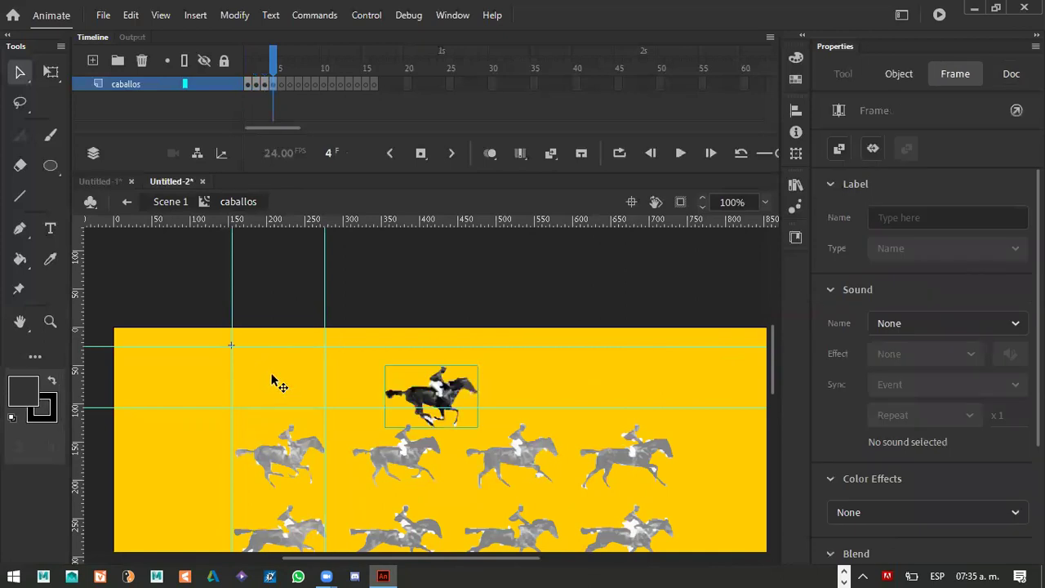
pyautogui.hotkey('ctrl', 'z')
pyautogui.hotkey('ctrl', 'shift', 'v')
pyautogui.moveTo(278, 379); pyautogui.dragTo(274, 376)
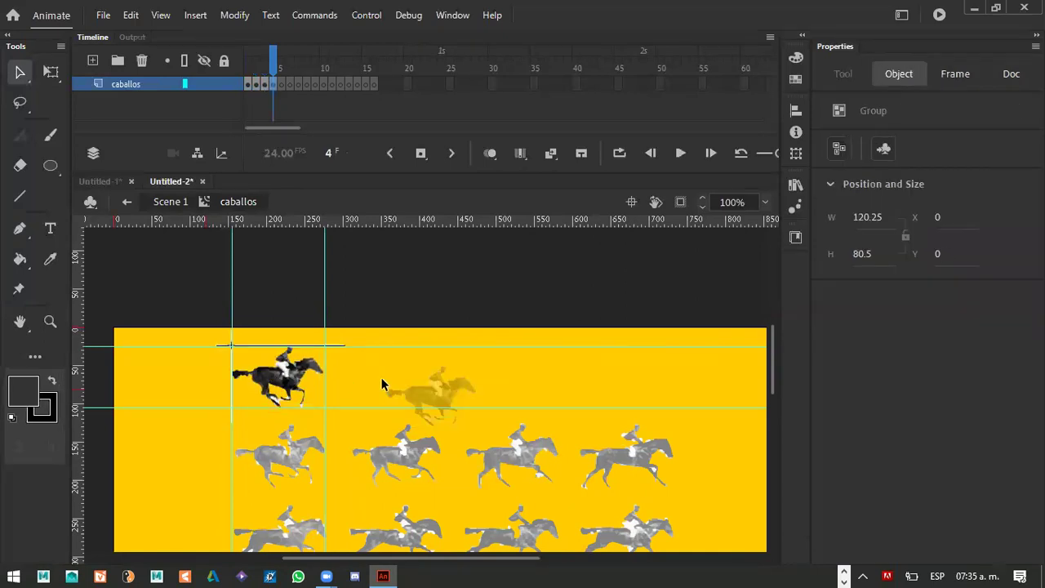
# Return to Scene 1 and insert a keyframe at frame 2 of the main timeline layer.
pyautogui.hotkey('ctrl', 'e')
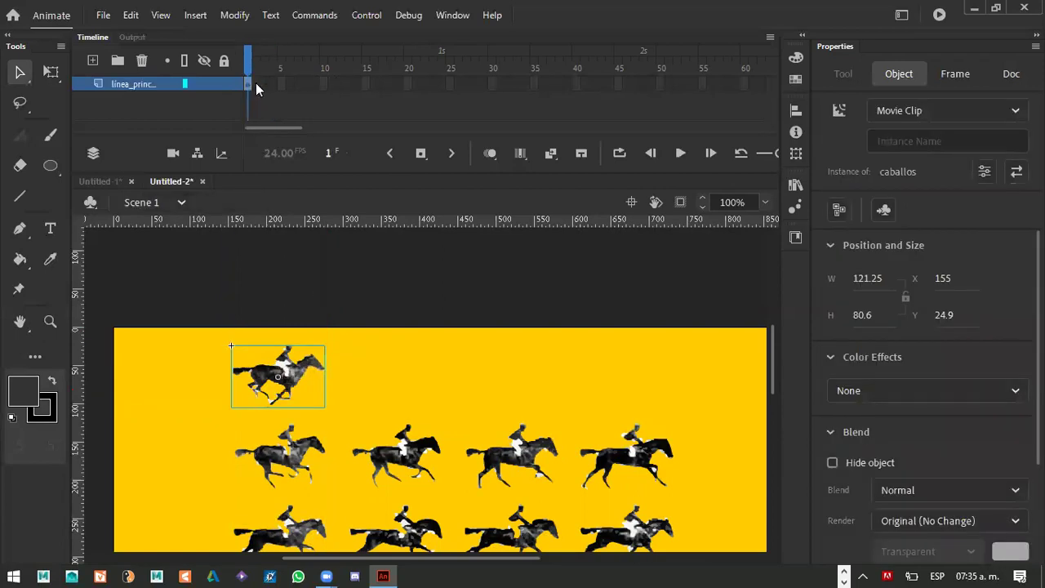
pyautogui.press('F6')
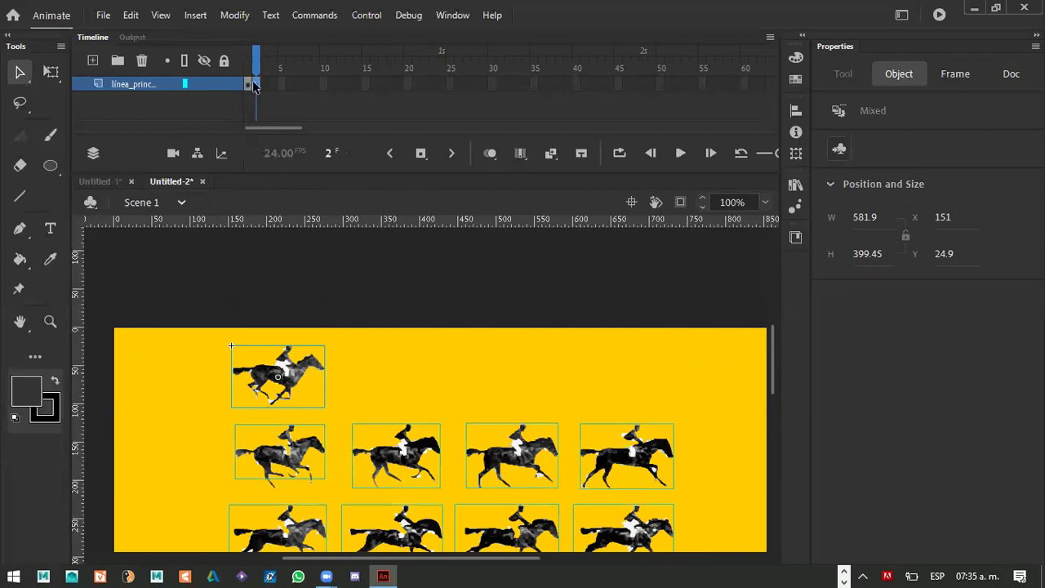
# Remove frame 2 from the main timeline layer in Scene 1.
pyautogui.click(255, 86)
pyautogui.rightClick(258, 85)
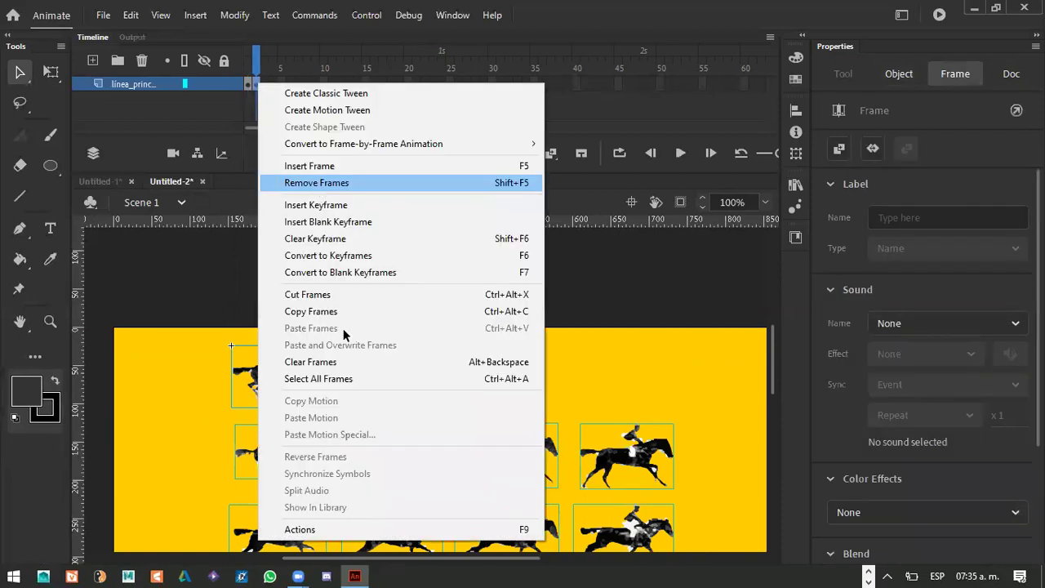
pyautogui.press('Return')
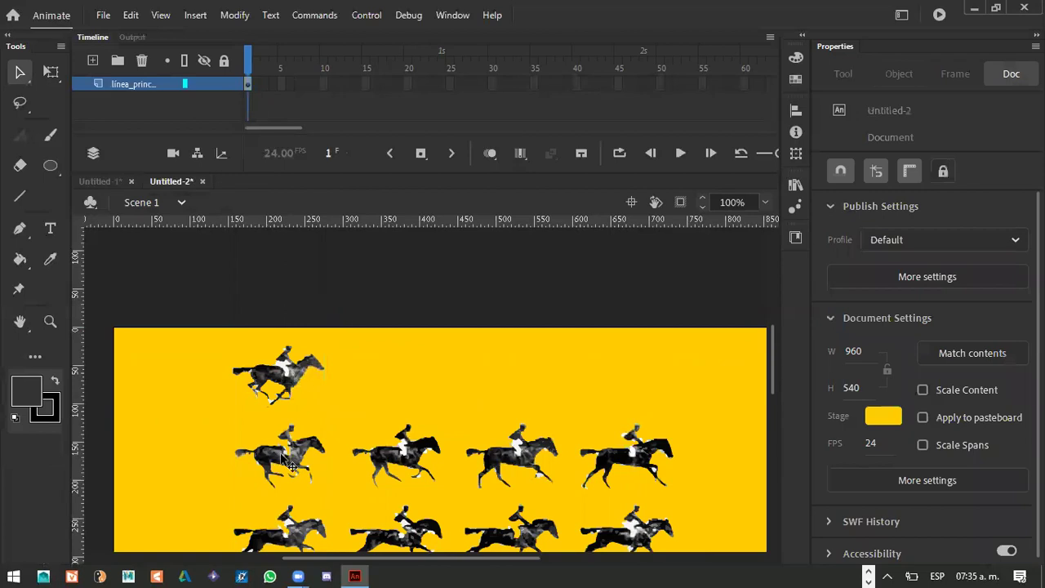
# Cut the first second-row horse from Scene 1 and open the caballos clip for editing.
pyautogui.click(292, 464)
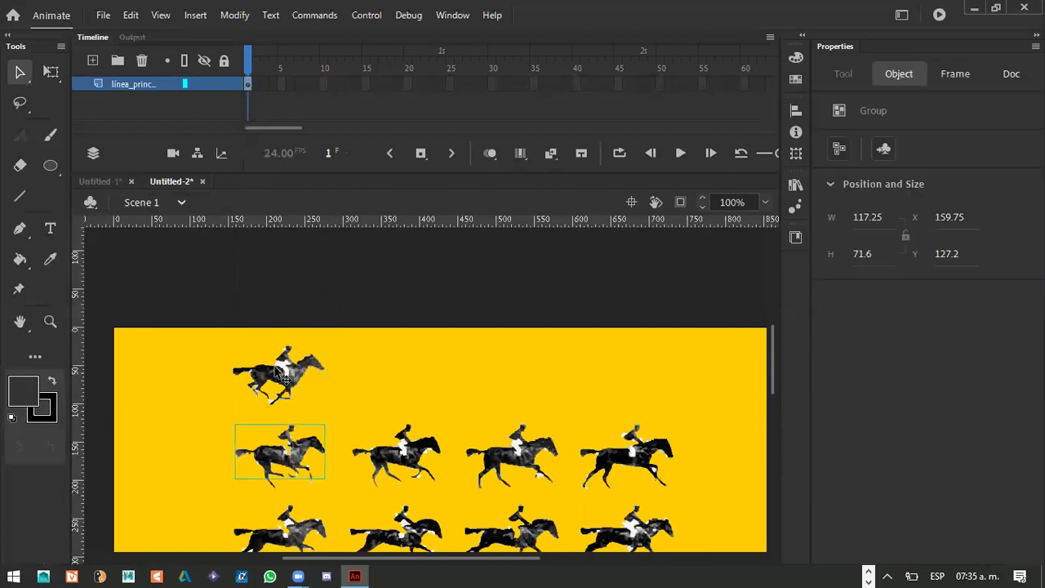
pyautogui.doubleClick(275, 367)
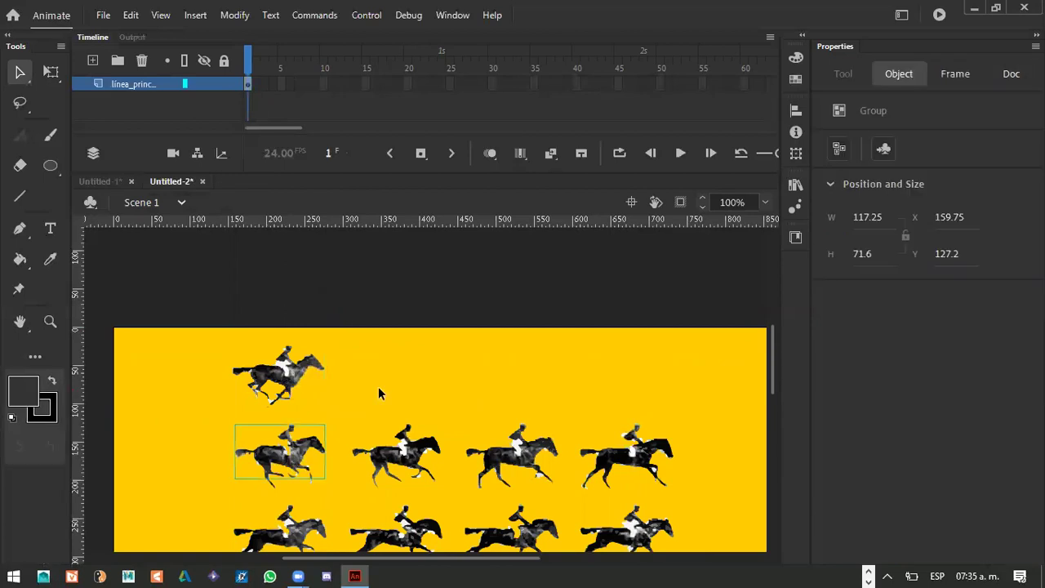
pyautogui.doubleClick(300, 454)
pyautogui.click(311, 463)
pyautogui.press('Delete')
pyautogui.doubleClick(277, 375)
pyautogui.click(269, 81)
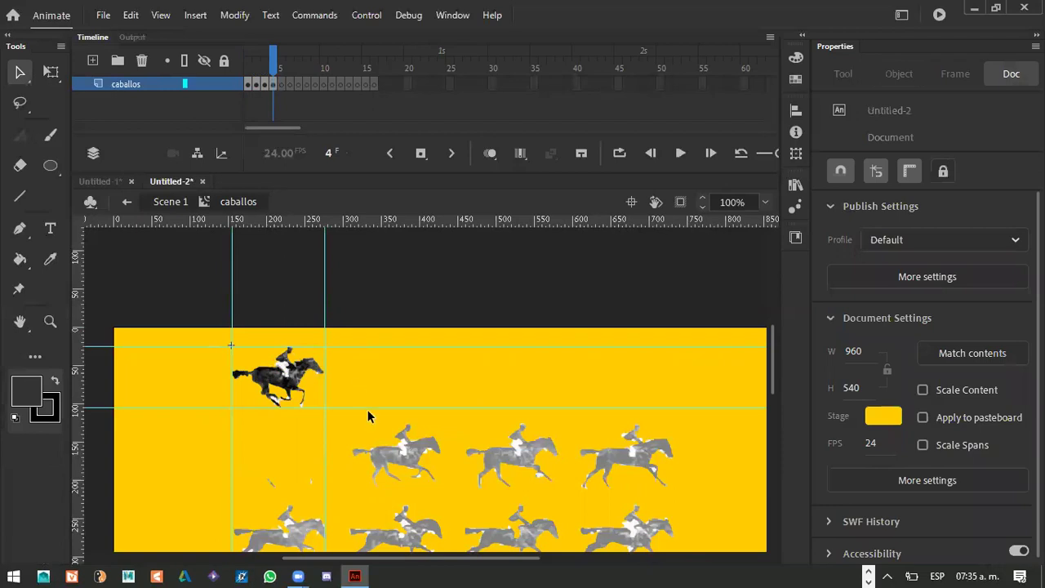
pyautogui.hotkey('ctrl', 'v')
pyautogui.moveTo(421, 401); pyautogui.dragTo(266, 374)
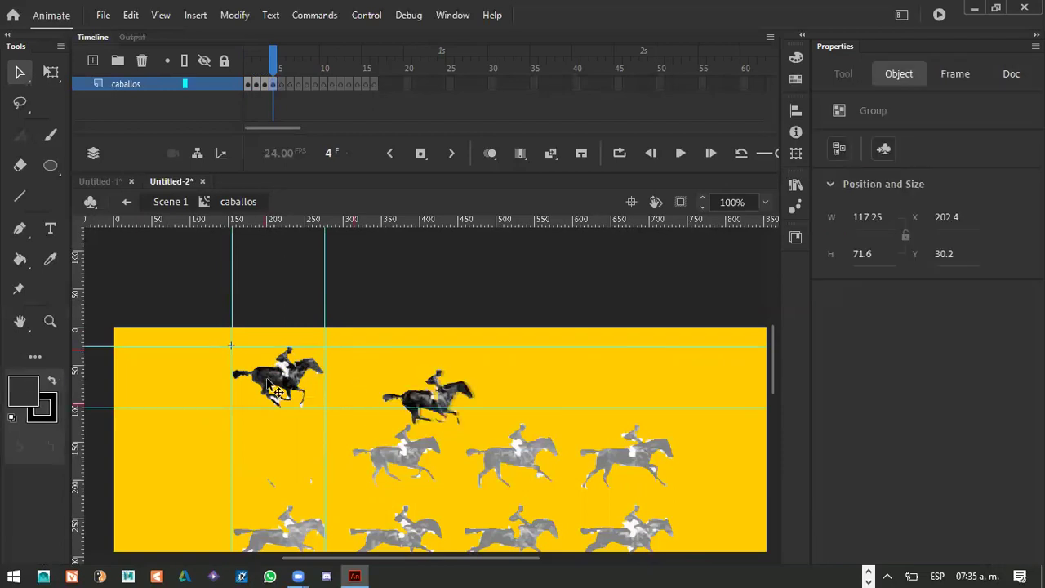
pyautogui.moveTo(376, 389); pyautogui.dragTo(411, 390)
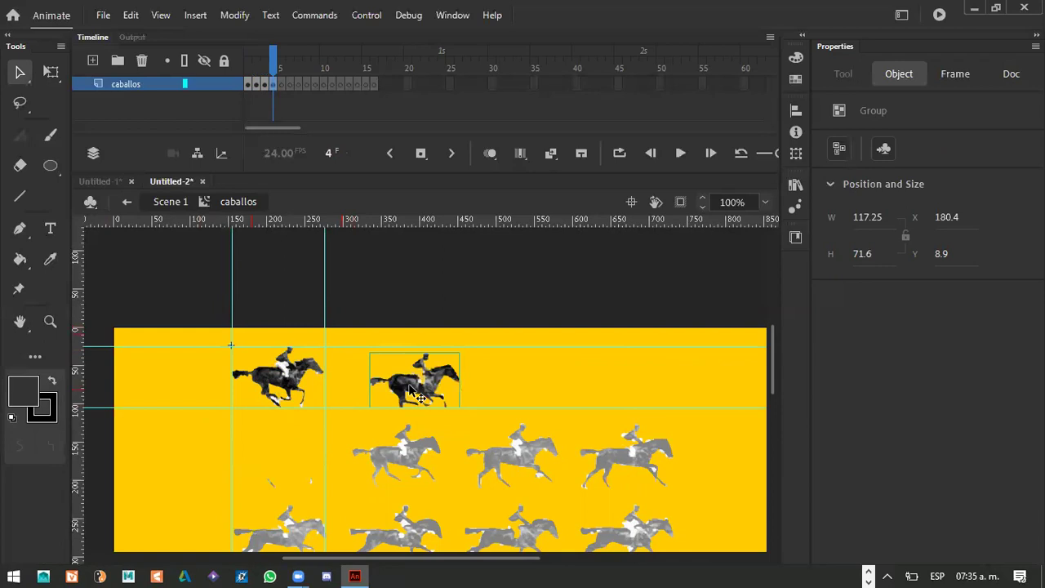
pyautogui.hotkey('ctrl', 'x')
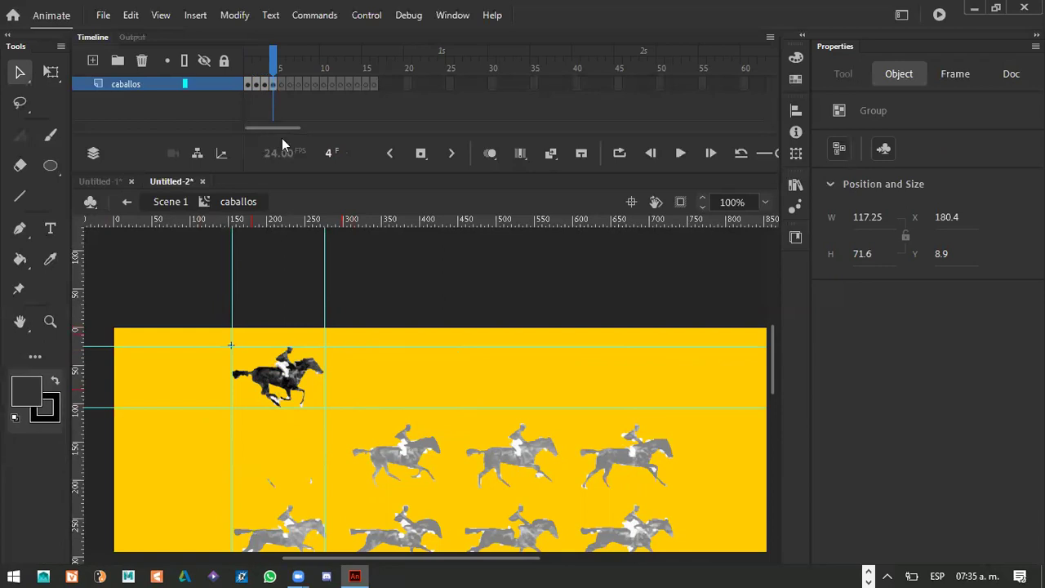
# Paste the cut horse into frame 5 of the caballos clip and place it between the vertical guides at X 0.
pyautogui.moveTo(318, 145); pyautogui.dragTo(333, 156)
pyautogui.click(332, 155)
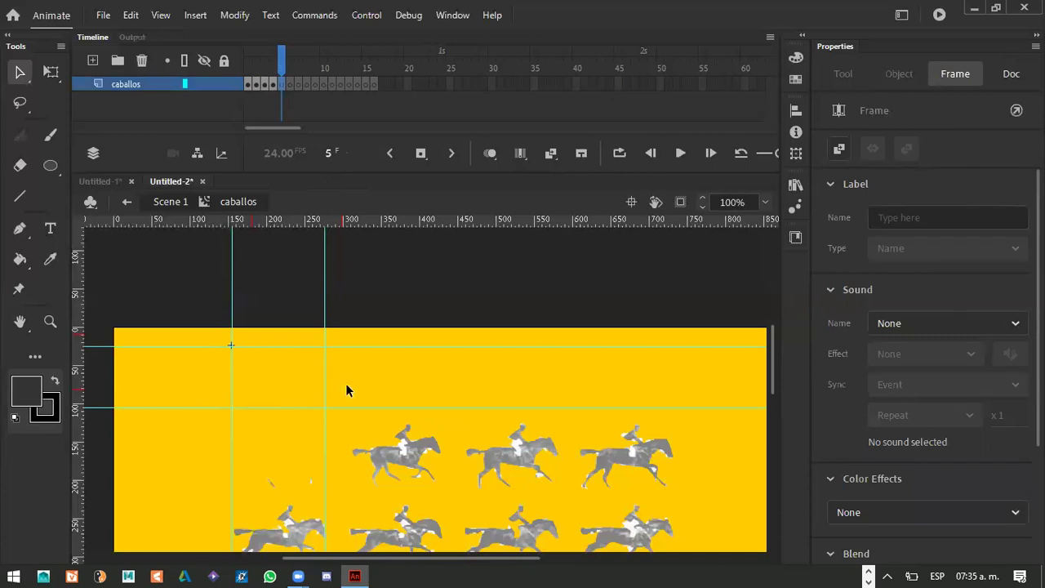
pyautogui.hotkey('ctrl', 'v')
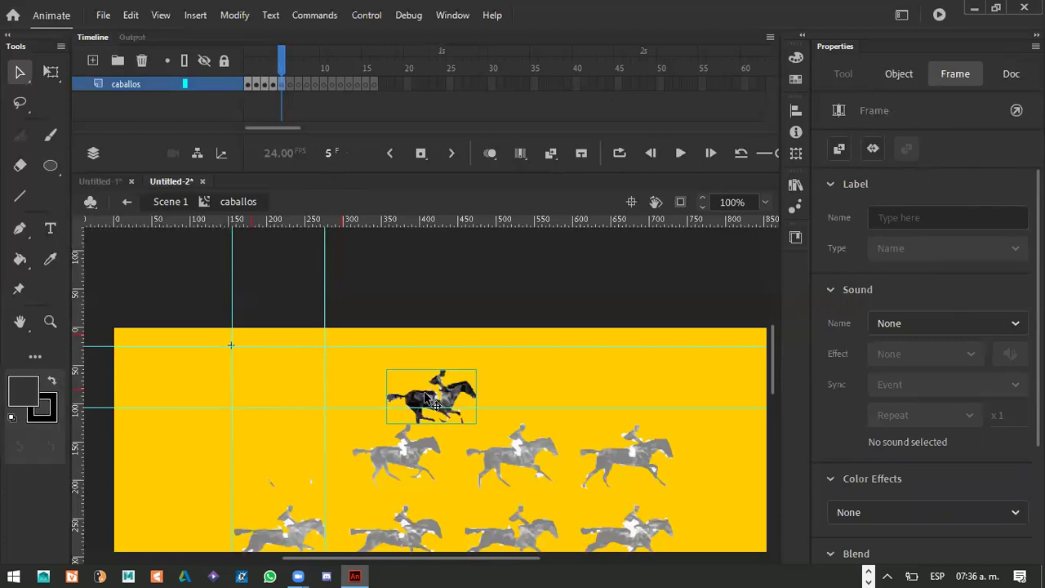
pyautogui.moveTo(270, 374); pyautogui.dragTo(270, 376)
pyautogui.click(273, 379)
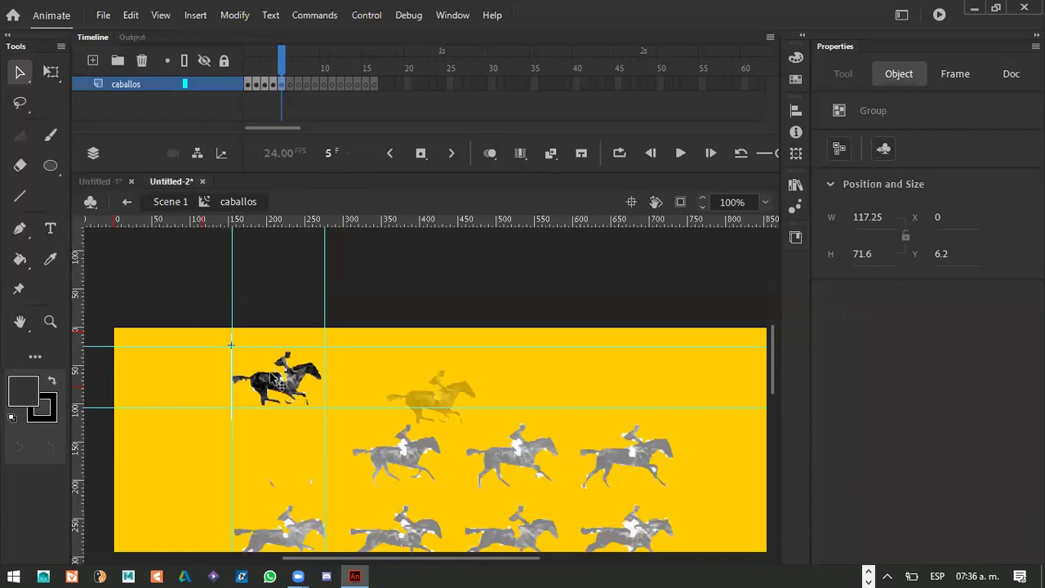
# Nudge the frame 5 horse to X 2, Y 0.2 so it fits inside the guides.
pyautogui.press('Up')
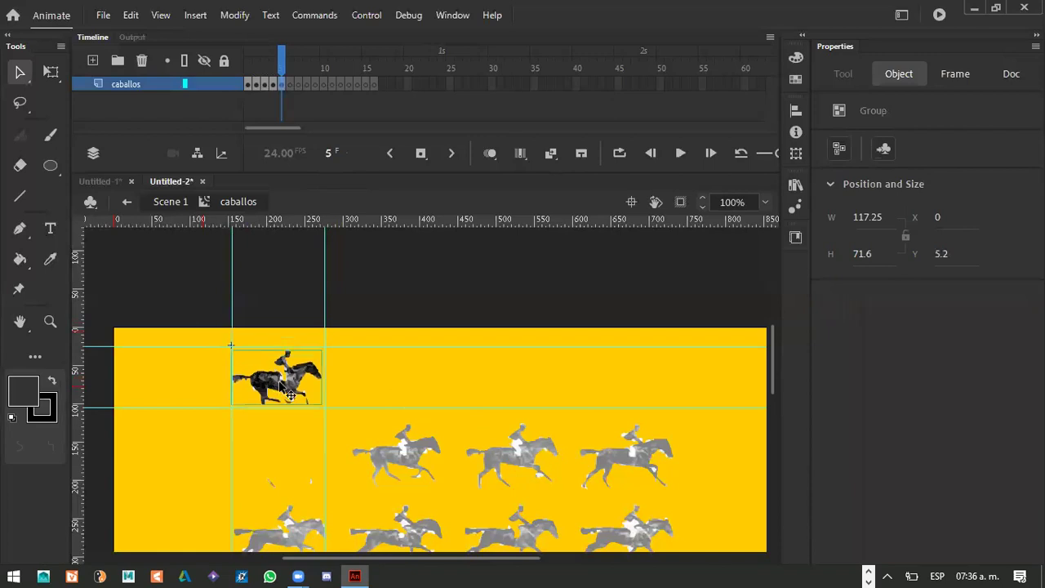
pyautogui.press('Up')
pyautogui.press('Up')
pyautogui.press('Up')
pyautogui.press('Up')
pyautogui.press('Up')
pyautogui.press('Right')
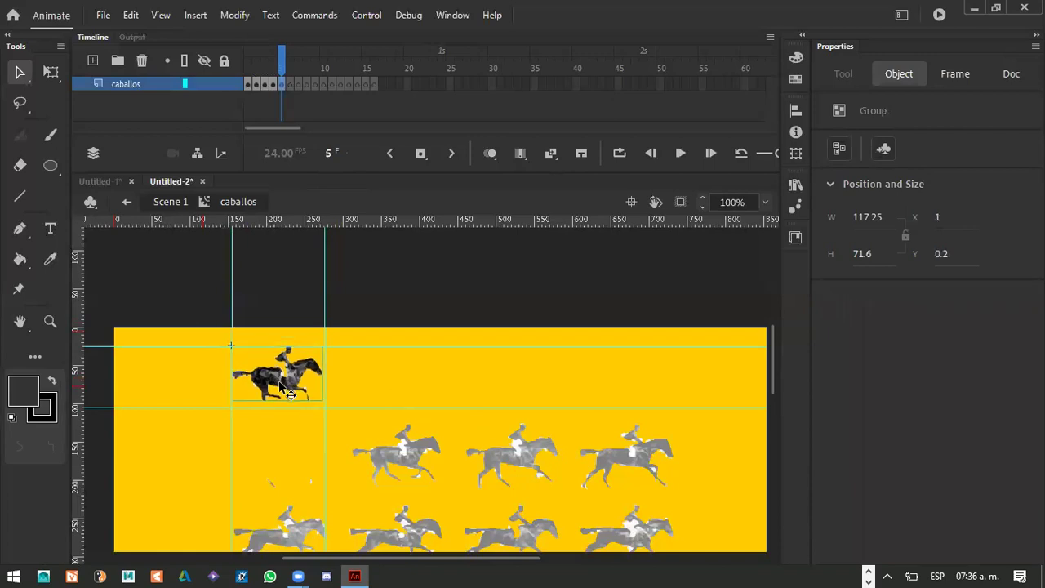
pyautogui.press('Right')
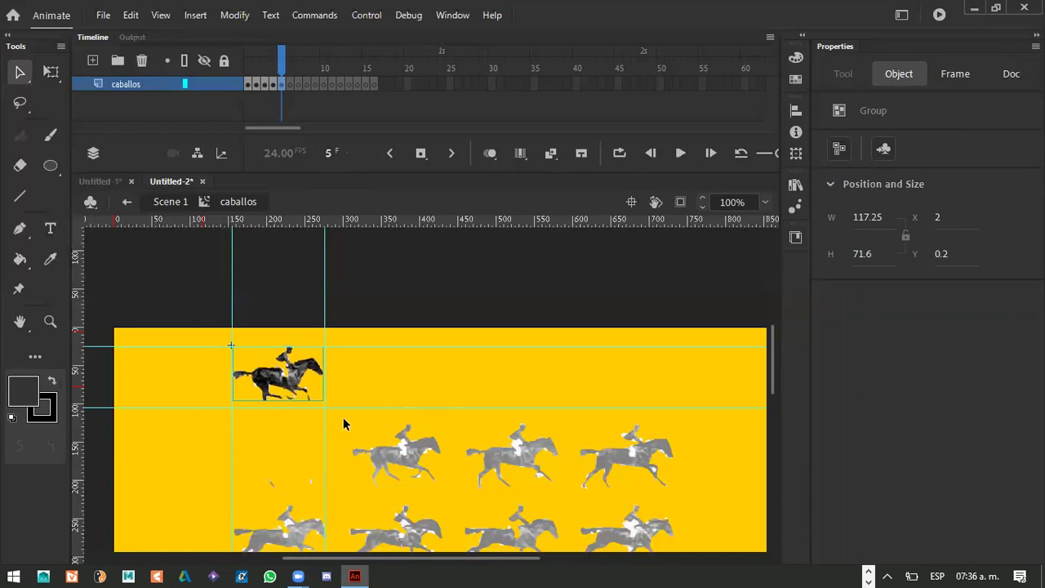
# Move the second second-row horse from Scene 1 into frame 6 of the caballos clip, aligned with the guides at X 0, Y 0.
pyautogui.doubleClick(343, 418)
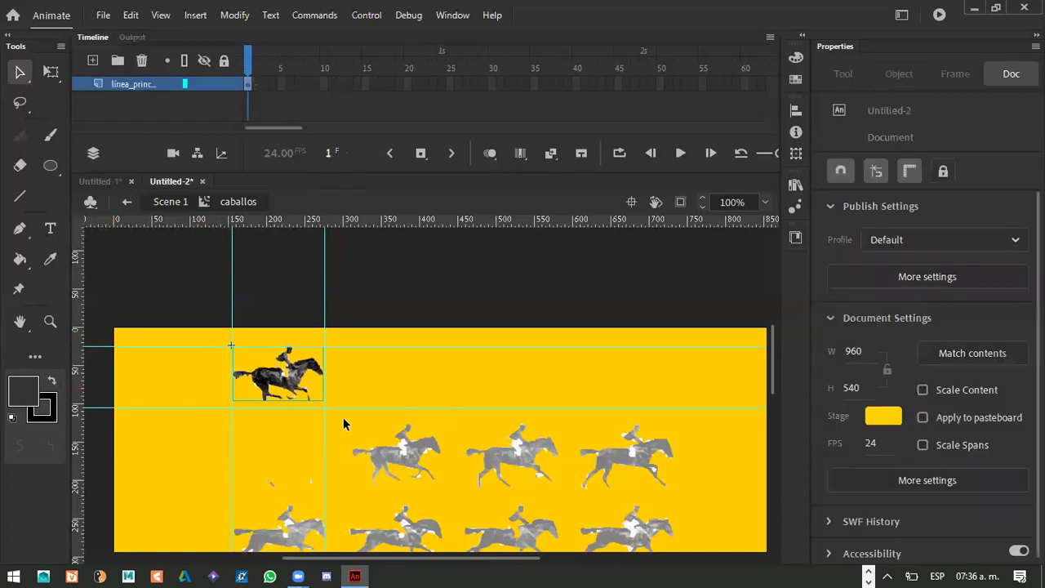
pyautogui.click(447, 494)
pyautogui.moveTo(446, 493); pyautogui.dragTo(445, 493)
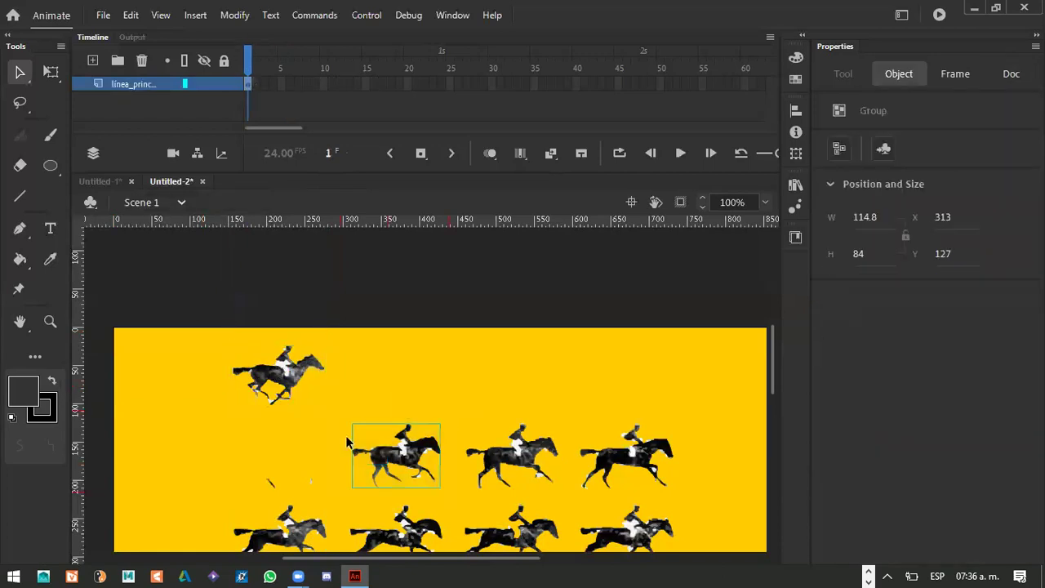
pyautogui.hotkey('ctrl', 'x')
pyautogui.doubleClick(290, 383)
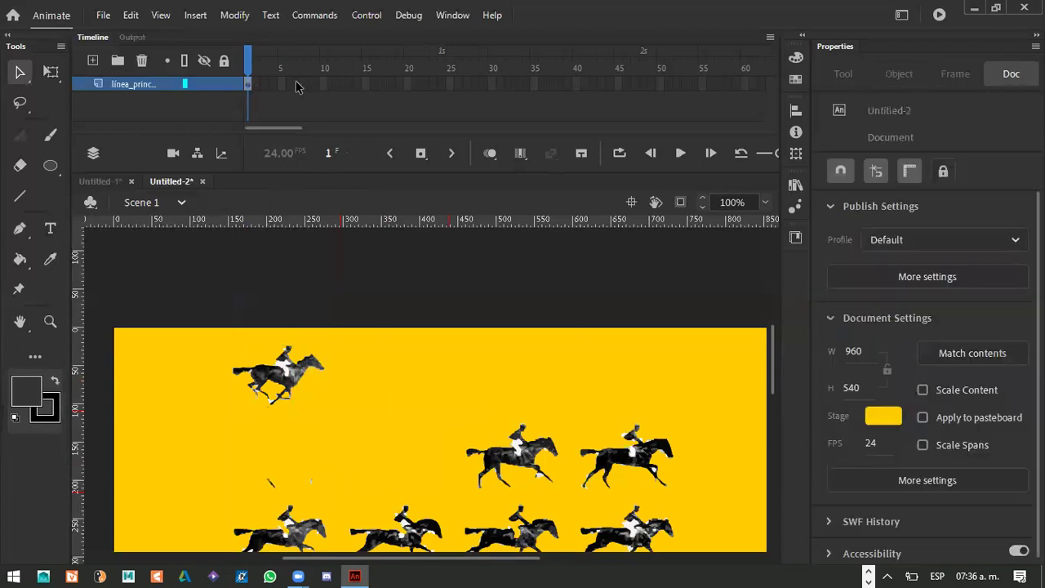
pyautogui.press('.')
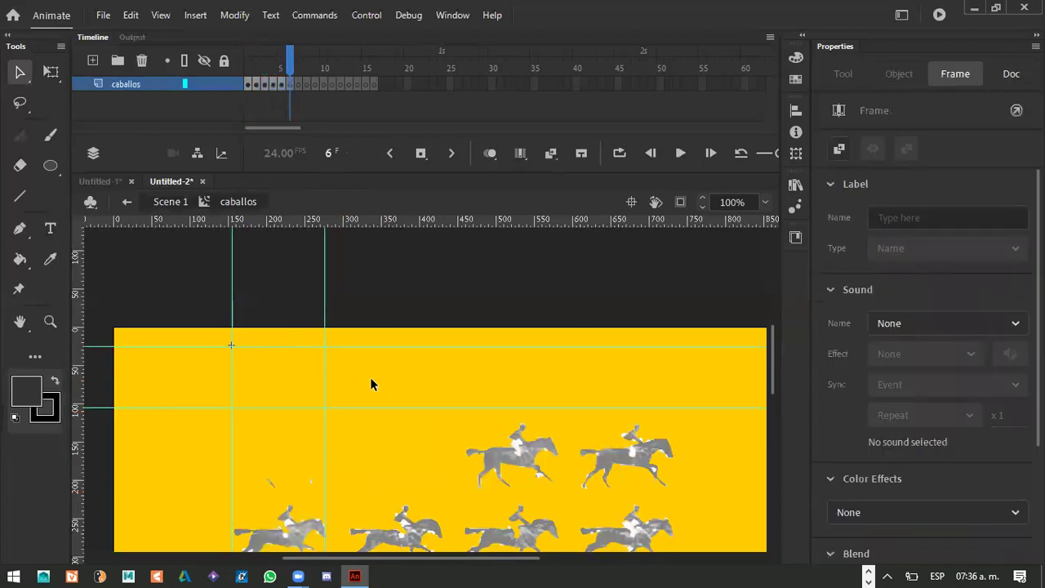
pyautogui.hotkey('ctrl', 'v')
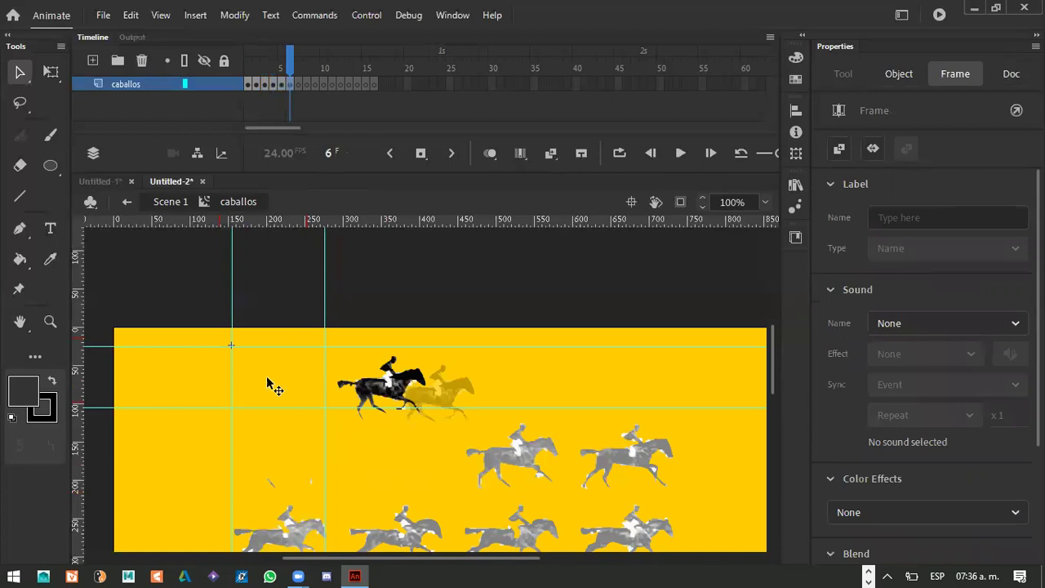
pyautogui.hotkey('ctrl', 'z')
pyautogui.hotkey('ctrl', 'shift', 'v')
pyautogui.moveTo(265, 378); pyautogui.dragTo(268, 377)
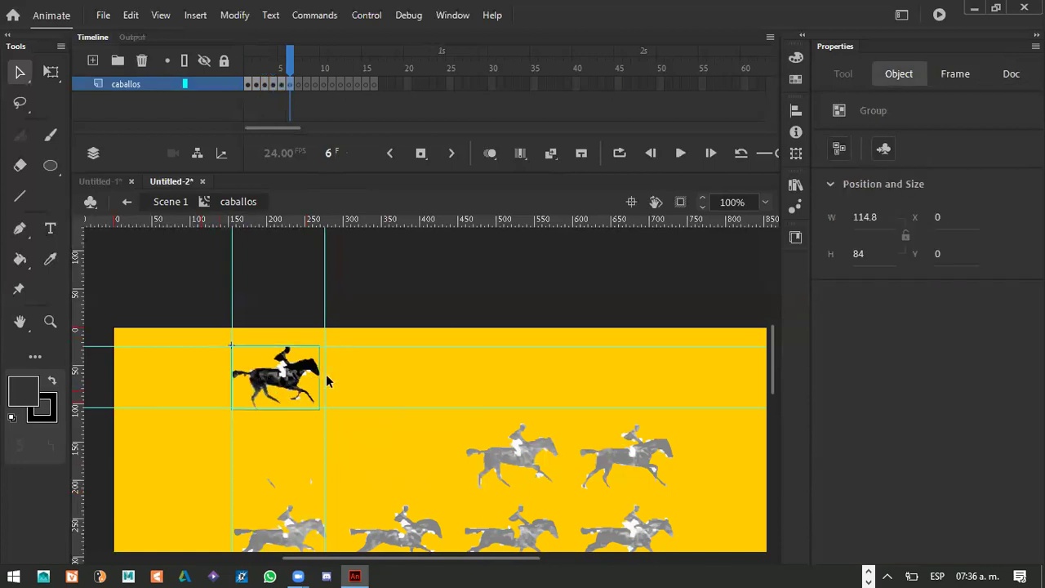
# Cut the third second-row horse from Scene 1, paste it into frame 7 of the caballos clip and place it at X 0, Y -6.45.
pyautogui.click(469, 439)
pyautogui.doubleClick(561, 496)
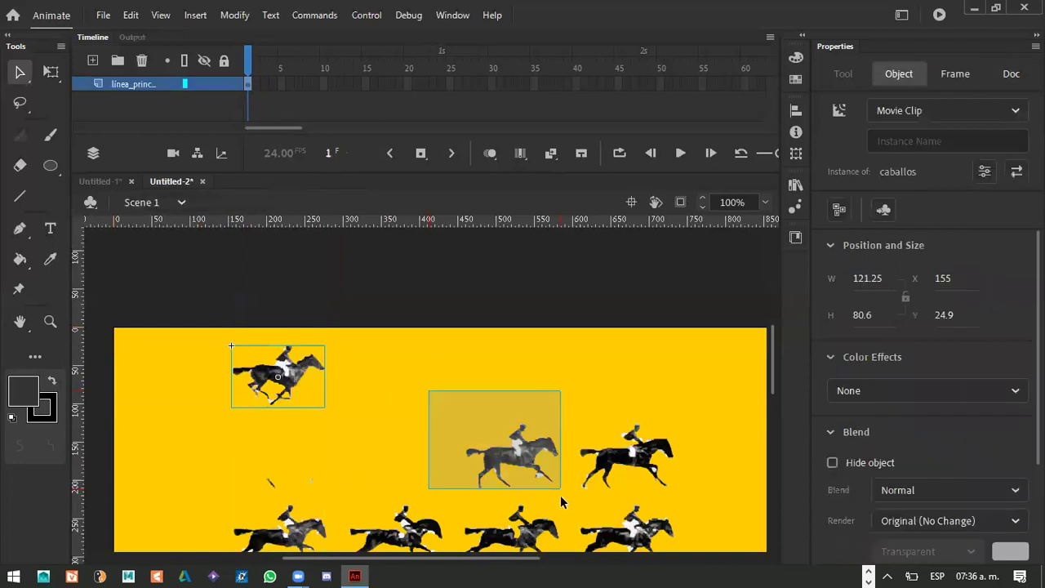
pyautogui.click(344, 386)
pyautogui.moveTo(309, 387); pyautogui.dragTo(309, 387)
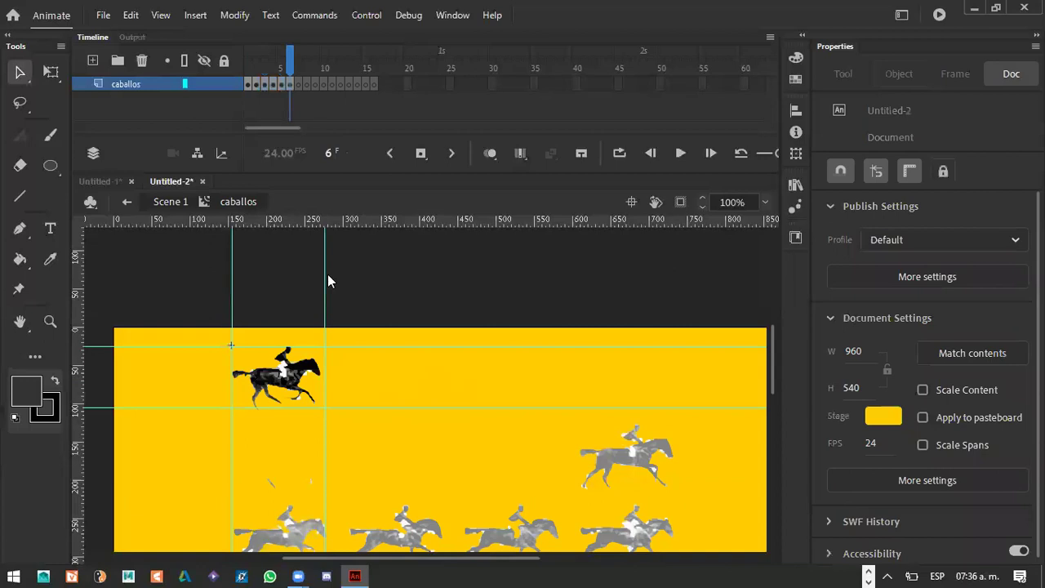
pyautogui.press('.')
pyautogui.hotkey('ctrl', 'z')
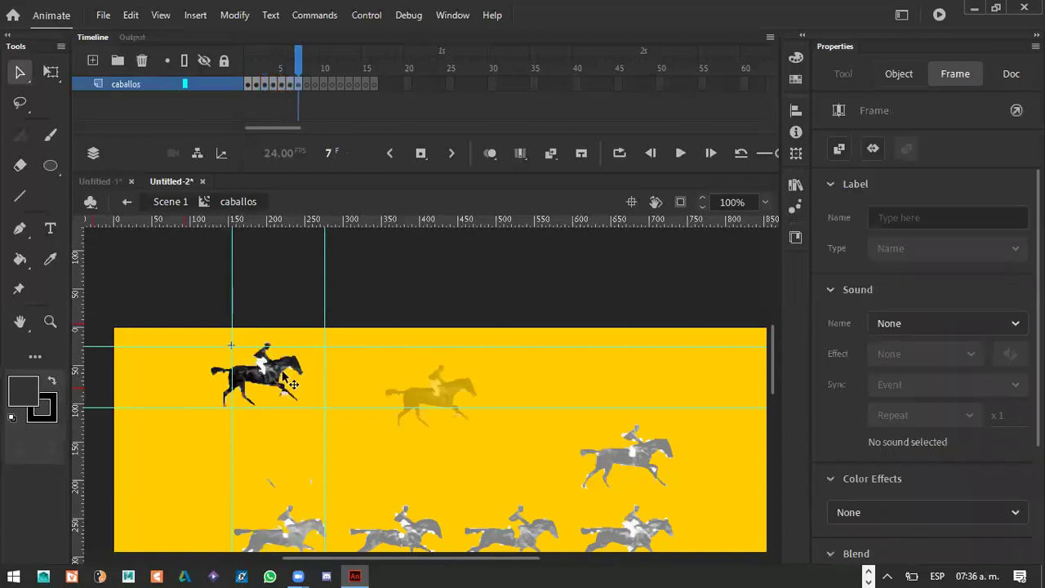
pyautogui.moveTo(292, 383); pyautogui.dragTo(294, 384)
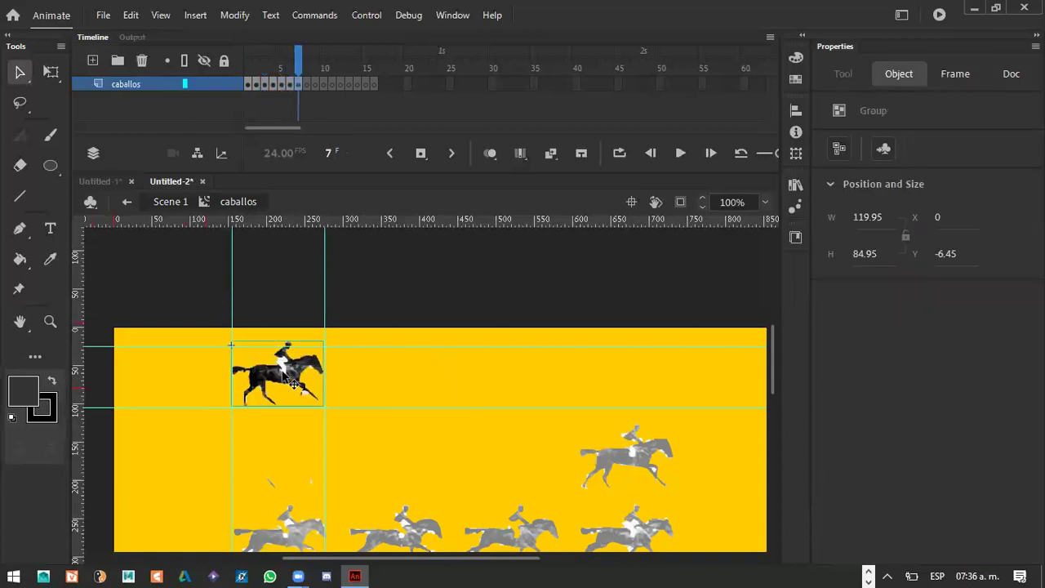
# Adjust the frame 7 horse's position within the guides to X 3, Y -4.
pyautogui.press('Down')
pyautogui.press('Down')
pyautogui.press('Down')
pyautogui.press('Down')
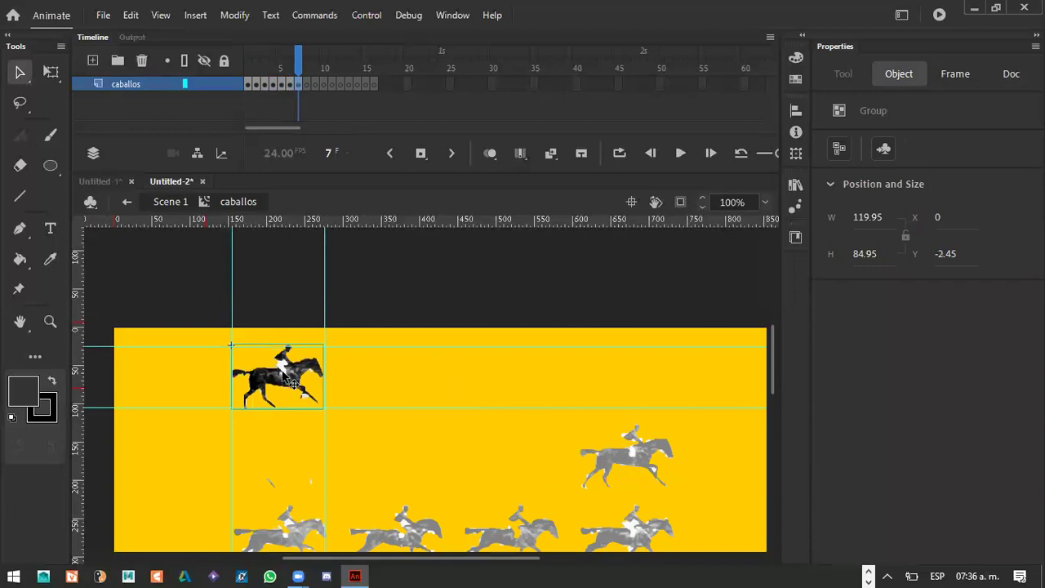
pyautogui.moveTo(264, 371); pyautogui.dragTo(295, 388)
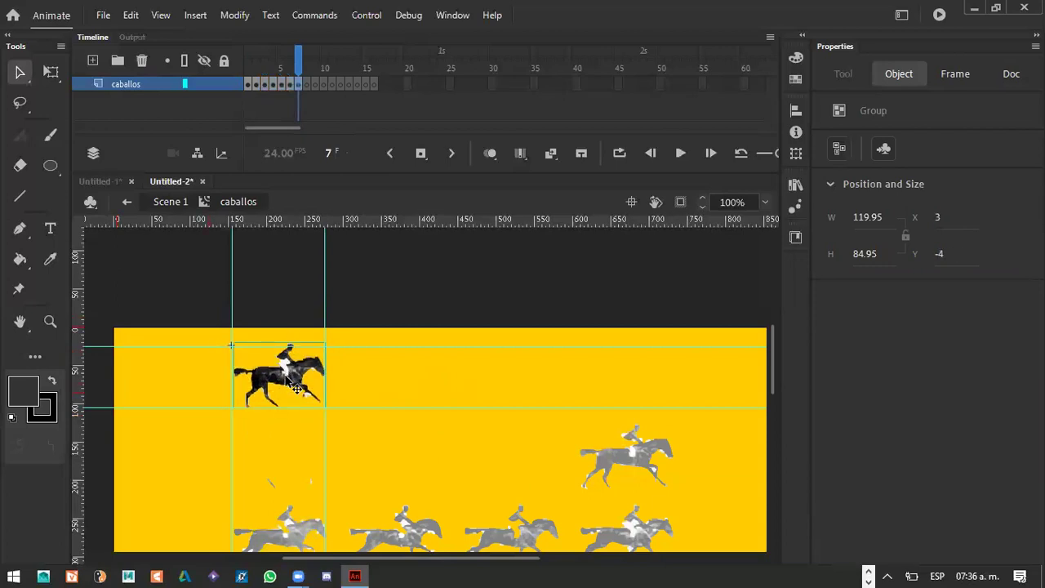
# Move the fourth second-row horse from Scene 1 into frame 8 of the caballos clip, fitted to the guides at X 0, Y -4.9.
pyautogui.doubleClick(526, 429)
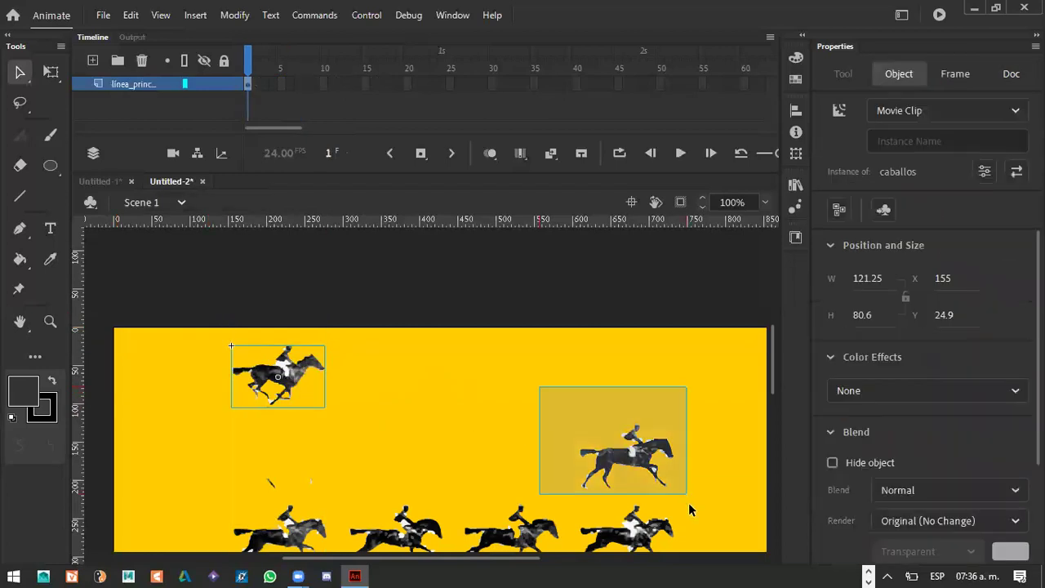
pyautogui.moveTo(686, 507); pyautogui.dragTo(697, 501)
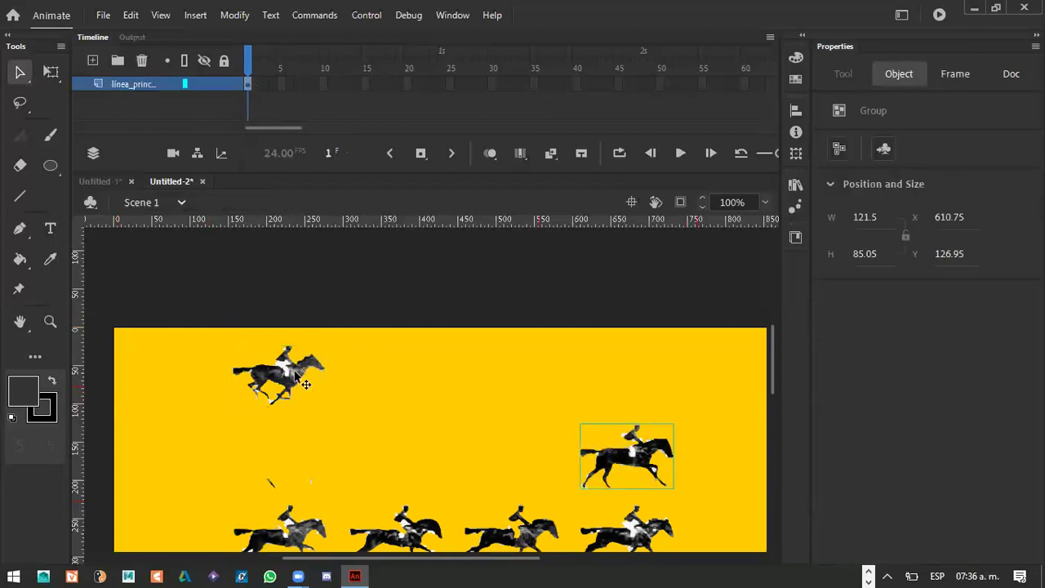
pyautogui.hotkey('ctrl', 'x')
pyautogui.doubleClick(295, 372)
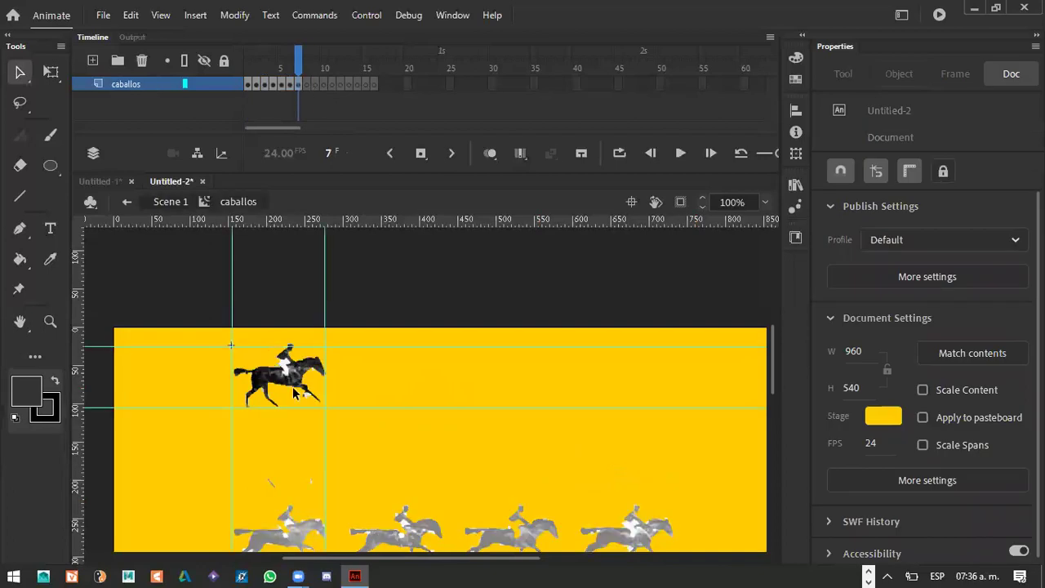
pyautogui.press('.')
pyautogui.hotkey('ctrl', 'v')
pyautogui.moveTo(420, 386); pyautogui.dragTo(268, 374)
pyautogui.press('Down')
pyautogui.press('Right')
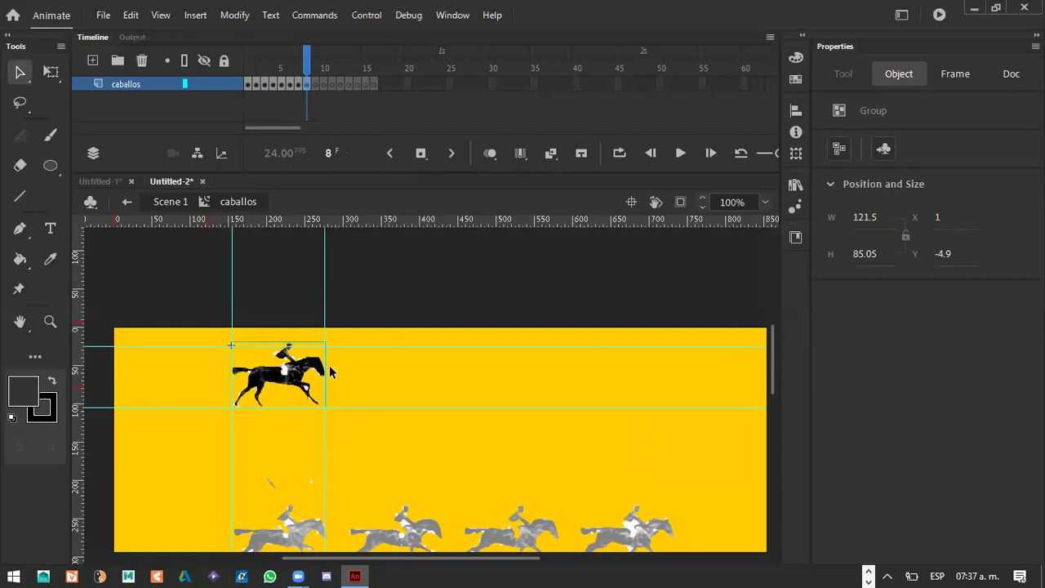
pyautogui.press('Left')
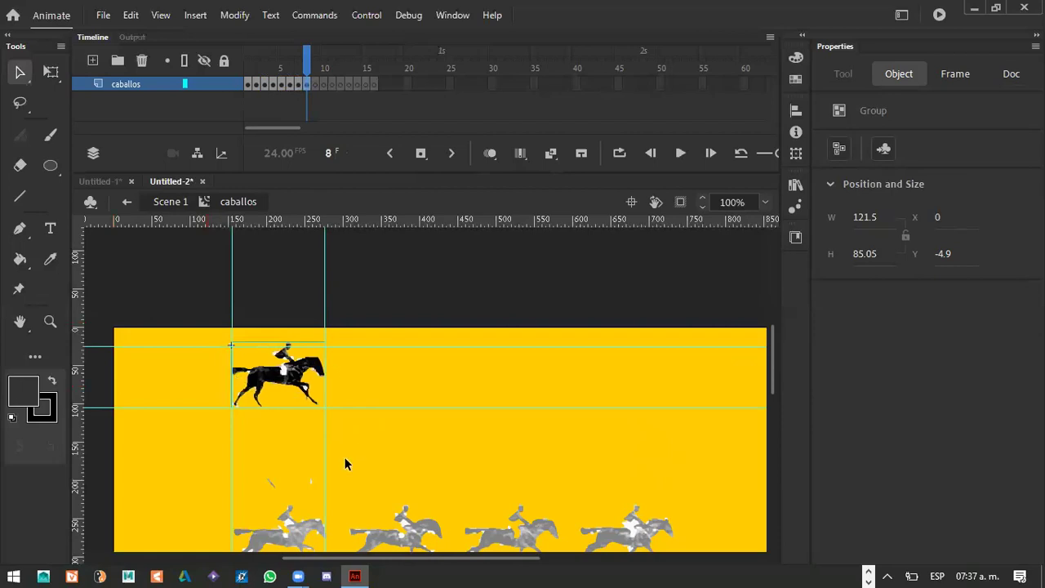
# Return to Scene 1, clear the stray marks above the third row and cut that row's first horse.
pyautogui.click(403, 466)
pyautogui.doubleClick(388, 379)
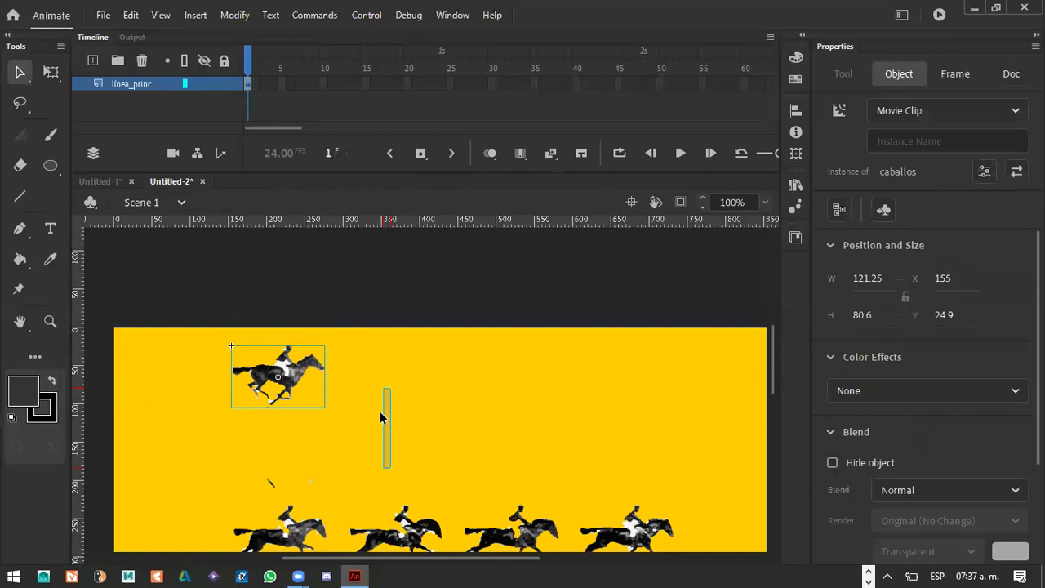
pyautogui.click(383, 356)
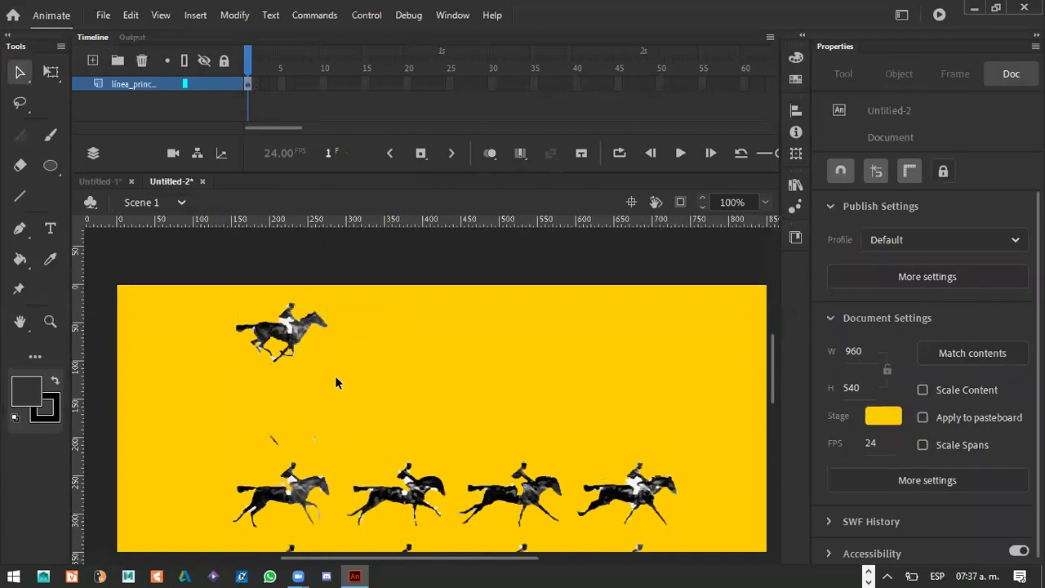
pyautogui.scroll(-2, 335, 375)
pyautogui.click(343, 409)
pyautogui.moveTo(200, 367); pyautogui.dragTo(343, 469)
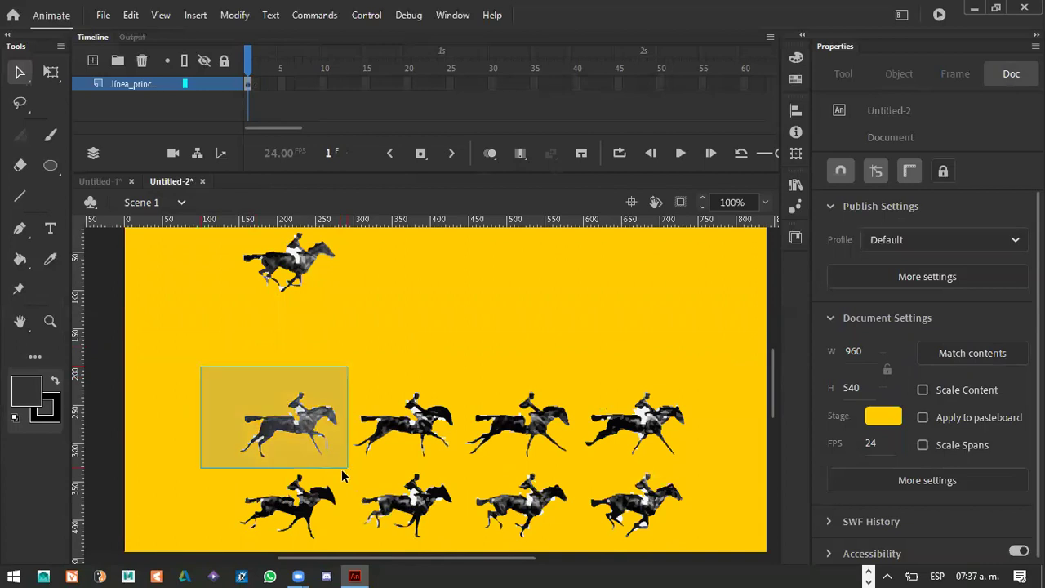
pyautogui.press('Delete')
# Paste the cut horse into frame 9 of the caballos clip and place it within the guides.
pyautogui.doubleClick(298, 269)
pyautogui.click(309, 83)
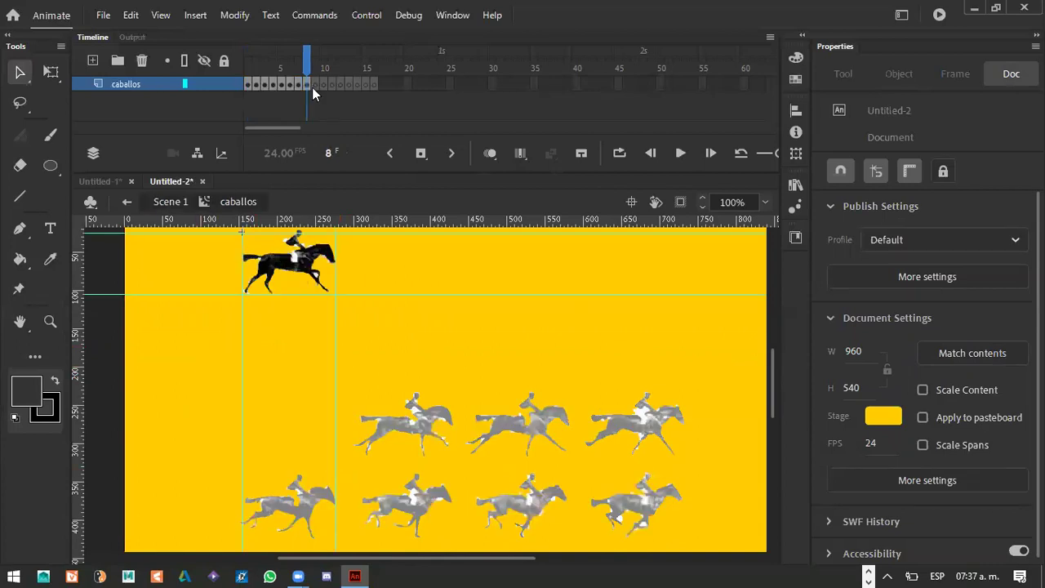
pyautogui.click(315, 83)
pyautogui.hotkey('ctrl', 'v')
pyautogui.moveTo(305, 296); pyautogui.dragTo(284, 248)
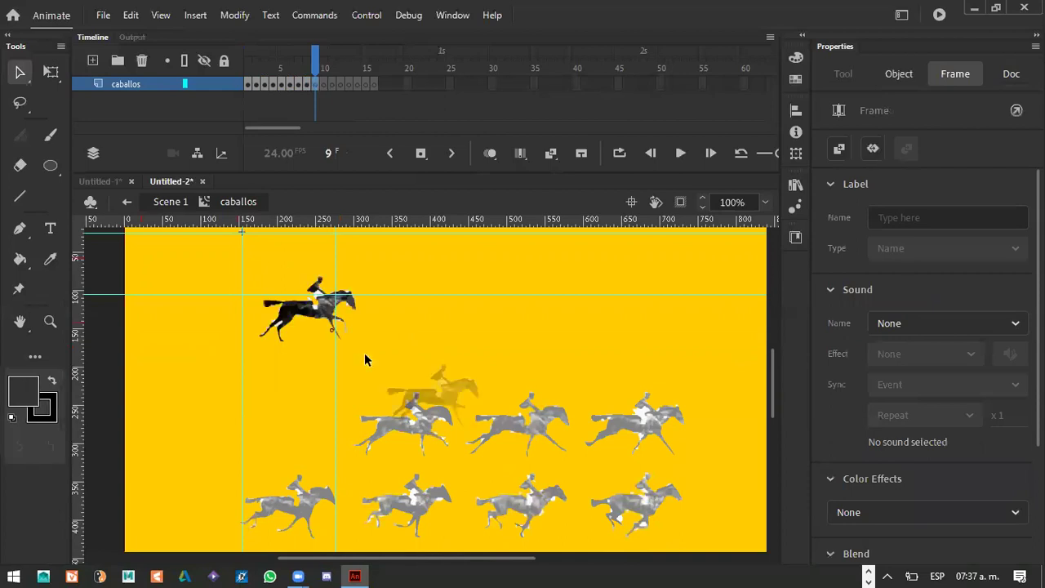
# Move the second third-row horse from Scene 1 into frame 10 of the caballos clip, fitted to the guides at X -6.6, Y -4.
pyautogui.doubleClick(395, 428)
pyautogui.click(447, 447)
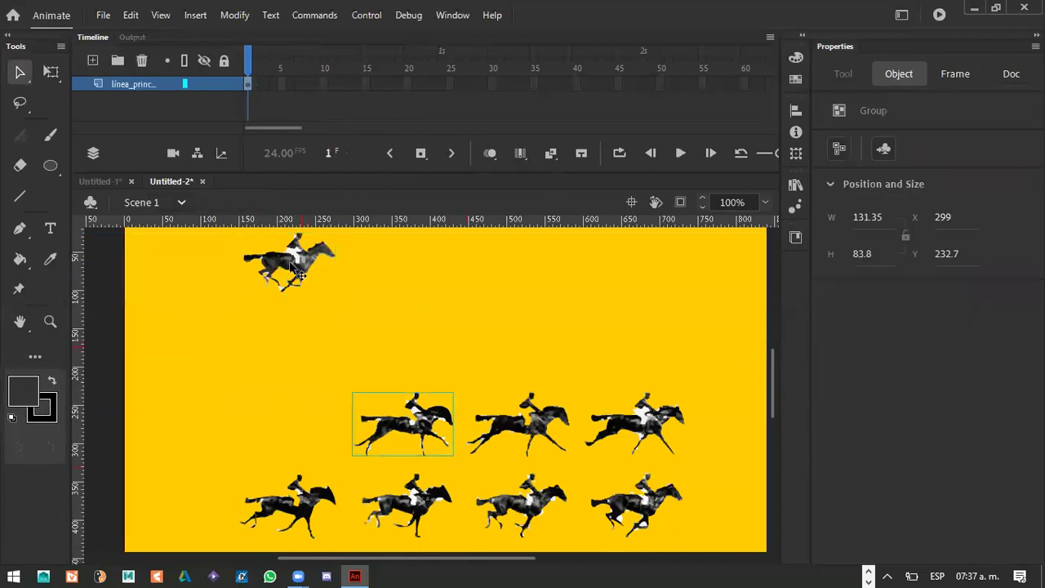
pyautogui.press('Delete')
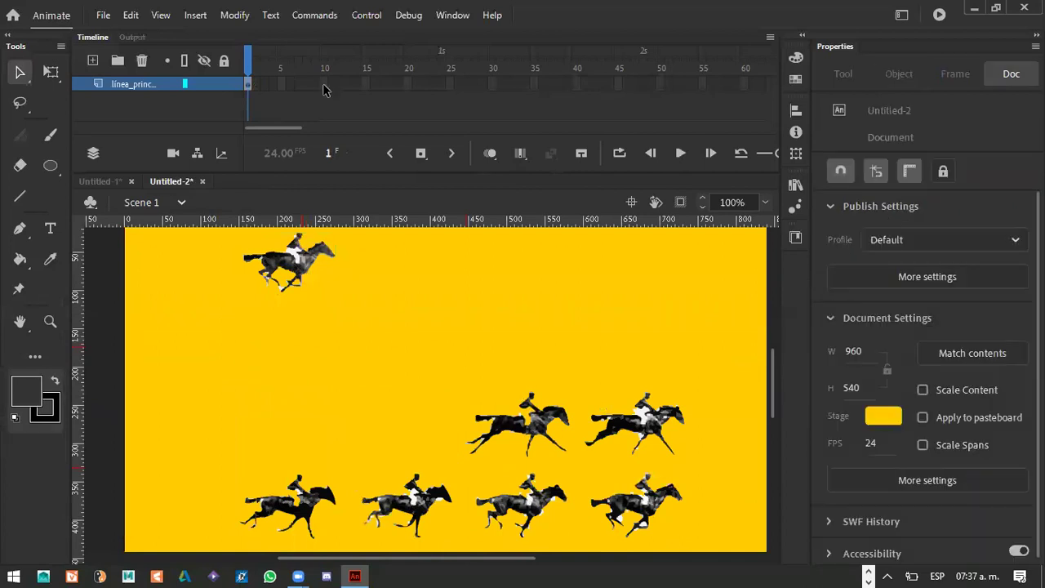
pyautogui.click(325, 85)
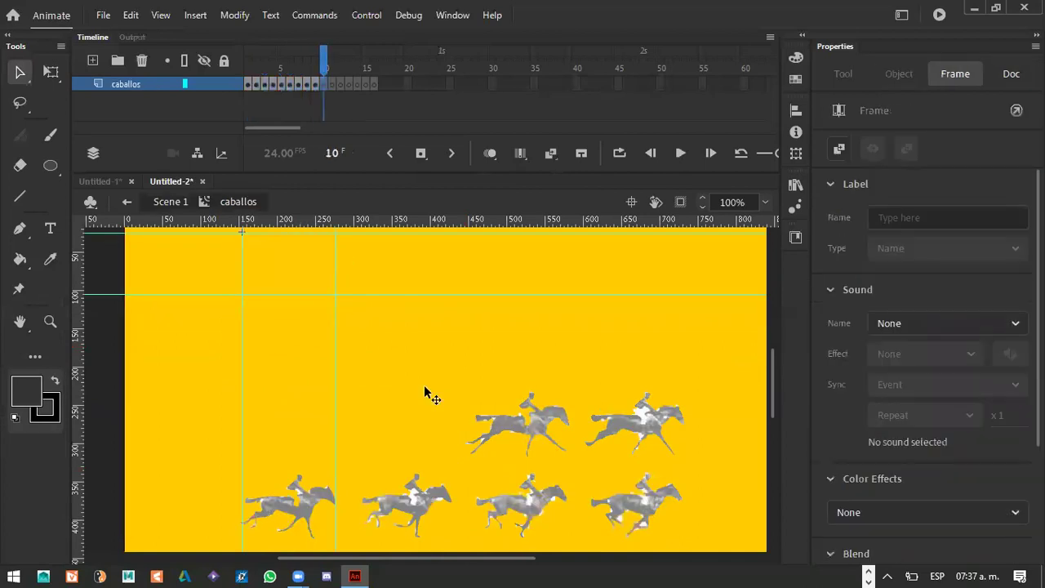
pyautogui.hotkey('ctrl', 'v')
pyautogui.moveTo(274, 291); pyautogui.dragTo(277, 264)
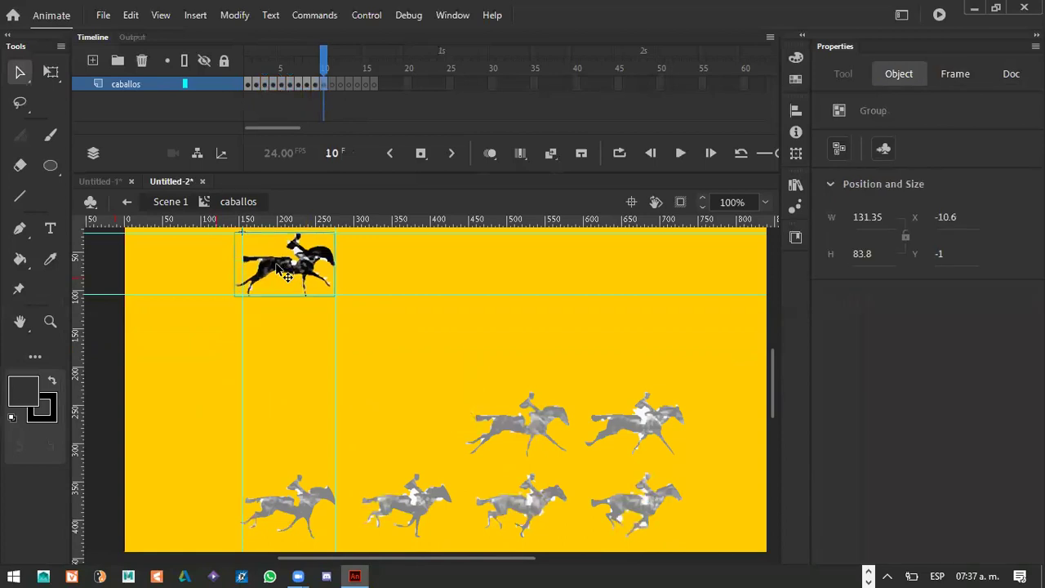
pyautogui.press('Right')
pyautogui.press('Right')
pyautogui.press('Right')
pyautogui.press('Right')
pyautogui.press('Up')
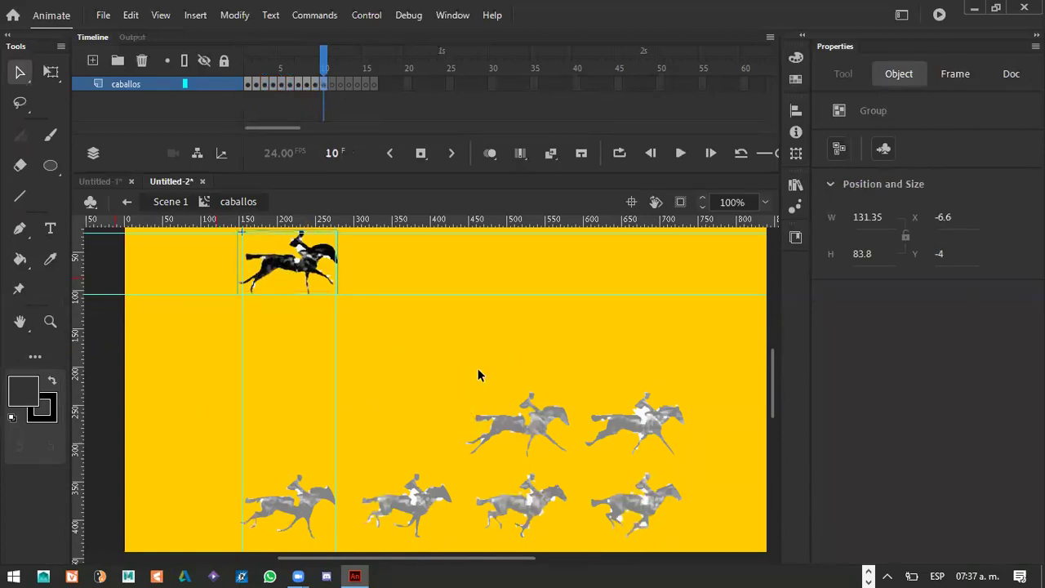
# Try to move the last two third-row horses from Scene 1 into frame 11 of the caballos clip together.
pyautogui.doubleClick(478, 369)
pyautogui.click(583, 471)
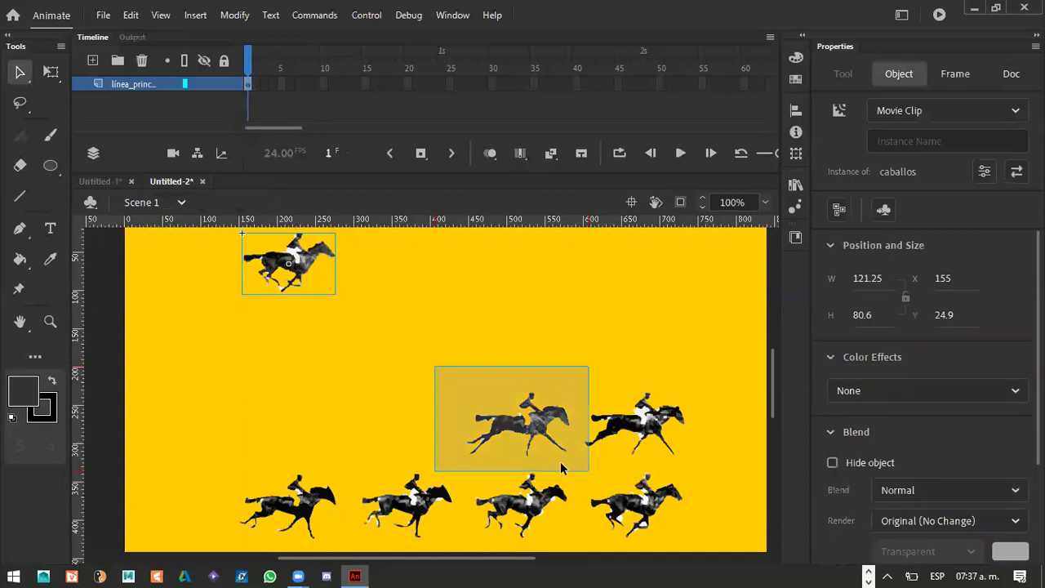
pyautogui.press('Delete')
pyautogui.doubleClick(300, 271)
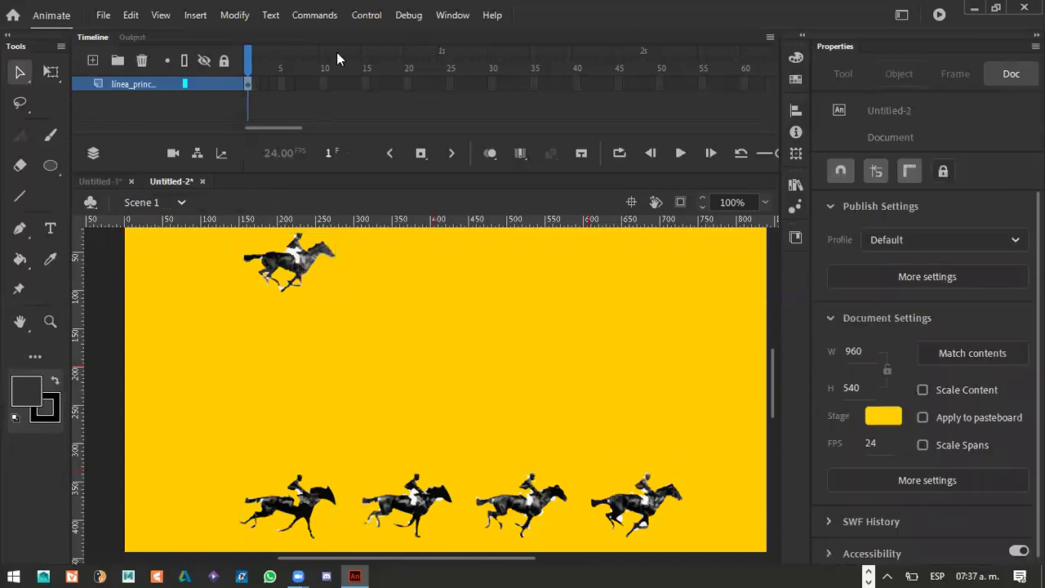
pyautogui.click(325, 83)
pyautogui.click(334, 104)
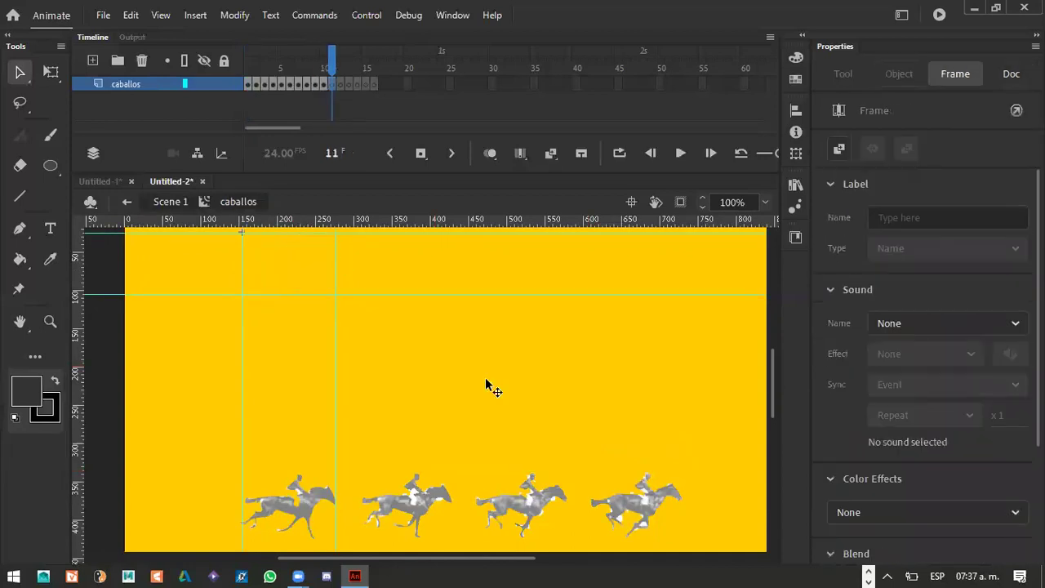
pyautogui.hotkey('ctrl', 'v')
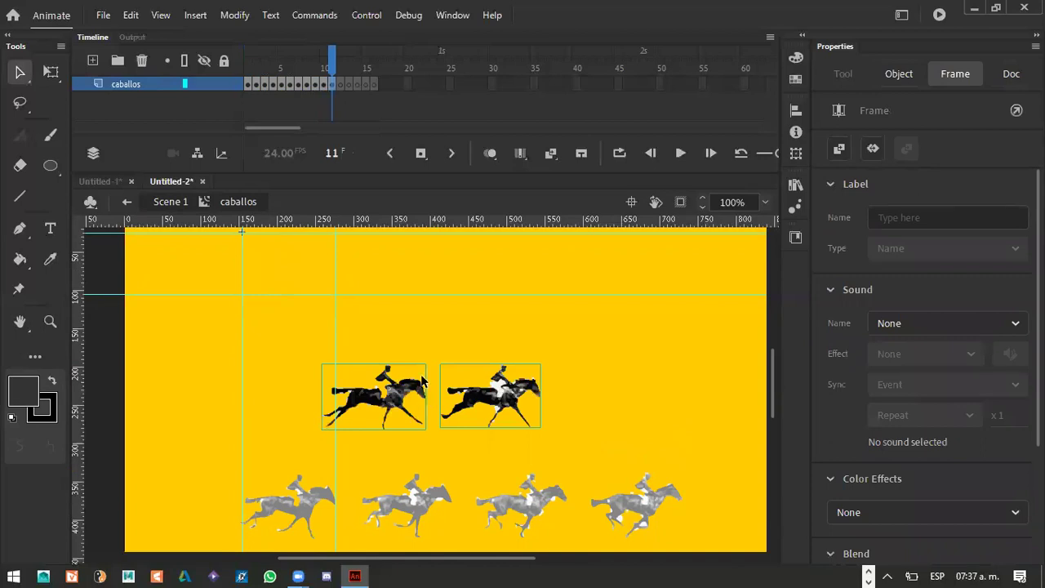
pyautogui.press('Delete')
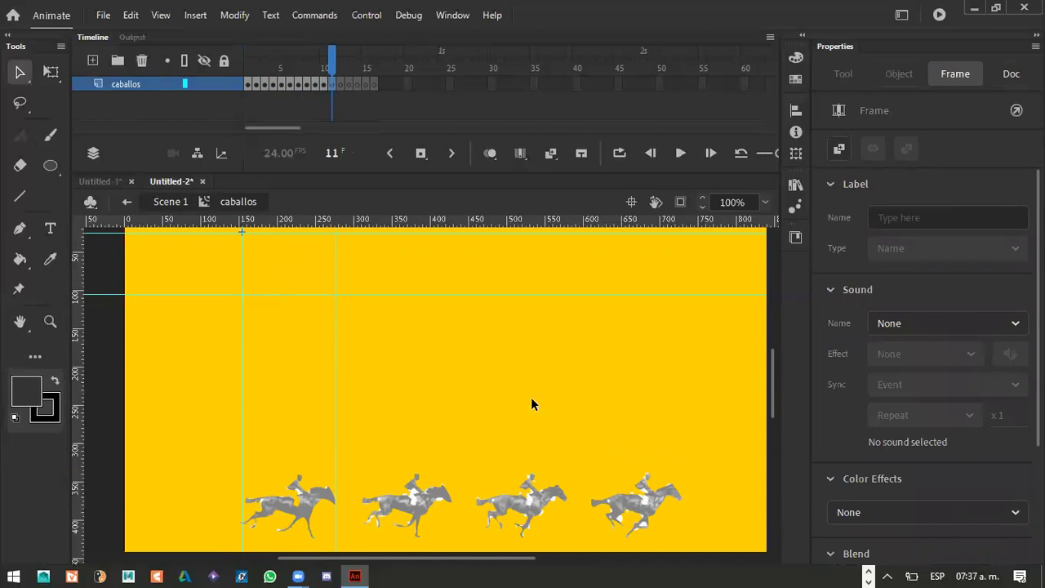
# Return to Scene 1 and put both removed horses back in the third row.
pyautogui.click(531, 404)
pyautogui.doubleClick(529, 400)
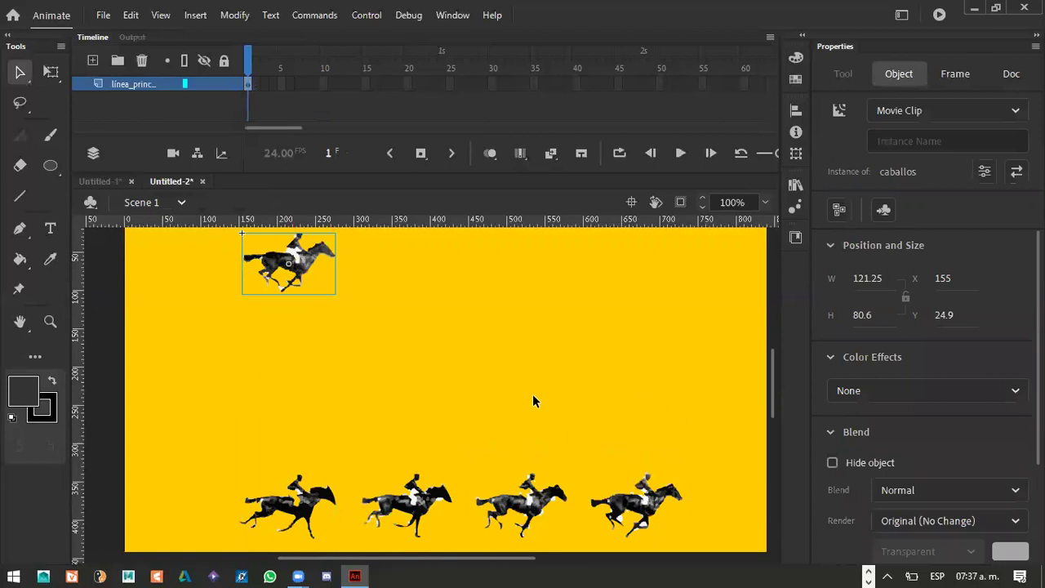
pyautogui.hotkey('ctrl', 'z')
pyautogui.doubleClick(601, 427)
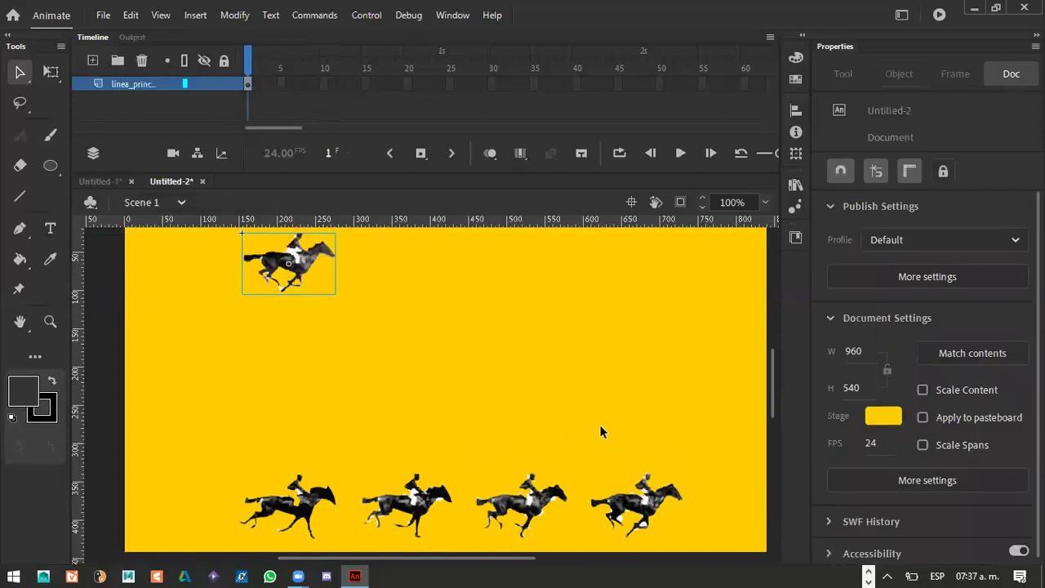
pyautogui.hotkey('ctrl', 'z')
pyautogui.moveTo(663, 439); pyautogui.dragTo(588, 332)
# Cut only the third third-row horse from Scene 1, paste it into frame 11 of the caballos clip and place it at X -13.7, Y 0.
pyautogui.moveTo(448, 339); pyautogui.dragTo(561, 456)
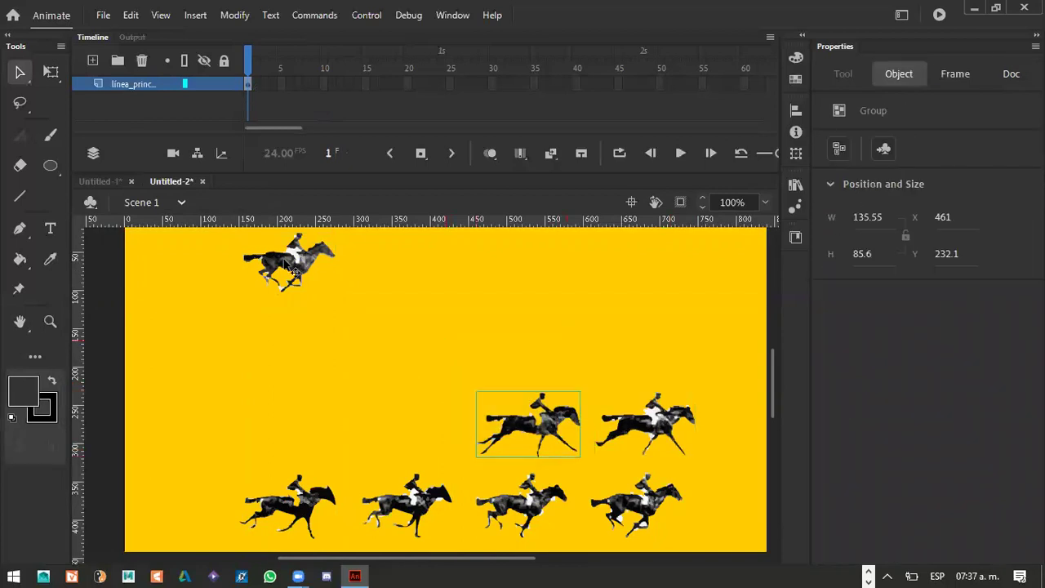
pyautogui.press('Delete')
pyautogui.click(287, 265)
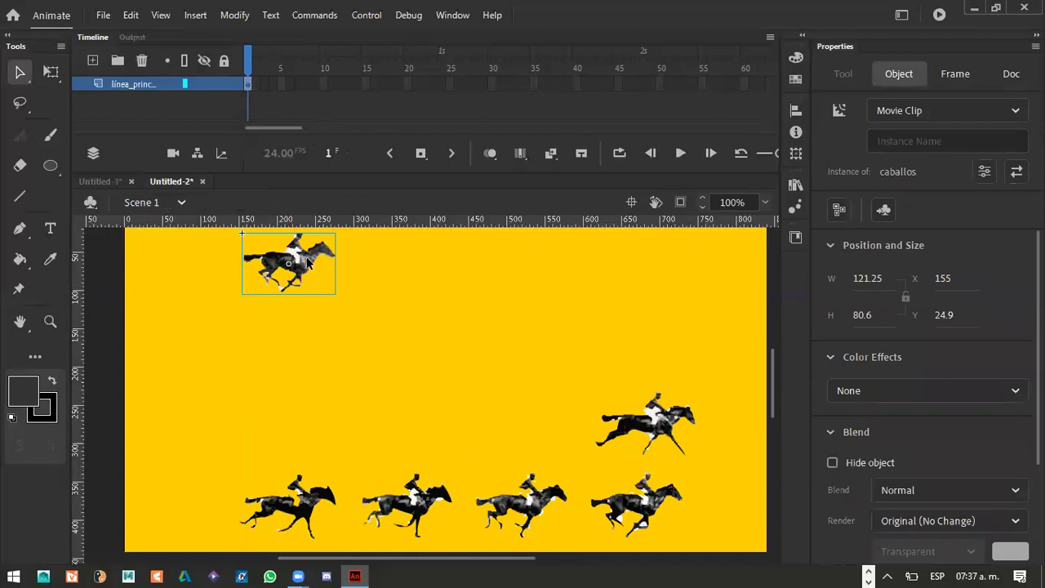
pyautogui.doubleClick(318, 271)
pyautogui.click(324, 90)
pyautogui.click(327, 106)
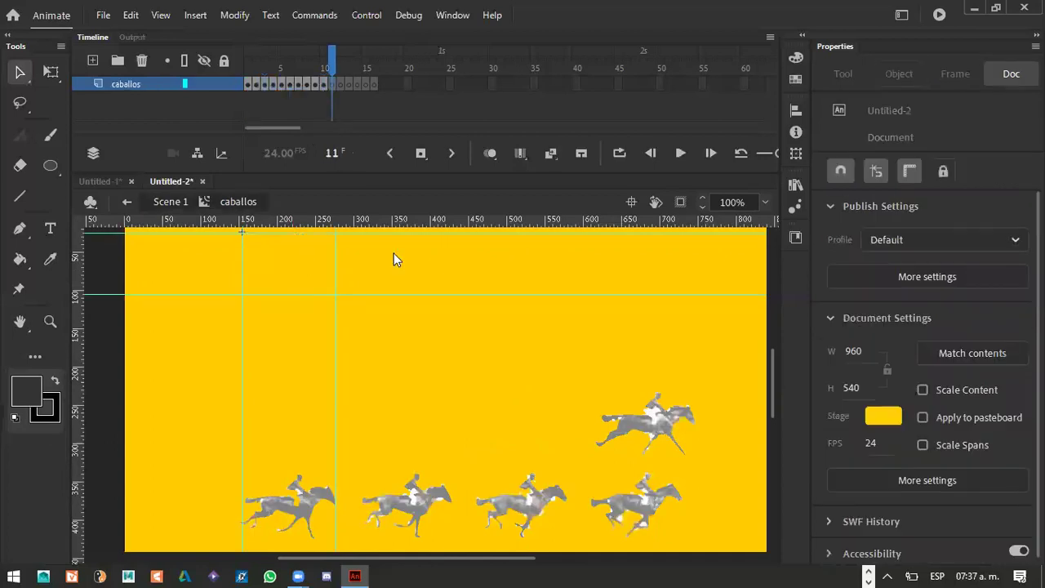
pyautogui.click(424, 385)
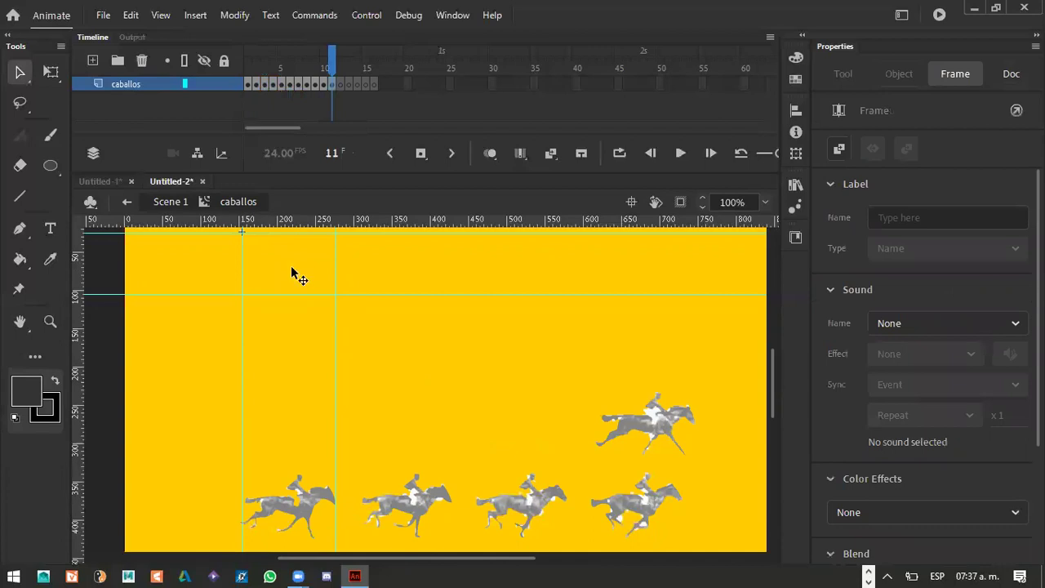
pyautogui.hotkey('ctrl', 'v')
pyautogui.moveTo(442, 397); pyautogui.dragTo(295, 266)
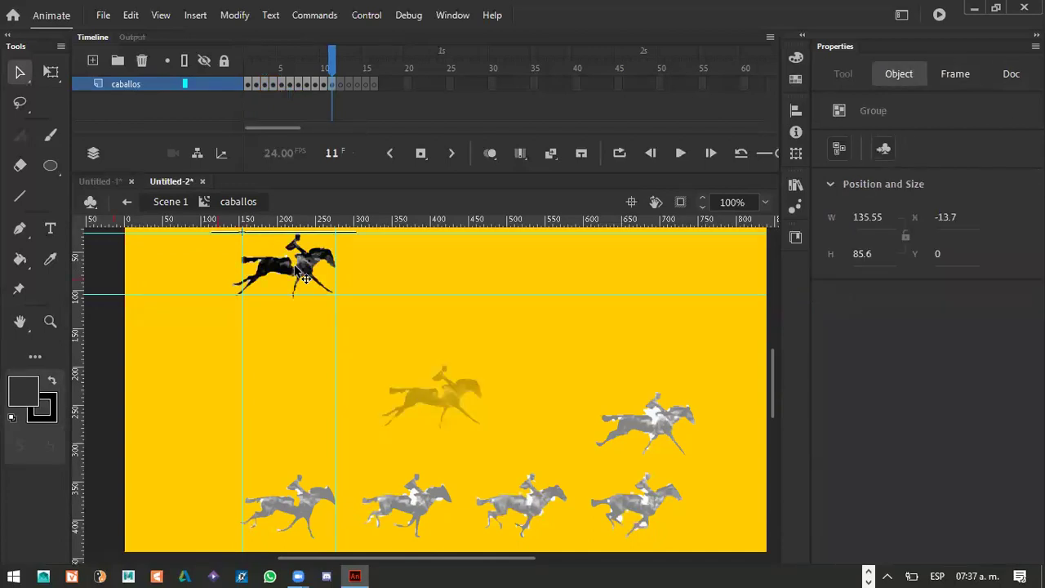
# Adjust the frame 11 horse's position within the guides to X -7.7, Y -5.
pyautogui.press('Right')
pyautogui.press('Right')
pyautogui.press('Right')
pyautogui.press('Right')
pyautogui.press('Up')
pyautogui.press('Up')
pyautogui.press('Up')
pyautogui.press('Up')
pyautogui.press('Up')
pyautogui.press('Right')
pyautogui.press('Right')
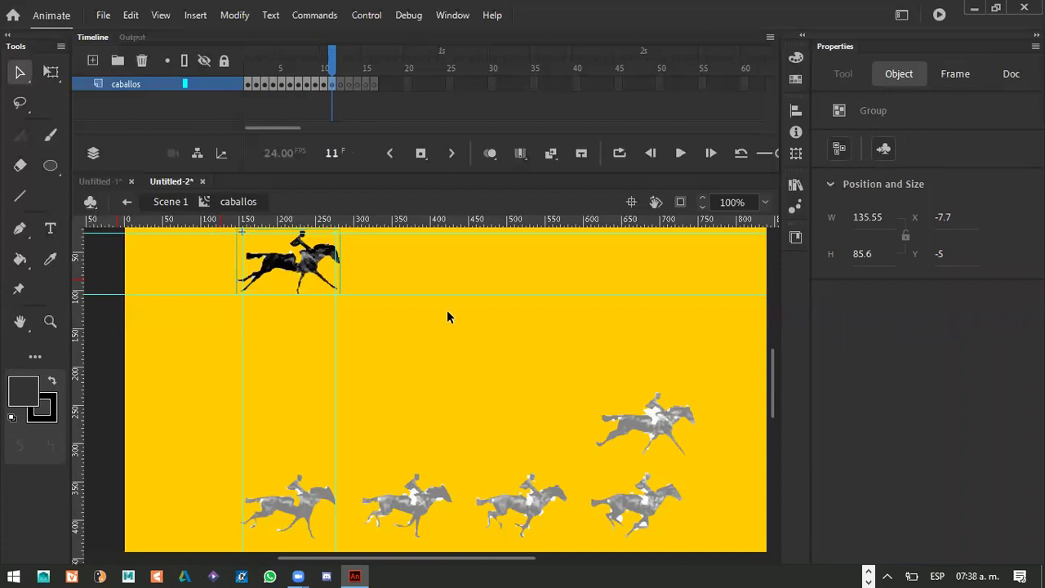
# Cut the fourth third-row horse from Scene 1, paste it into frame 12 of the caballos clip and place it at X 0, Y 0.
pyautogui.doubleClick(712, 462)
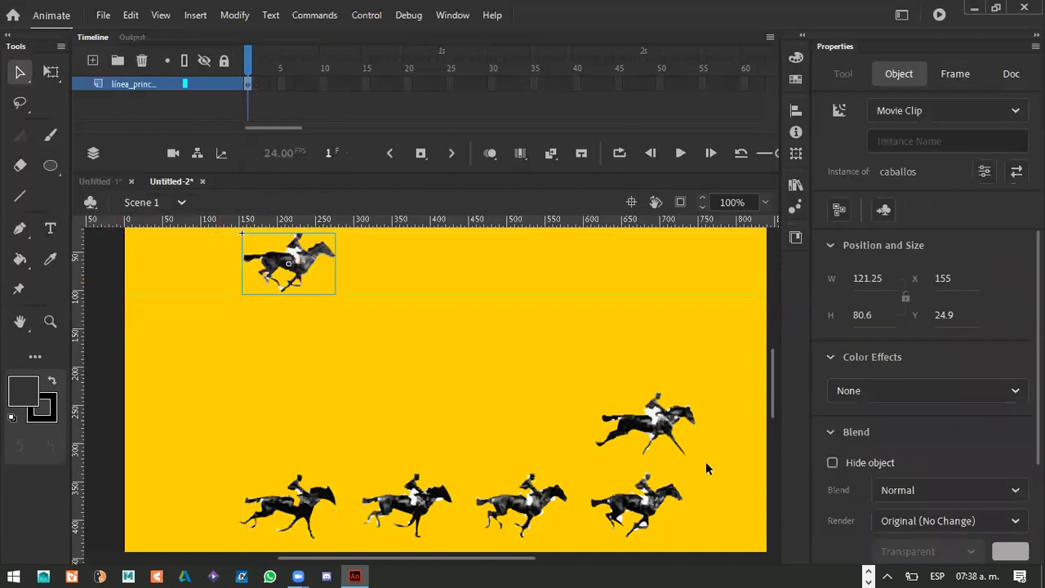
pyautogui.click(707, 467)
pyautogui.click(390, 277)
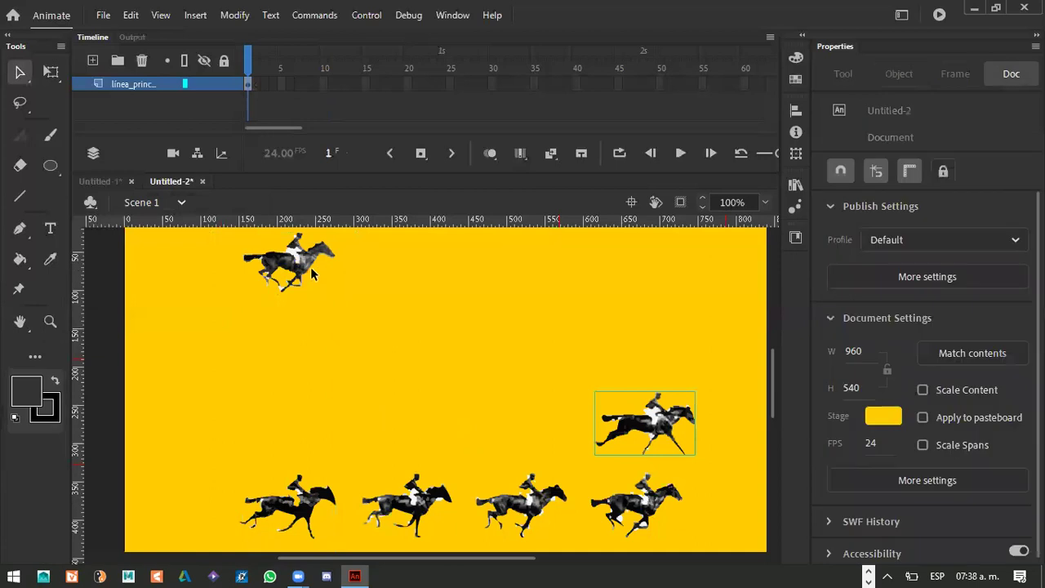
pyautogui.click(296, 278)
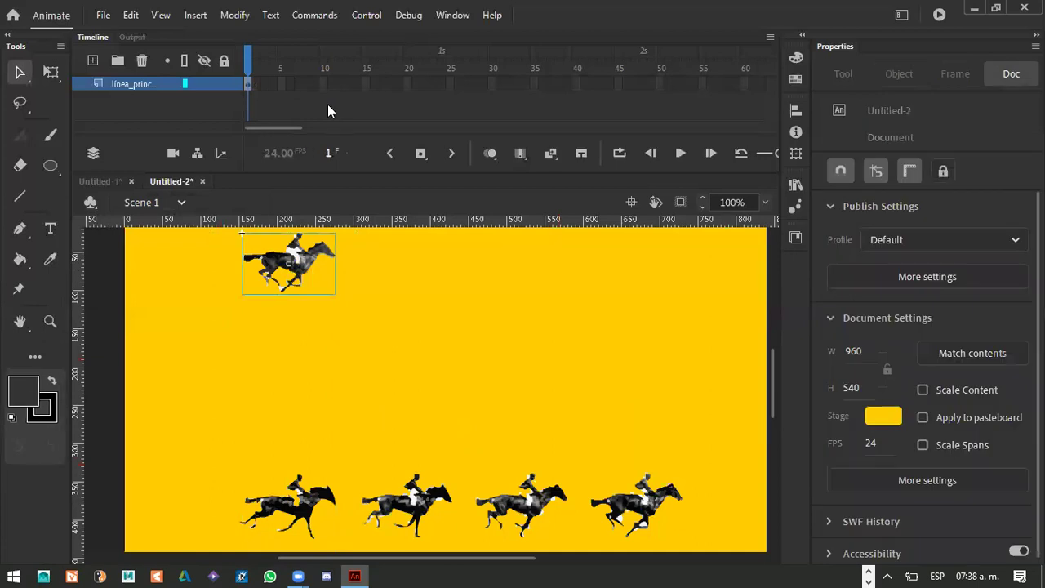
pyautogui.click(346, 84)
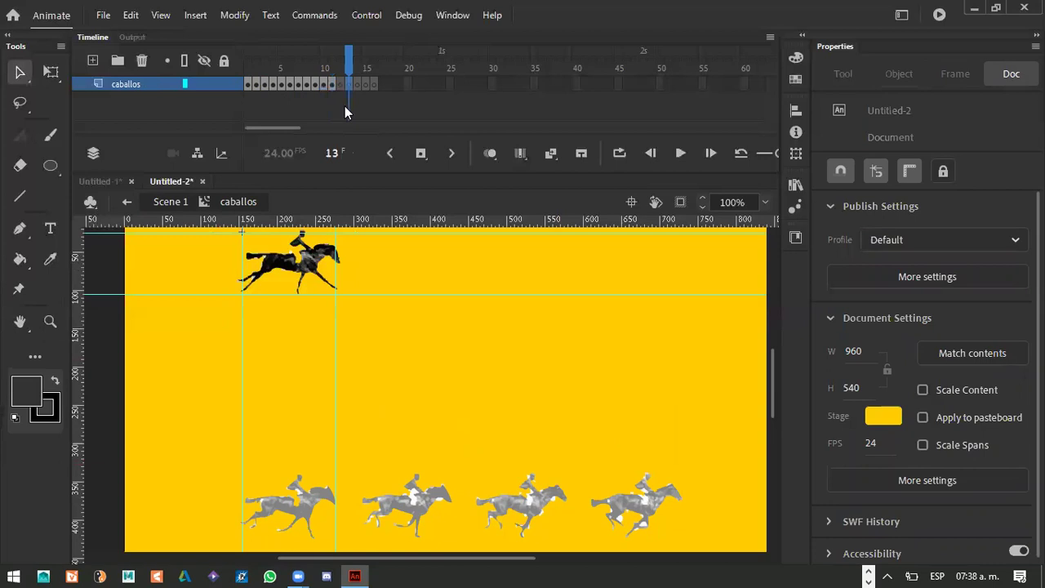
pyautogui.click(340, 84)
pyautogui.hotkey('ctrl', 'v')
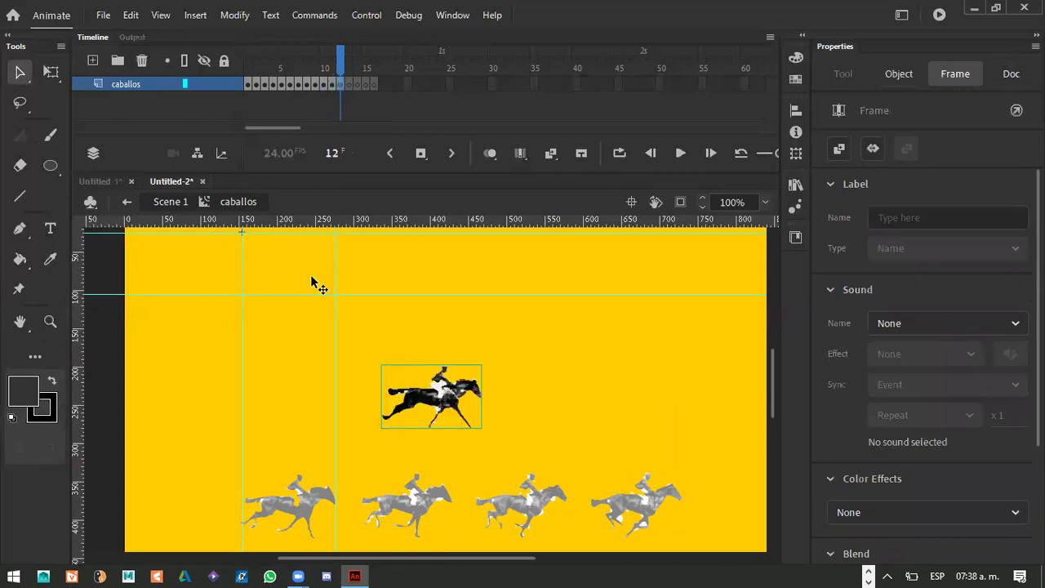
pyautogui.moveTo(311, 277); pyautogui.dragTo(310, 277)
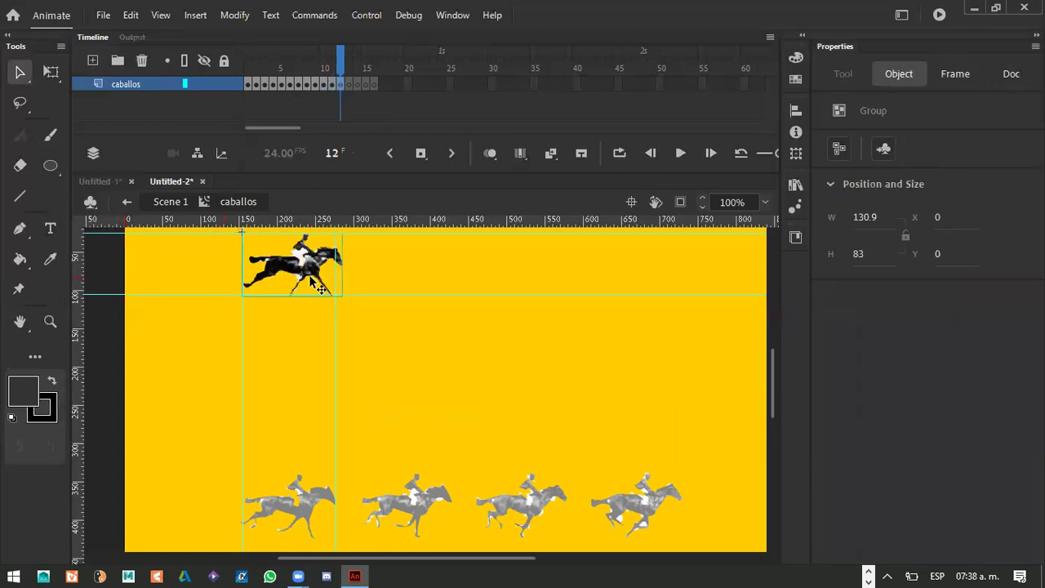
# Adjust the frame 12 horse's position within the guides to X -5, Y -3.
pyautogui.press('Up')
pyautogui.press('Up')
pyautogui.press('Up')
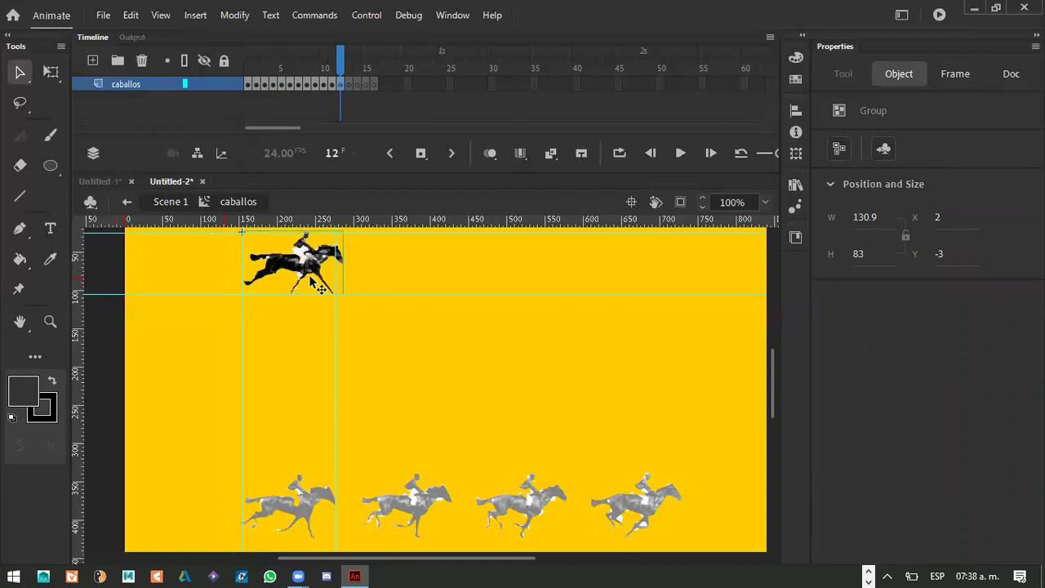
pyautogui.press('Left')
pyautogui.press('Left')
pyautogui.press('Left')
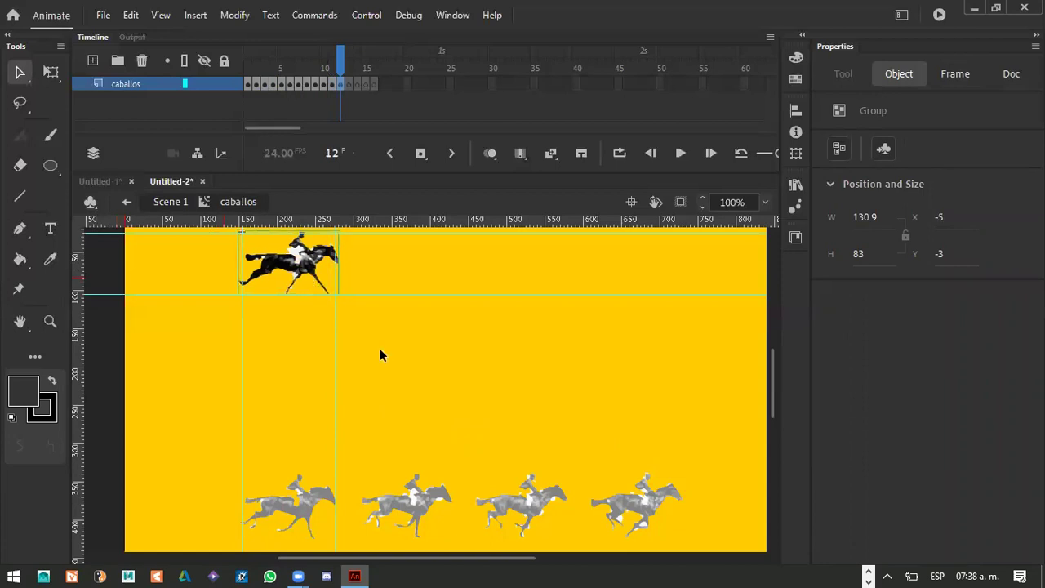
# Cut the first fourth-row horse from Scene 1, paste it into frame 13 of the caballos clip and place it near the guides.
pyautogui.doubleClick(380, 348)
pyautogui.click(295, 514)
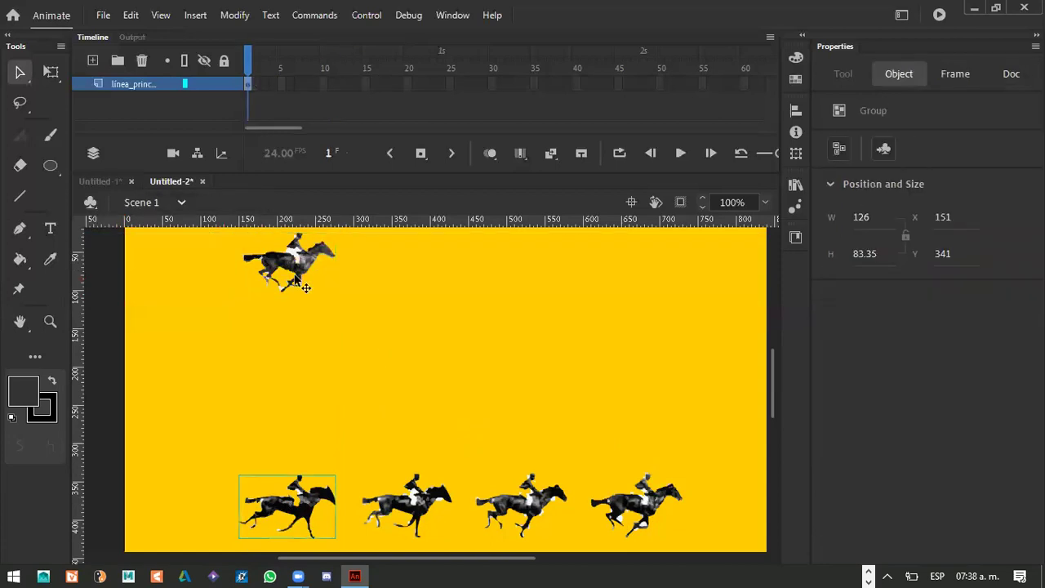
pyautogui.press('Delete')
pyautogui.doubleClick(266, 271)
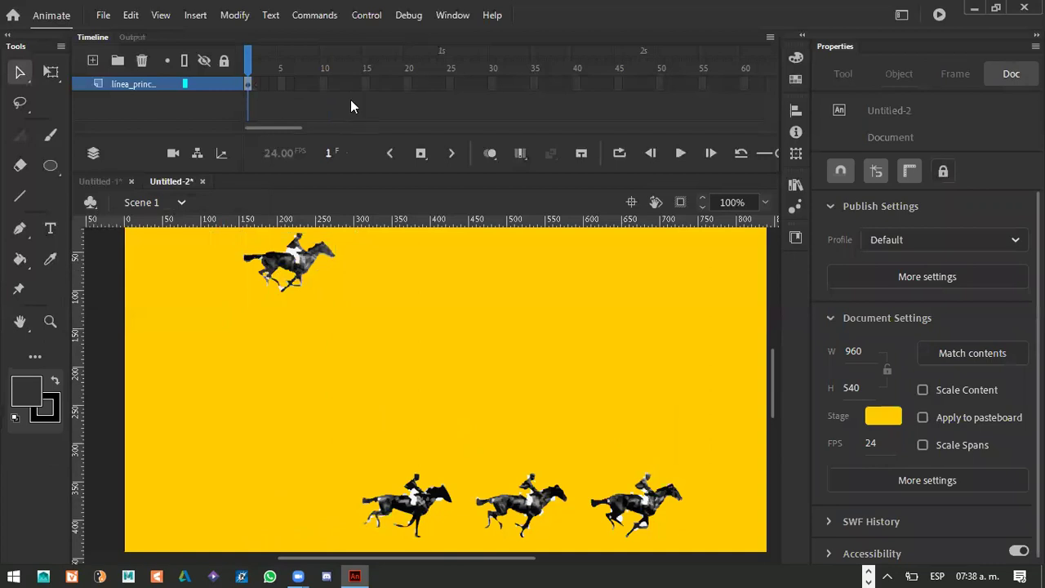
pyautogui.press('.')
pyautogui.hotkey('ctrl', 'v')
pyautogui.moveTo(421, 401); pyautogui.dragTo(285, 273)
# Fit the frame 13 horse to the guides at X -0.95, Y -3.
pyautogui.press('Up')
pyautogui.press('Up')
pyautogui.press('Up')
pyautogui.press('Right')
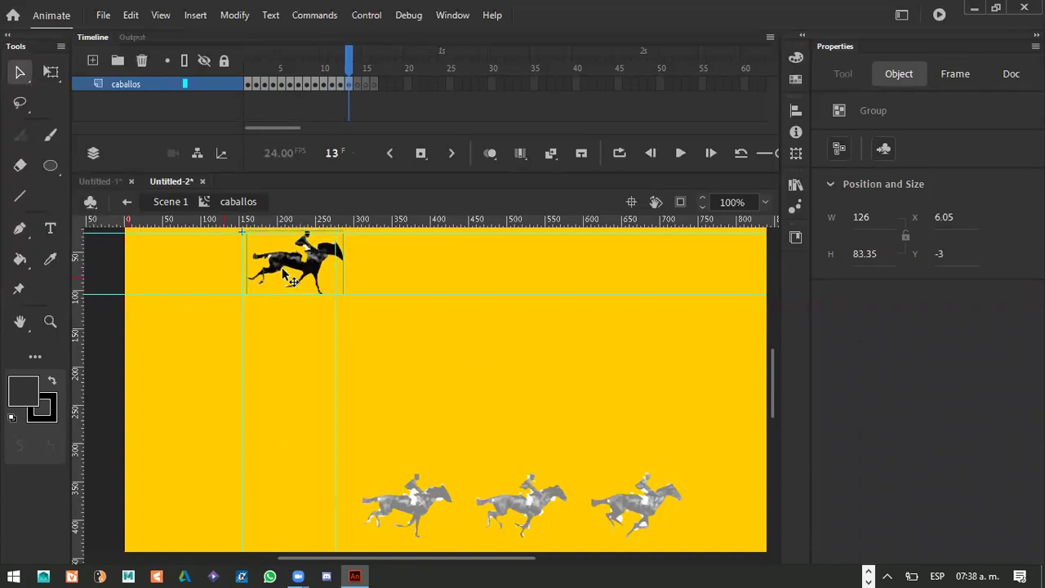
pyautogui.press('Left')
pyautogui.press('Left')
pyautogui.press('Left')
pyautogui.press('Left')
pyautogui.press('Left')
pyautogui.press('Left')
pyautogui.press('Left')
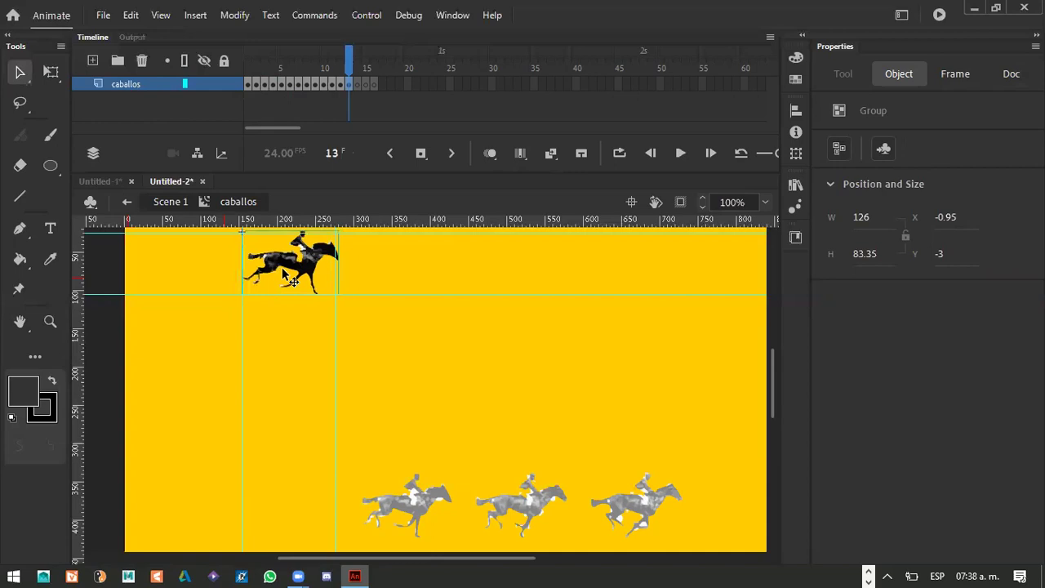
# Cut the second fourth-row horse from Scene 1, paste it into frame 14 of the caballos clip and place it at X 7.55, Y 0.
pyautogui.doubleClick(357, 319)
pyautogui.click(402, 501)
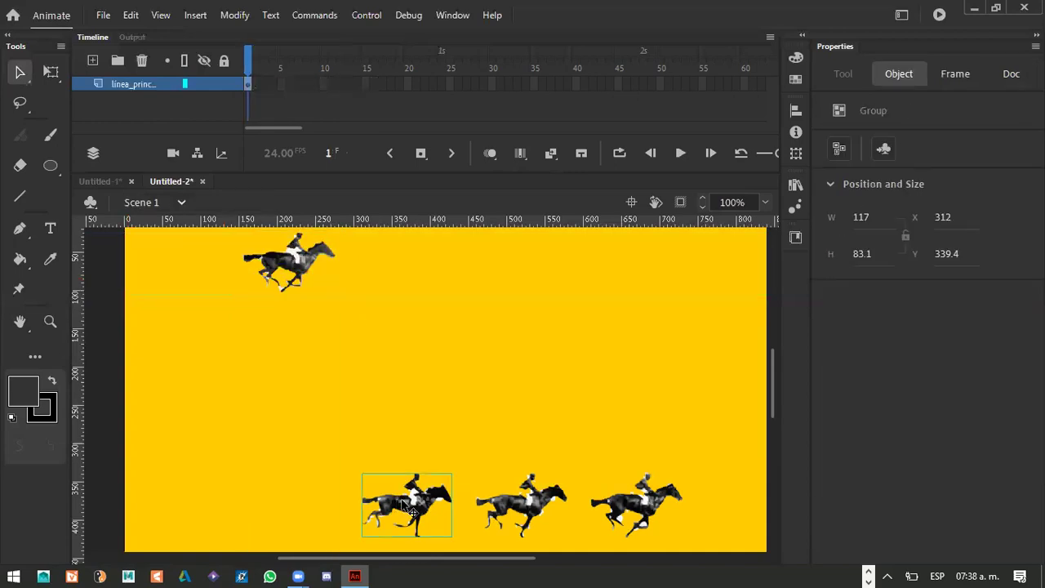
pyautogui.press('Delete')
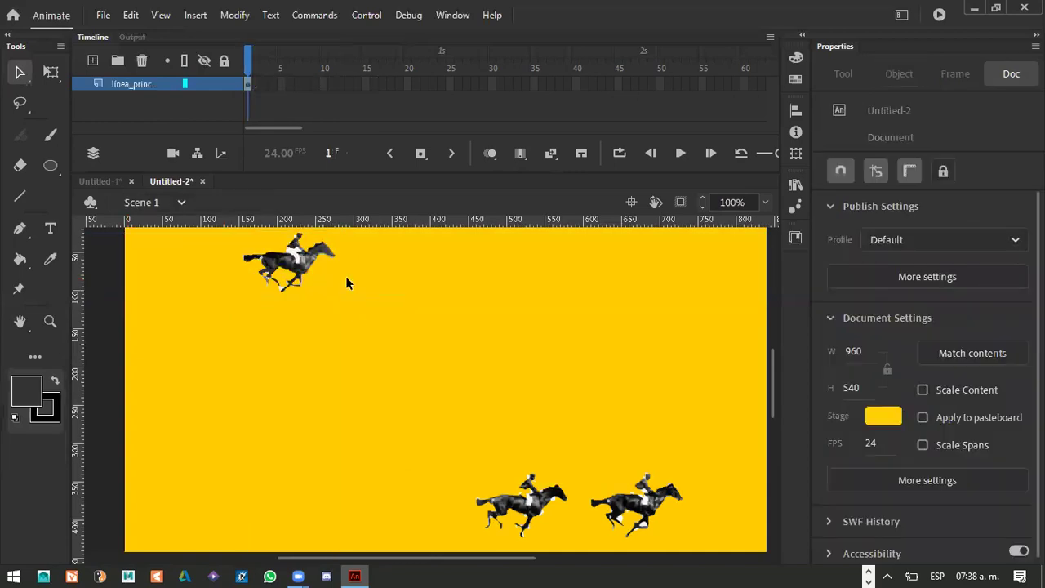
pyautogui.hotkey('ctrl', 'z')
pyautogui.click(357, 84)
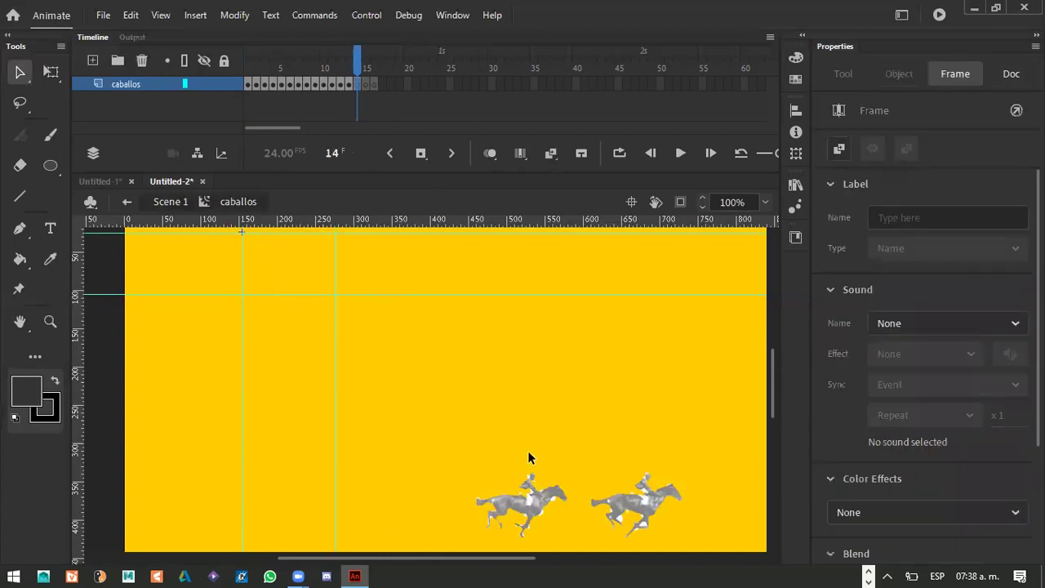
pyautogui.hotkey('ctrl', 'v')
pyautogui.moveTo(436, 398); pyautogui.dragTo(298, 268)
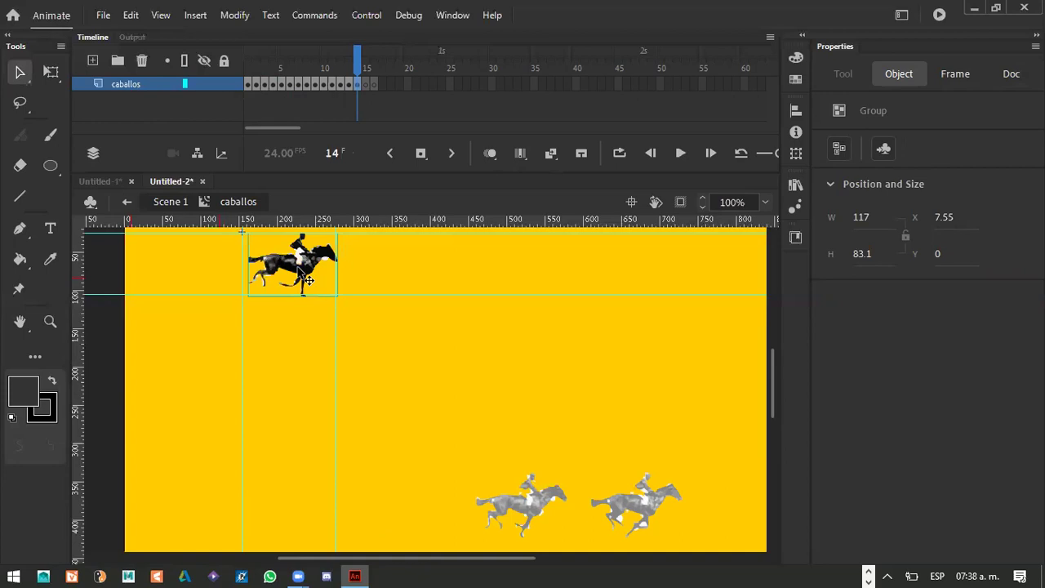
# Fit the frame 14 horse between the vertical guides and raise it to Y -3.
pyautogui.press('Up')
pyautogui.press('Up')
pyautogui.press('Right')
pyautogui.press('Up')
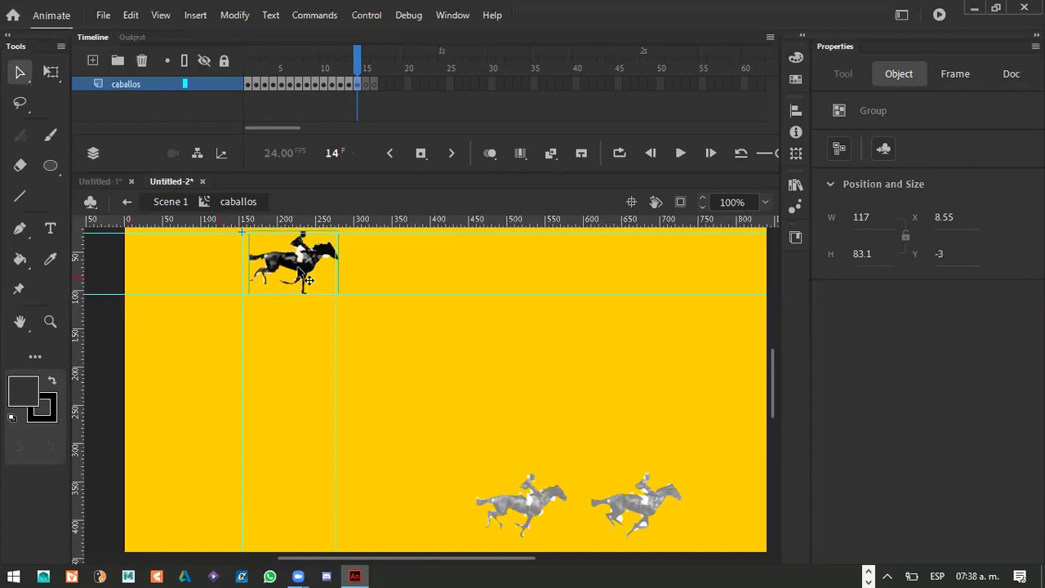
pyautogui.press('Left')
pyautogui.press('Left')
pyautogui.press('Left')
pyautogui.press('Left')
pyautogui.click(466, 445)
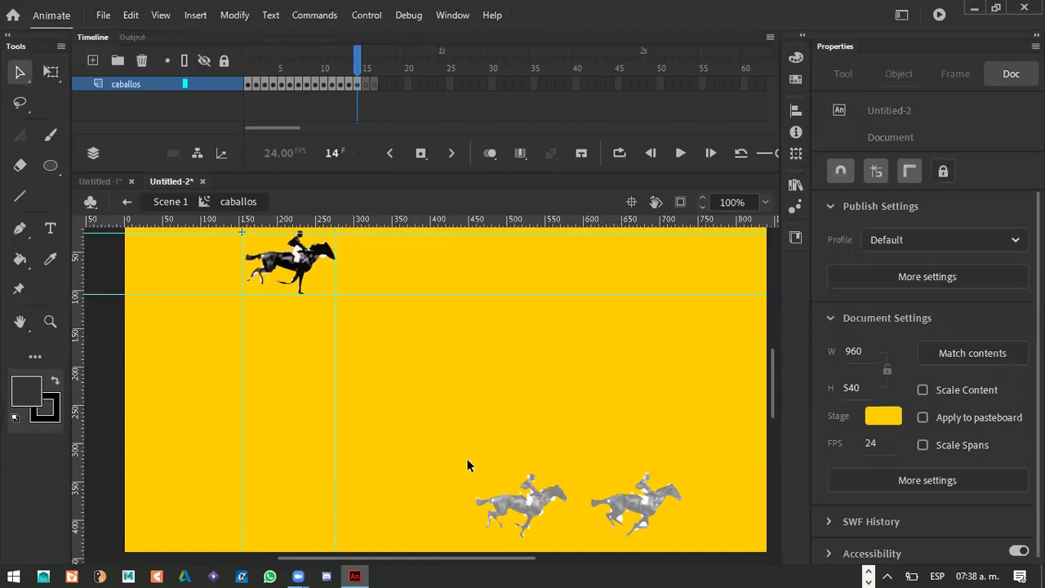
# Cut the third fourth-row horse from Scene 1, paste it into frame 15 of the caballos clip and place it near the guides.
pyautogui.doubleClick(466, 458)
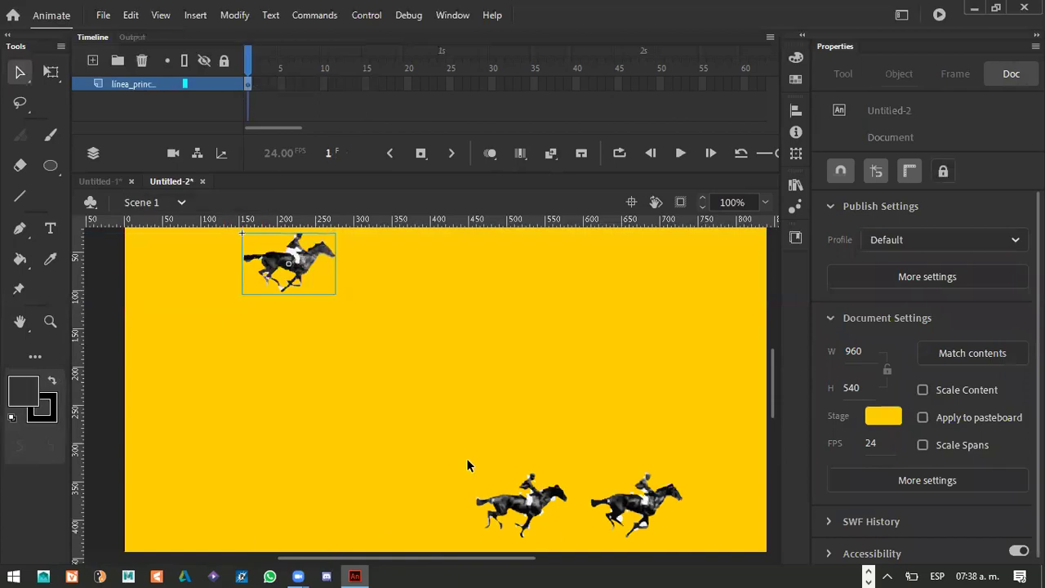
pyautogui.click(549, 543)
pyautogui.hotkey('ctrl', 'b')
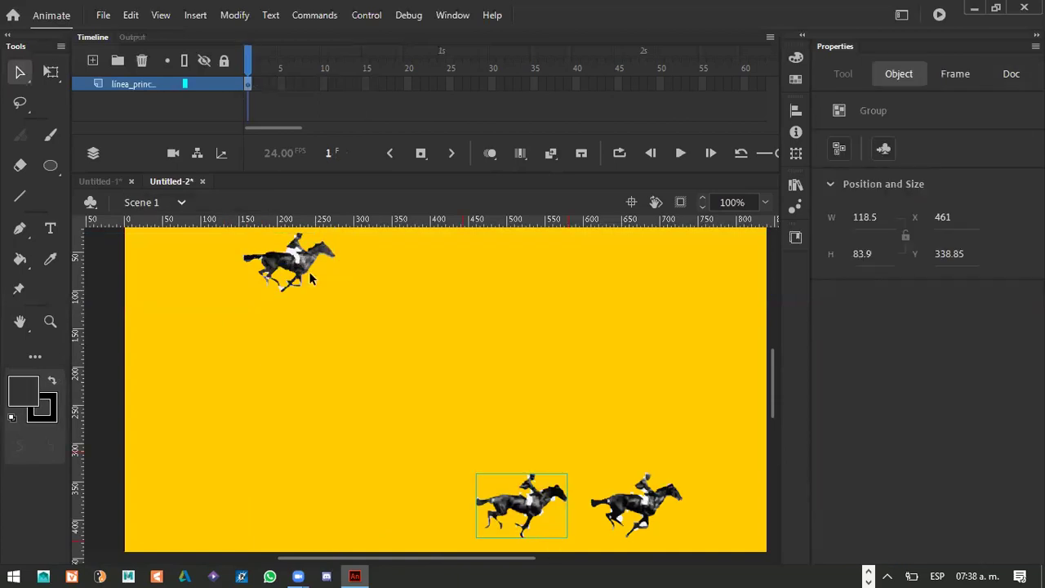
pyautogui.press('Delete')
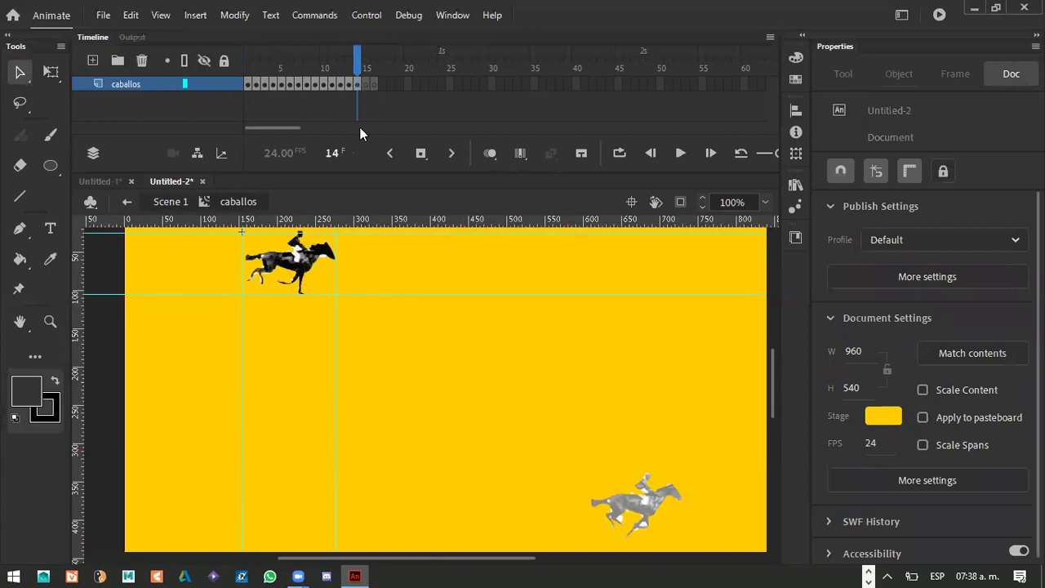
pyautogui.click(365, 84)
pyautogui.hotkey('ctrl', 'v')
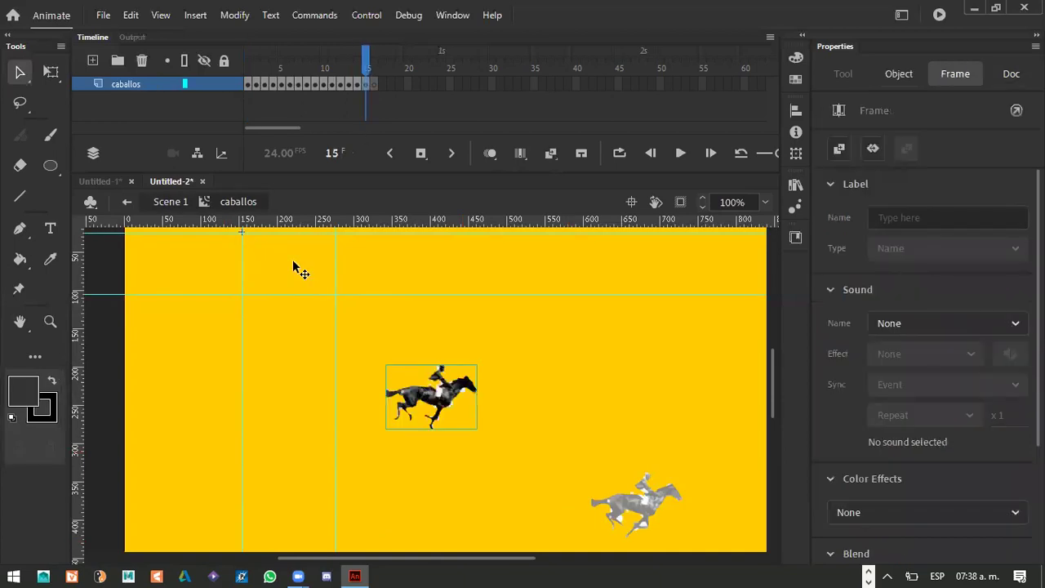
pyautogui.hotkey('ctrl', 'v')
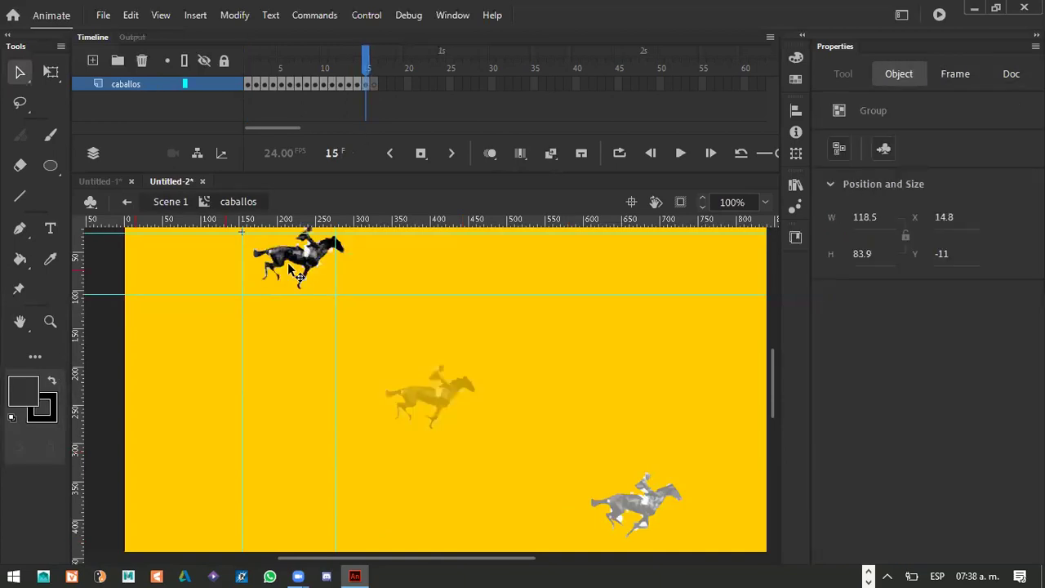
pyautogui.moveTo(288, 264); pyautogui.dragTo(289, 264)
# Fit the frame 15 horse to the guides at X 1.8, Y -3.95.
pyautogui.press('Up')
pyautogui.press('Up')
pyautogui.press('Up')
pyautogui.press('Up')
pyautogui.press('Up')
pyautogui.press('Up')
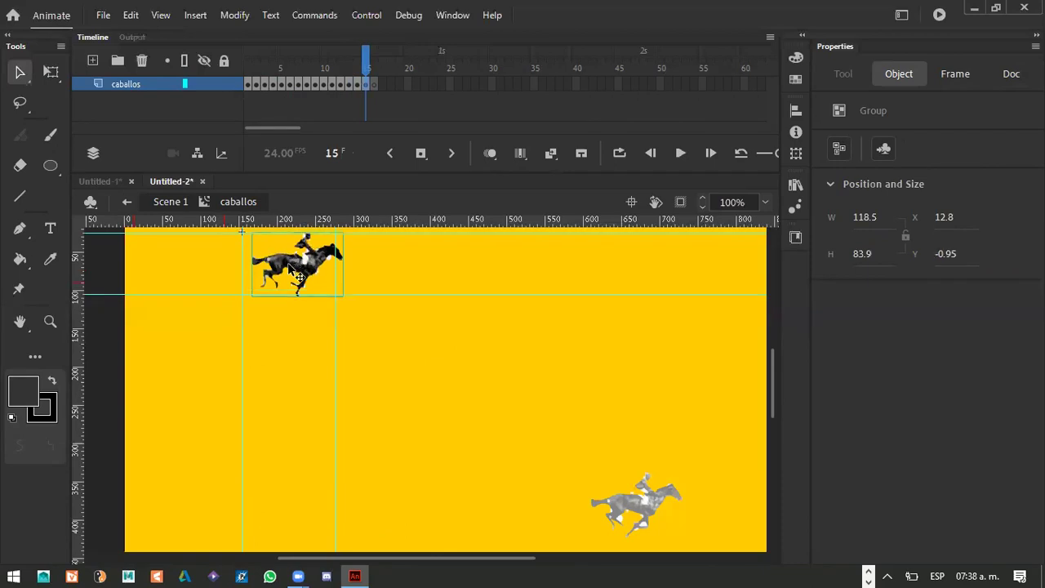
pyautogui.press('Up')
pyautogui.press('Left')
pyautogui.press('Left')
pyautogui.press('Left')
pyautogui.press('Left')
pyautogui.press('Left')
pyautogui.press('Left')
pyautogui.press('Left')
pyautogui.press('Up')
pyautogui.press('Up')
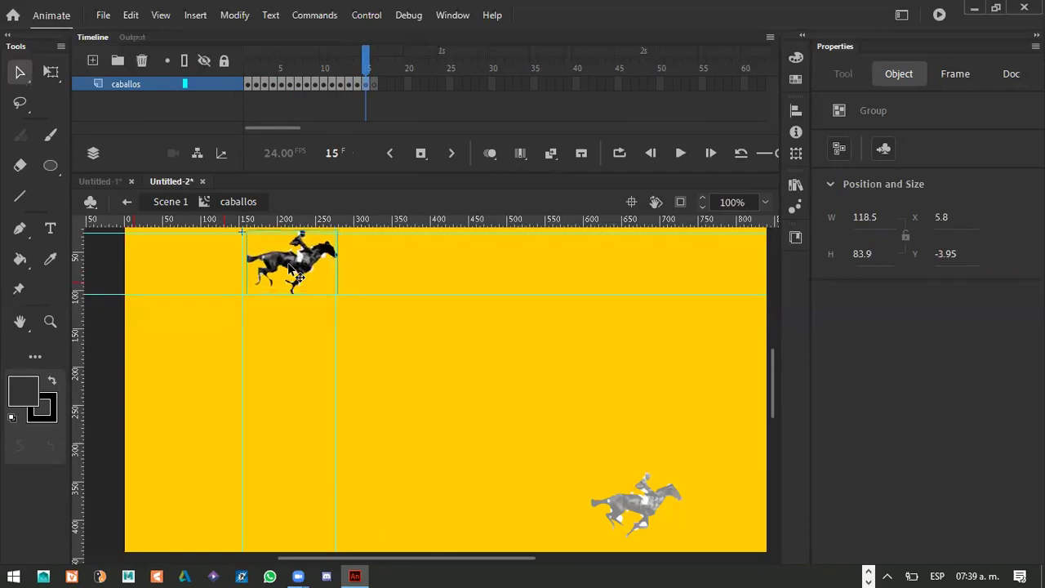
pyautogui.press('Left')
pyautogui.press('Left')
pyautogui.press('Left')
pyautogui.press('Left')
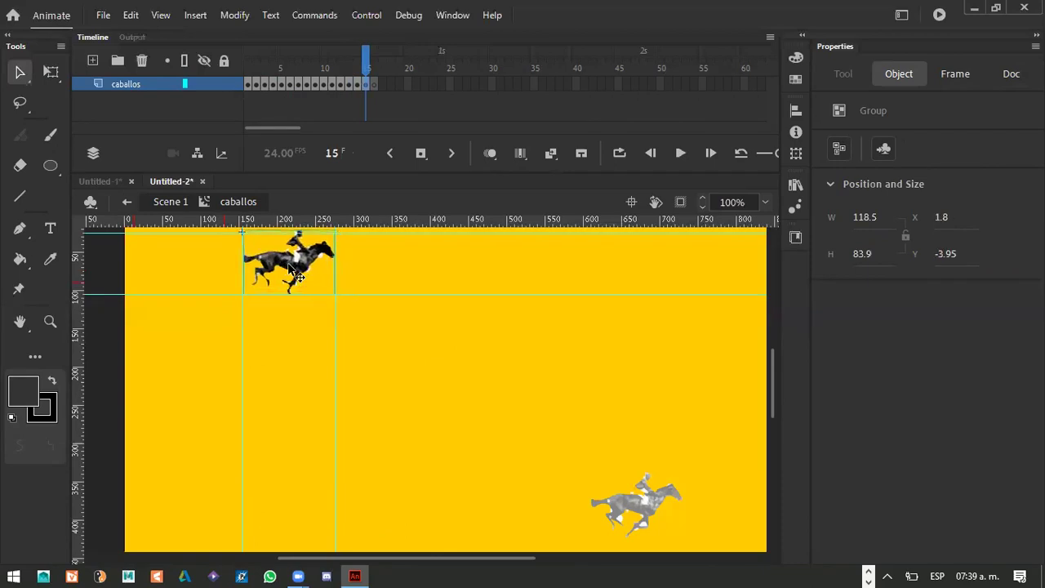
# Cut the last remaining fourth-row horse from Scene 1, paste it into frame 16 of the caballos clip and place it near the guides.
pyautogui.doubleClick(620, 500)
pyautogui.click(627, 532)
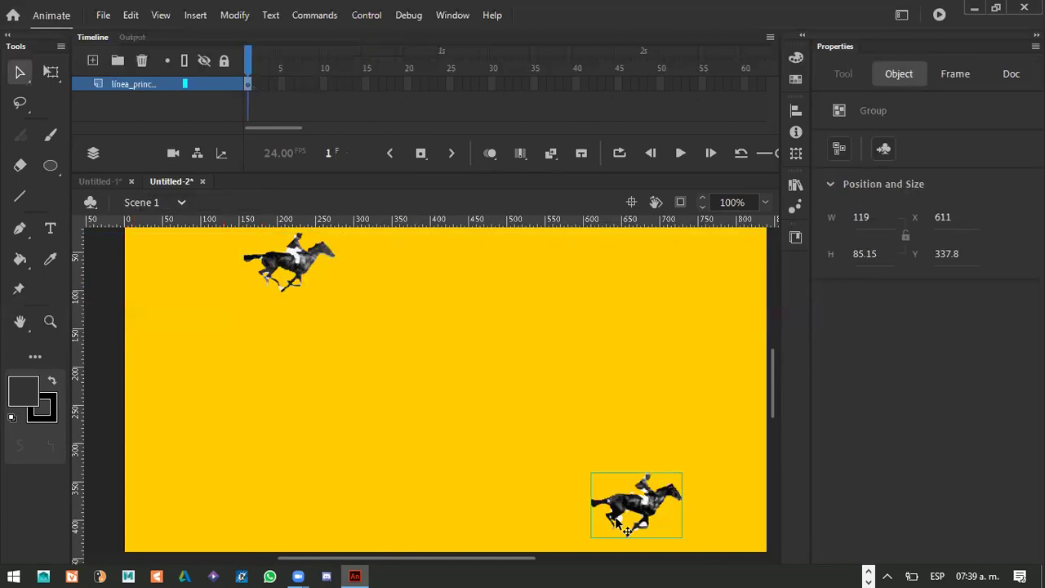
pyautogui.press('Delete')
pyautogui.click(307, 274)
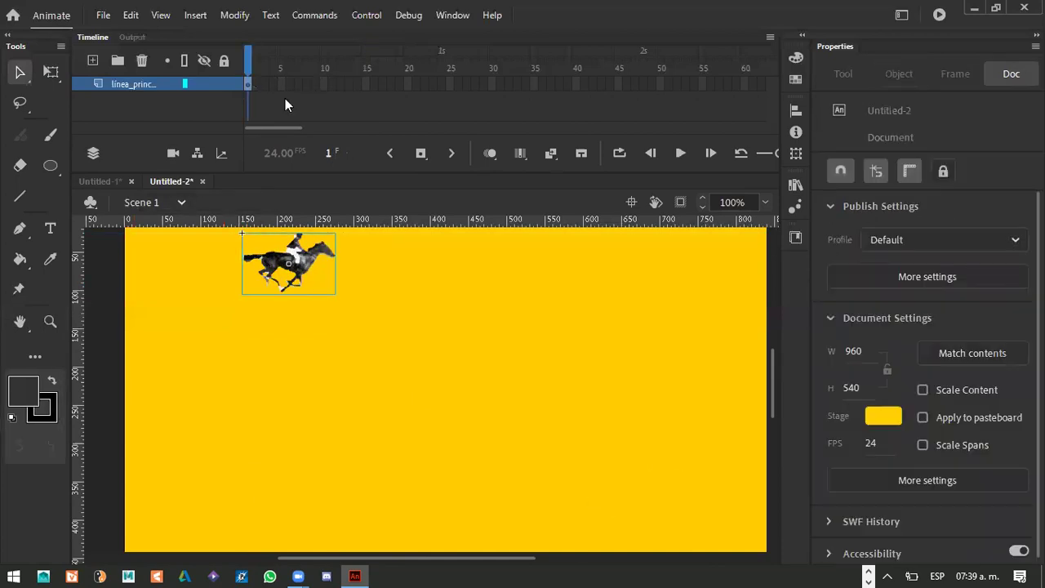
pyautogui.click(298, 264)
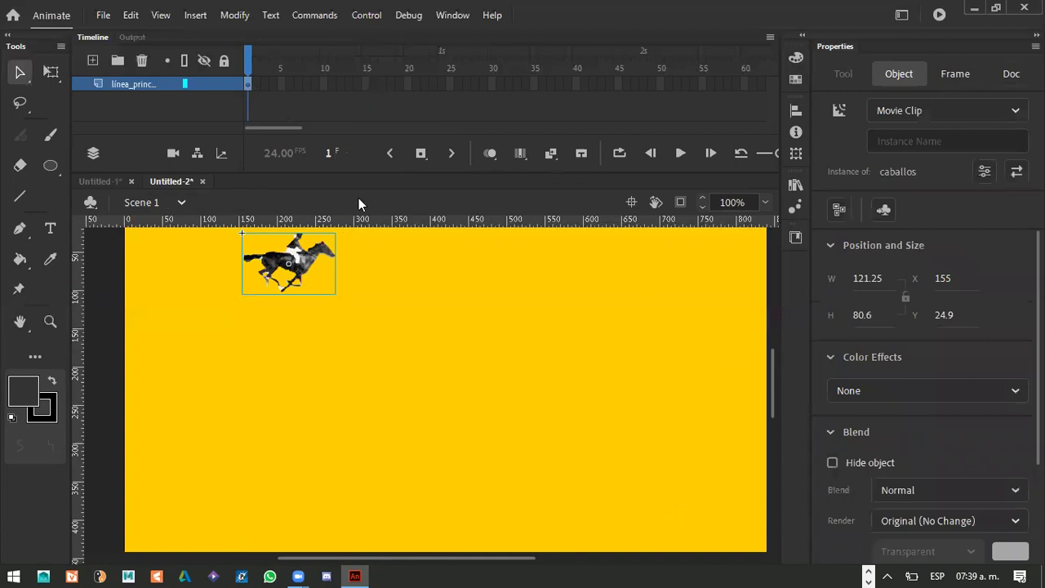
pyautogui.hotkey('ctrl', 'z')
pyautogui.hotkey('ctrl', 'z')
pyautogui.hotkey('ctrl', 'v')
pyautogui.moveTo(451, 392); pyautogui.dragTo(296, 262)
# Fit the frame 16 horse to the guides at X 2.55, Y -5.
pyautogui.press('Left')
pyautogui.press('Left')
pyautogui.press('Left')
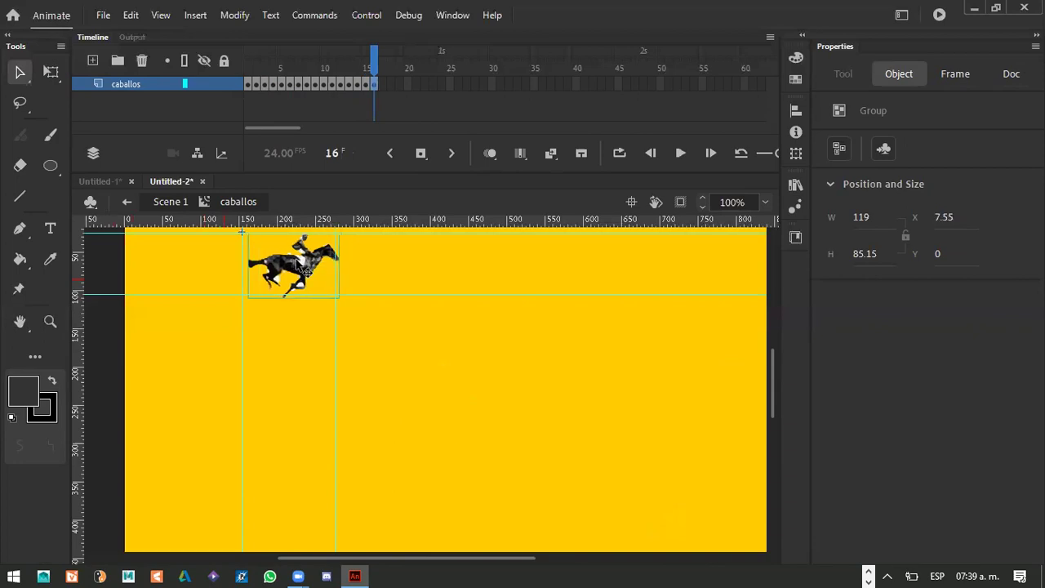
pyautogui.press('Left')
pyautogui.press('Left')
pyautogui.press('Left')
pyautogui.press('Up')
pyautogui.press('Up')
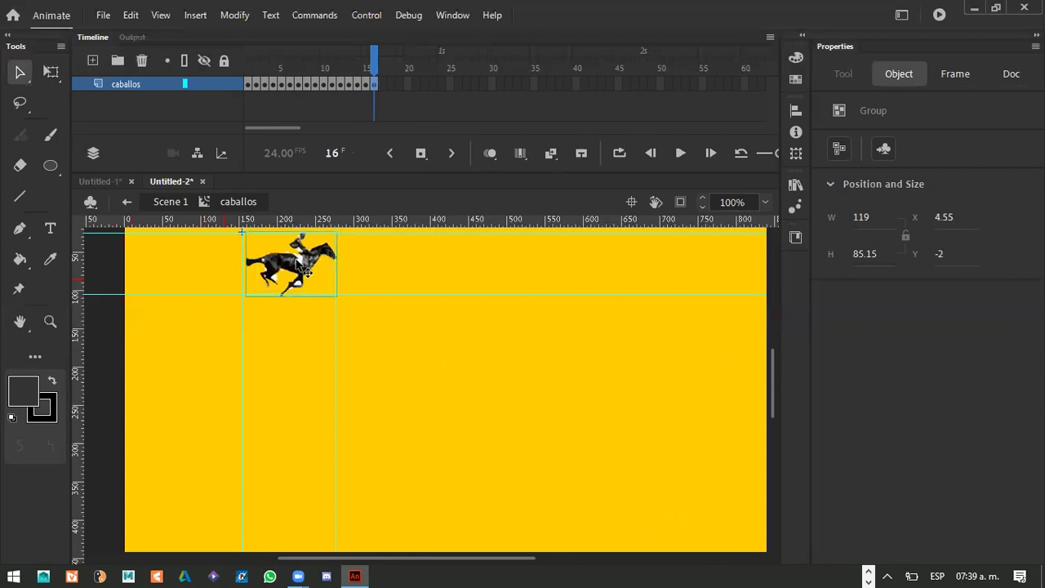
pyautogui.press('Up')
pyautogui.press('Up')
pyautogui.press('Up')
pyautogui.press('Left')
pyautogui.press('Left')
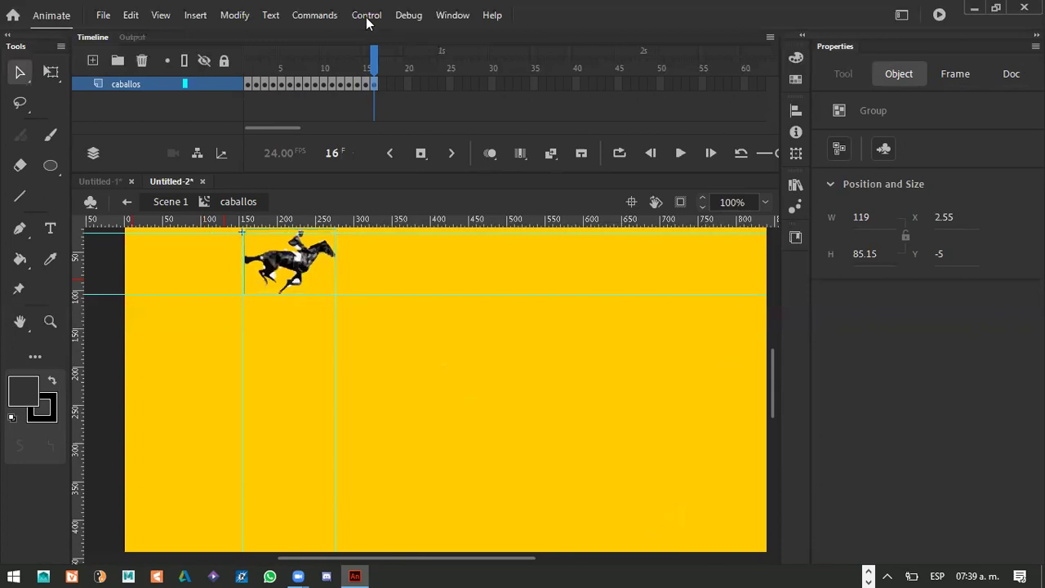
# Scrub through the caballos clip's frames, test the movie to review the gallop, and close the preview.
pyautogui.click(374, 60)
pyautogui.moveTo(294, 62); pyautogui.dragTo(272, 64)
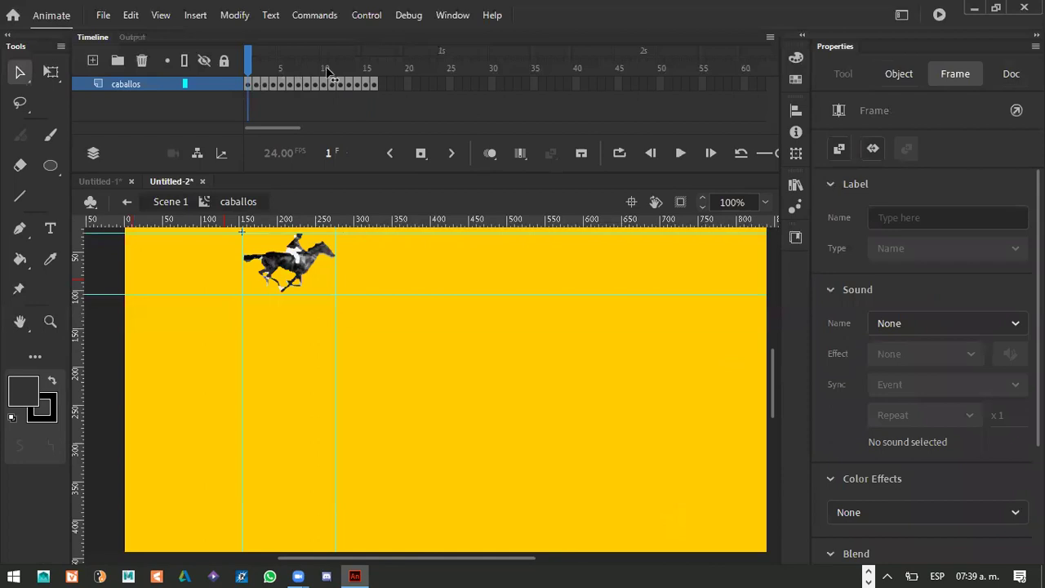
pyautogui.click(298, 68)
pyautogui.moveTo(261, 77); pyautogui.dragTo(218, 78)
pyautogui.hotkey('ctrl', 'Return')
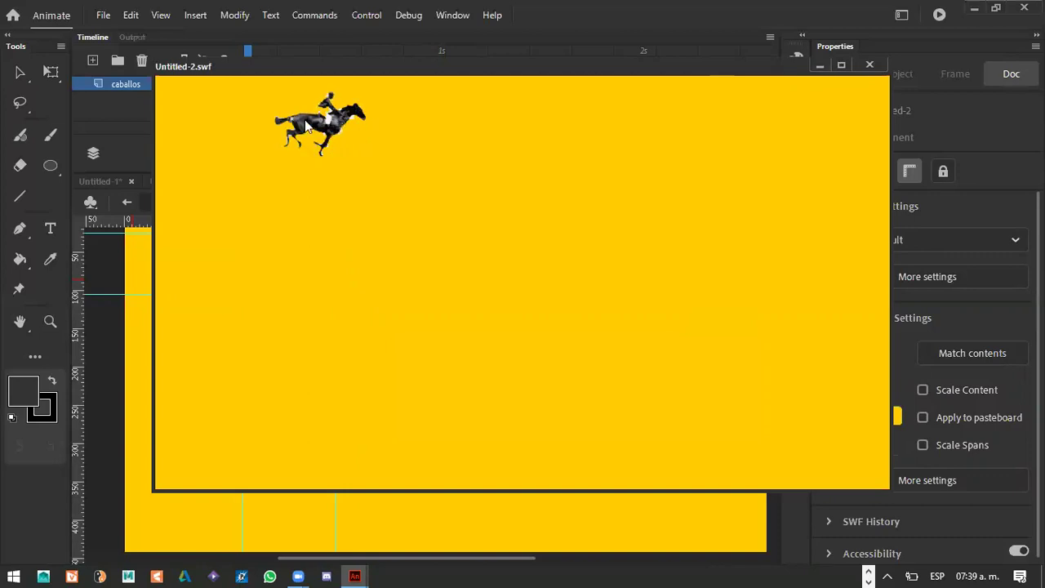
pyautogui.click(869, 65)
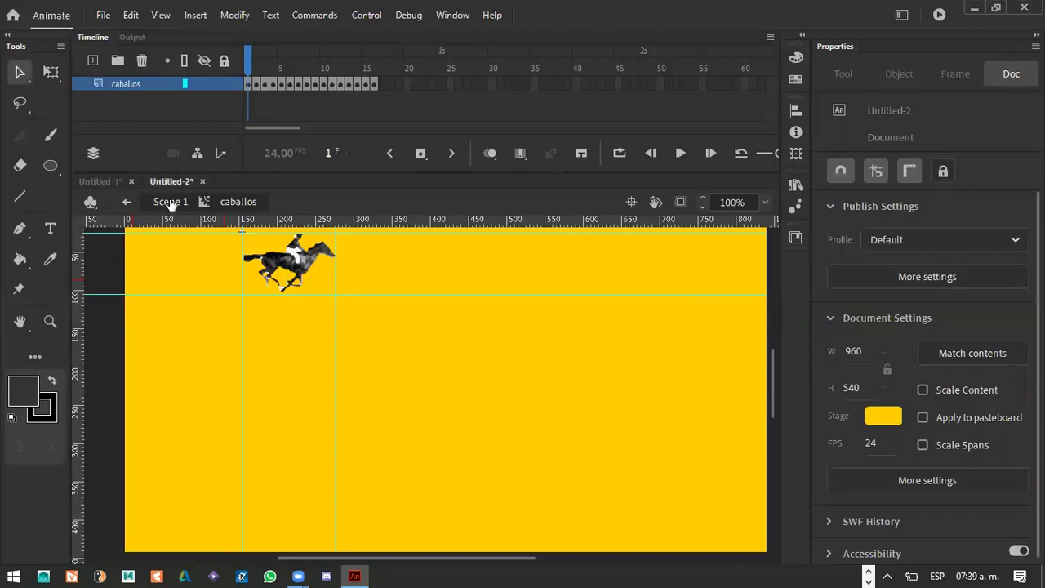
# Move the caballos instance in Scene 1 to X 100, Y 245.9 and check frames 2 and 3 inside the clip.
pyautogui.hotkey('ctrl', 'e')
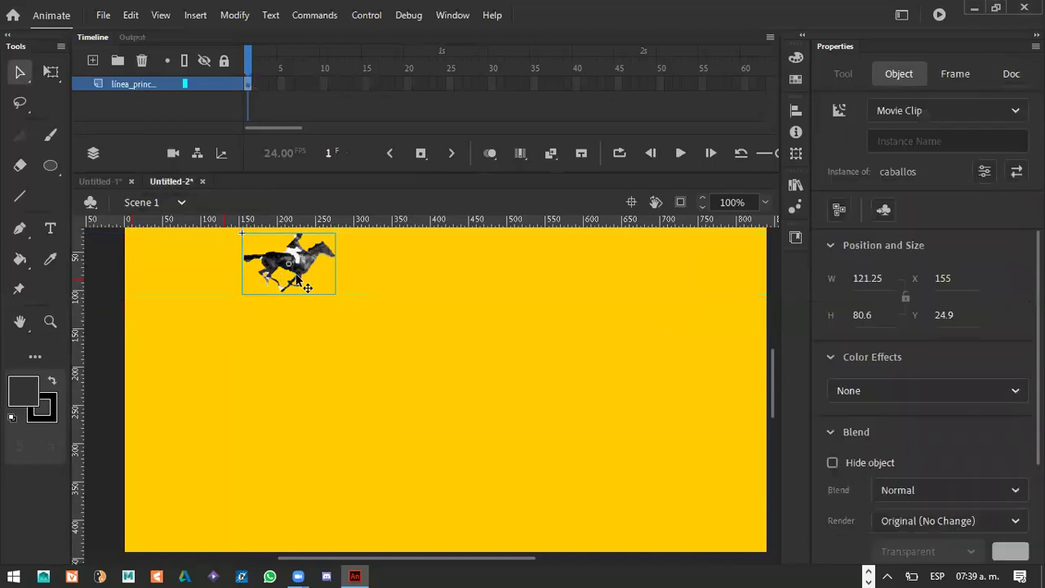
pyautogui.moveTo(306, 237); pyautogui.dragTo(262, 416)
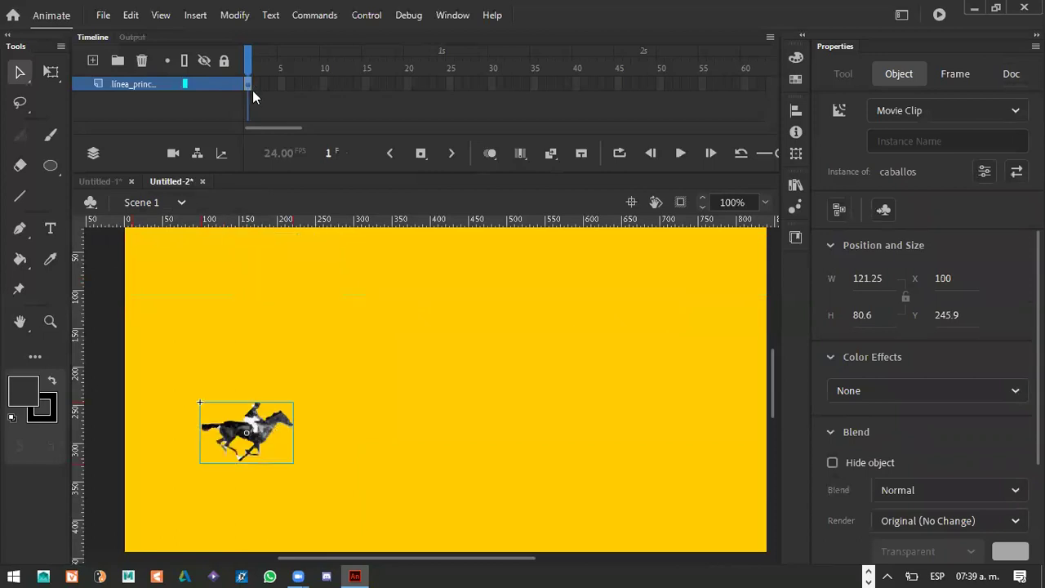
pyautogui.hotkey('ctrl', 'e')
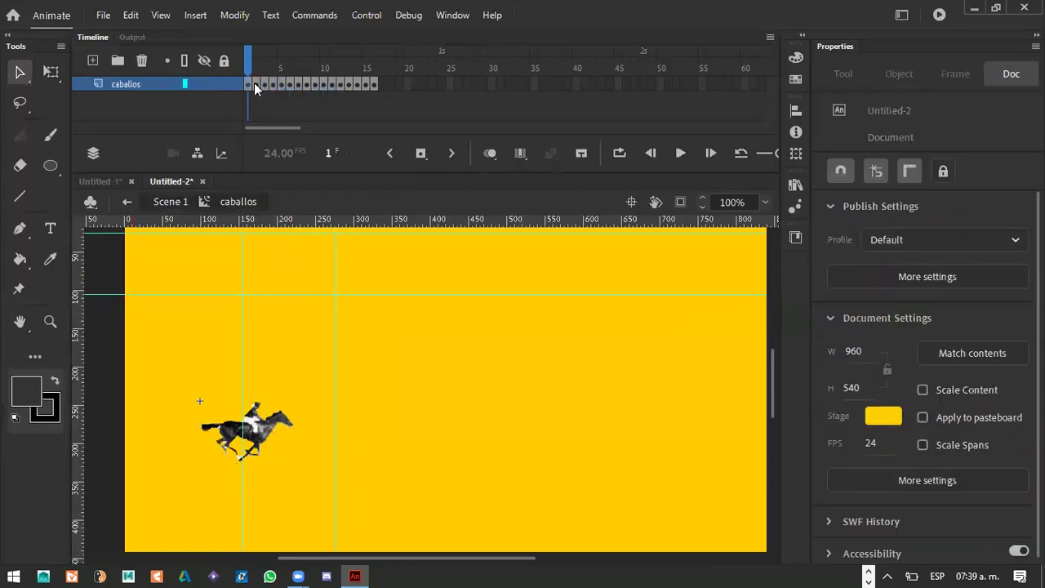
pyautogui.click(254, 82)
pyautogui.click(265, 84)
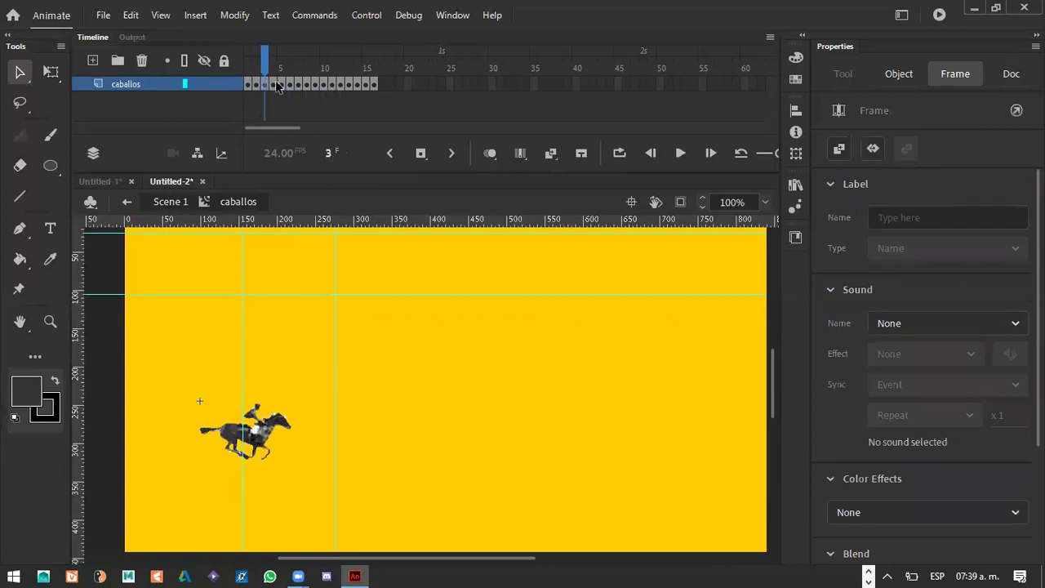
pyautogui.click(242, 425)
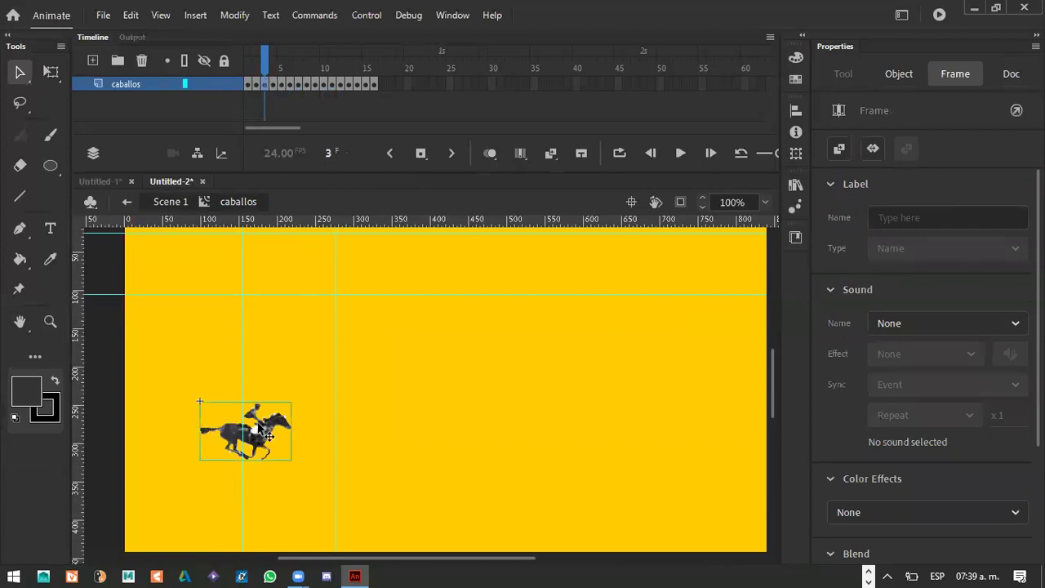
pyautogui.hotkey('ctrl', 'e')
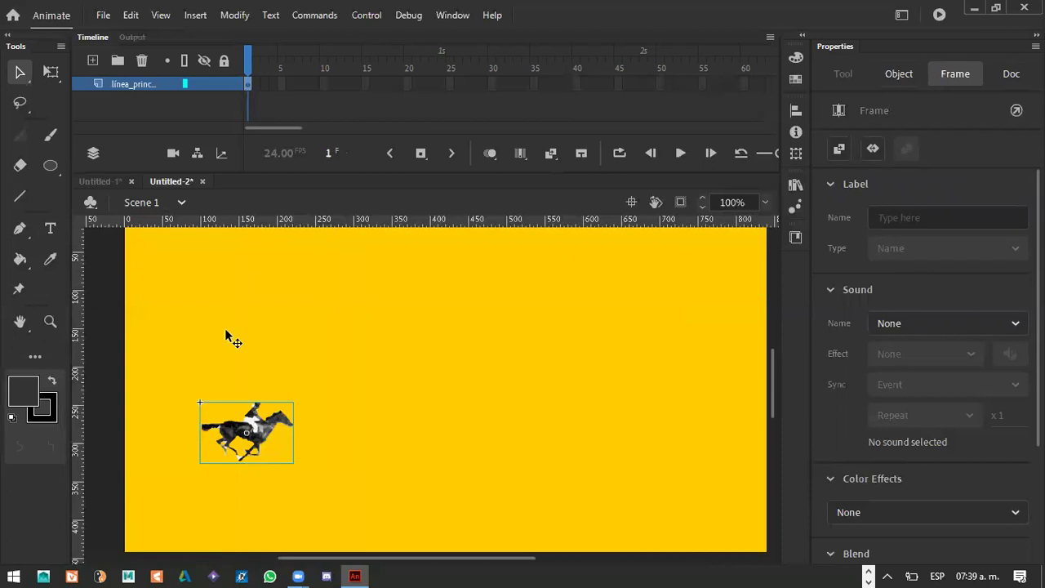
# Move the caballos instance in Scene 1 to X 371.95, Y 152.9 and check frame 3 inside the clip.
pyautogui.hotkey('ctrl', 'z')
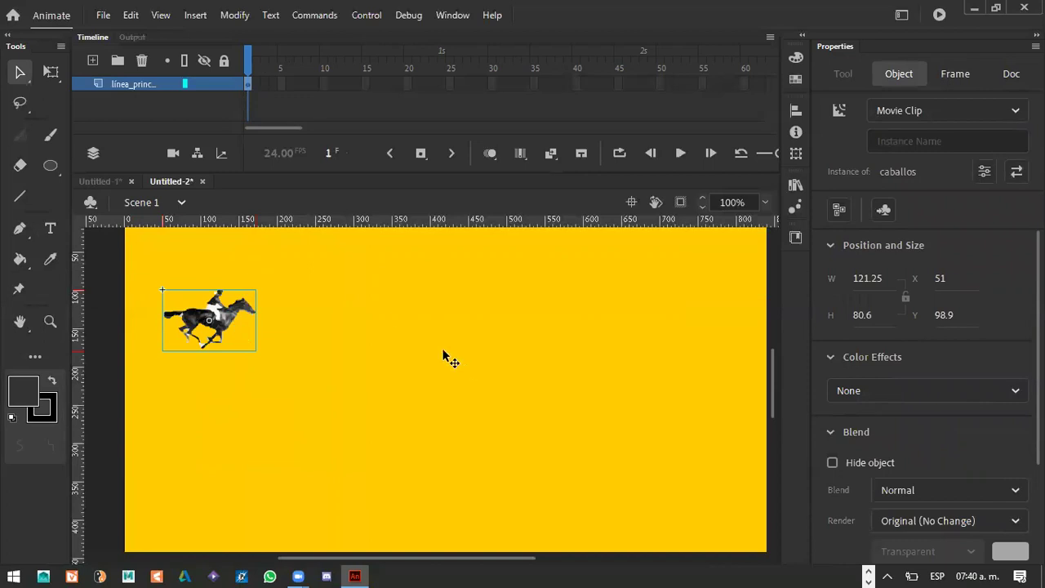
pyautogui.hotkey('ctrl', 'y')
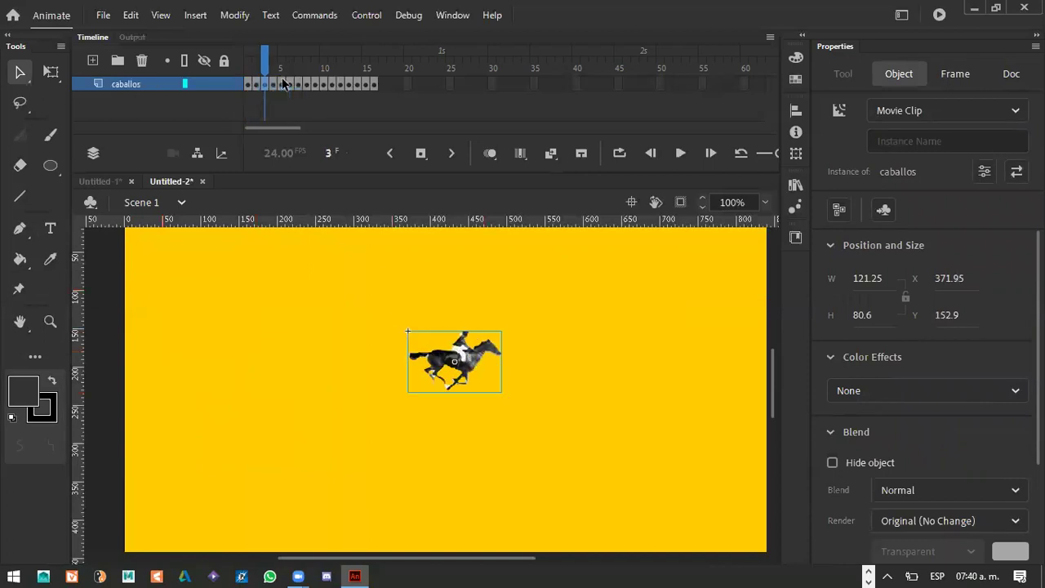
pyautogui.hotkey('ctrl', 'e')
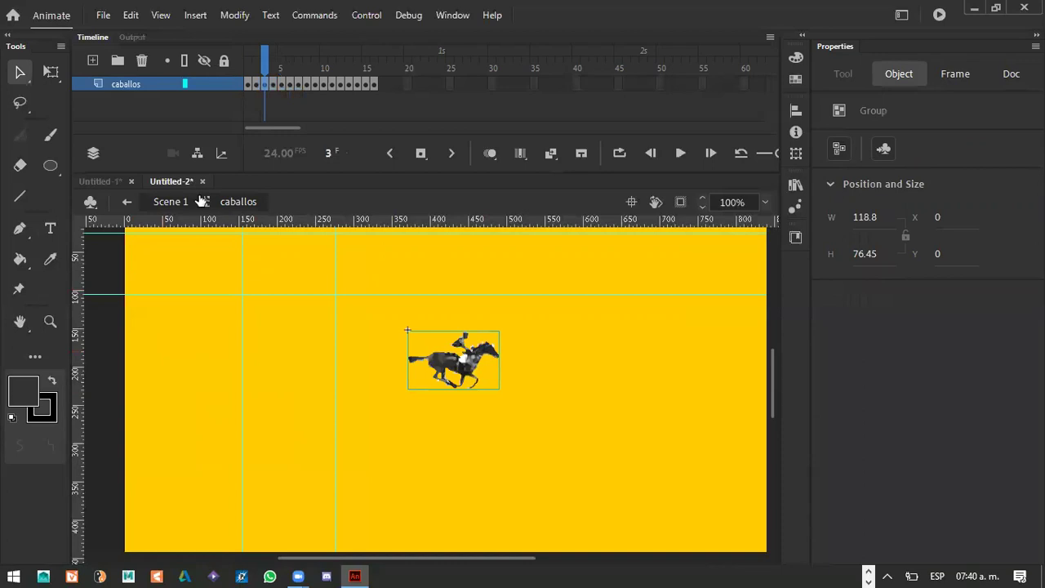
# Return to Scene 1 and move the caballos instance to the stage's lower-left corner at X 10.9, Y 459.4.
pyautogui.click(303, 296)
pyautogui.doubleClick(303, 295)
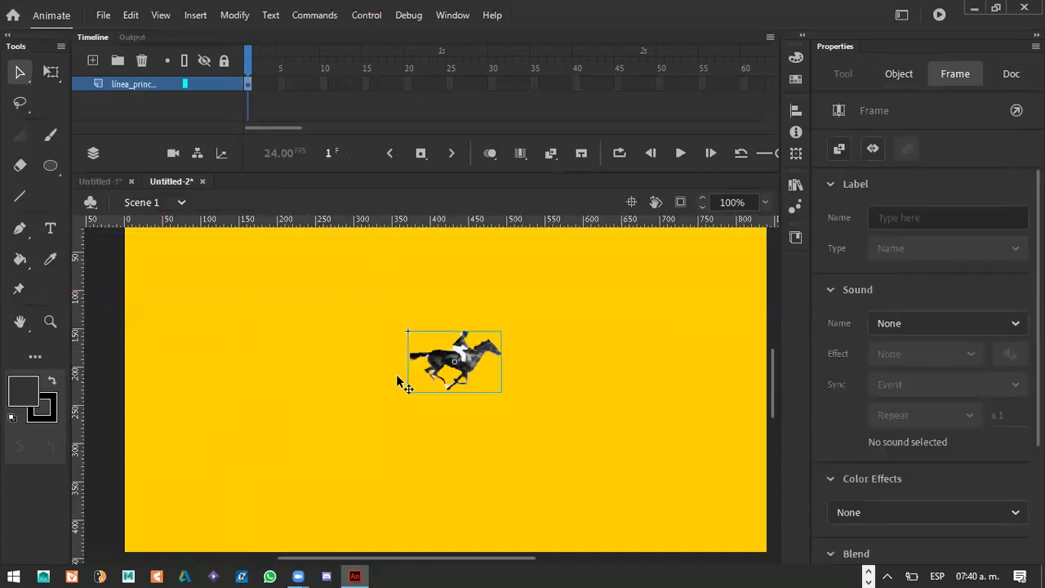
pyautogui.moveTo(451, 370); pyautogui.dragTo(399, 380)
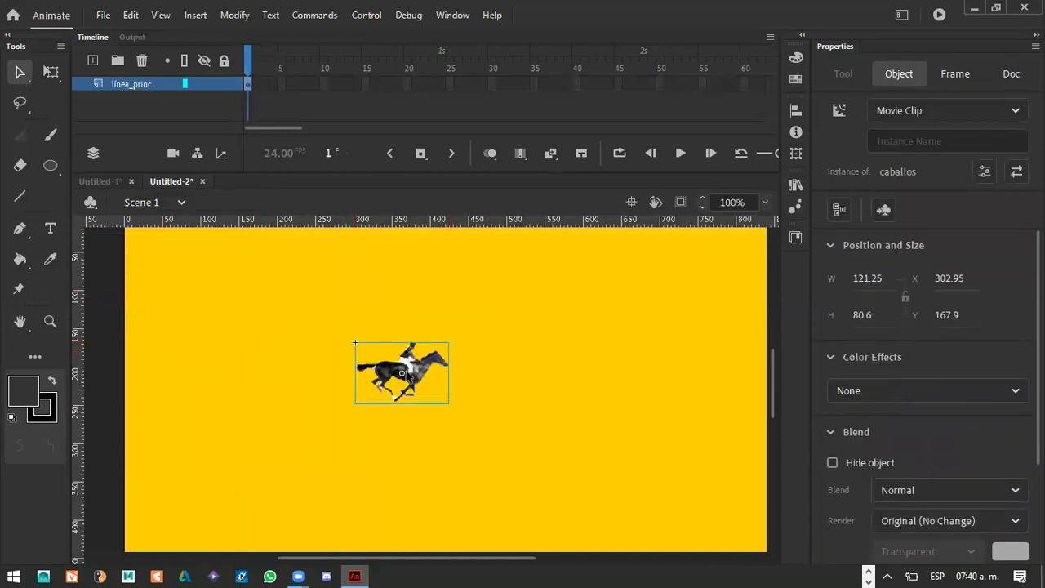
pyautogui.hotkey('ctrl', '-')
pyautogui.moveTo(388, 400); pyautogui.dragTo(315, 488)
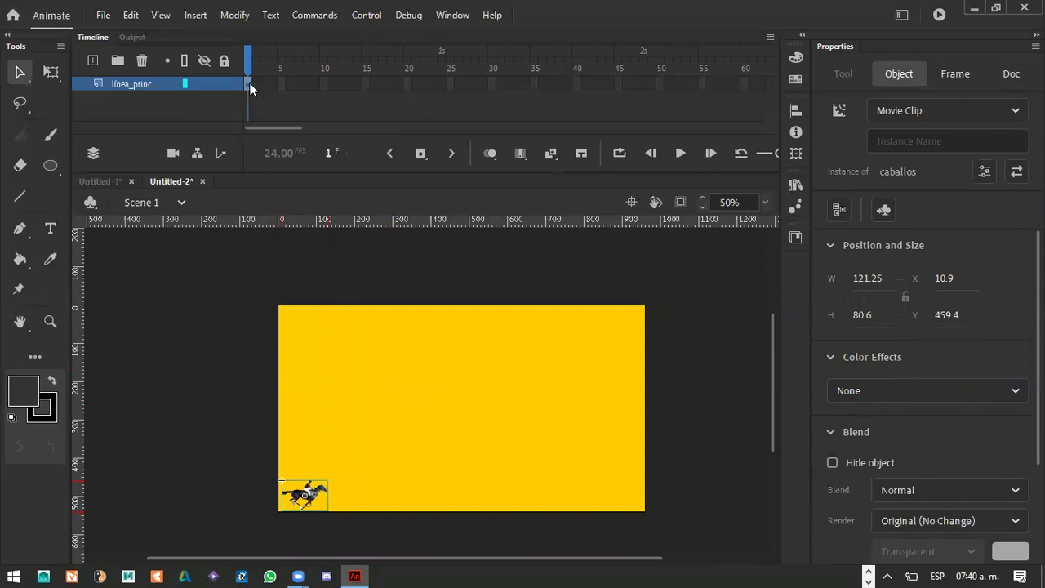
# Create a classic tween from frame 1, add a keyframe at frame 40, and move the horse to the lower-right corner at X 838.75, Y 459.4.
pyautogui.rightClick(299, 104)
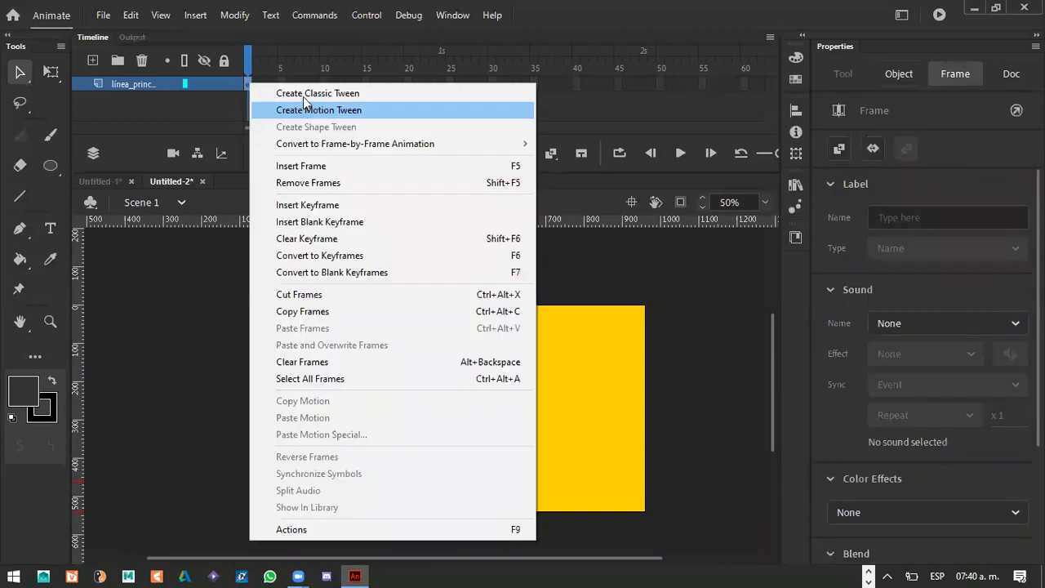
pyautogui.click(445, 93)
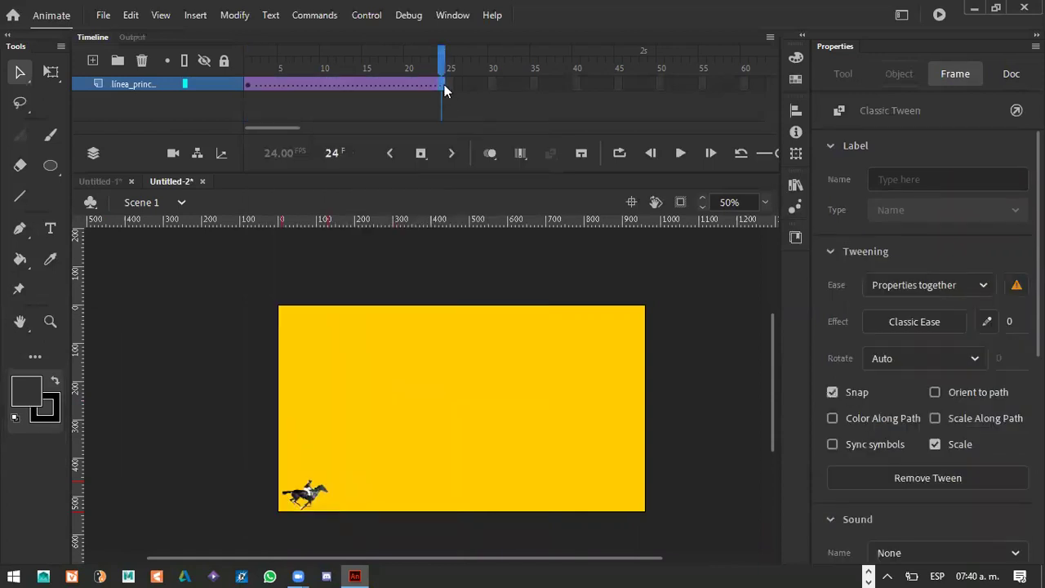
pyautogui.click(542, 140)
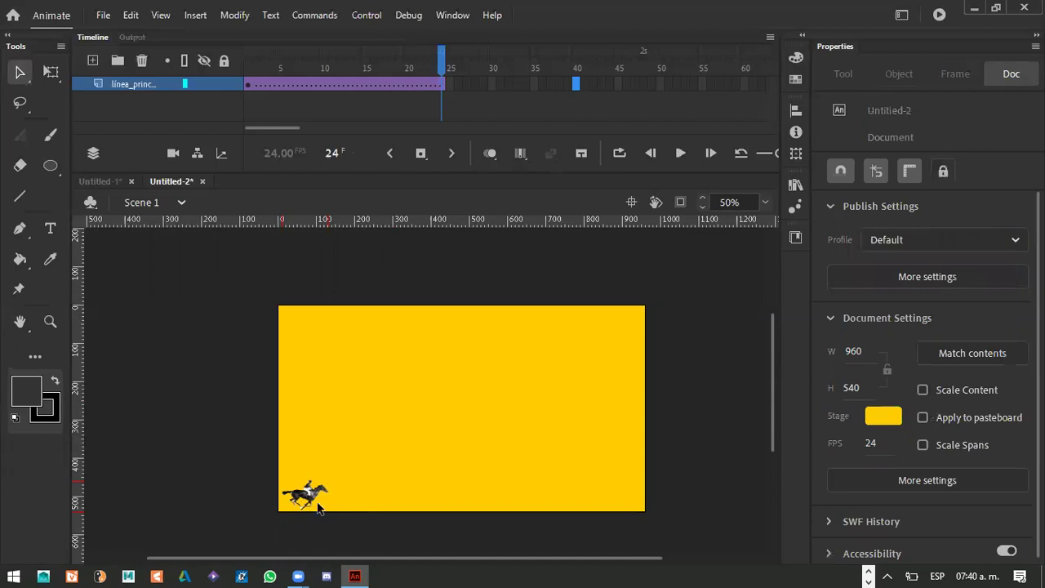
pyautogui.press('F6')
pyautogui.moveTo(583, 490); pyautogui.dragTo(640, 495)
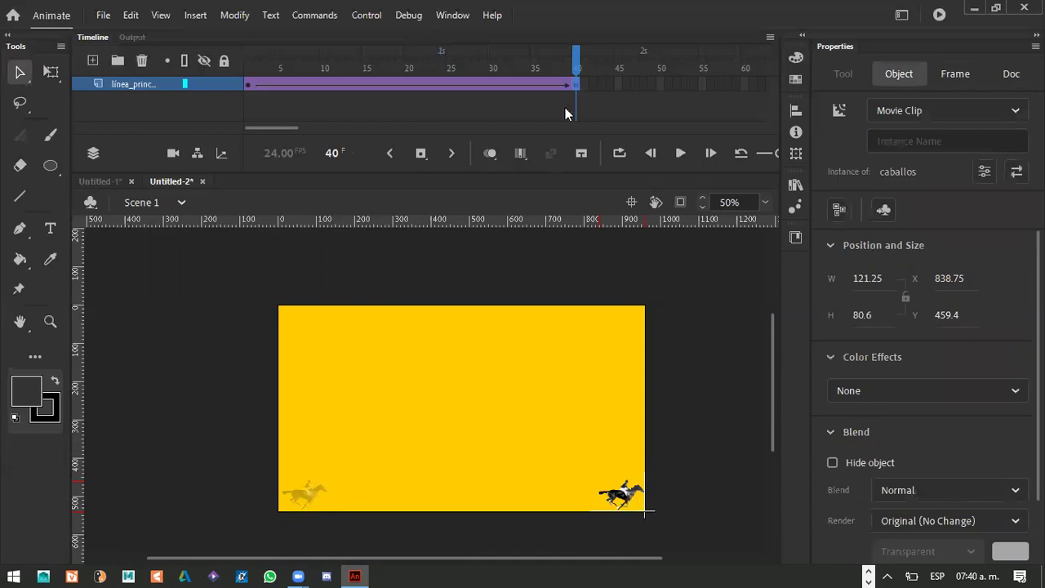
# Add a keyframe at frame 45, rotate the horse 90° counterclockwise into the lower-right corner at X 879.4, Y 540, and check the turn.
pyautogui.click(617, 84)
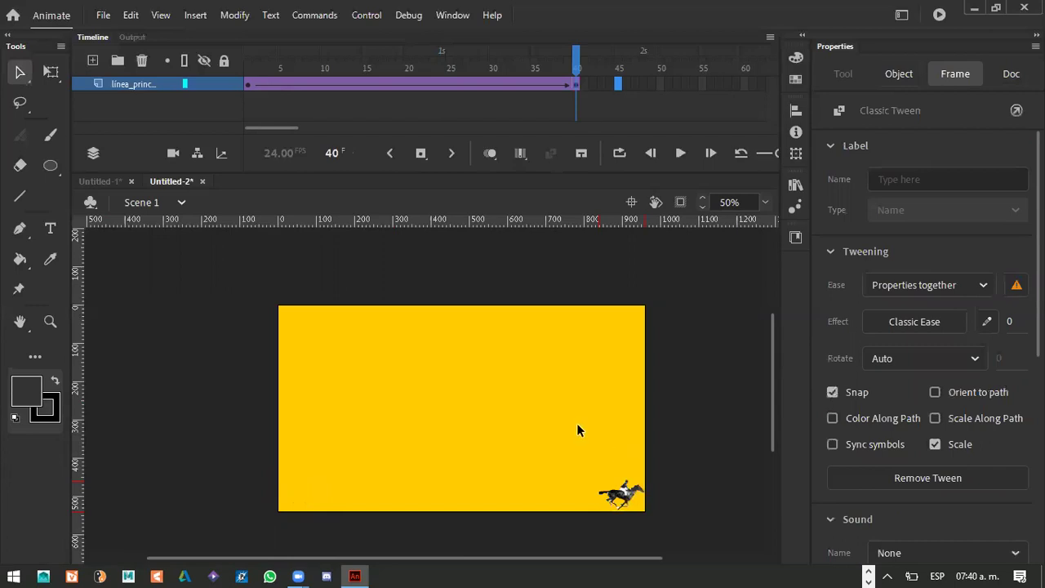
pyautogui.press('F6')
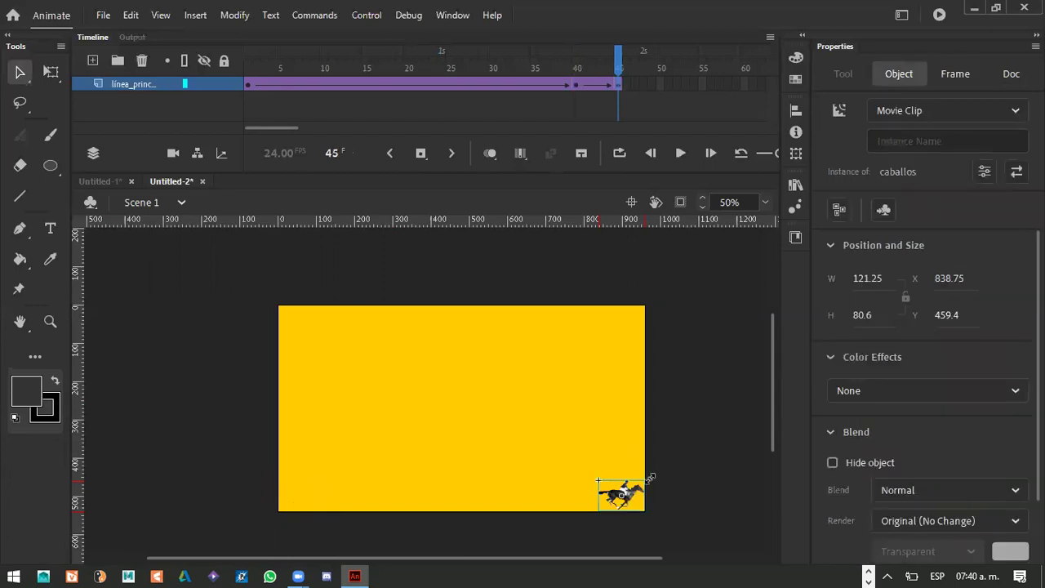
pyautogui.press('q')
pyautogui.moveTo(657, 478); pyautogui.dragTo(600, 432)
pyautogui.hotkey('ctrl', 'z')
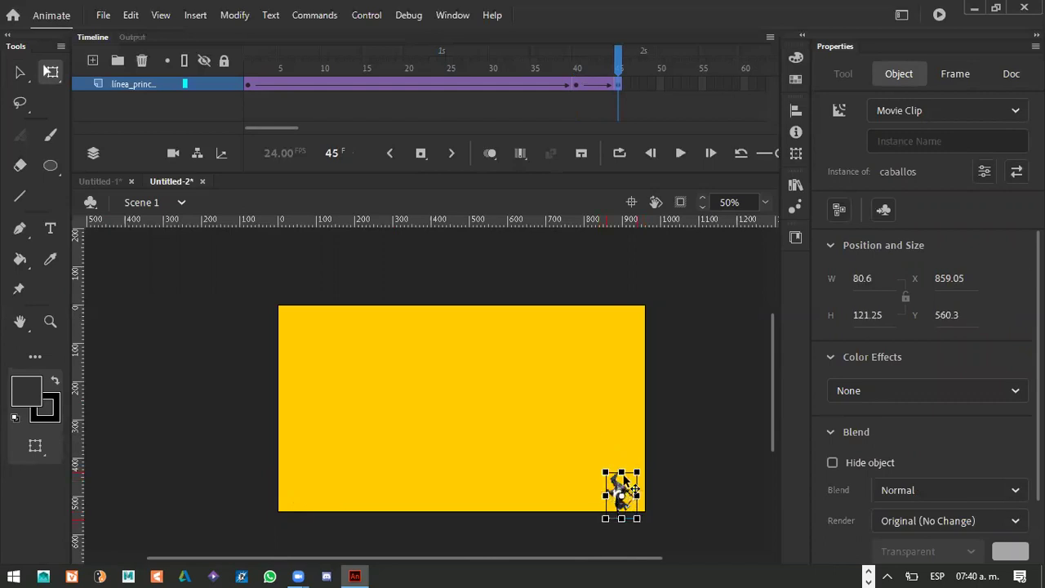
pyautogui.moveTo(624, 481); pyautogui.dragTo(627, 480)
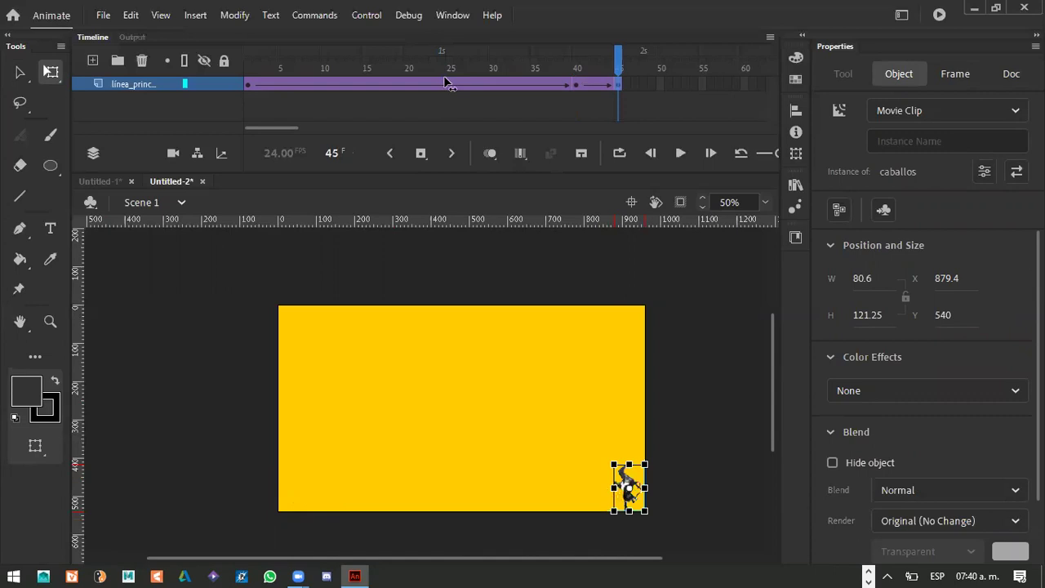
pyautogui.click(492, 84)
pyautogui.click(593, 84)
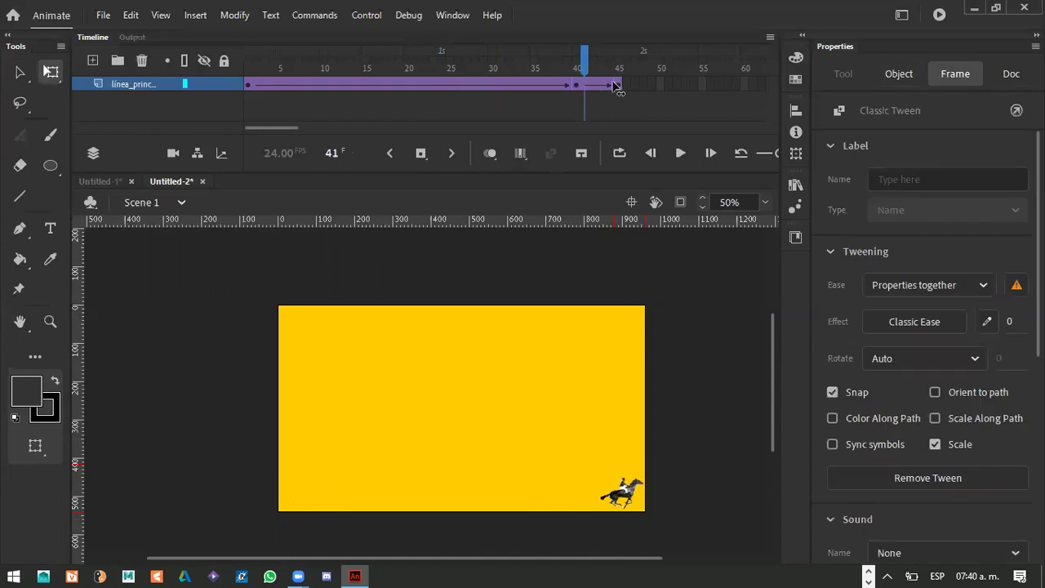
pyautogui.click(614, 85)
pyautogui.click(482, 114)
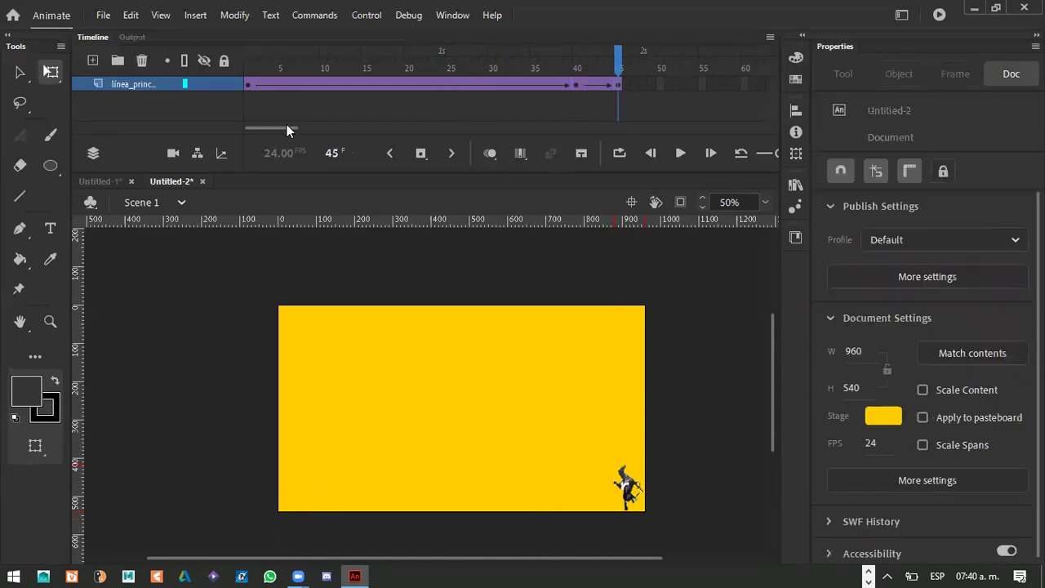
# Add a keyframe at frame 65 and move the upright horse to the stage's upper-right corner at X 879.4, Y 121.25.
pyautogui.moveTo(299, 128); pyautogui.dragTo(319, 127)
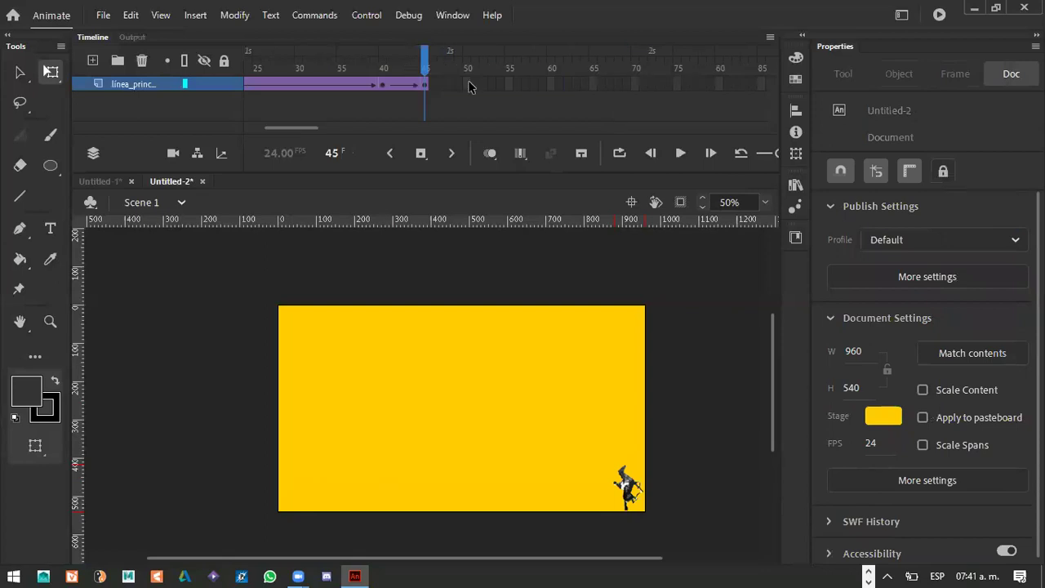
pyautogui.click(592, 87)
pyautogui.press('F4')
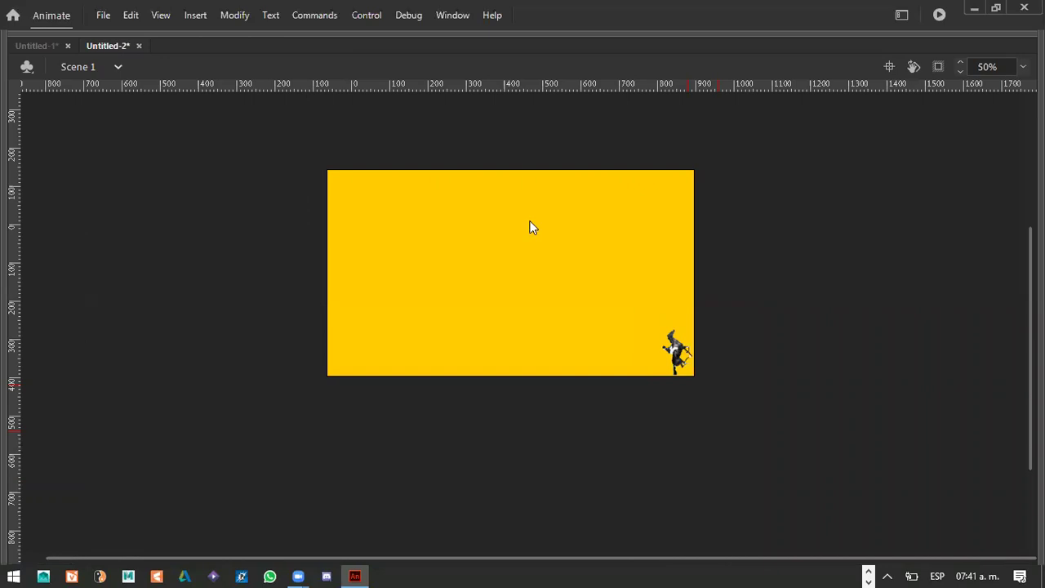
pyautogui.press('F4')
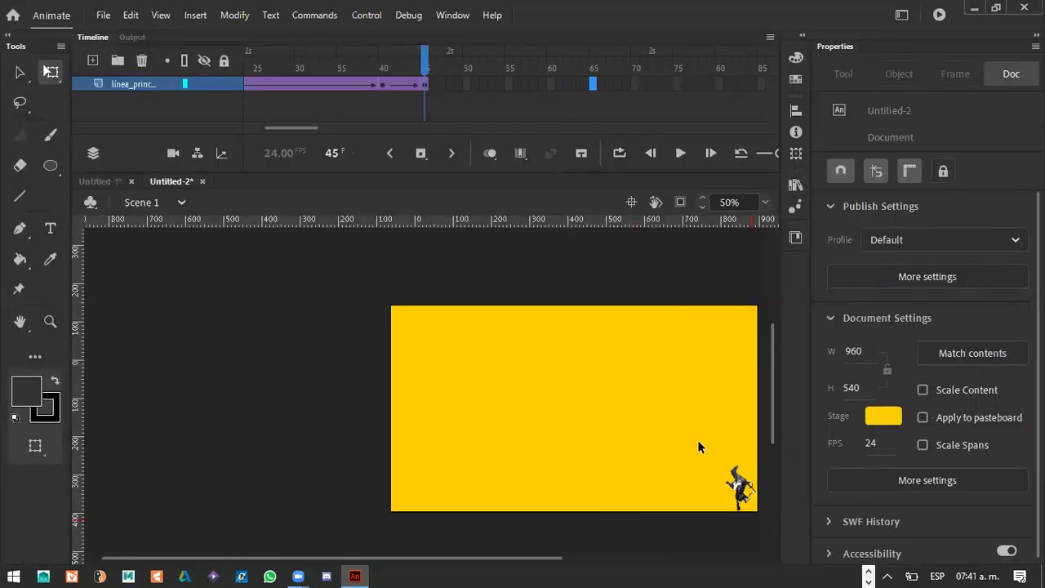
pyautogui.press('F6')
pyautogui.moveTo(739, 455); pyautogui.dragTo(732, 309)
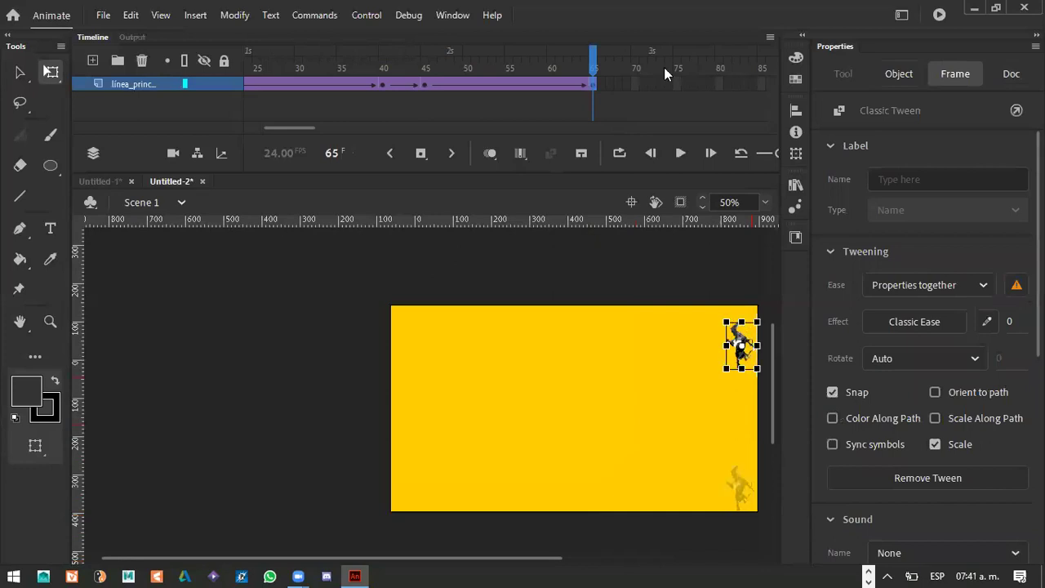
# Add a keyframe at frame 70, turn the horse upside down facing left, and align it to the upper-right corner at X 960, Y 80.6.
pyautogui.click(636, 84)
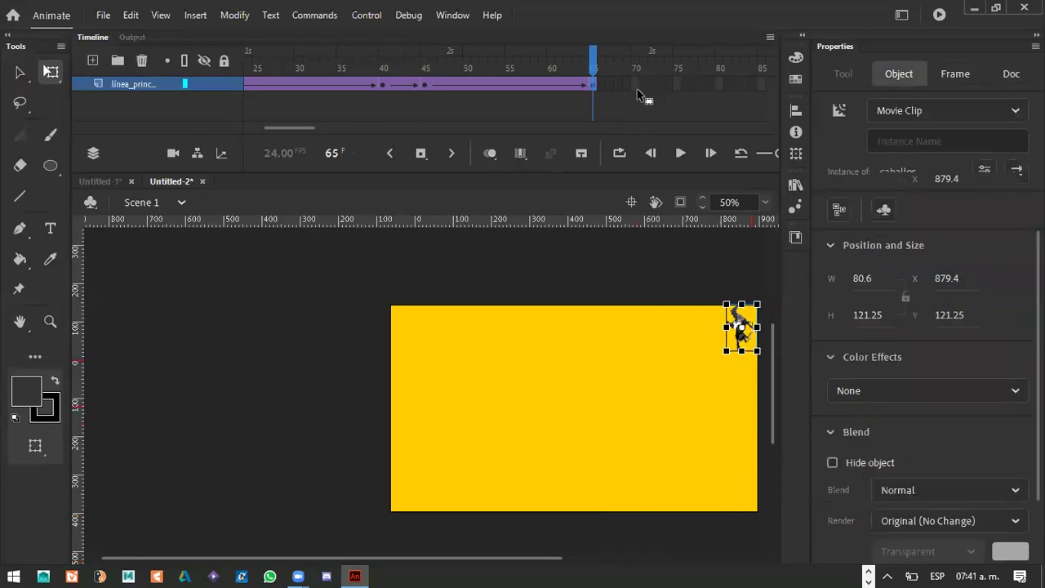
pyautogui.press('F6')
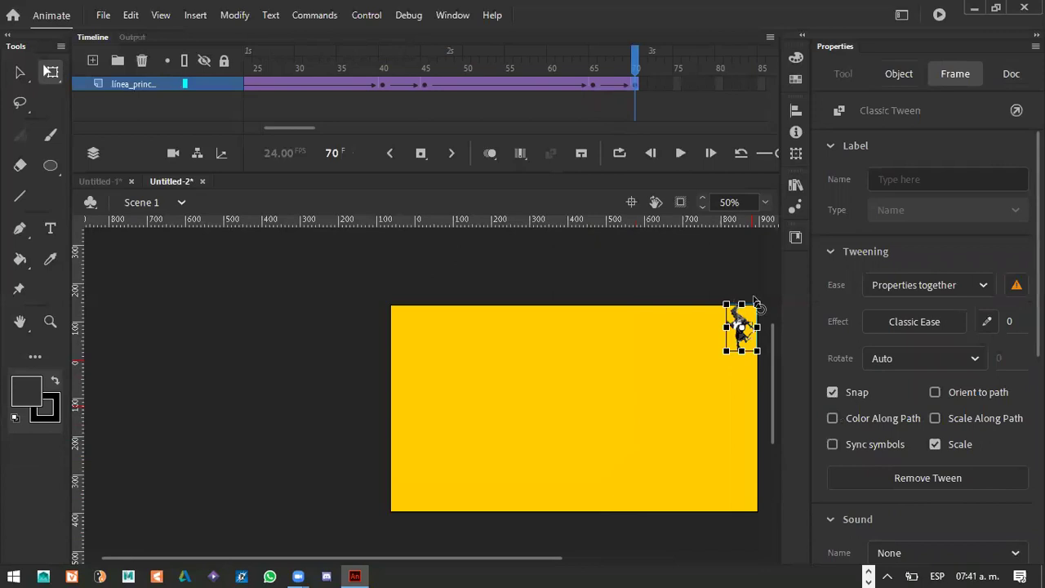
pyautogui.moveTo(677, 296); pyautogui.dragTo(686, 290)
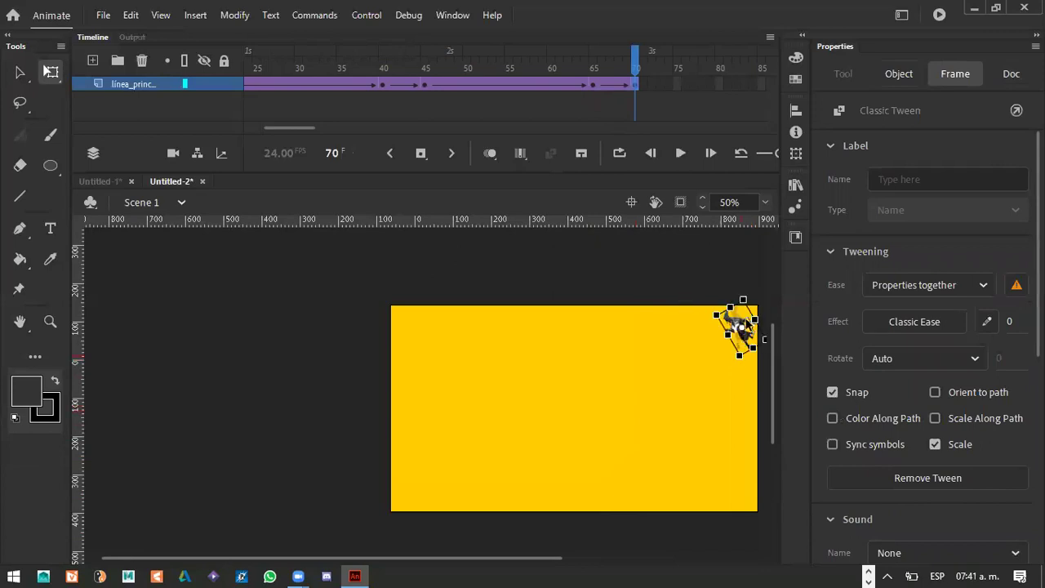
pyautogui.click(745, 320)
pyautogui.hotkey('ctrl', 'z')
pyautogui.moveTo(734, 317); pyautogui.dragTo(727, 312)
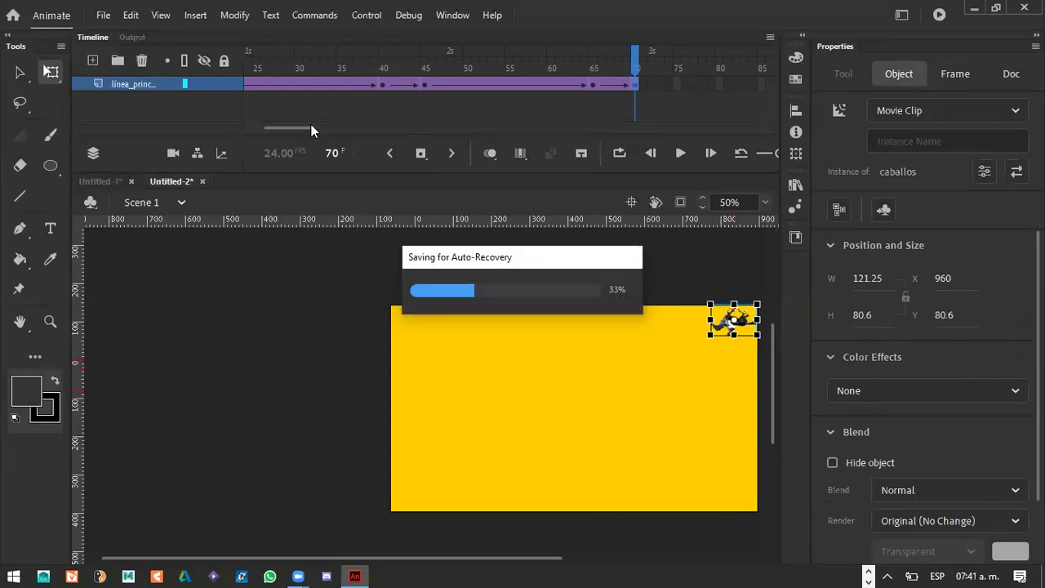
# Add a keyframe at frame 110 and move the upside-down horse along the top edge to the stage's upper-left corner.
pyautogui.moveTo(310, 126); pyautogui.dragTo(334, 126)
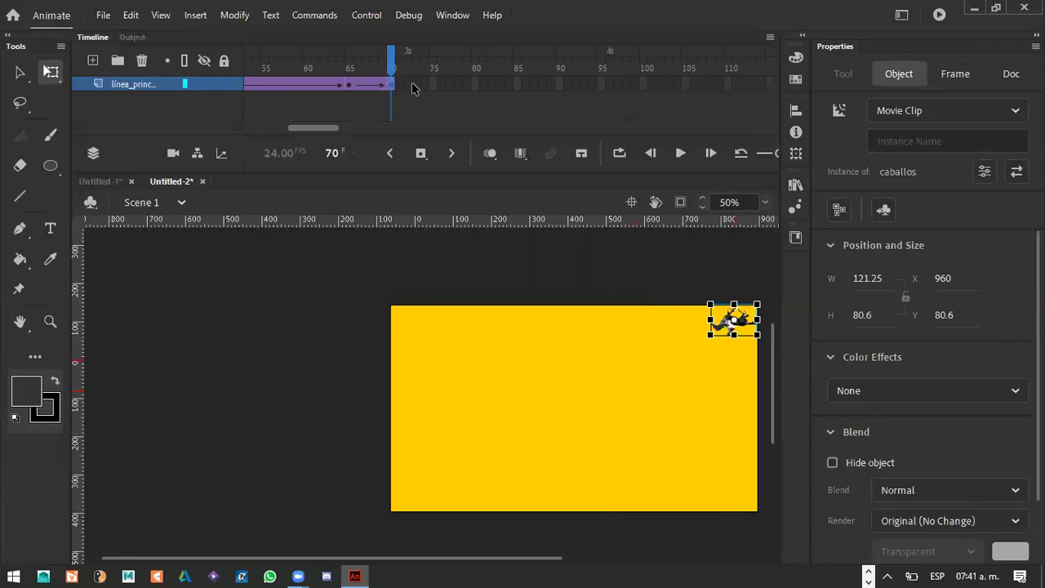
pyautogui.hscroll(1, 433, 84)
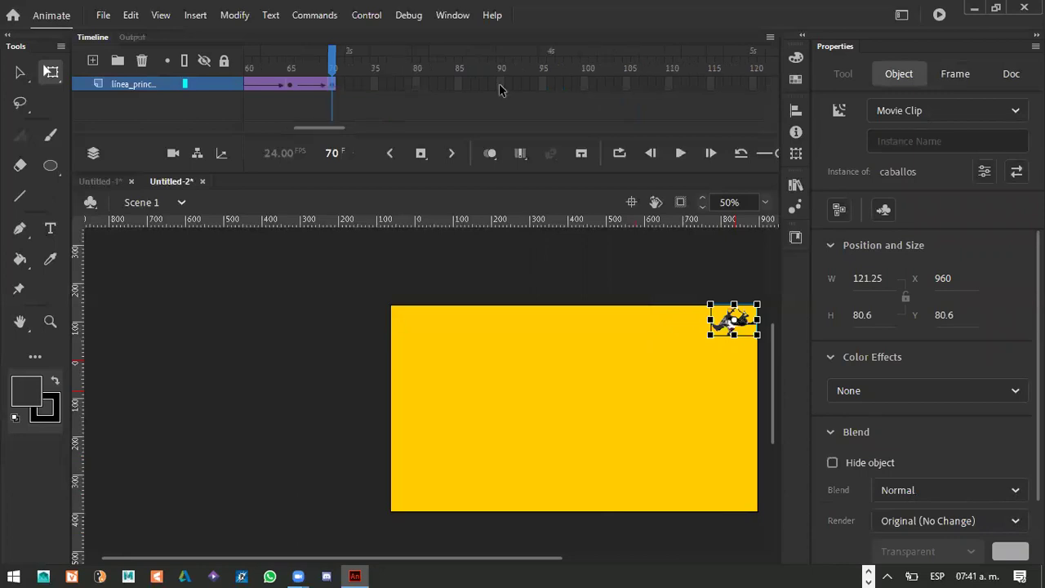
pyautogui.click(664, 84)
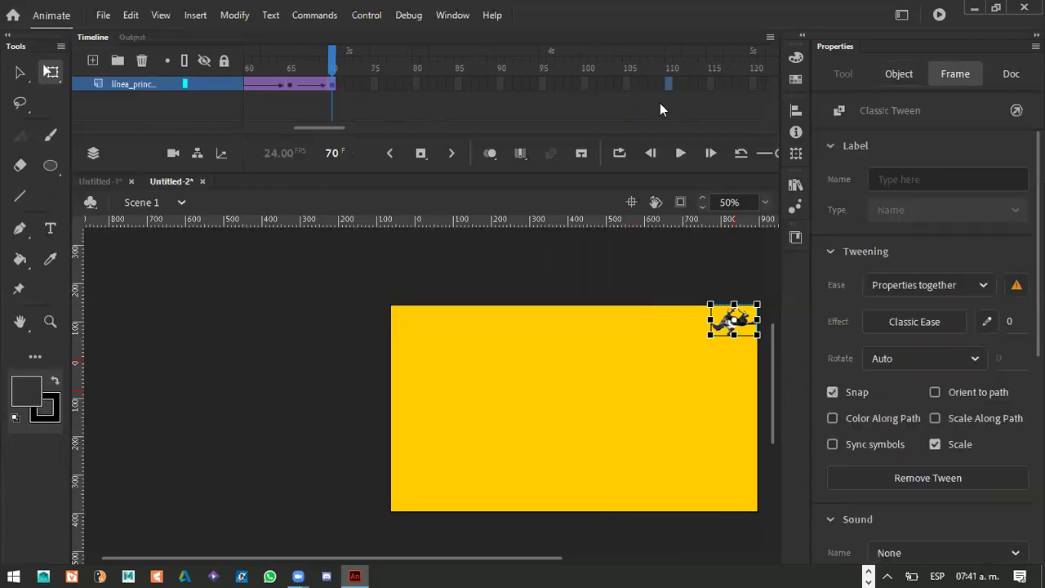
pyautogui.press('F6')
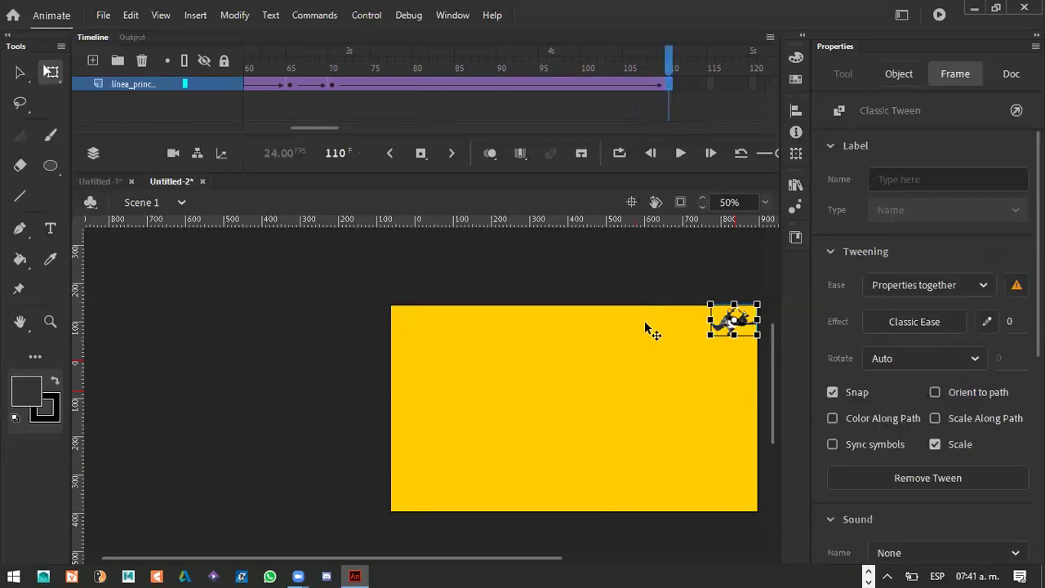
pyautogui.moveTo(733, 320); pyautogui.dragTo(491, 320)
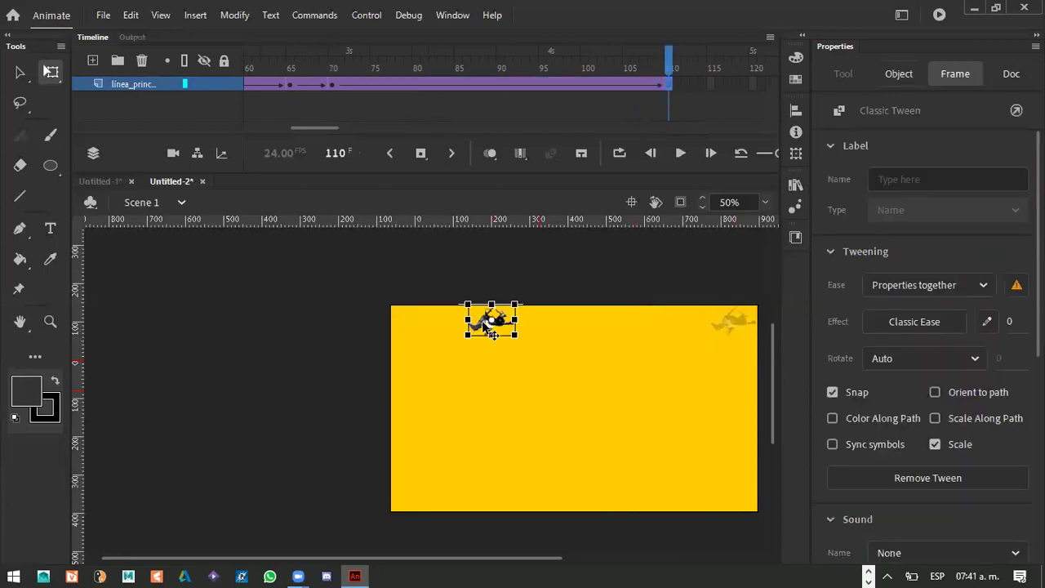
# Add a keyframe at frame 115, rotate the horse to face downward, and align it to the upper-left corner at X 80.6, Y 0.
pyautogui.click(709, 90)
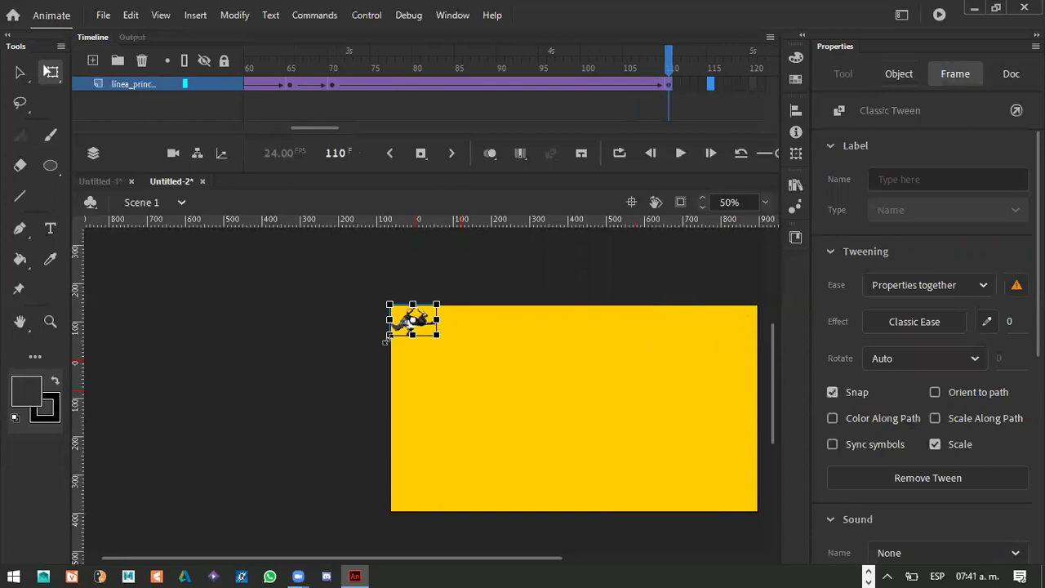
pyautogui.press('F6')
pyautogui.click(386, 333)
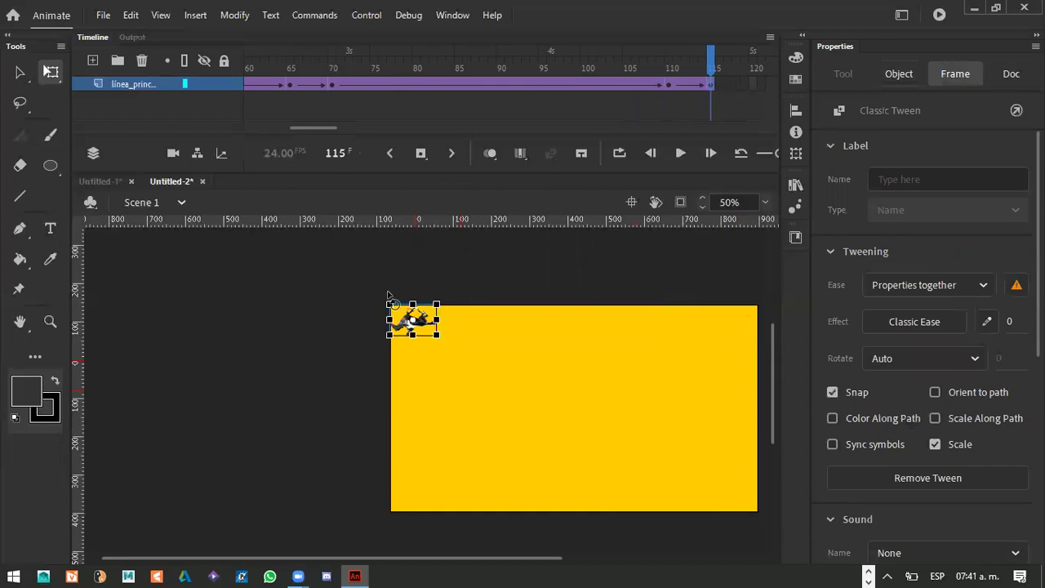
pyautogui.moveTo(390, 349); pyautogui.dragTo(386, 356)
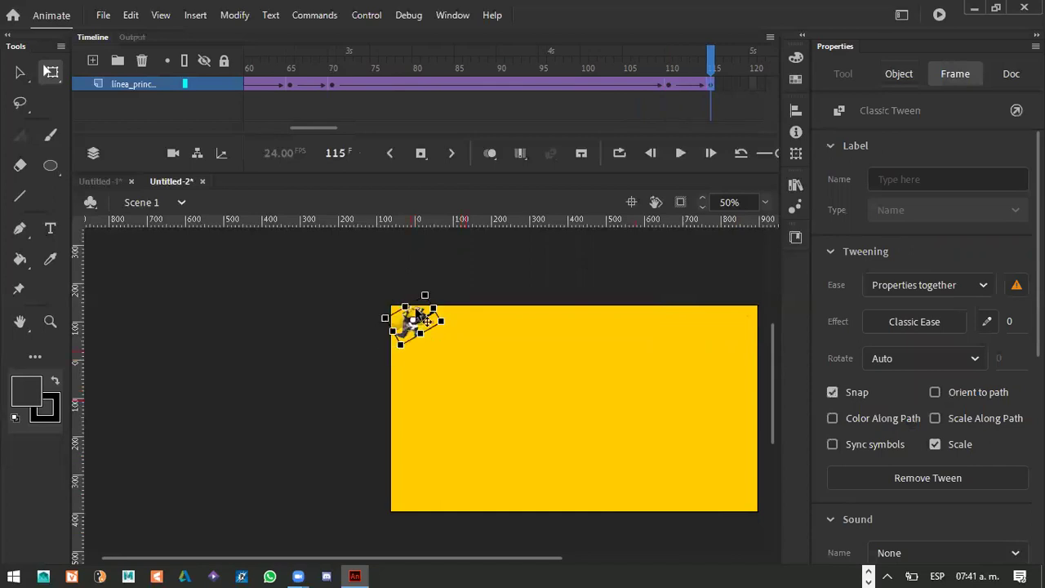
pyautogui.hotkey('ctrl', 'z')
pyautogui.hotkey('ctrl', 'z')
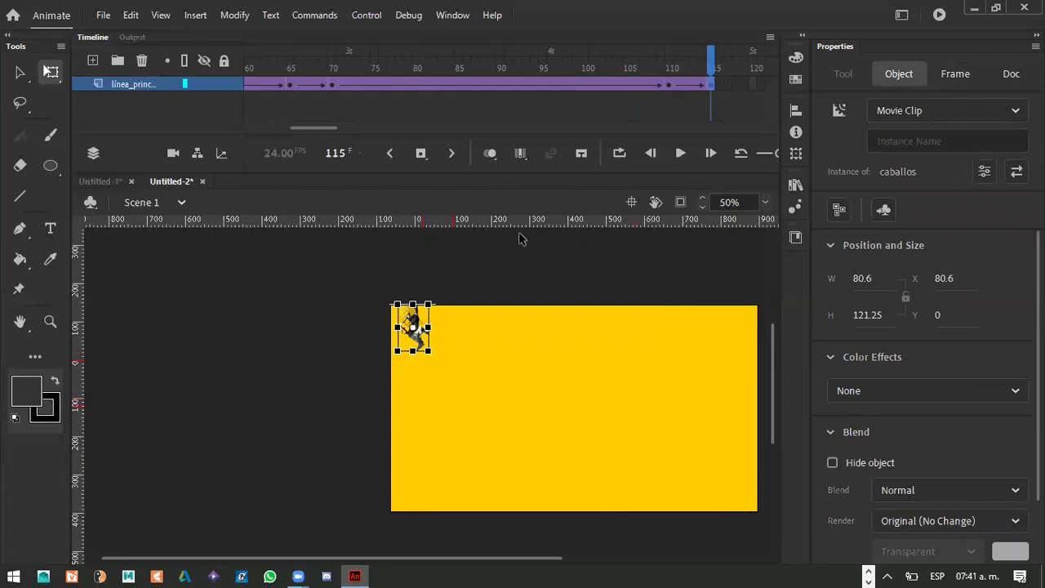
pyautogui.hotkey('ctrl', 'z')
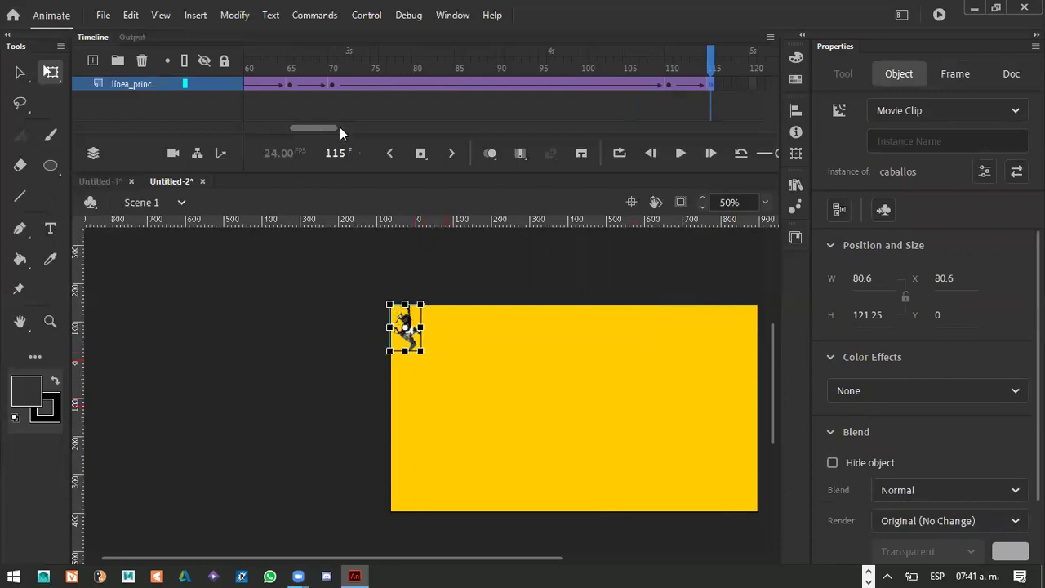
# Add a keyframe at frame 135 and move the downward-facing horse along the left edge to the stage's lower-left corner.
pyautogui.hscroll(4, 521, 85)
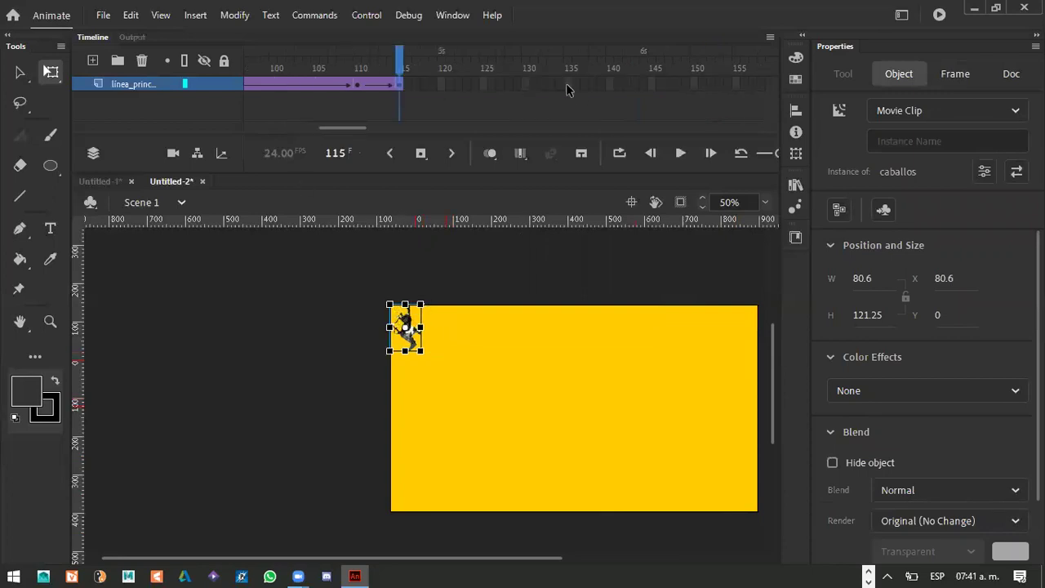
pyautogui.click(567, 86)
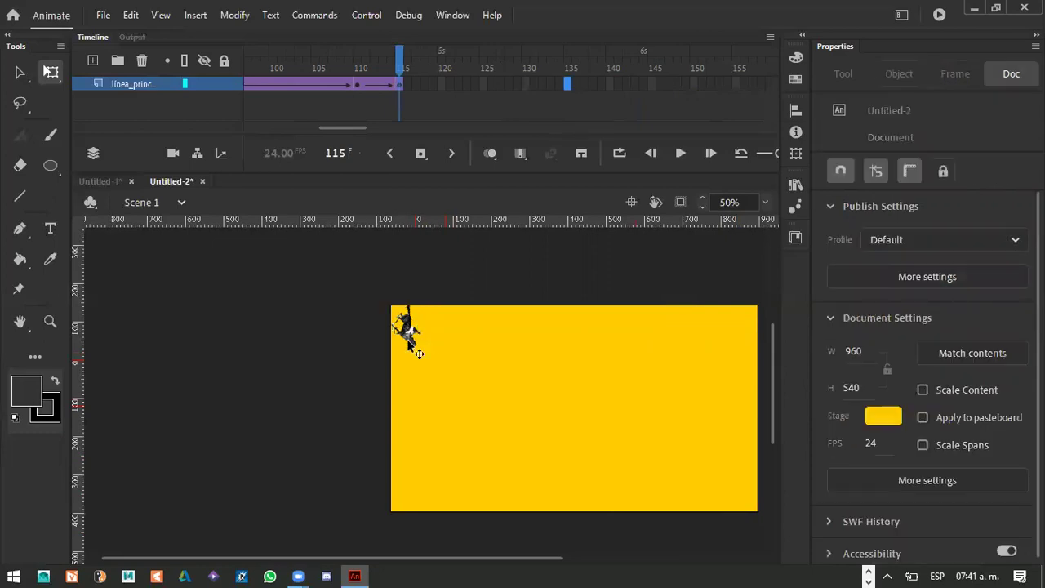
pyautogui.press('F6')
pyautogui.moveTo(406, 370); pyautogui.dragTo(413, 471)
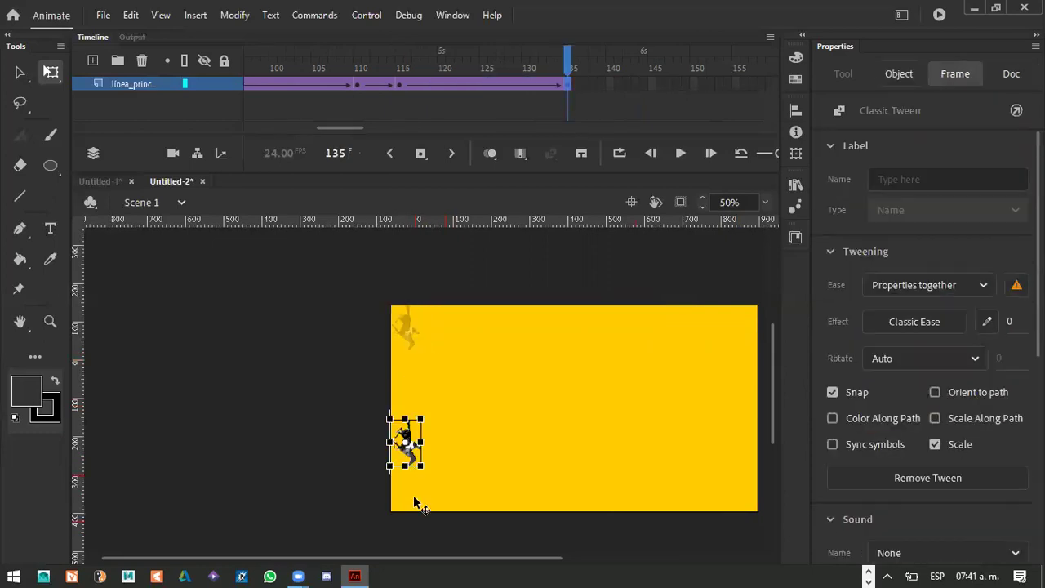
# Test the movie to preview the horse galloping around the edges of the stage.
pyautogui.click(614, 90)
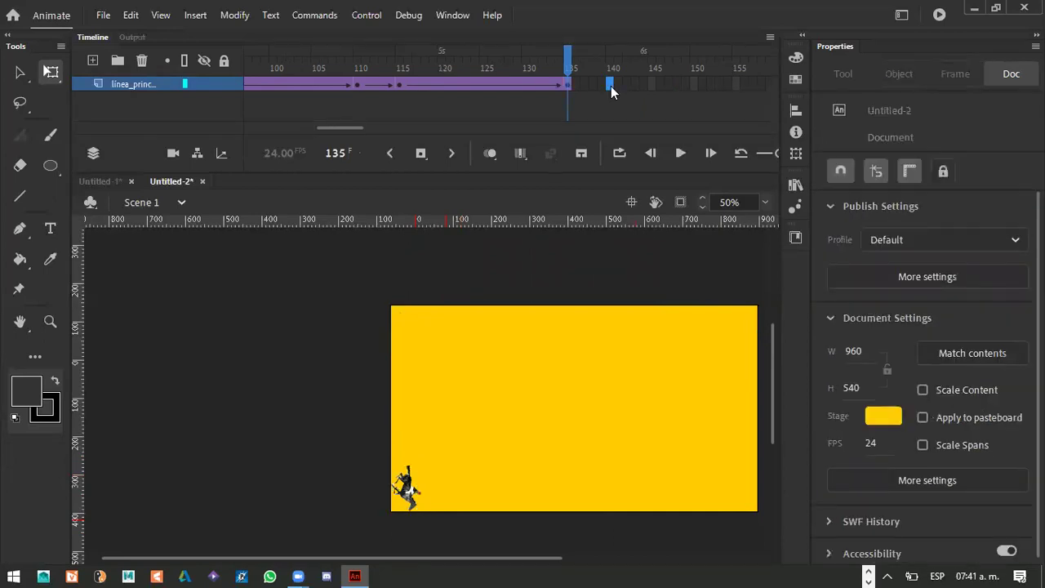
pyautogui.hotkey('ctrl', 'Return')
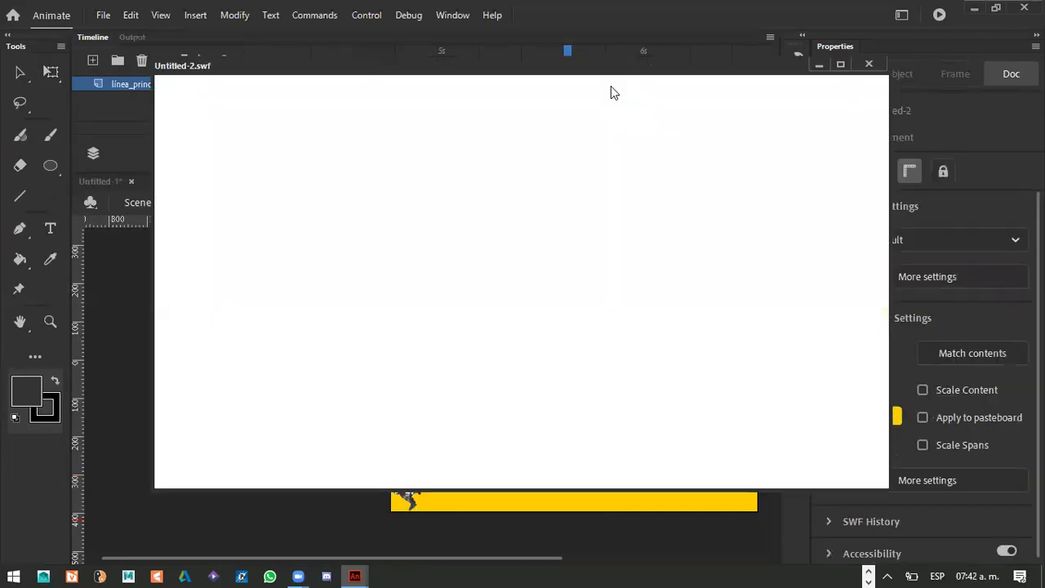